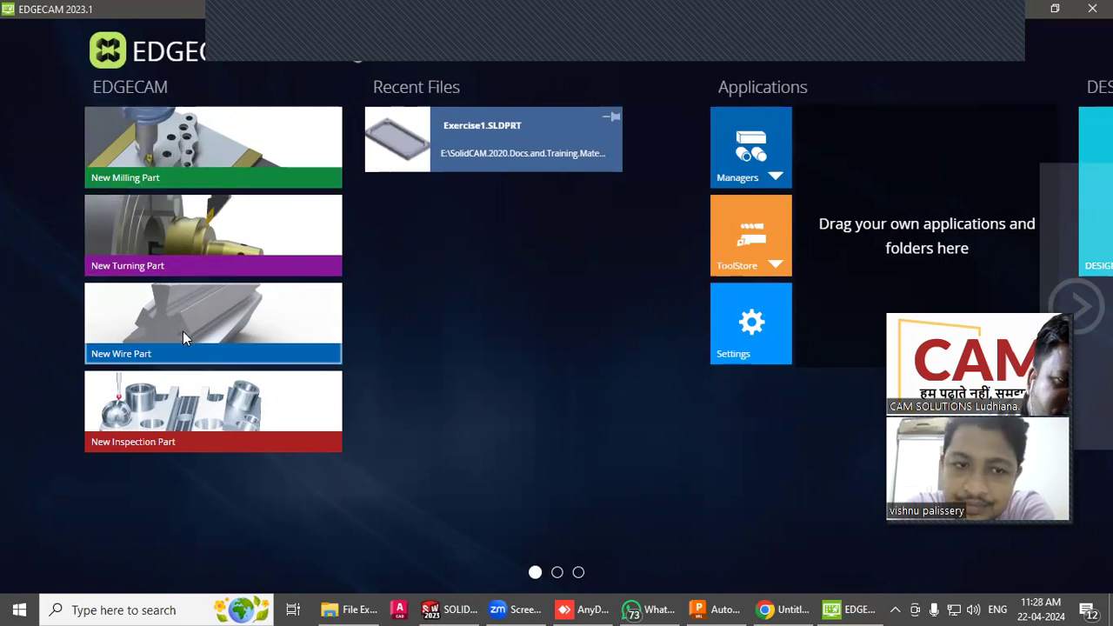
Start a new milling part and choose the Exercise1 model in the 2.5D_Milling_Exercises folder for opening
left_click(183, 148)
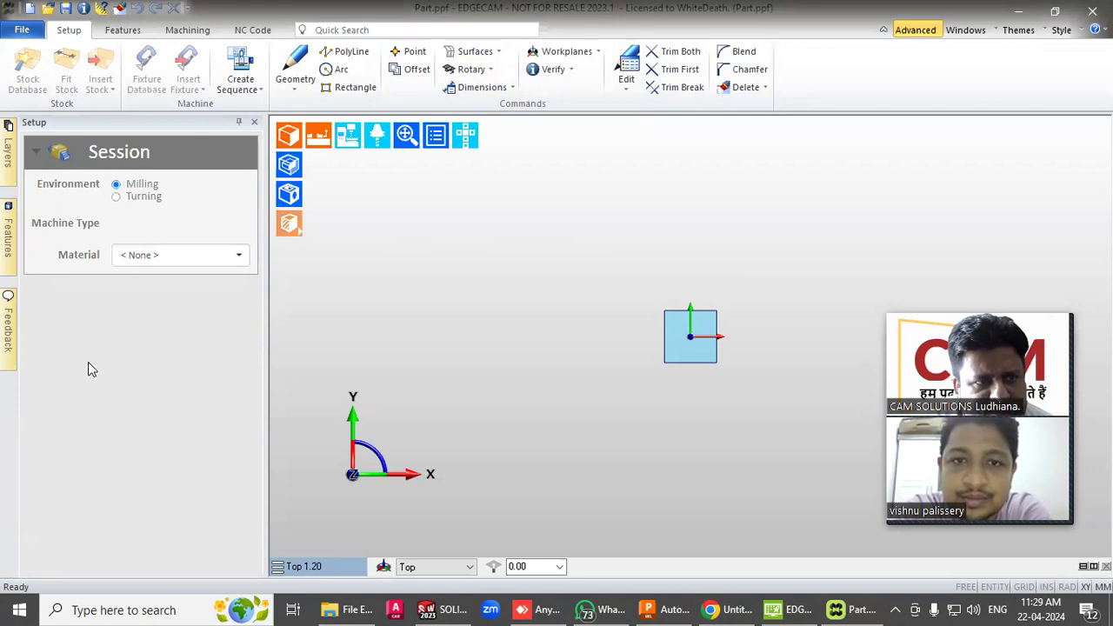
left_click(46, 11)
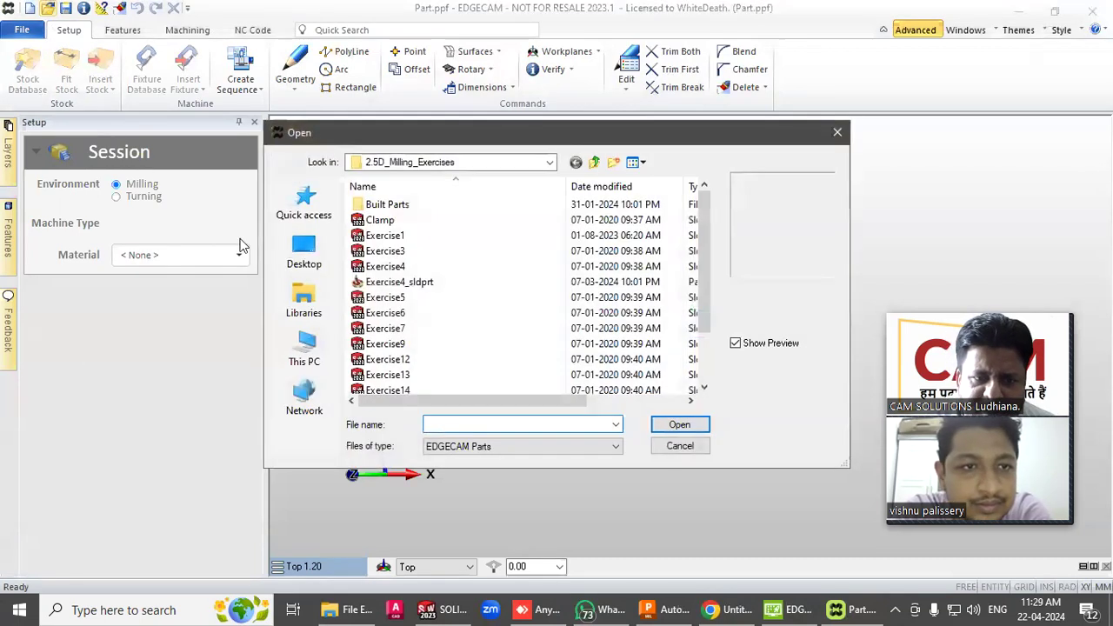
left_click(502, 446)
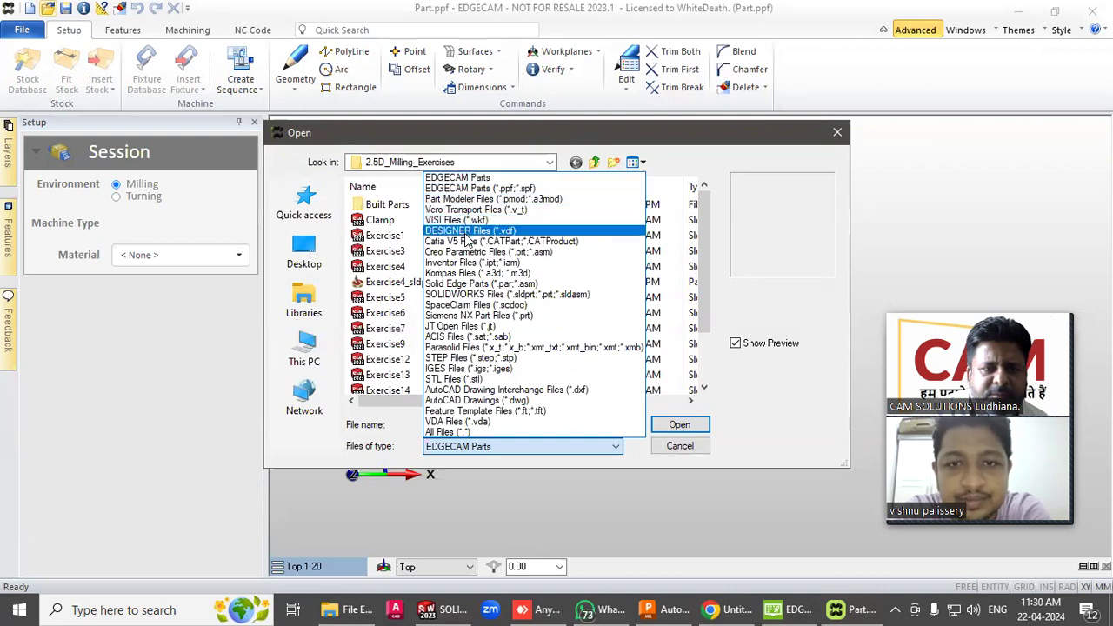
left_click(378, 243)
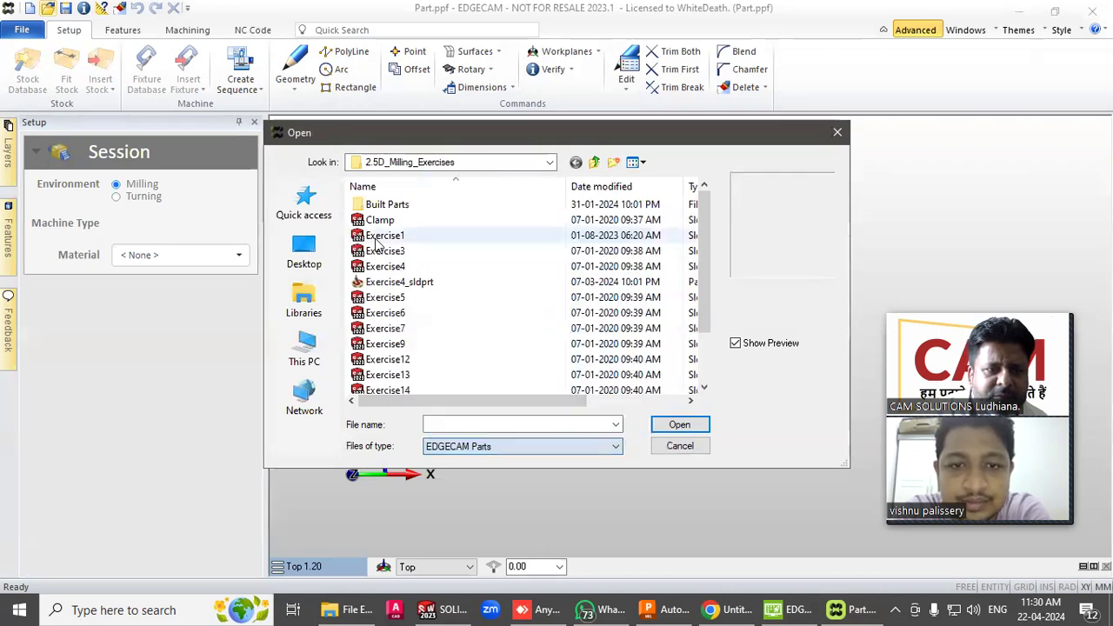
left_click(398, 237)
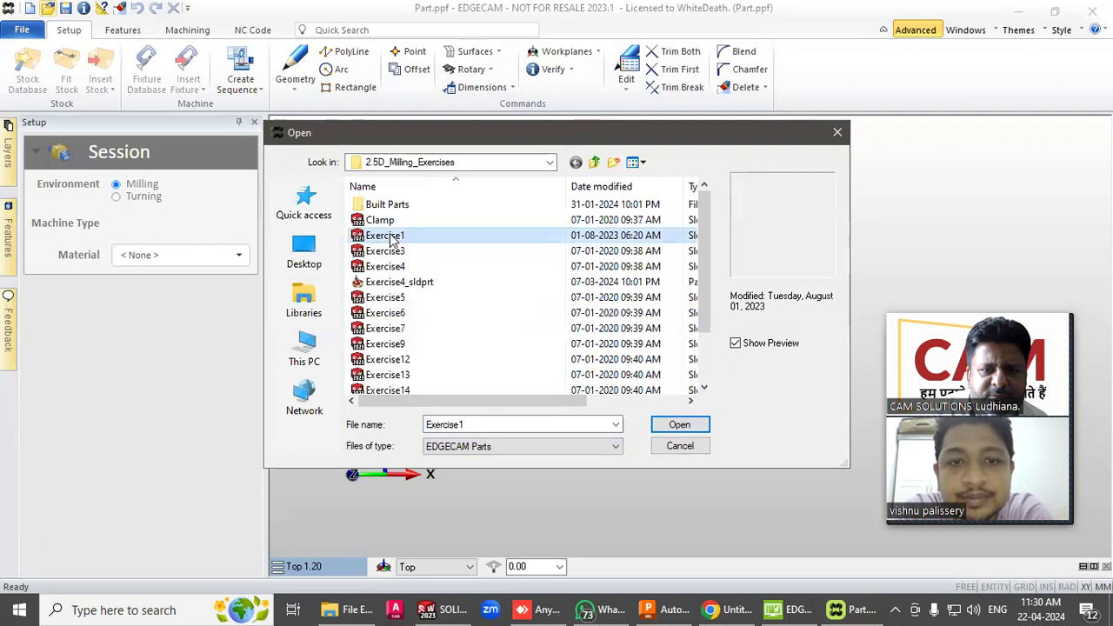
double_click(427, 236)
Check the file properties of Exercise1 and open the model in the milling session
right_click(426, 237)
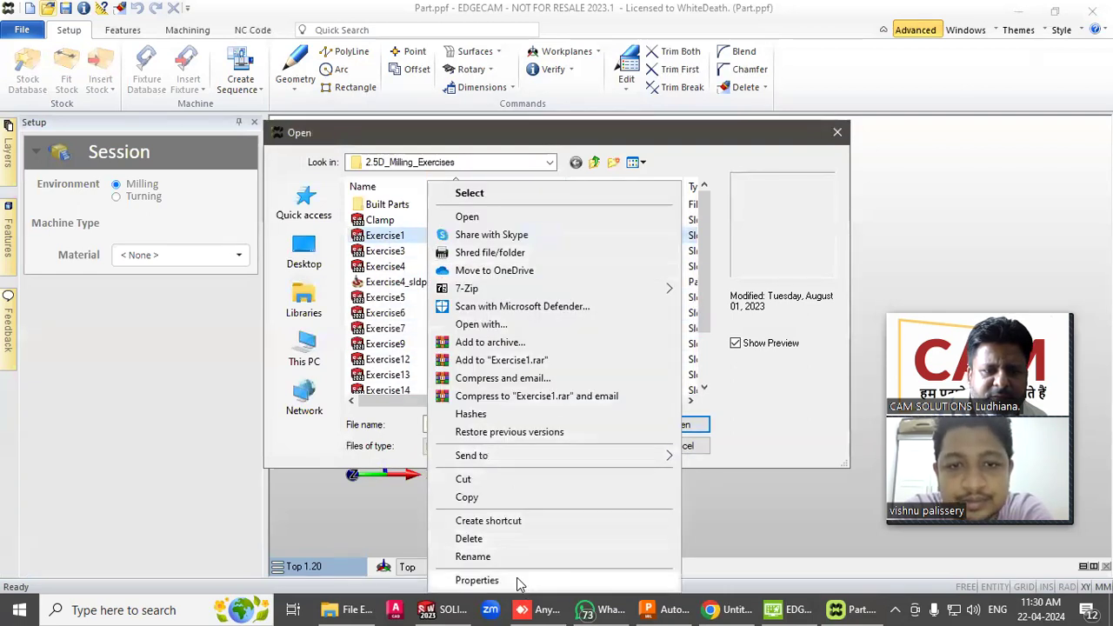
left_click(477, 580)
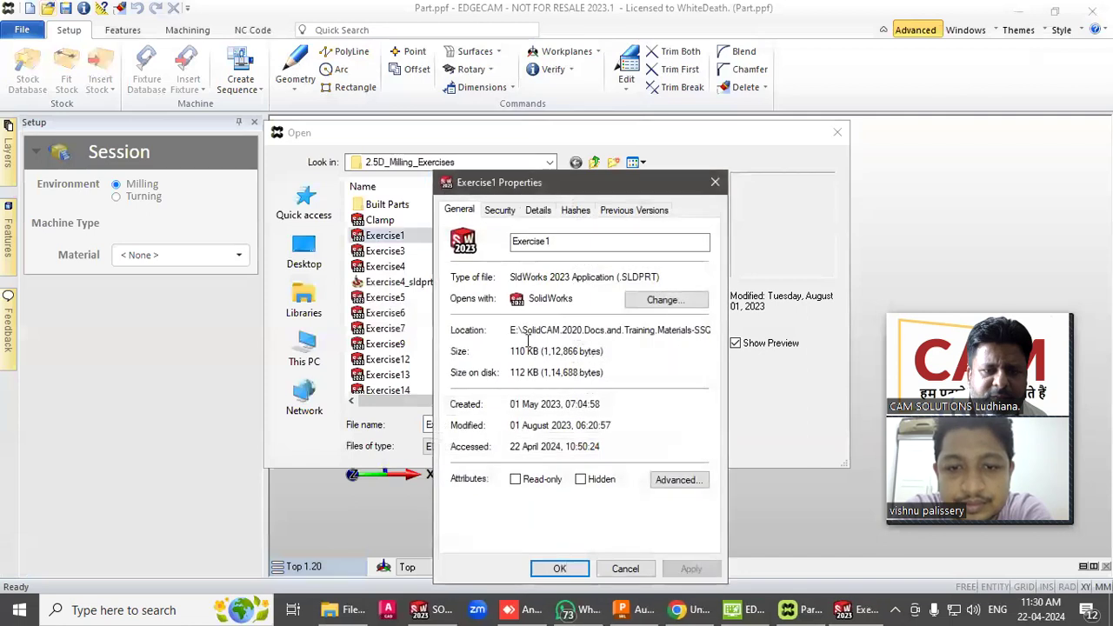
left_click(715, 183)
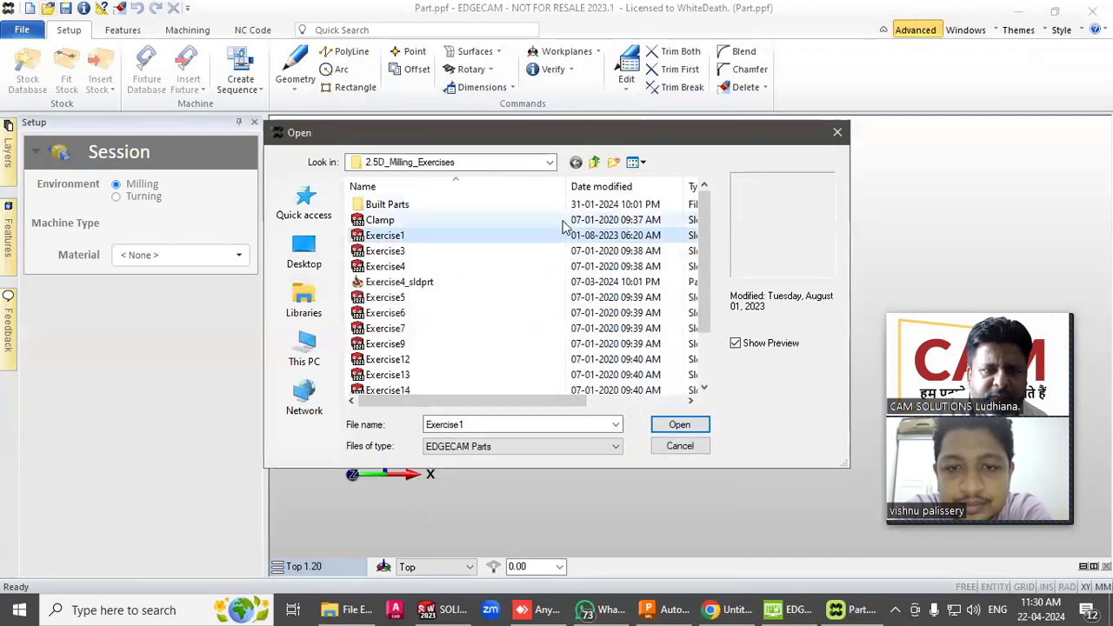
left_click(679, 424)
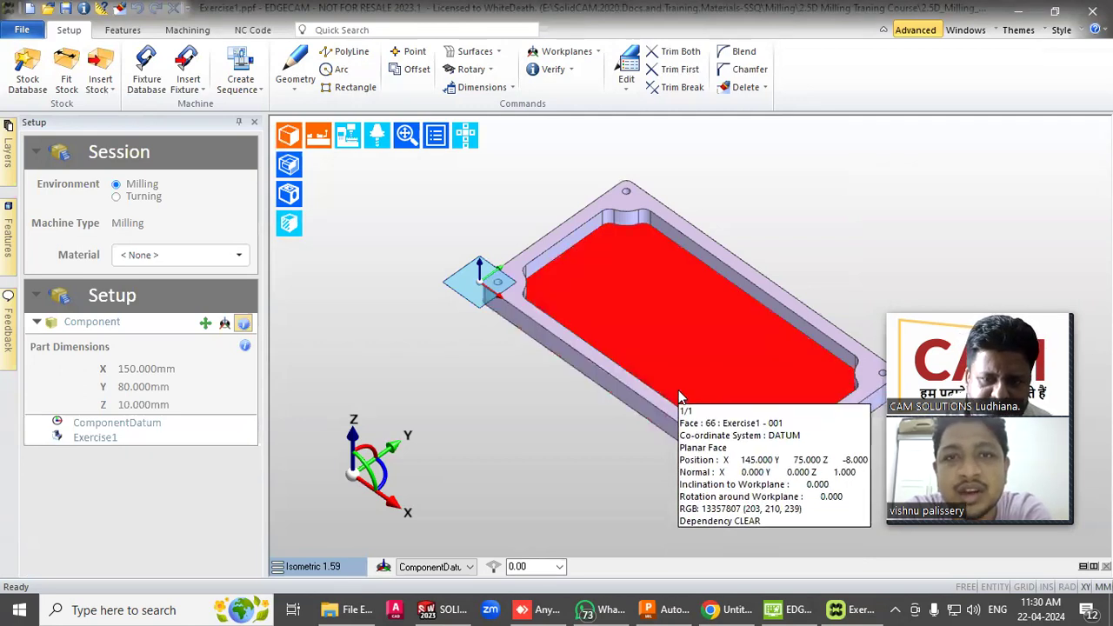
Examine the imported Exercise1 plate from several angles, including its pocket floor, side walls and corner holes
scroll(678, 405, "down", 2)
scroll(870, 285, "up", 2)
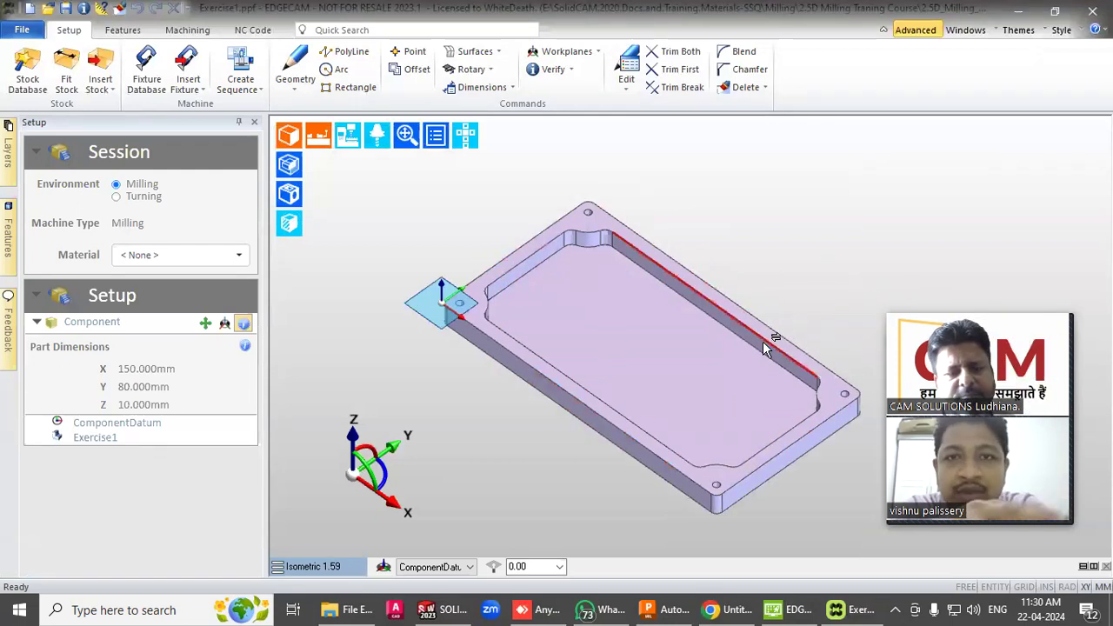
middle_click_drag(787, 272, 729, 280)
middle_click_drag(641, 348, 653, 315)
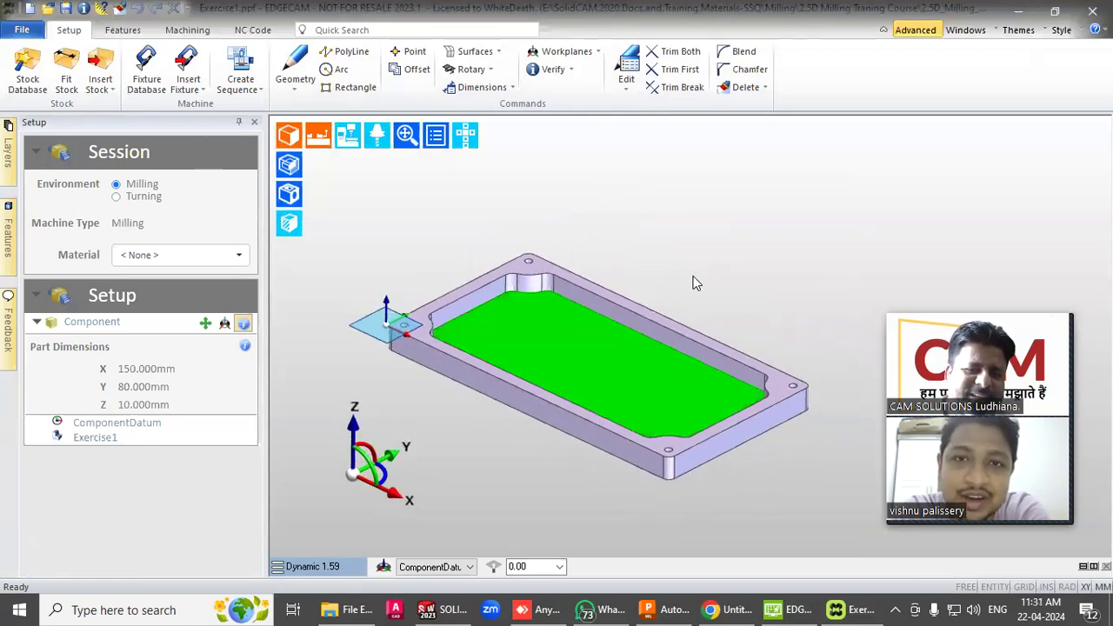
left_click(583, 347)
middle_click_drag(757, 258, 740, 266)
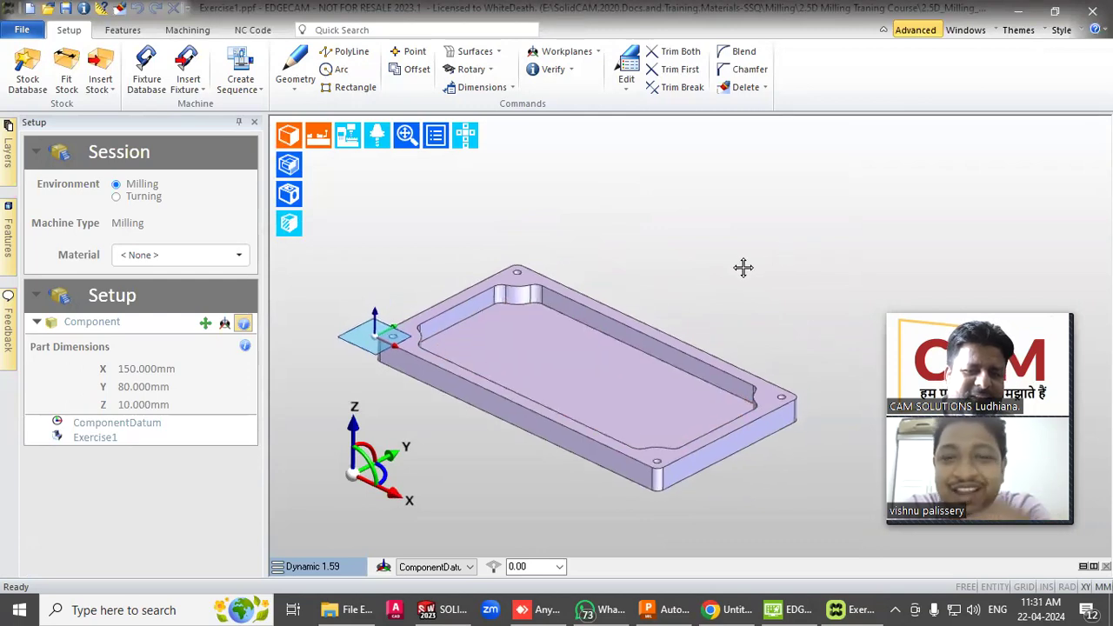
mouse_move(669, 290)
middle_mouse_down()
mouse_move(668, 301)
mouse_move(663, 293)
middle_mouse_up()
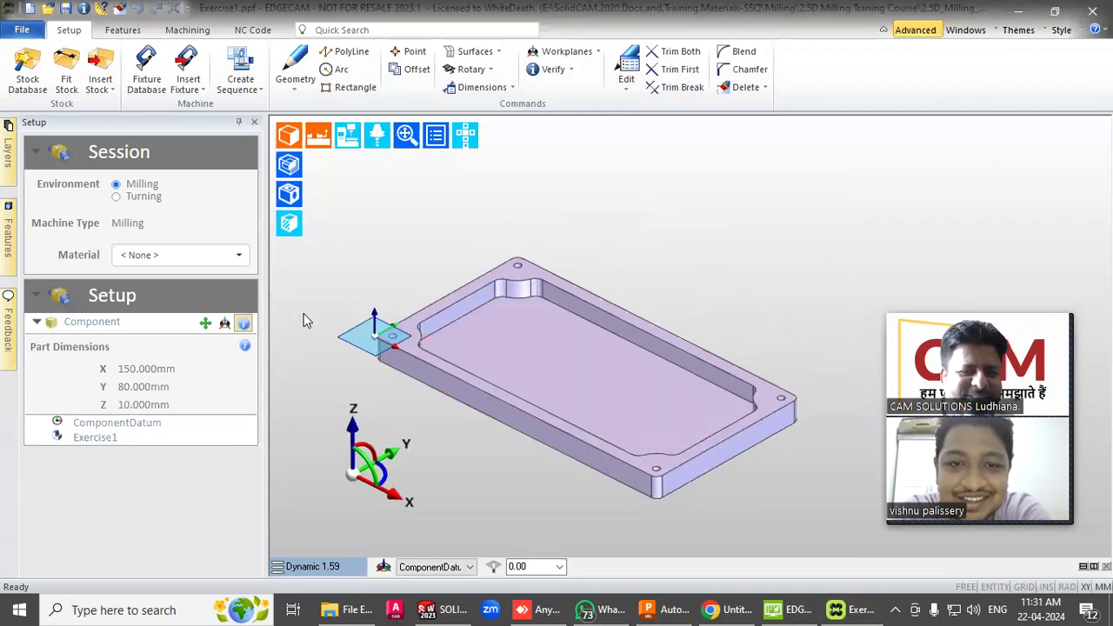
scroll(372, 318, "up", 1)
mouse_move(413, 348)
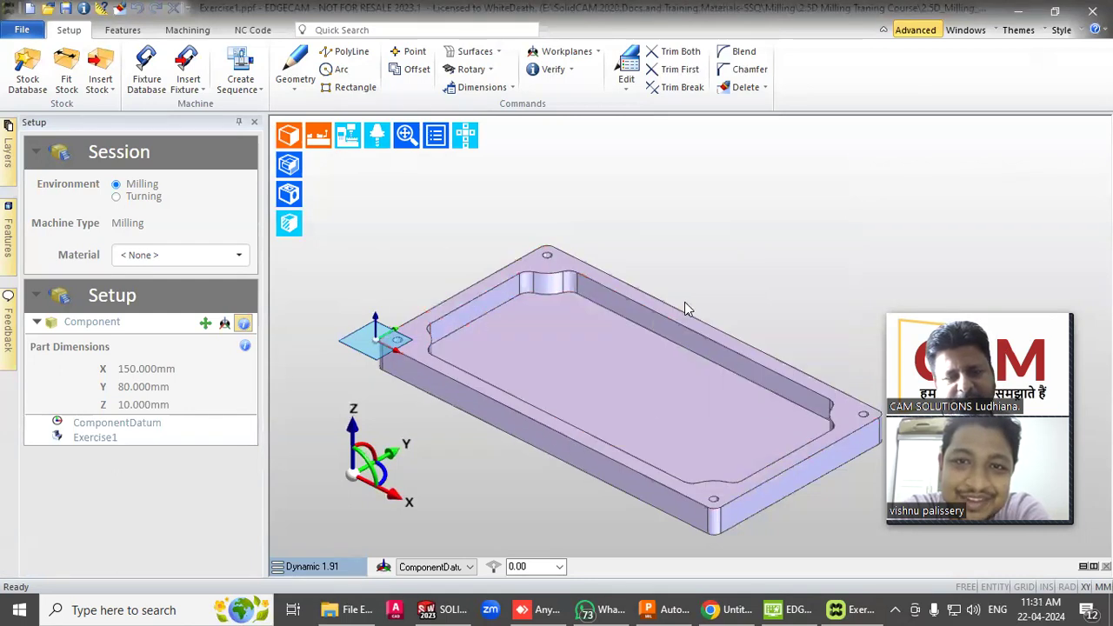
mouse_move(662, 317)
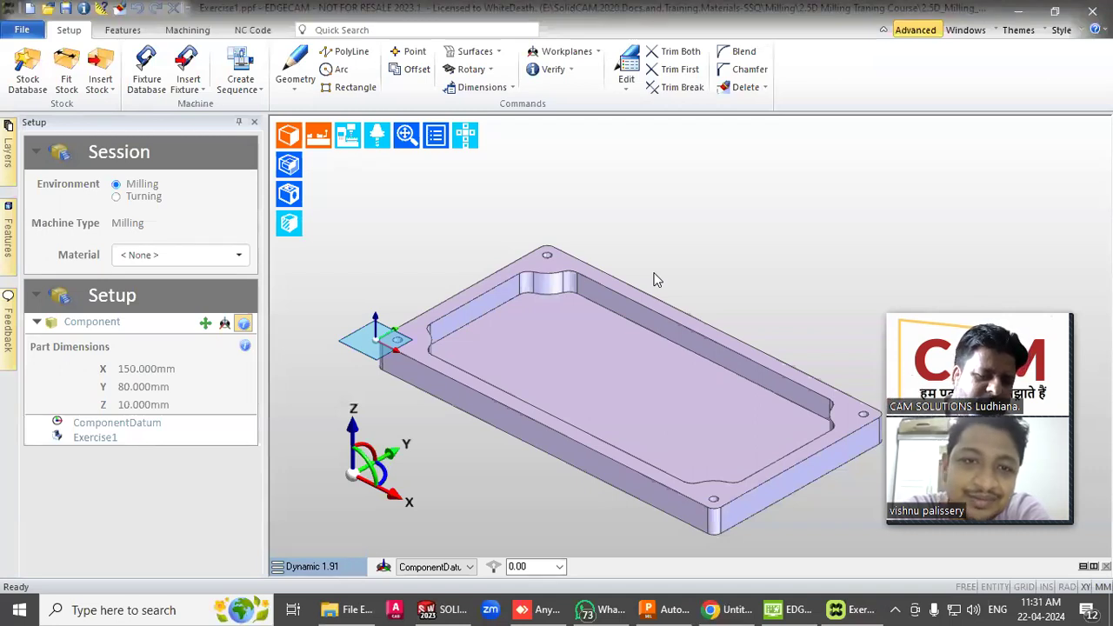
left_click(785, 607)
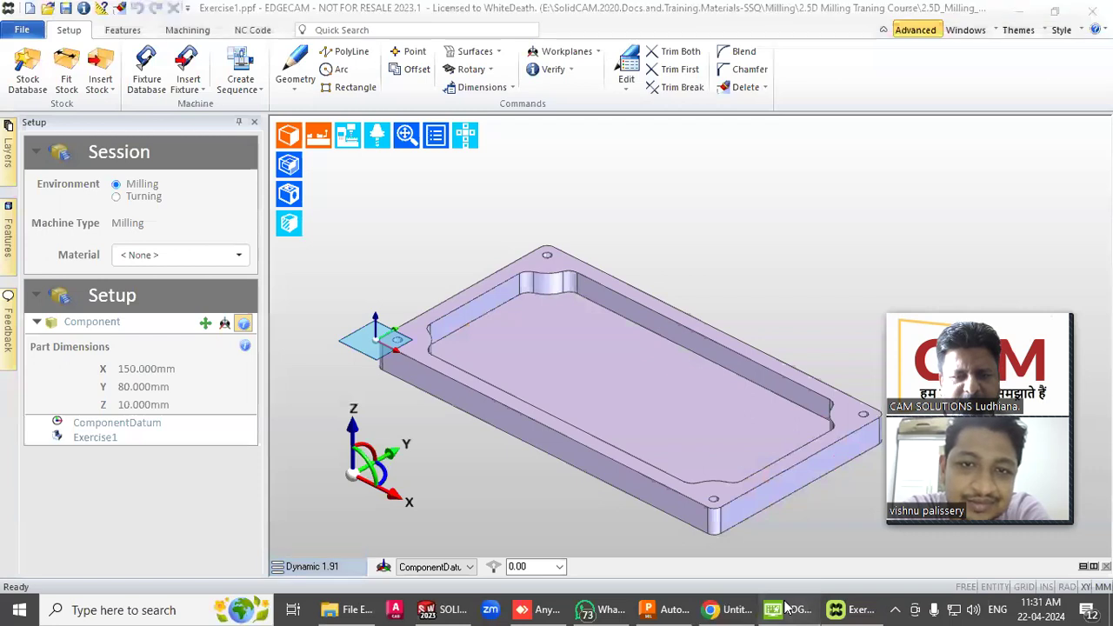
left_click(785, 608)
left_click(726, 609)
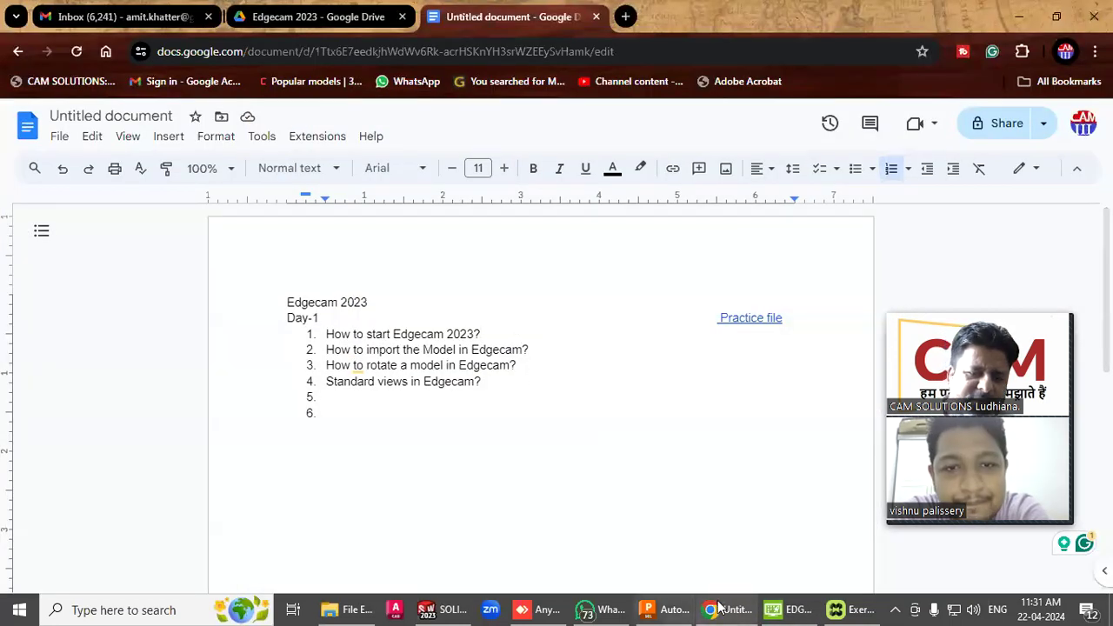
left_click(722, 609)
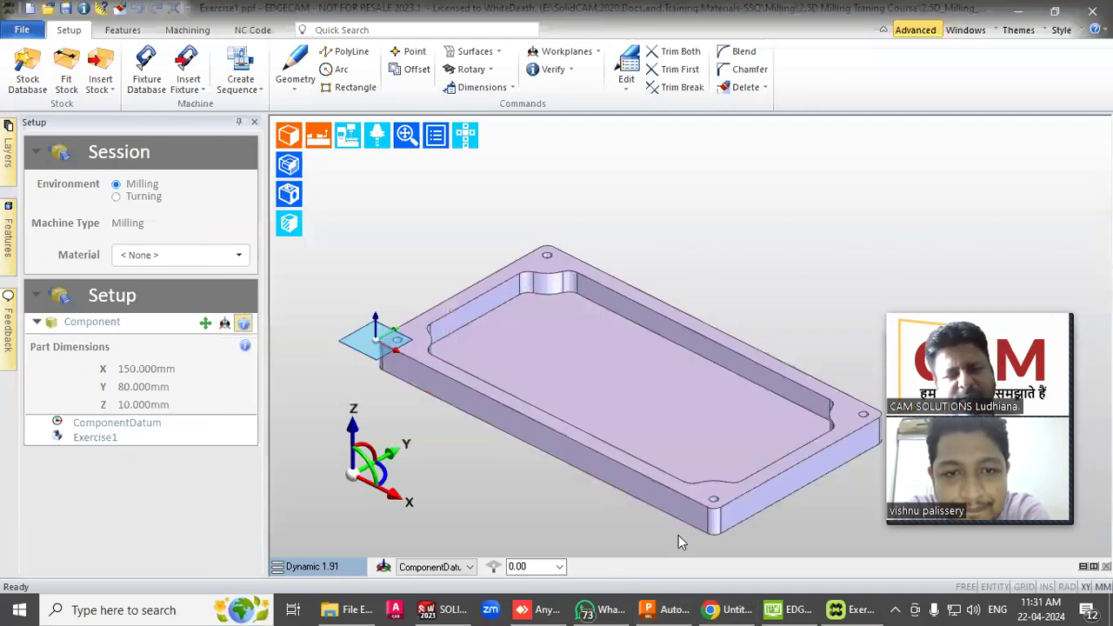
mouse_move(660, 421)
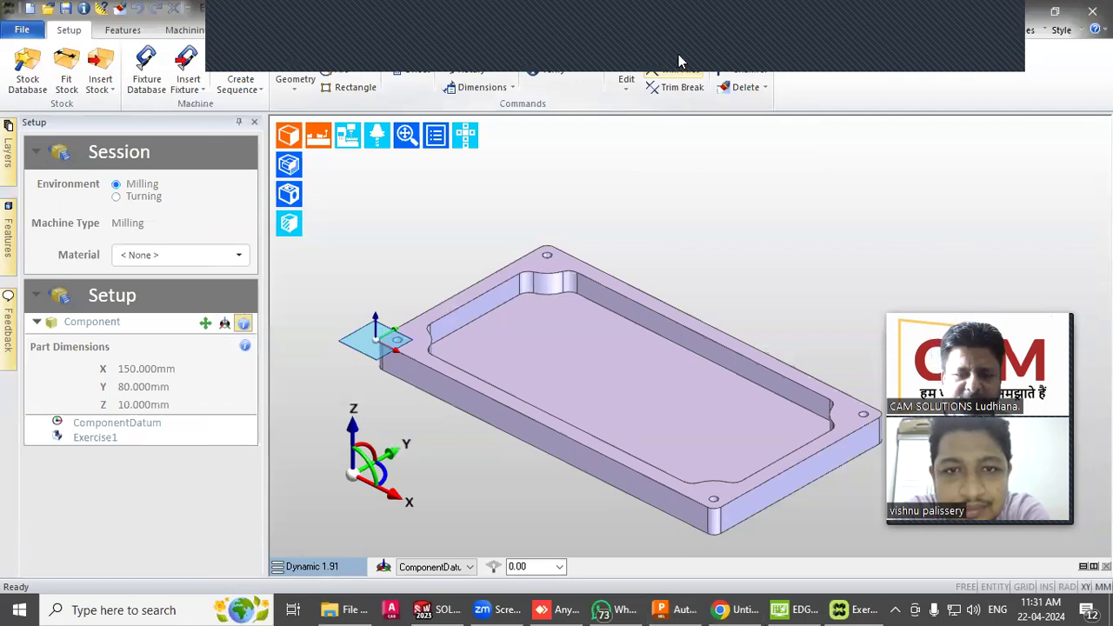
Switch to the Google Docs outline and add 25:6, spaced over with tabs, after "How to start Edgecam 2023?"
left_click(743, 606)
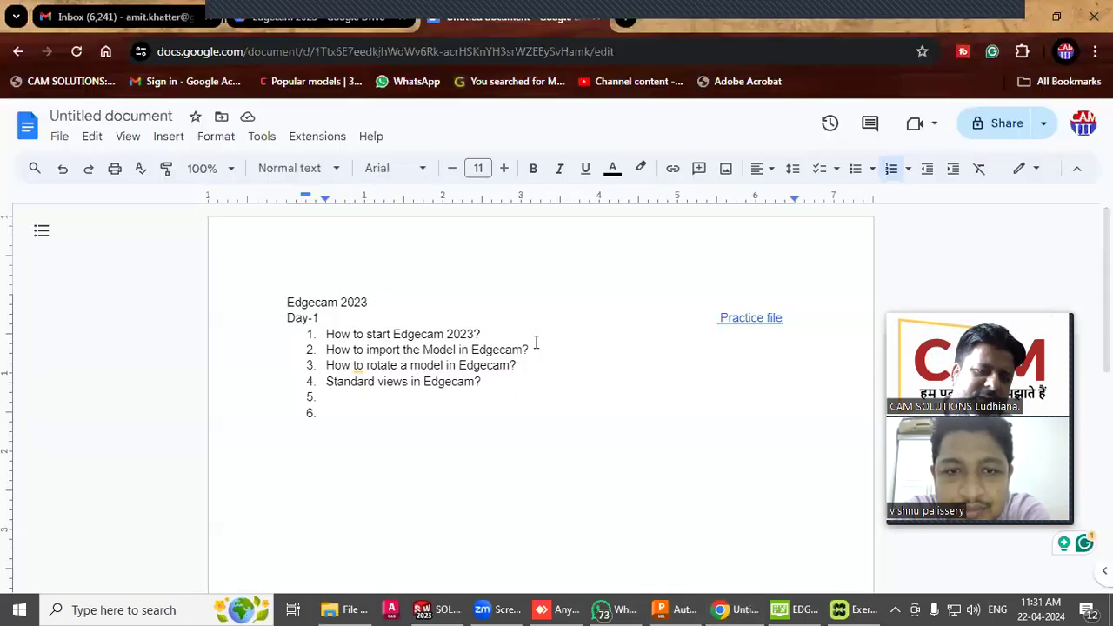
type("2")
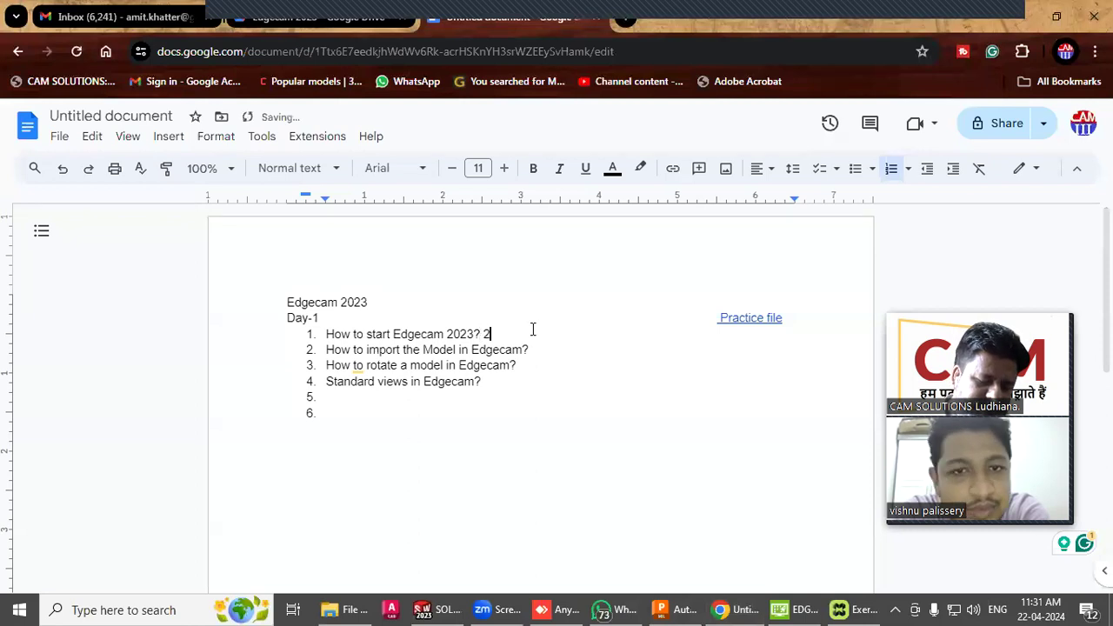
type("5:6")
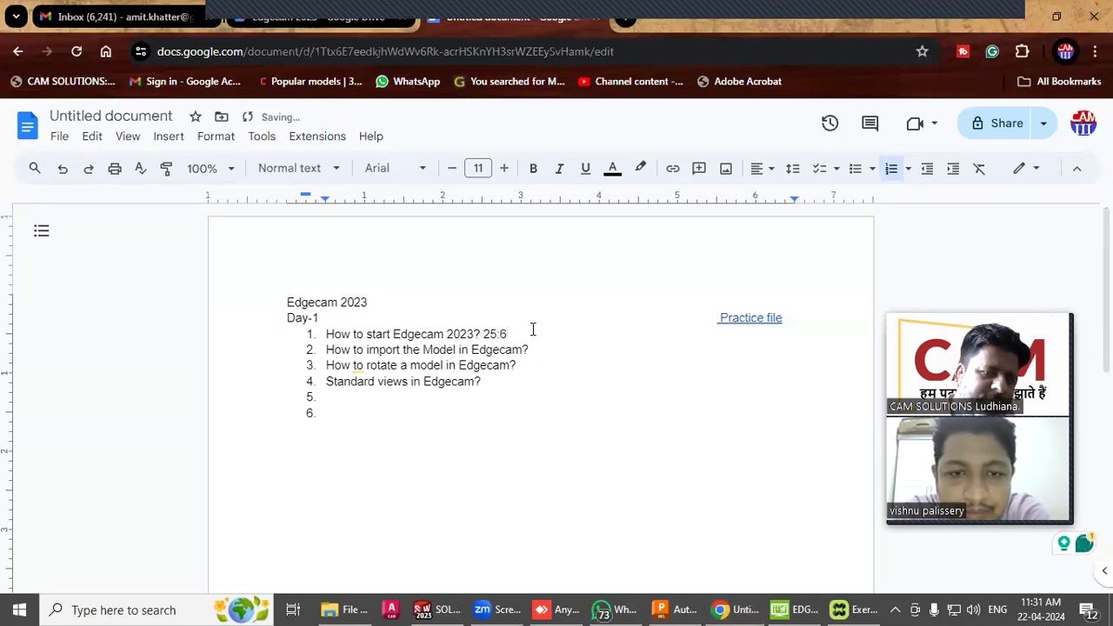
left_click(484, 335)
key("Tab")
key("Tab")
key("Tab")
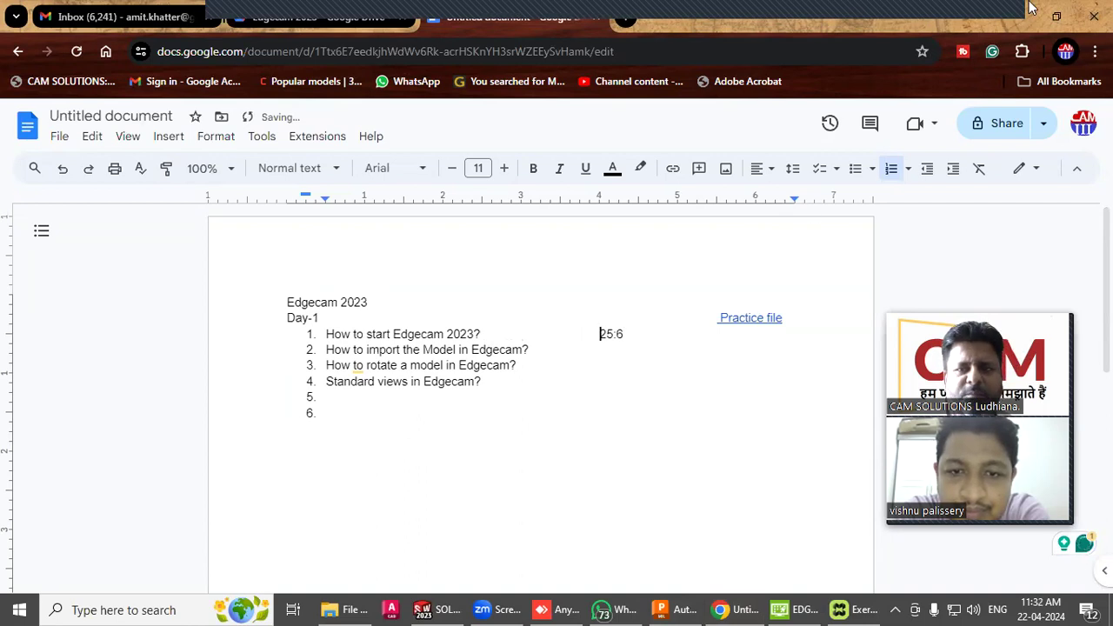
key("alt+Tab")
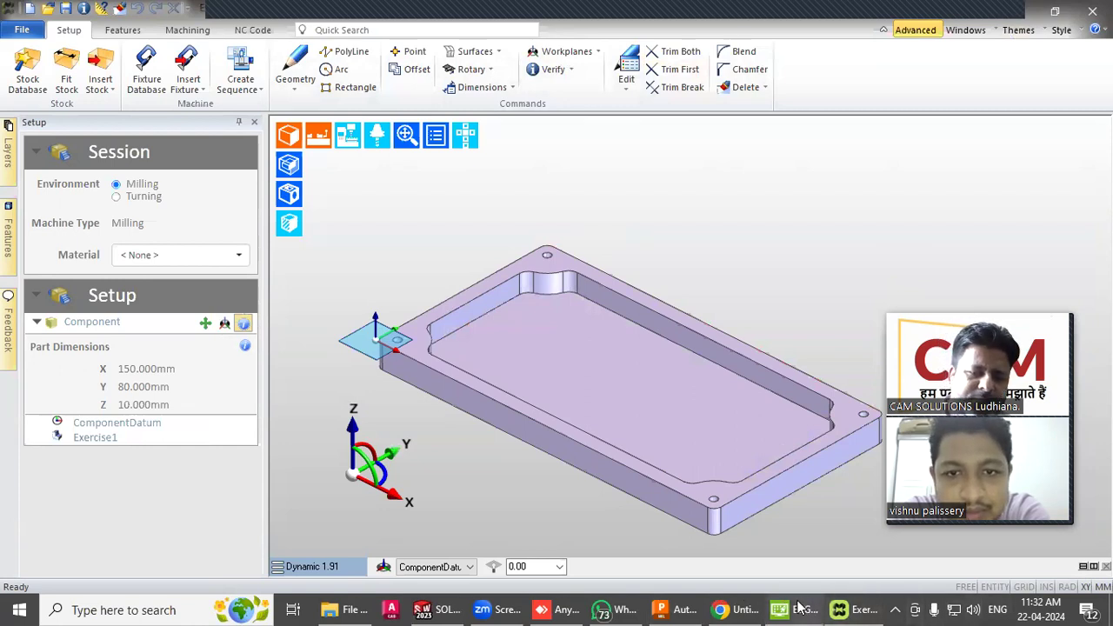
mouse_move(799, 606)
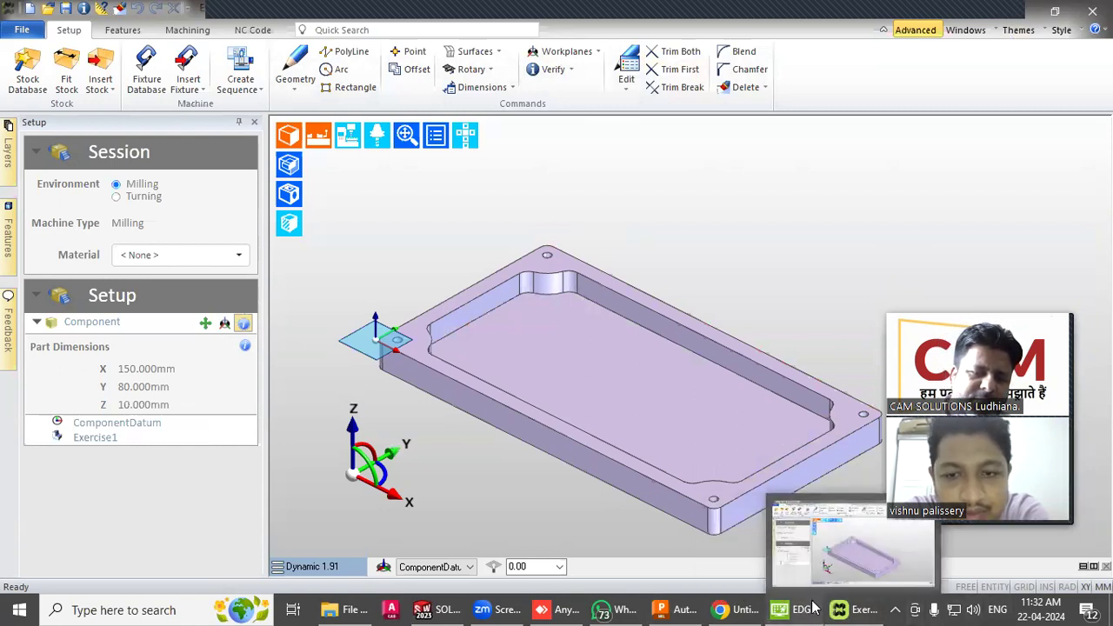
left_click(735, 606)
Add 24:00 after "How to import the Model in Edgecam?", aligned under the entry of the first topic
left_click(612, 353)
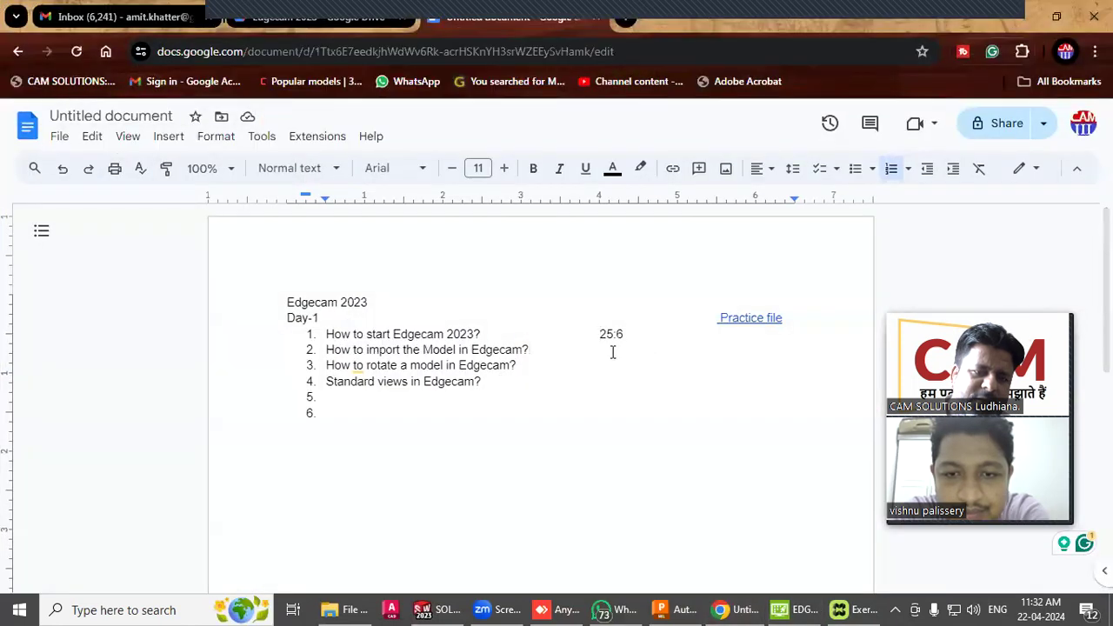
key("Tab")
key("Tab")
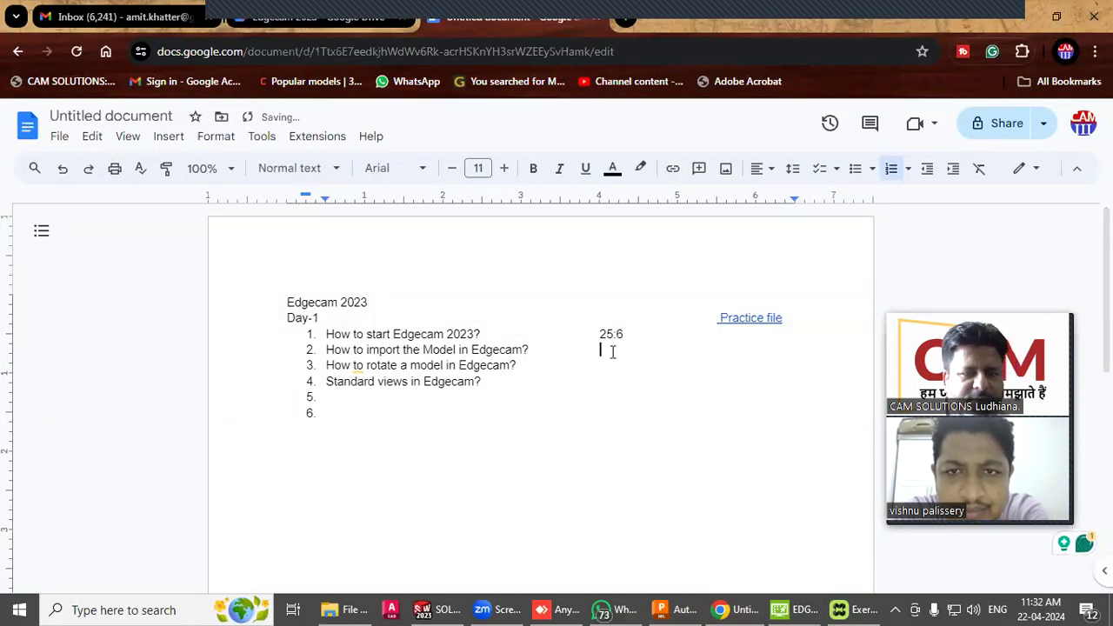
type("24:00")
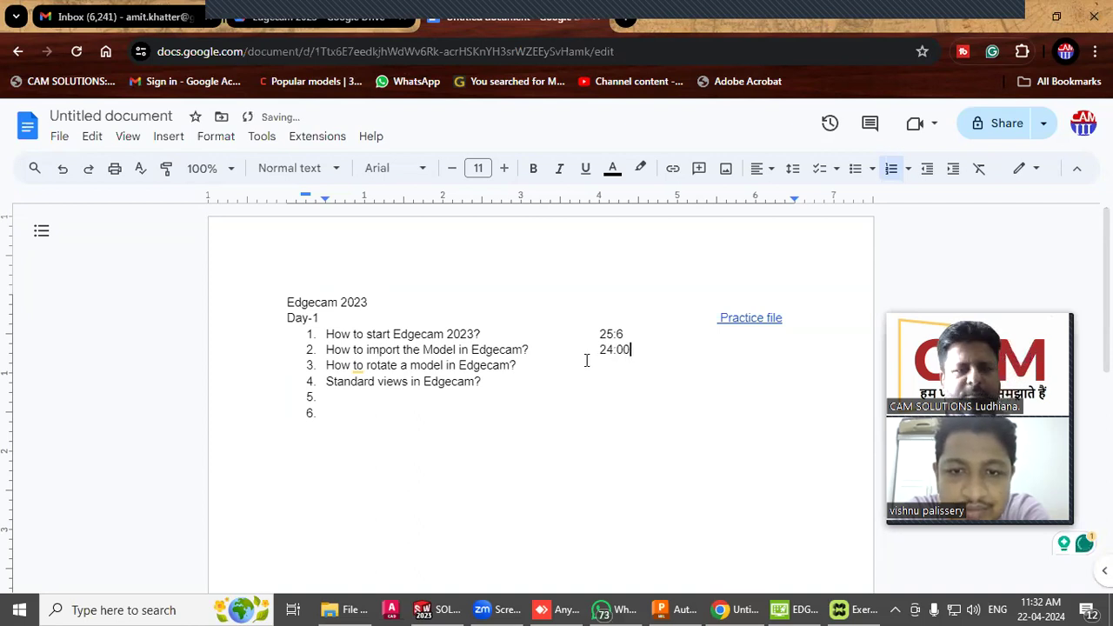
Change the entry beside "How to start Edgecam 2023?" to 25:60
type("0")
left_click(641, 334)
key("BackSpace")
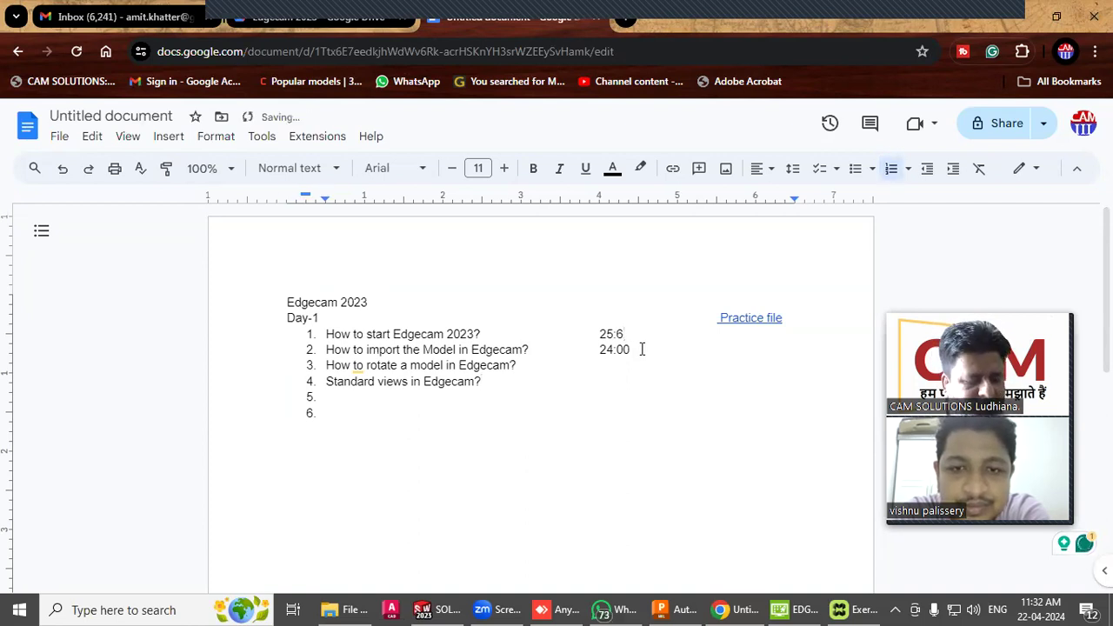
type("0")
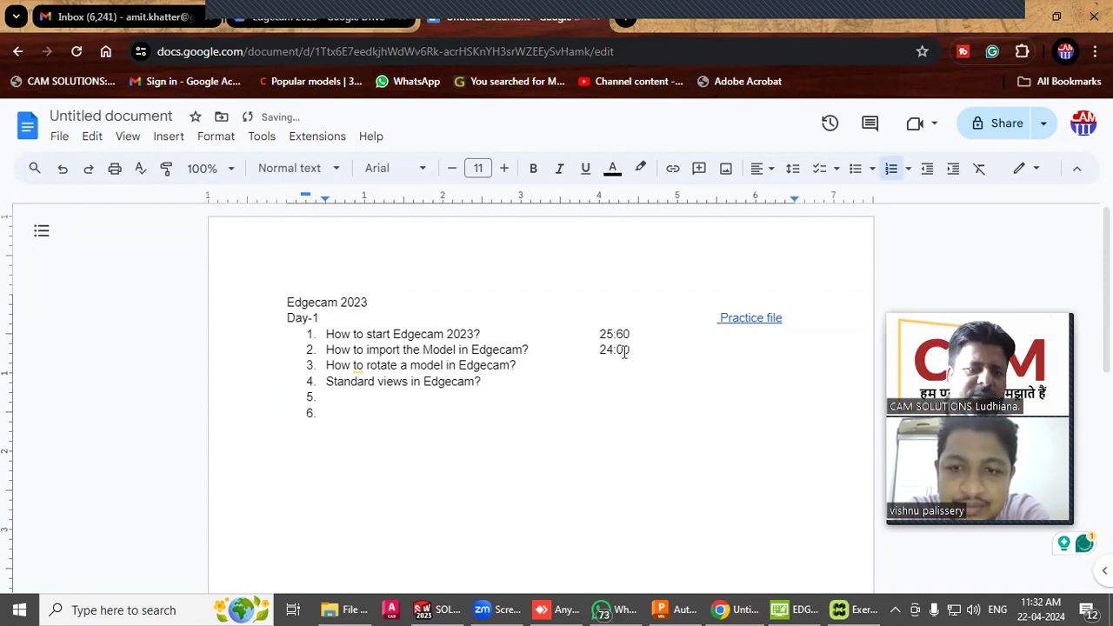
left_click_drag(631, 349, 391, 348)
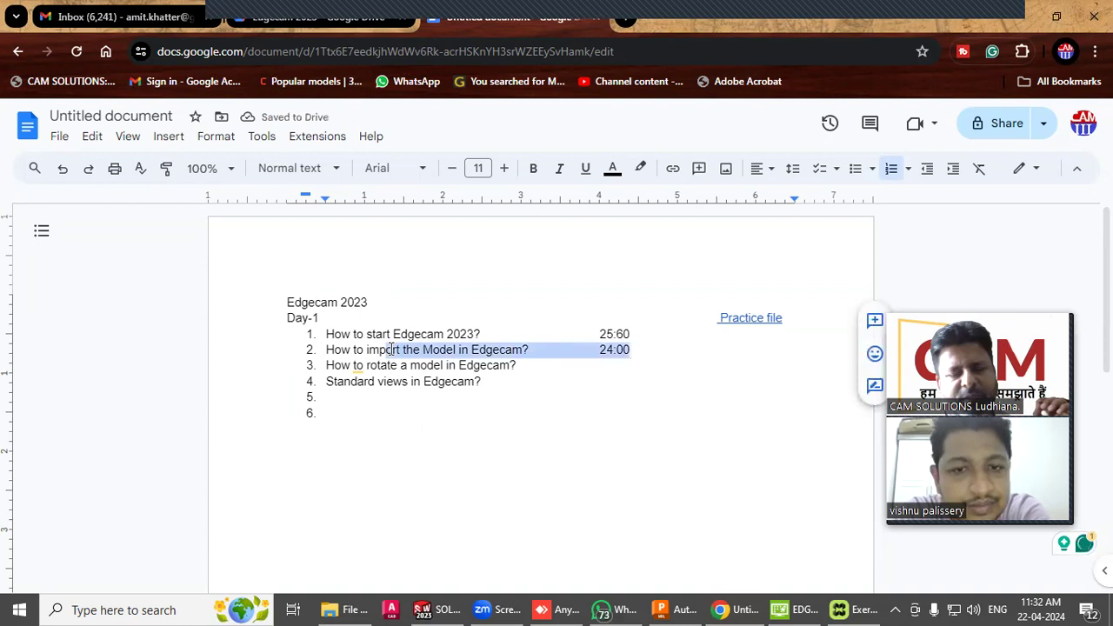
left_click(614, 365)
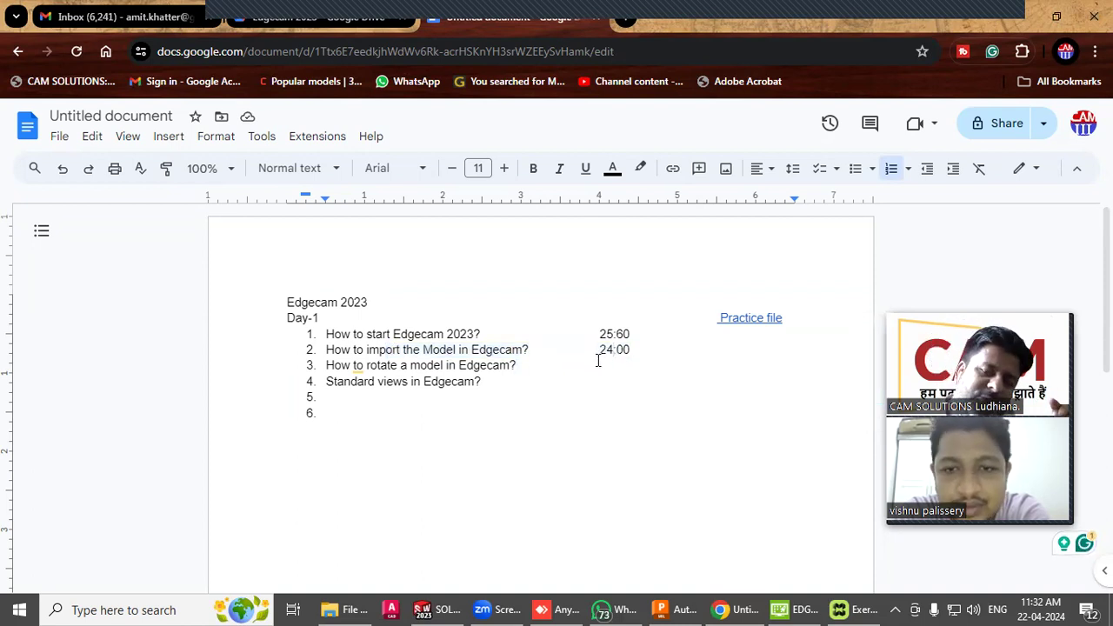
key("Up")
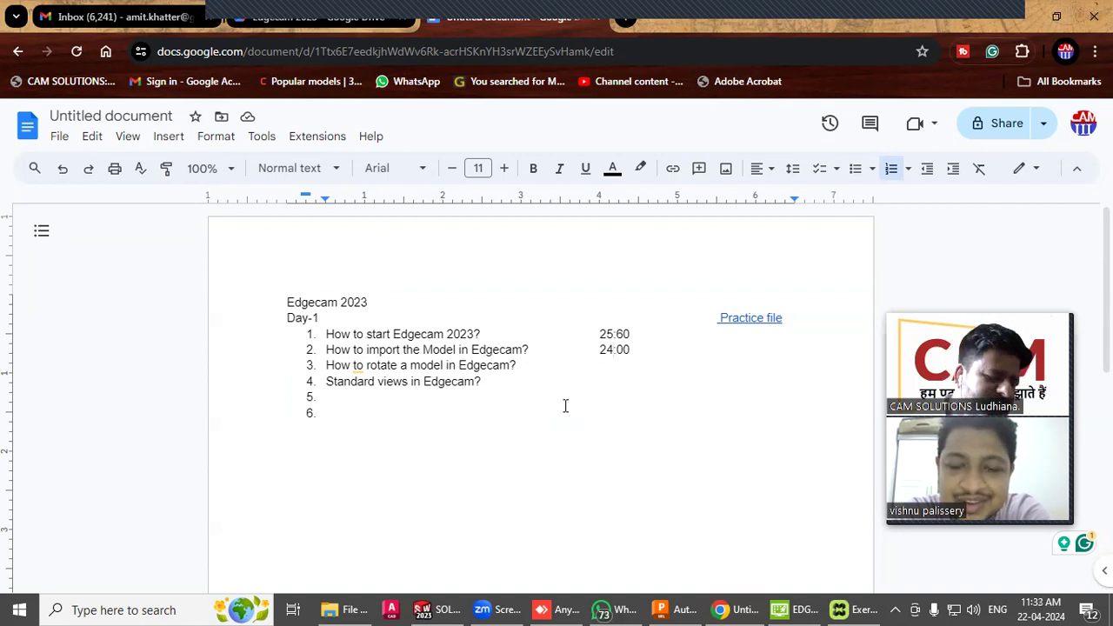
left_click(487, 391)
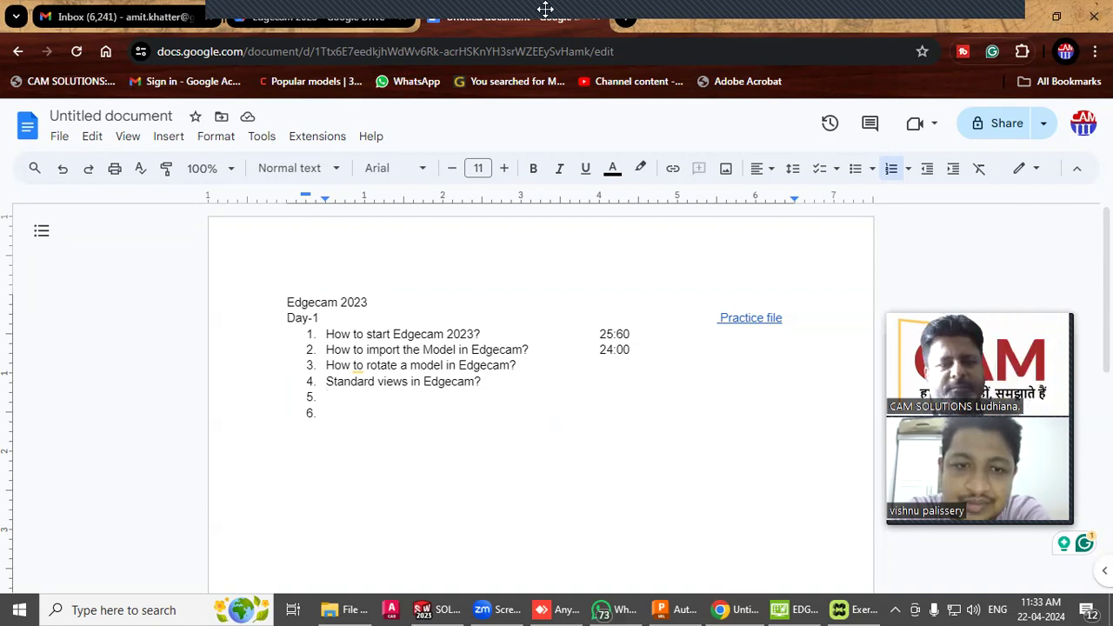
left_click(550, 372)
left_click(548, 388)
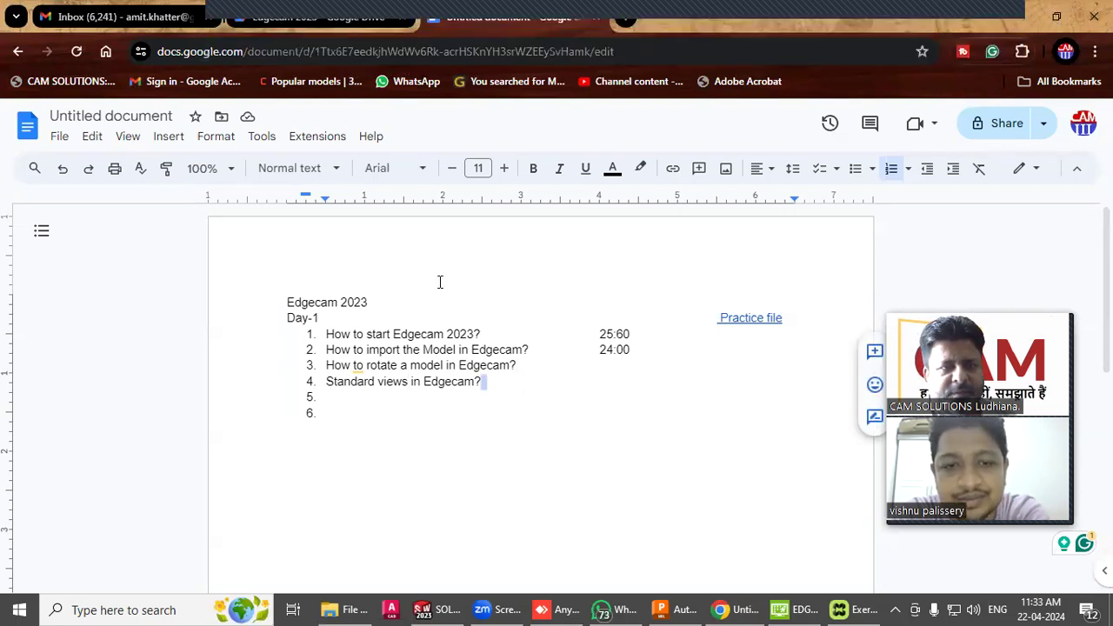
Open the Solidworks Schedule document from the recent files
left_click(59, 136)
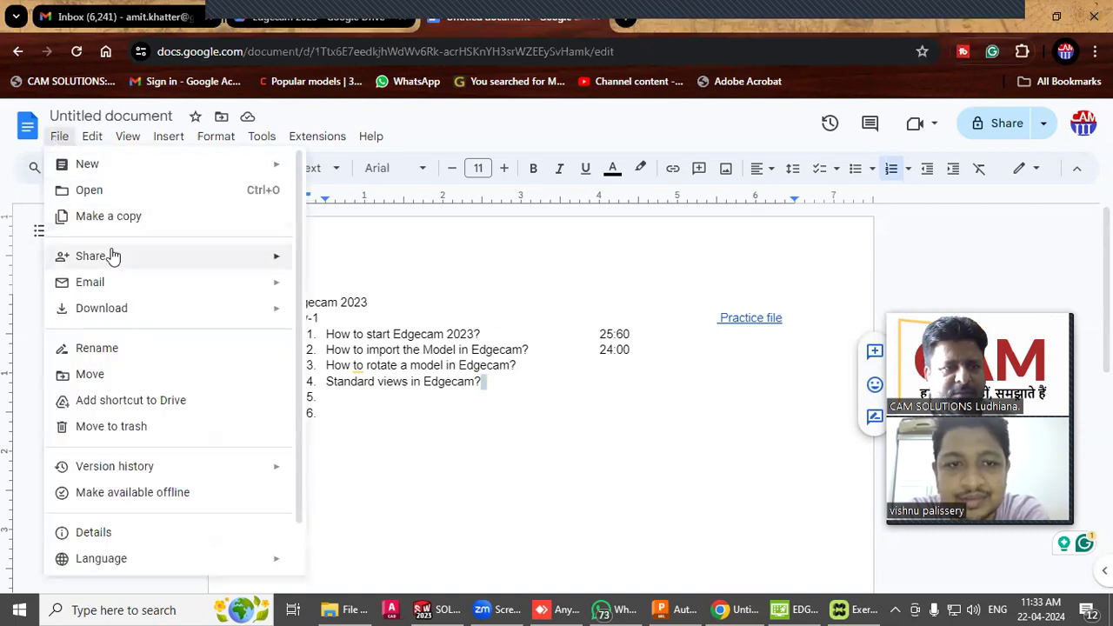
left_click(92, 191)
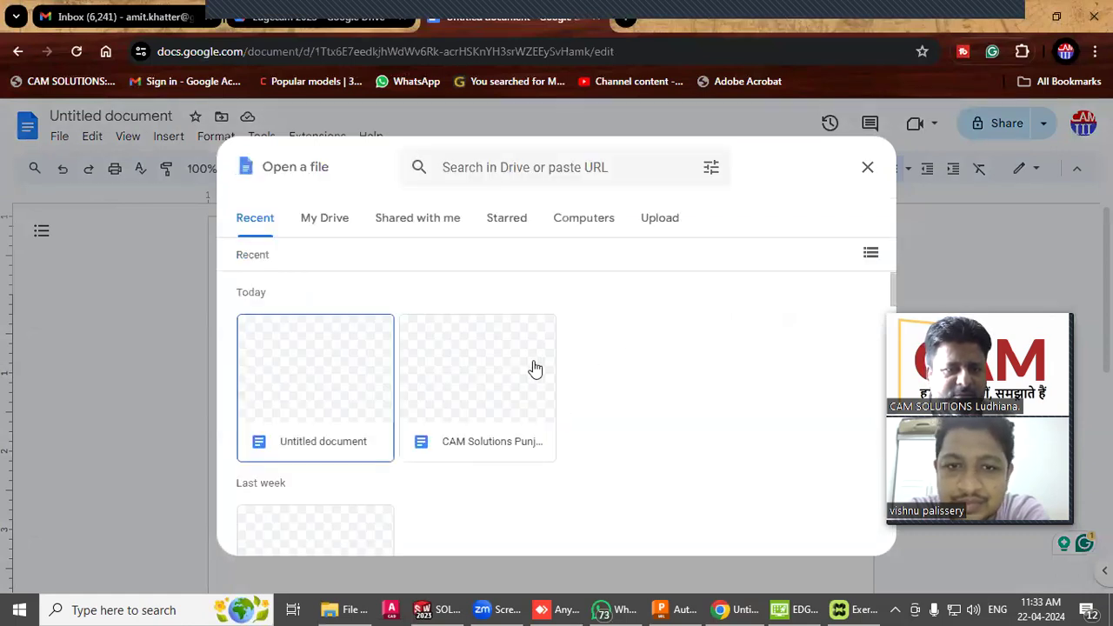
scroll(503, 389, "down", 2)
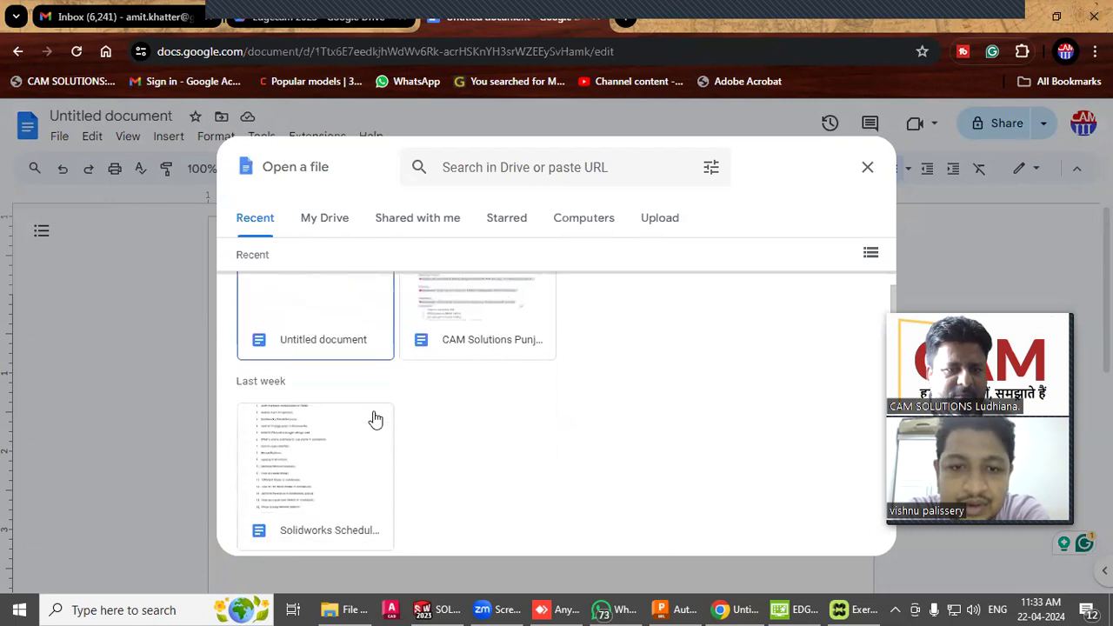
scroll(371, 418, "down", 5)
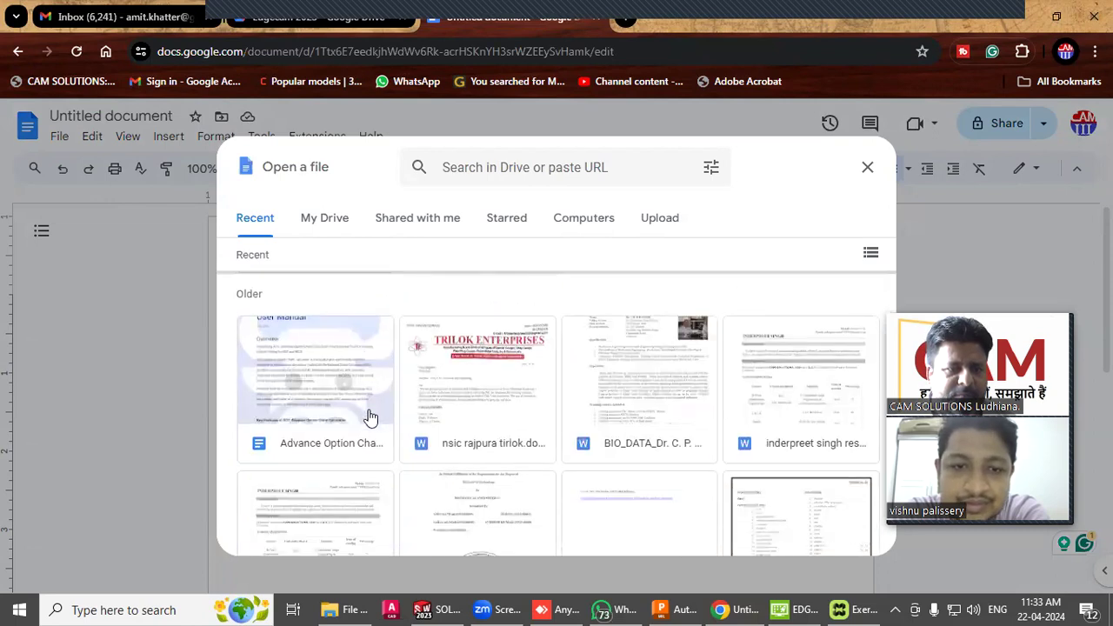
scroll(525, 405, "down", 3)
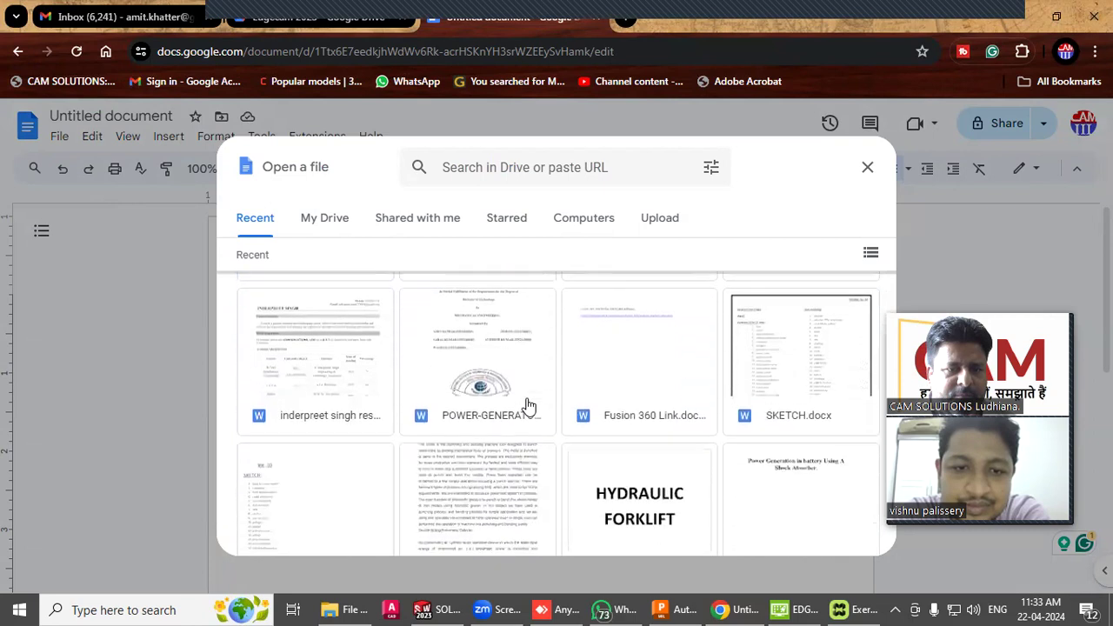
scroll(528, 405, "up", 3)
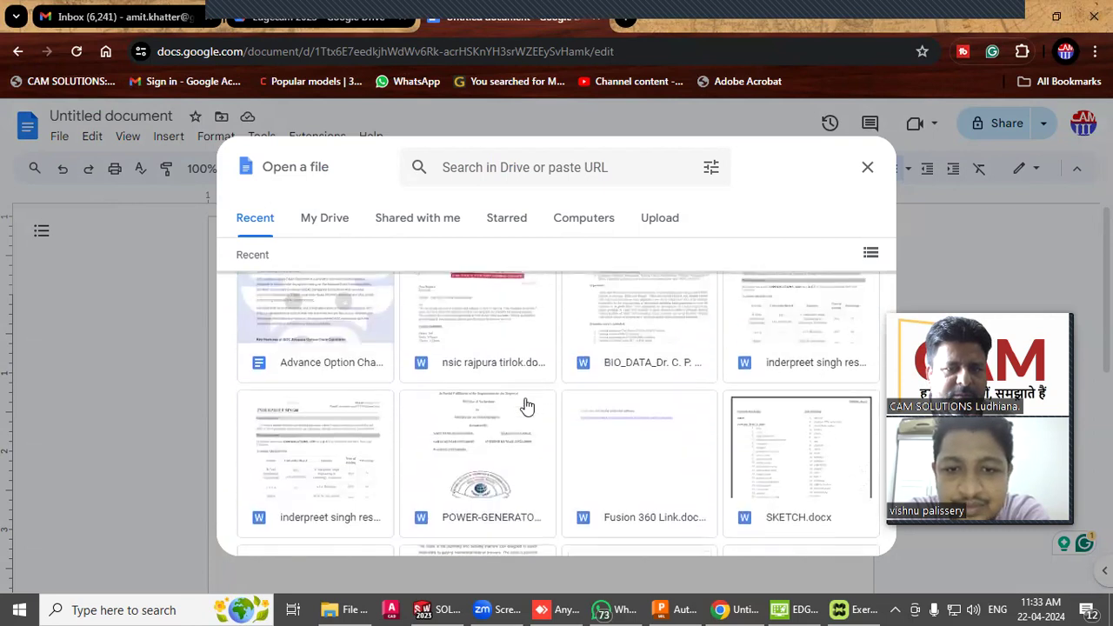
scroll(586, 430, "down", 2)
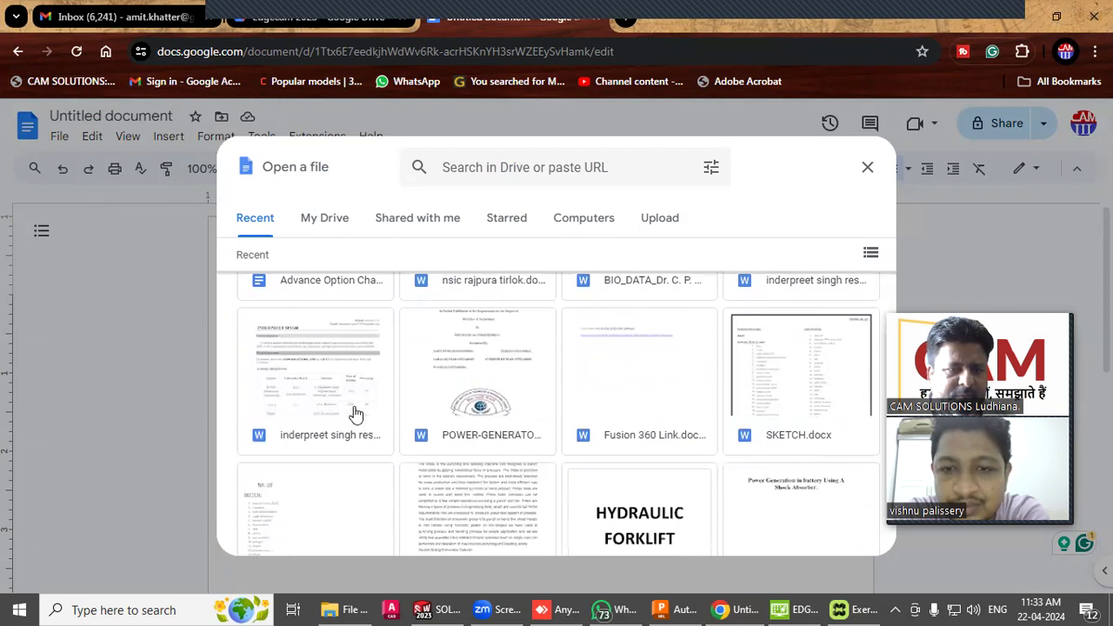
scroll(356, 414, "up", 2)
scroll(484, 409, "up", 5)
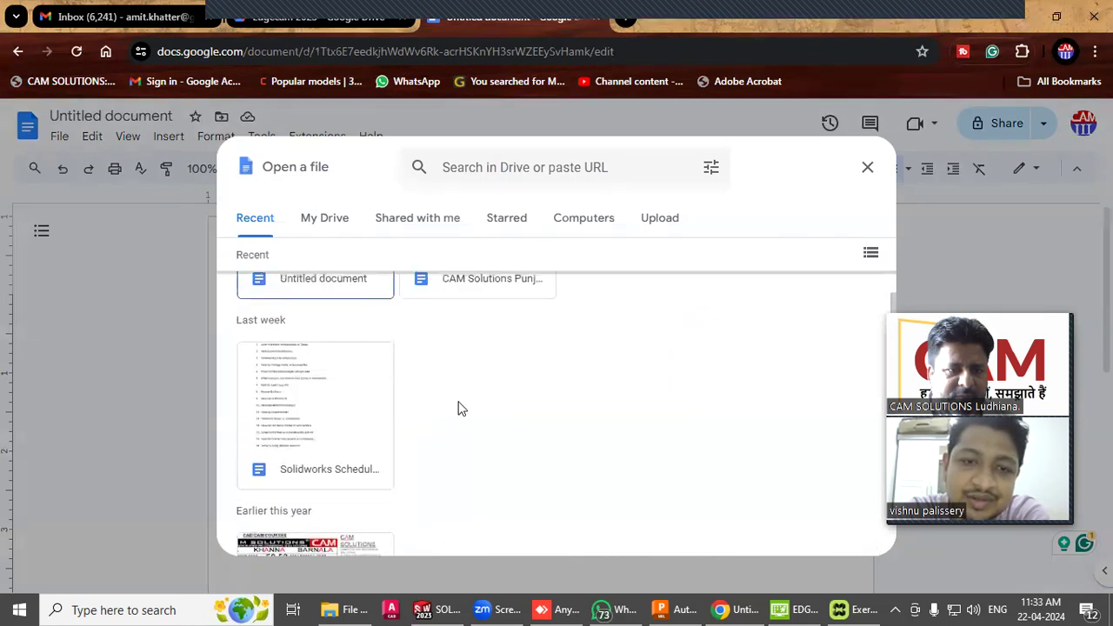
left_click(354, 410)
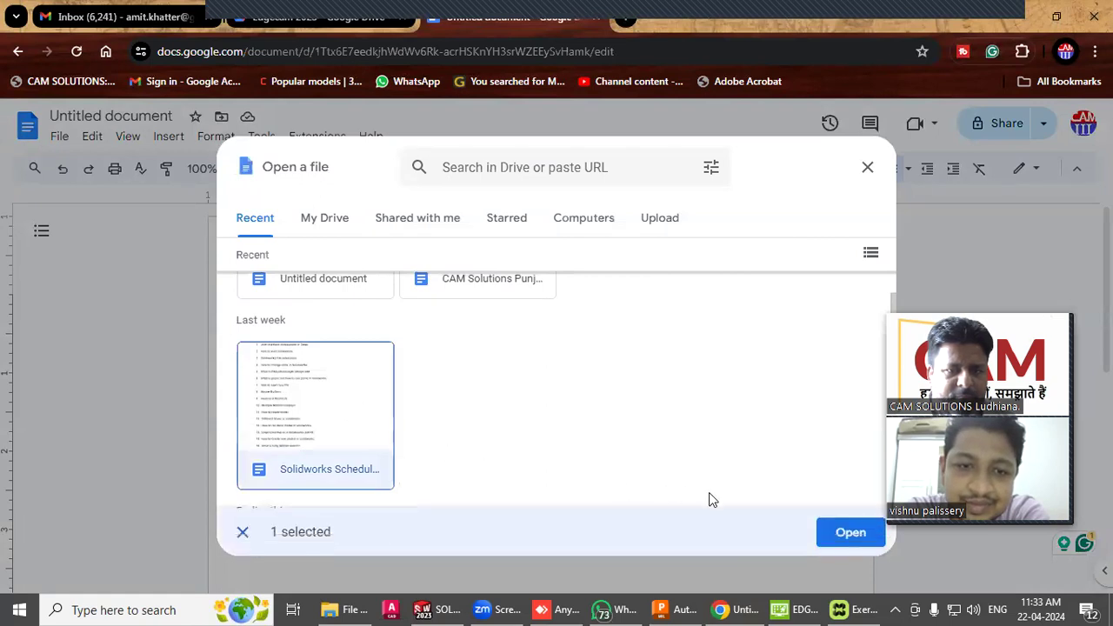
left_click(852, 538)
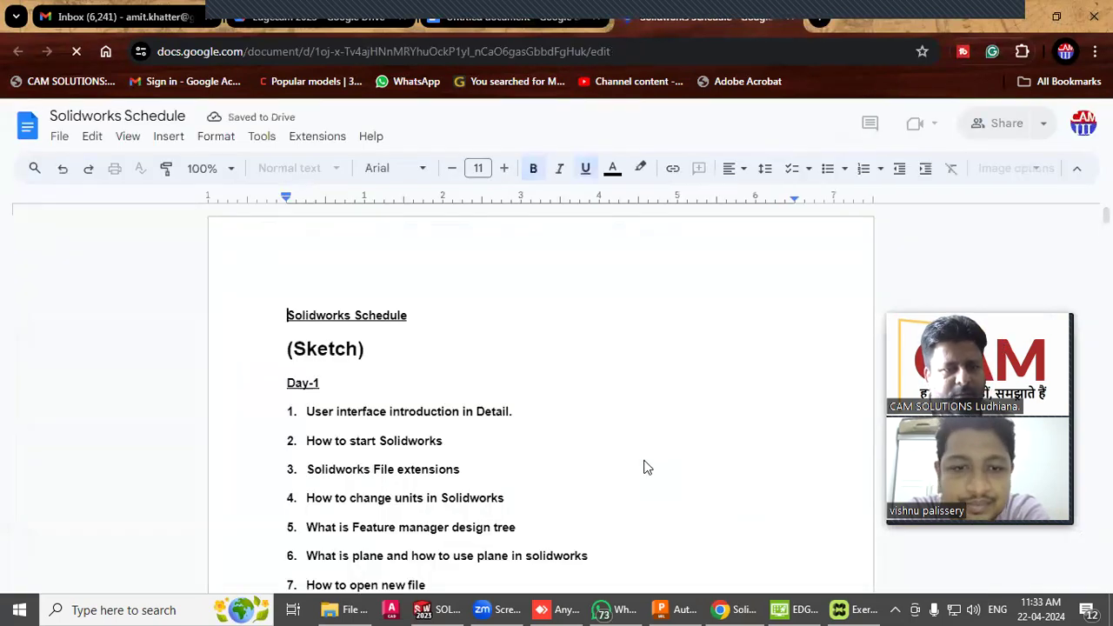
Colour the text of item 55, "How to create 3d model", bright green in the Day-5 part modeling list
scroll(392, 397, "down", 10)
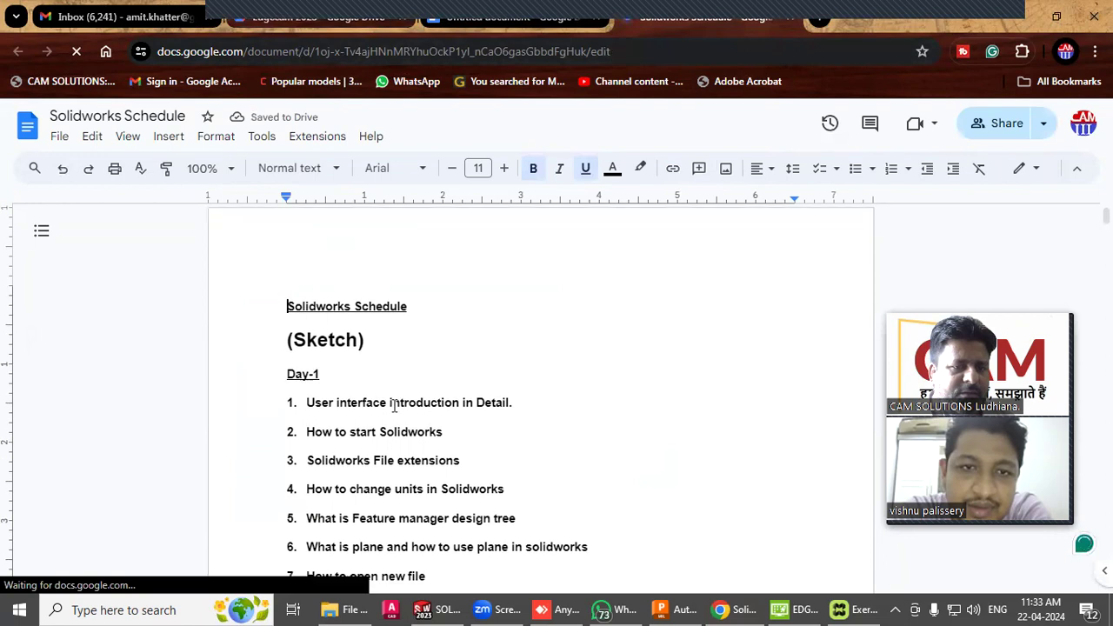
left_click(348, 426)
scroll(348, 427, "down", 5)
scroll(345, 426, "down", 12)
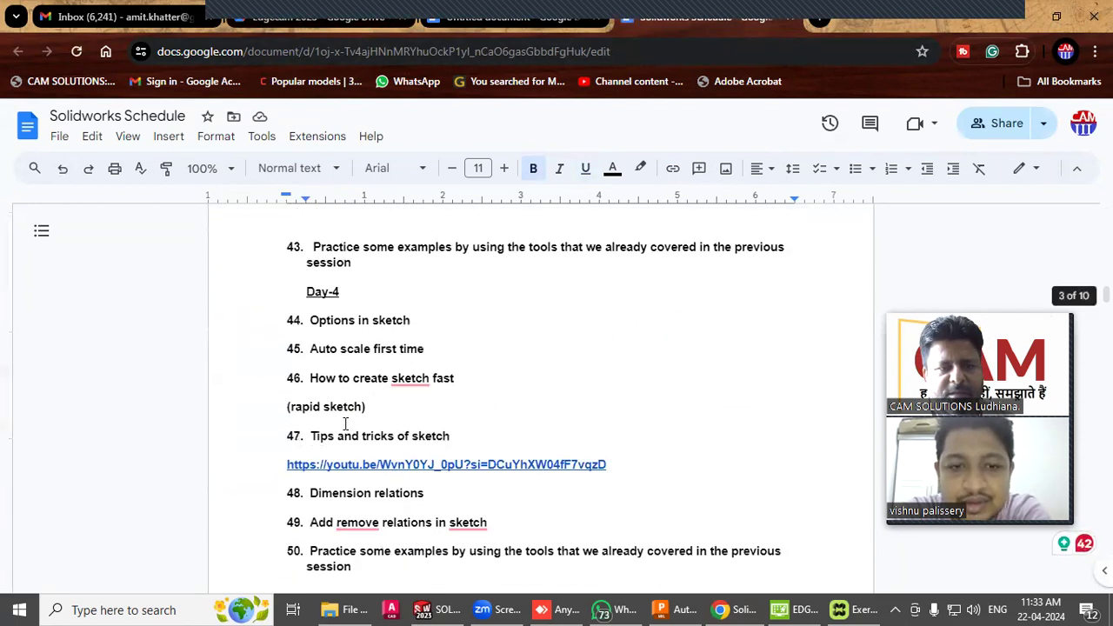
scroll(345, 423, "up", 3)
left_click(511, 403)
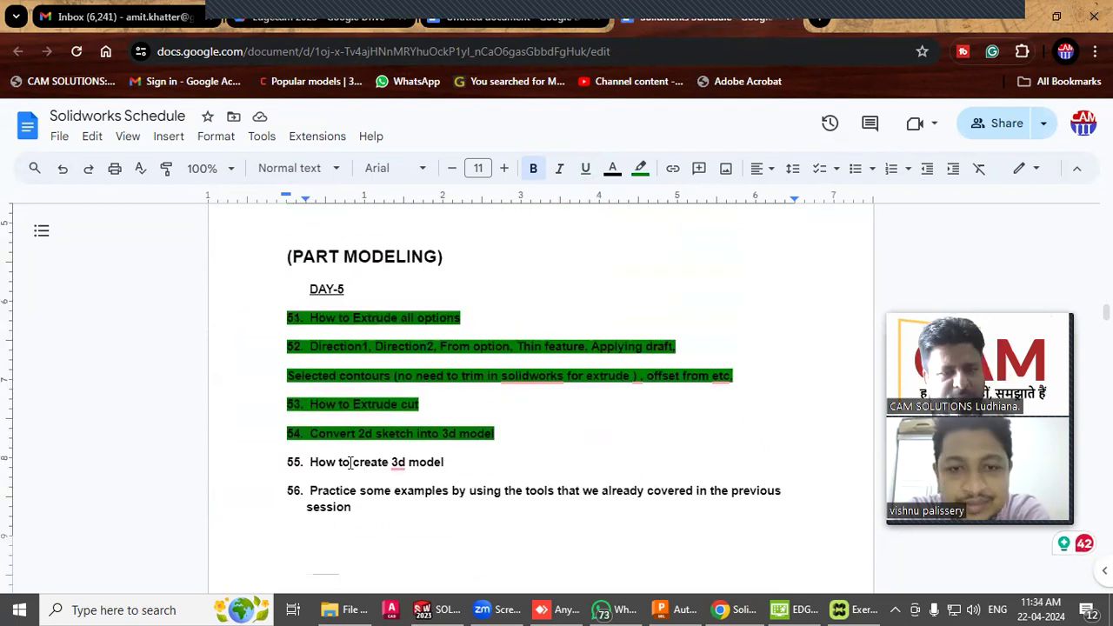
left_click(278, 463)
left_click_drag(395, 462, 475, 460)
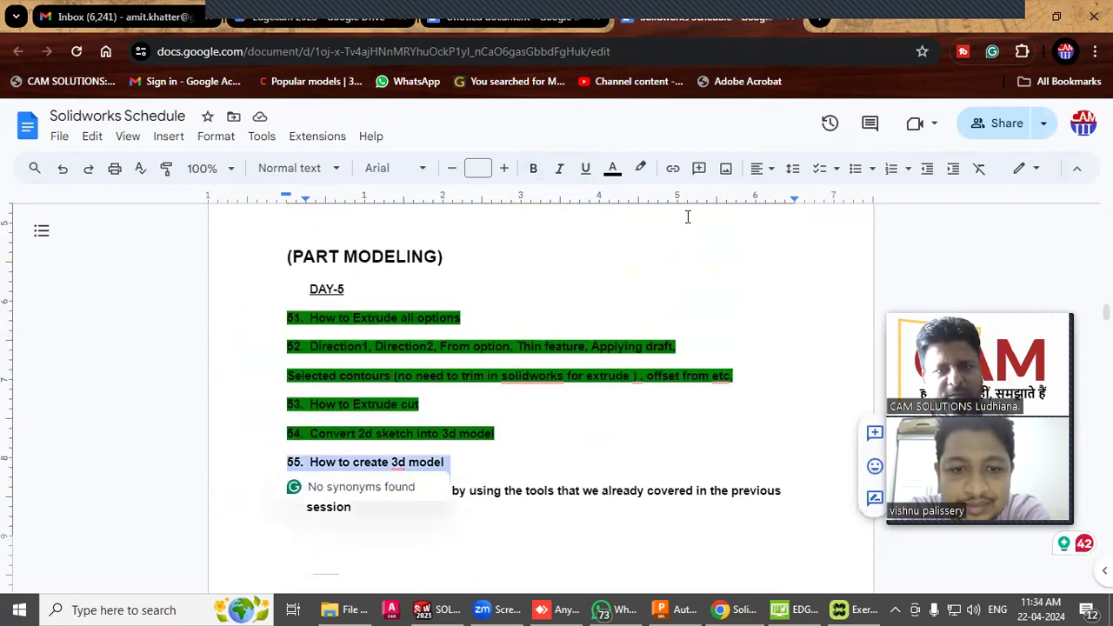
left_click(613, 170)
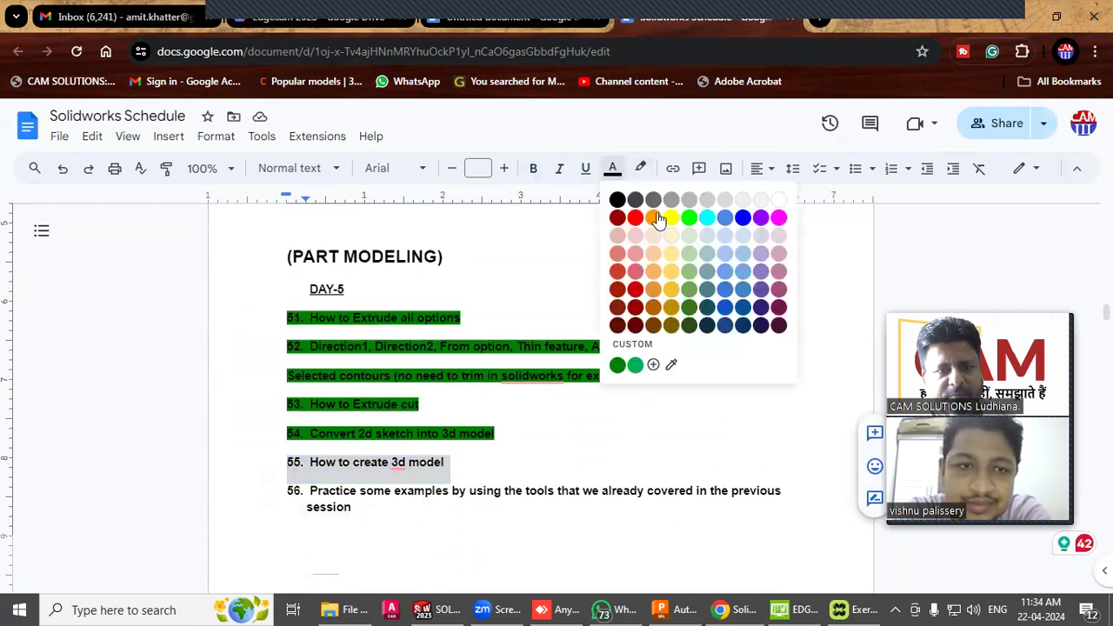
left_click(689, 218)
left_click(509, 470)
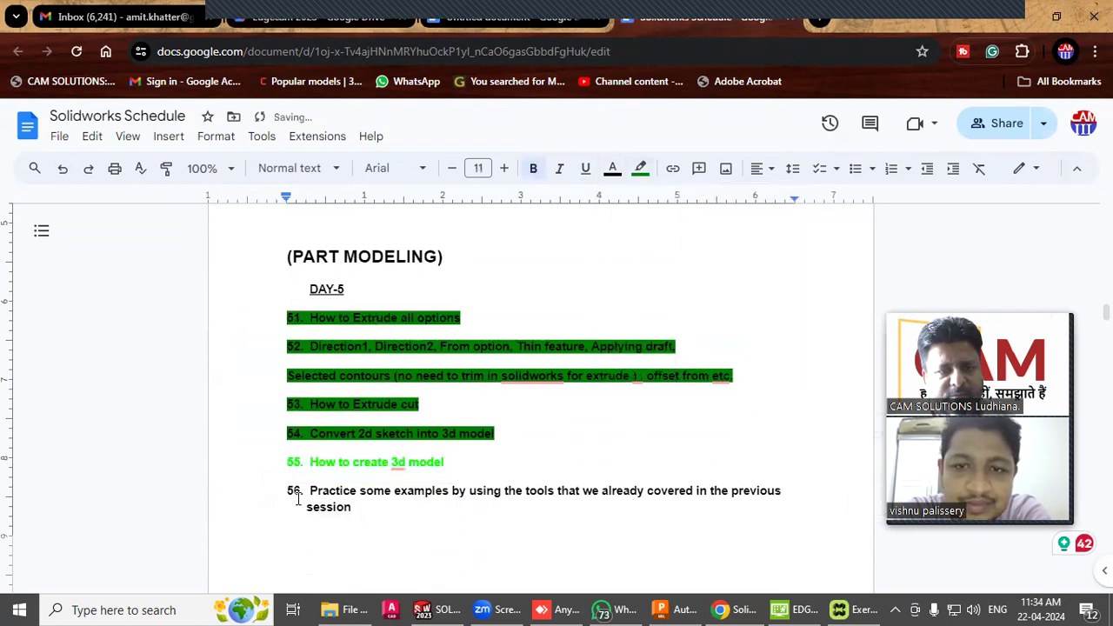
Highlight item 56, the practice examples entry under Day-5, in red
left_click_drag(280, 489, 366, 527)
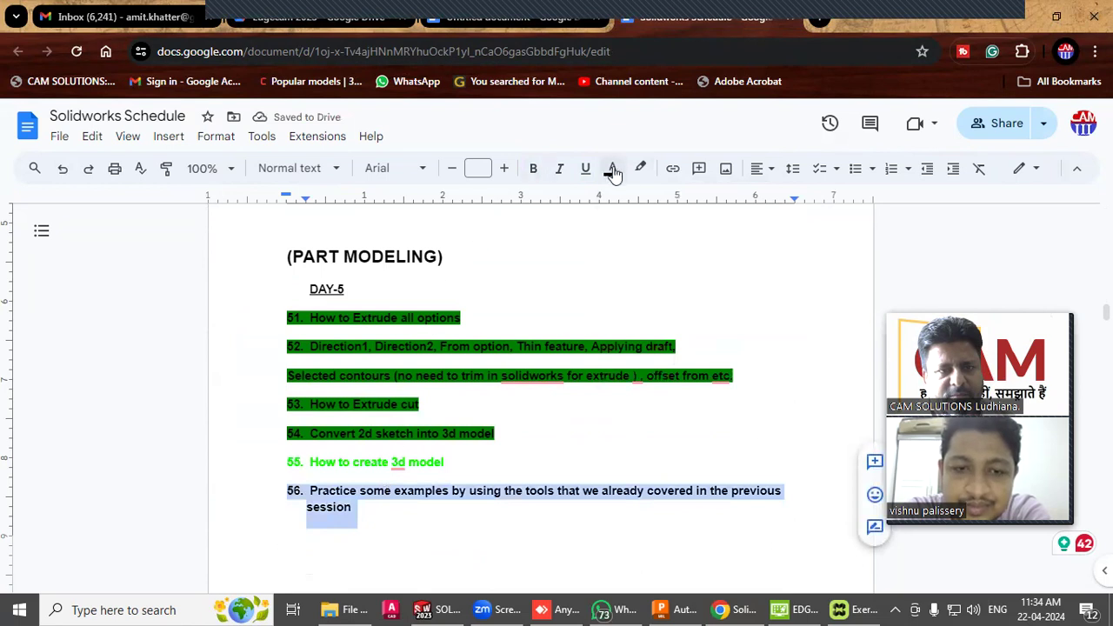
left_click(640, 169)
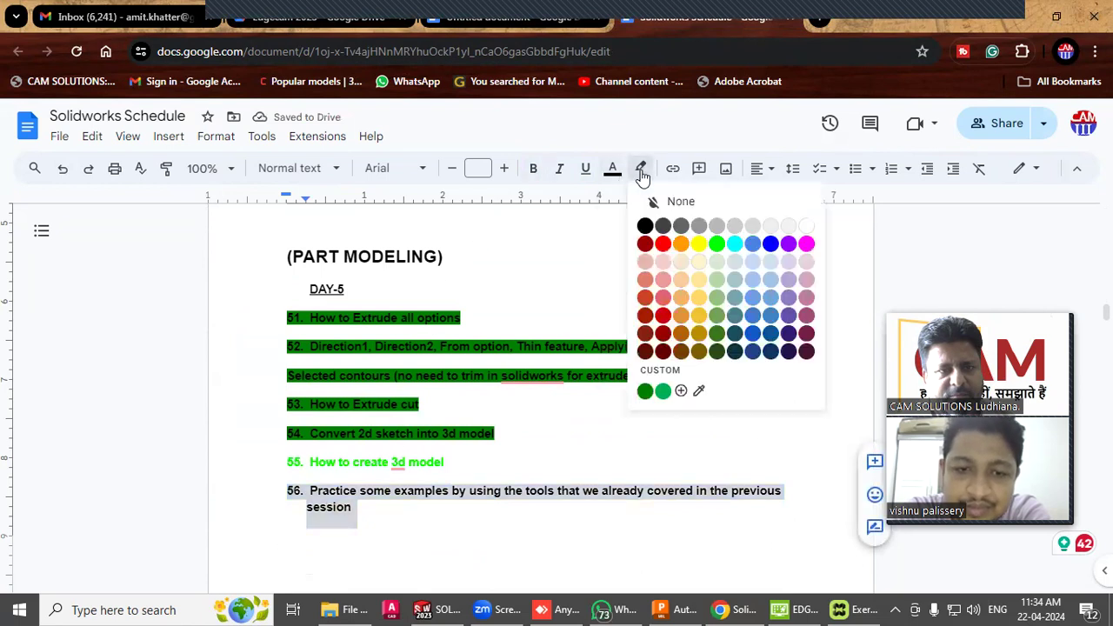
left_click(663, 244)
left_click(671, 412)
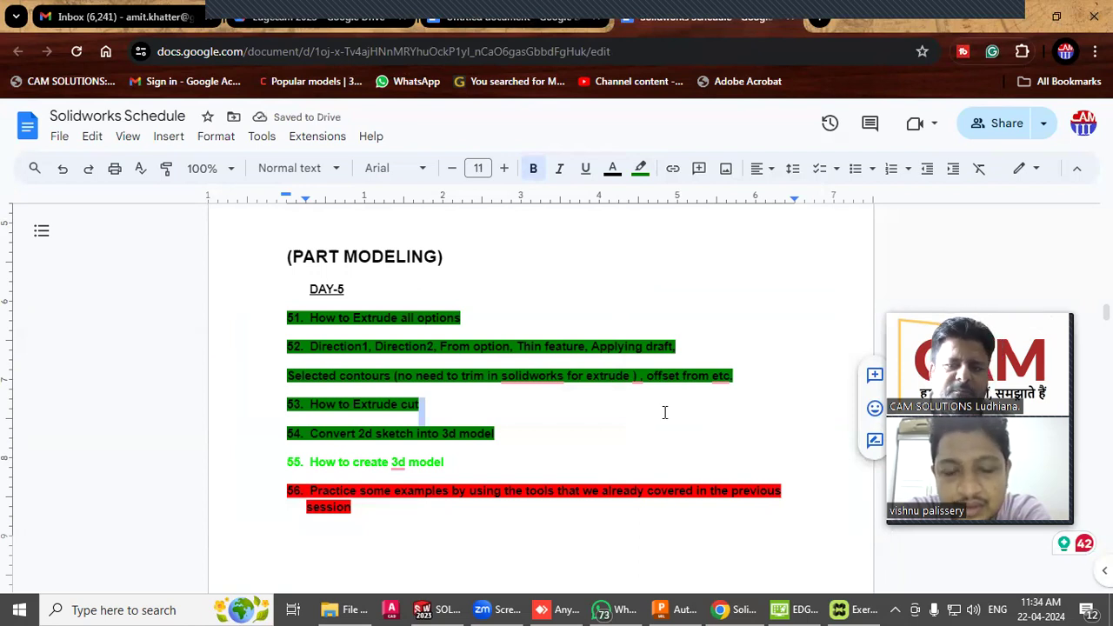
Open the CAM Solutions Punjab Mastercam 2025 document from the recent files
scroll(676, 490, "down", 5)
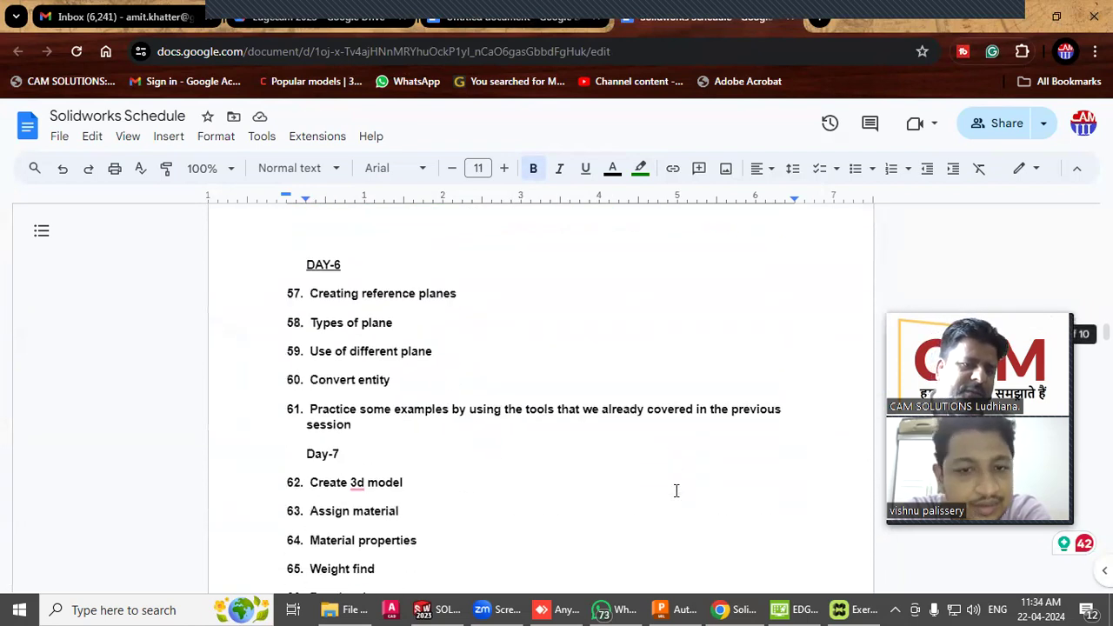
scroll(675, 491, "up", 3)
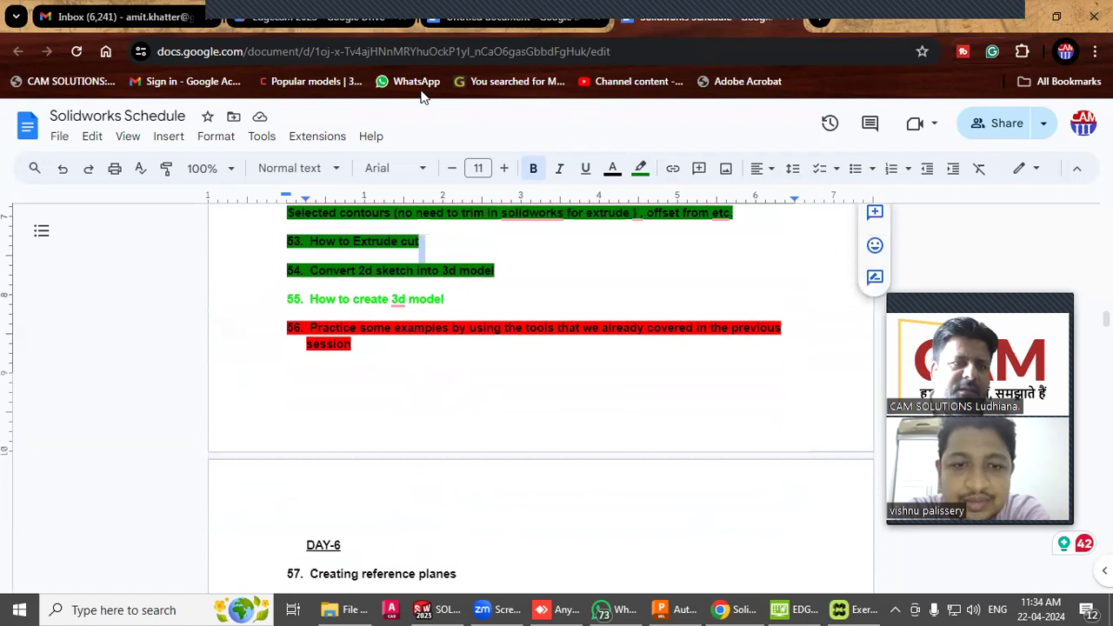
left_click(61, 139)
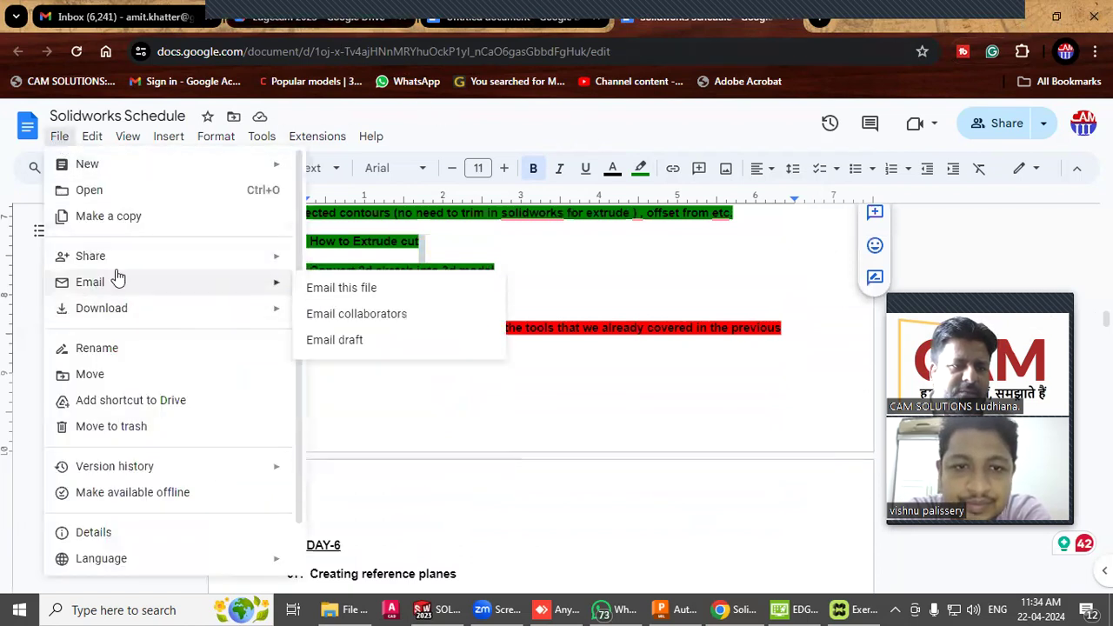
left_click(163, 197)
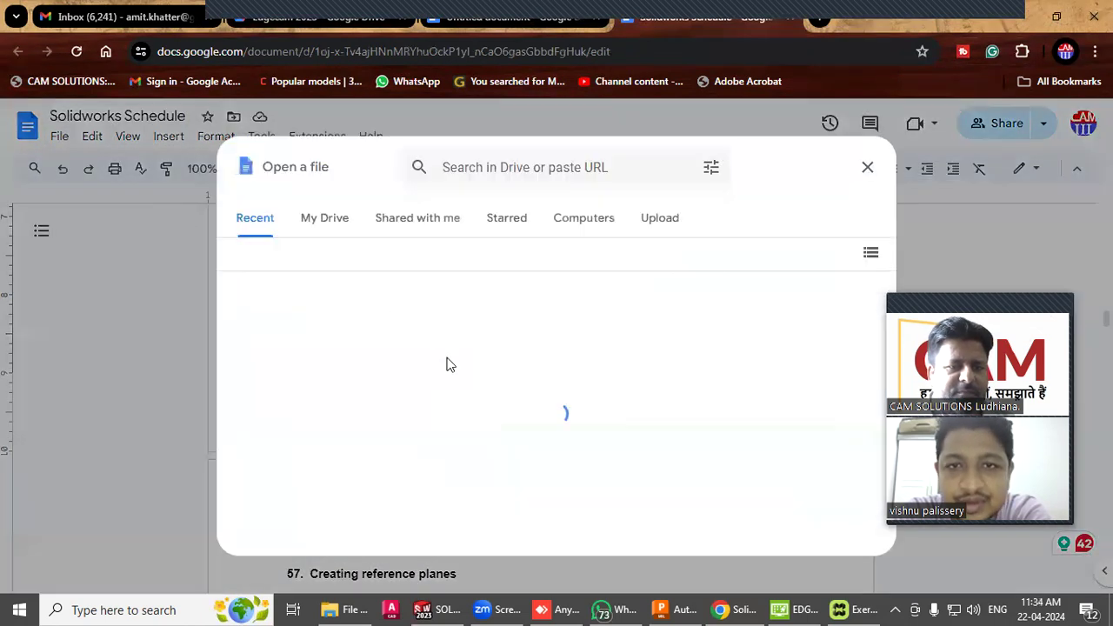
scroll(438, 388, "down", 2)
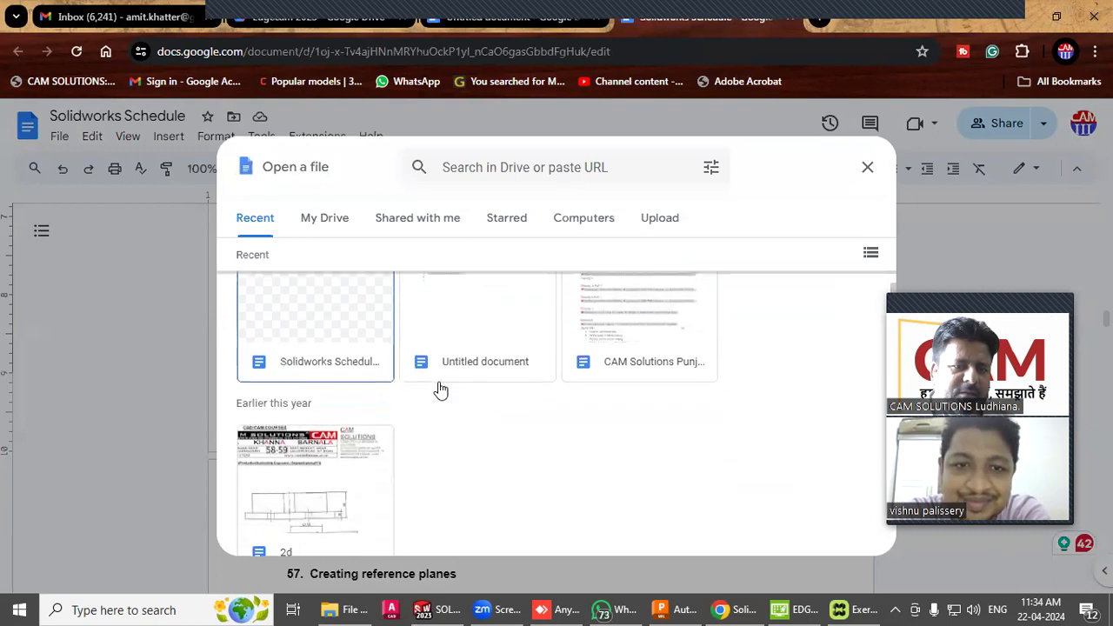
scroll(360, 353, "down", 1)
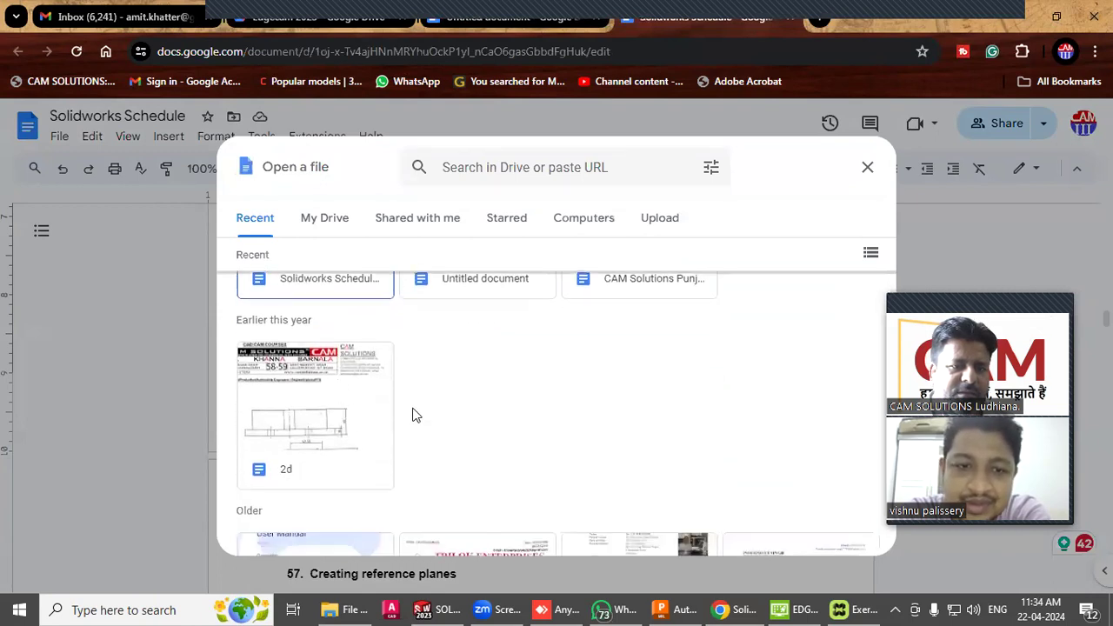
scroll(415, 415, "up", 3)
scroll(496, 412, "down", 1)
scroll(496, 412, "up", 1)
scroll(497, 412, "down", 1)
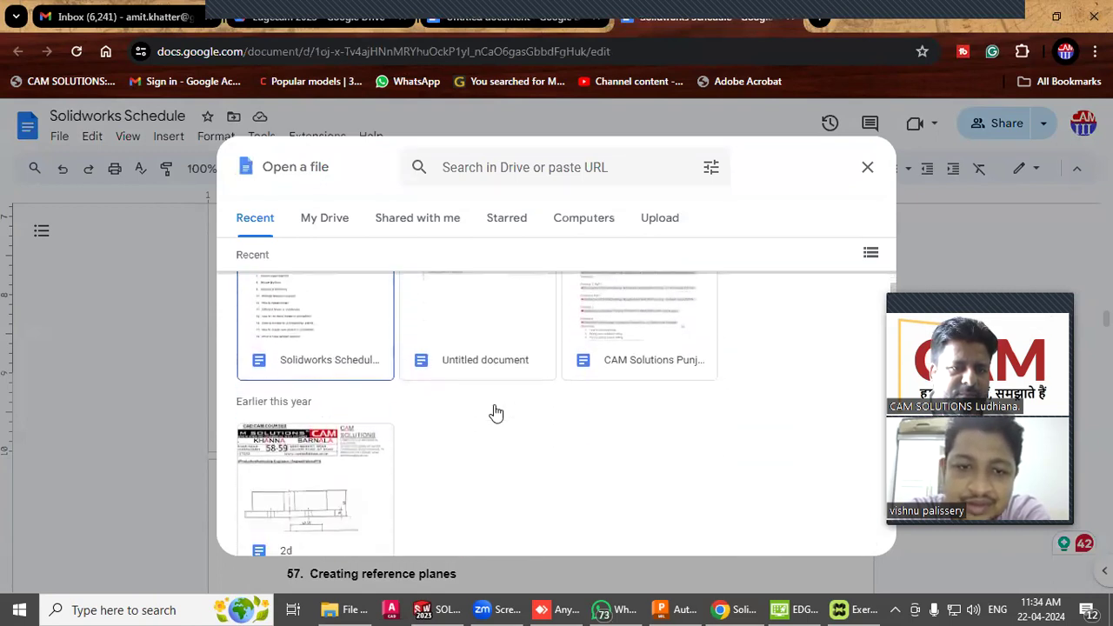
scroll(631, 336, "up", 1)
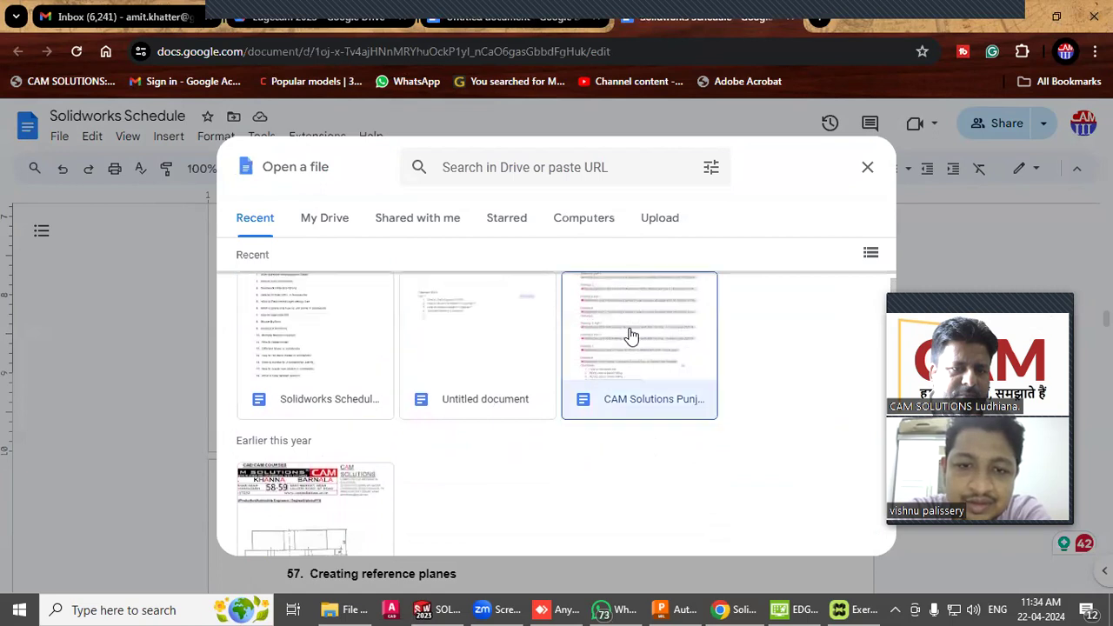
left_click(628, 334)
left_click(840, 533)
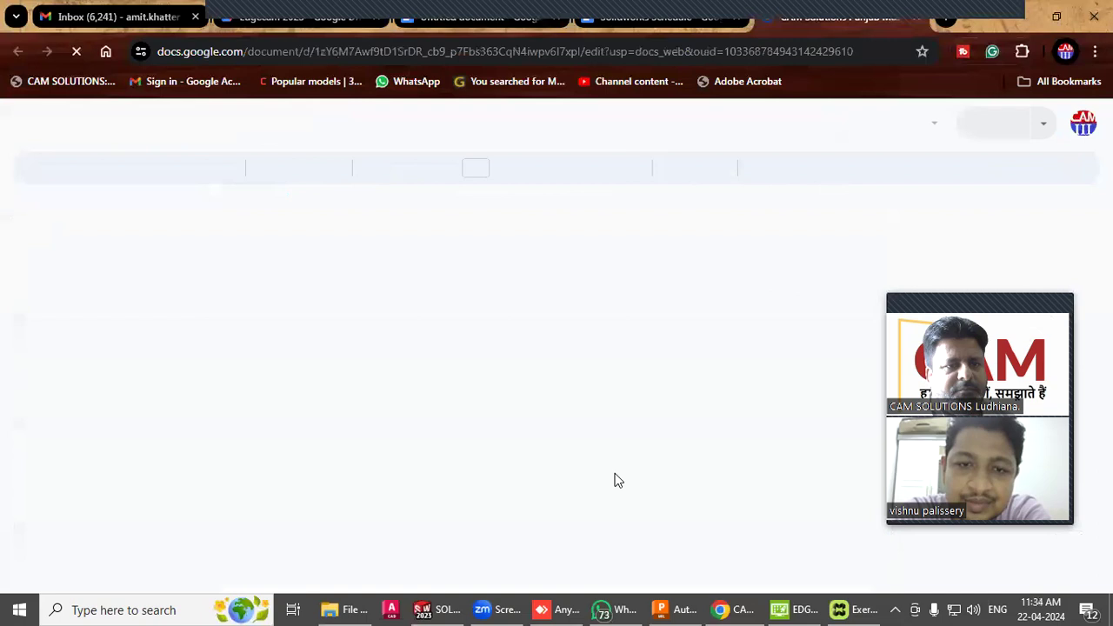
Look through the Mastercam 2025 document's drawing-by-drawing video links and the 2D Drawings Pdf table
scroll(615, 480, "down", 10)
scroll(615, 480, "down", 15)
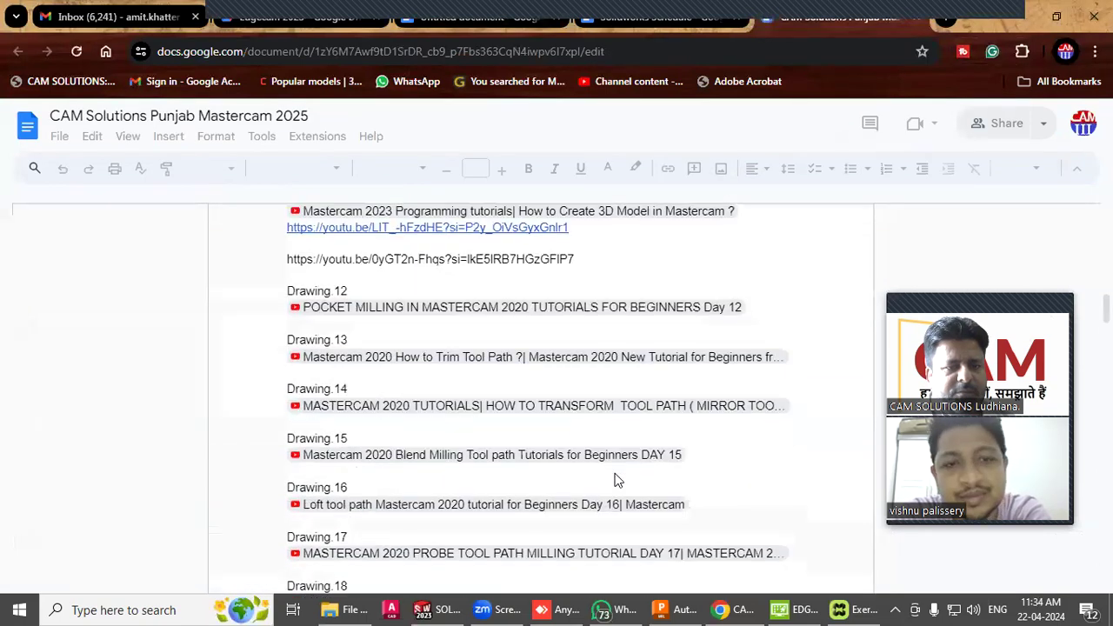
scroll(615, 480, "down", 4)
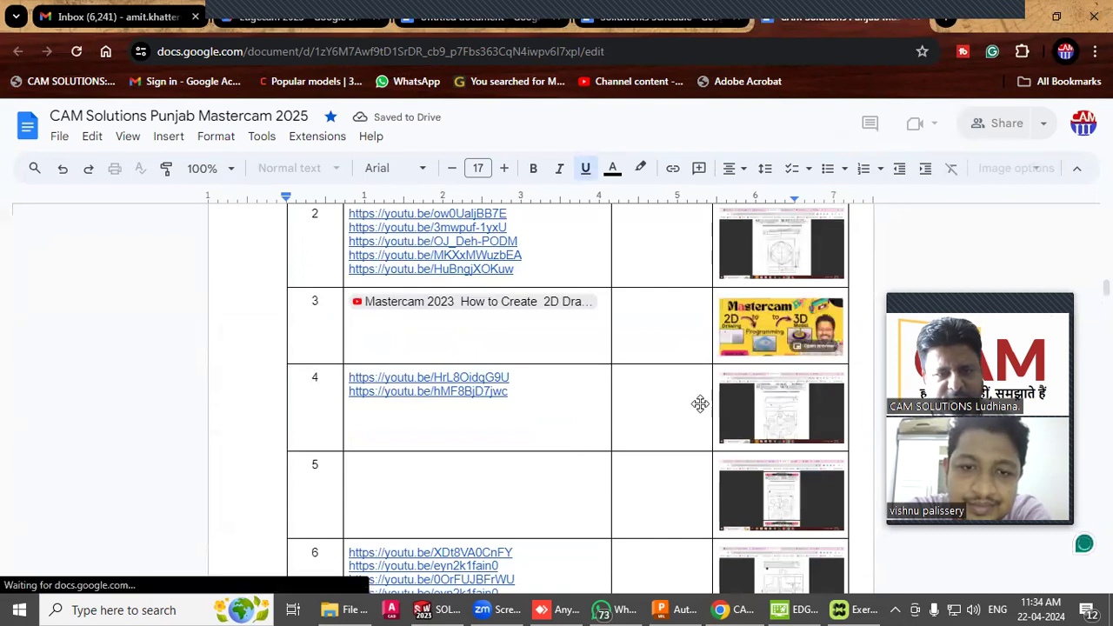
scroll(486, 422, "up", 5)
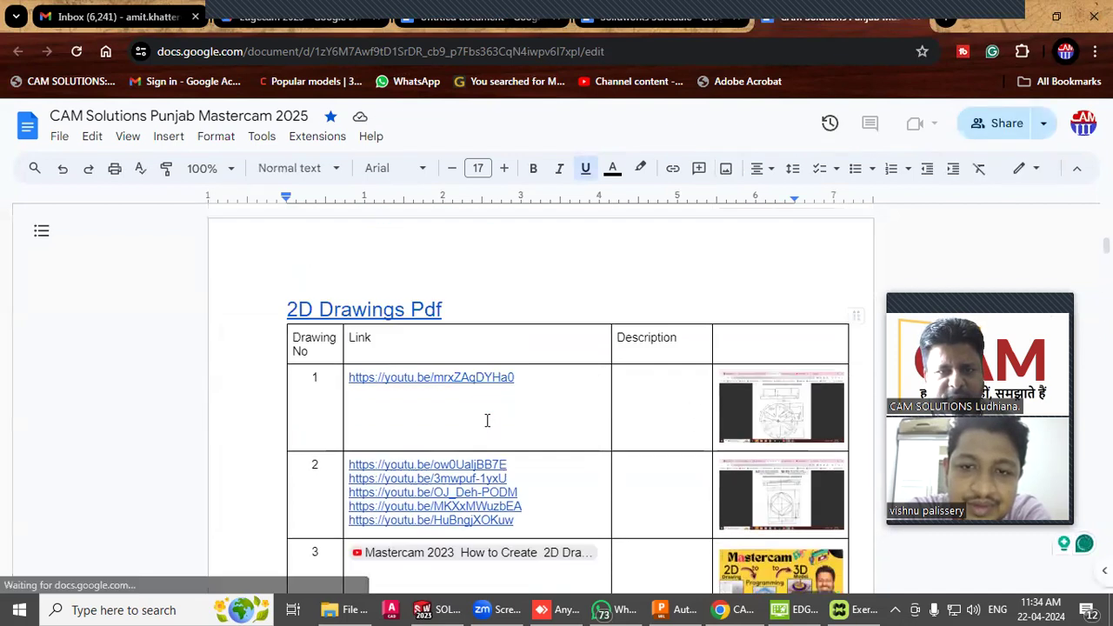
scroll(485, 419, "down", 9)
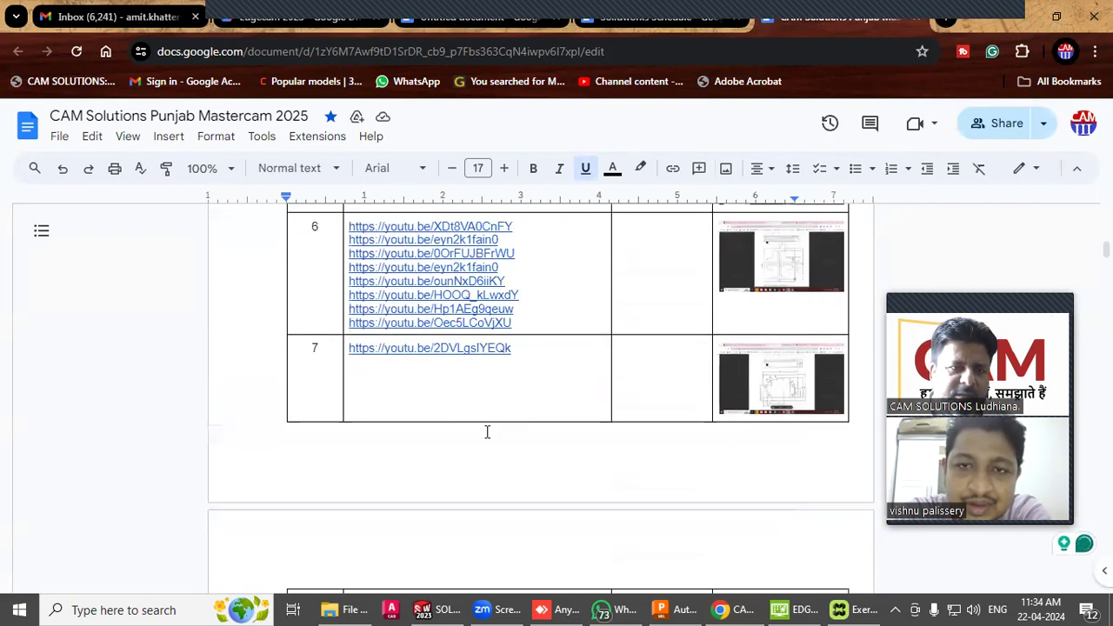
scroll(484, 426, "up", 3)
Return to the Edgecam 2023 outline document and switch to Edgecam
left_click(324, 19)
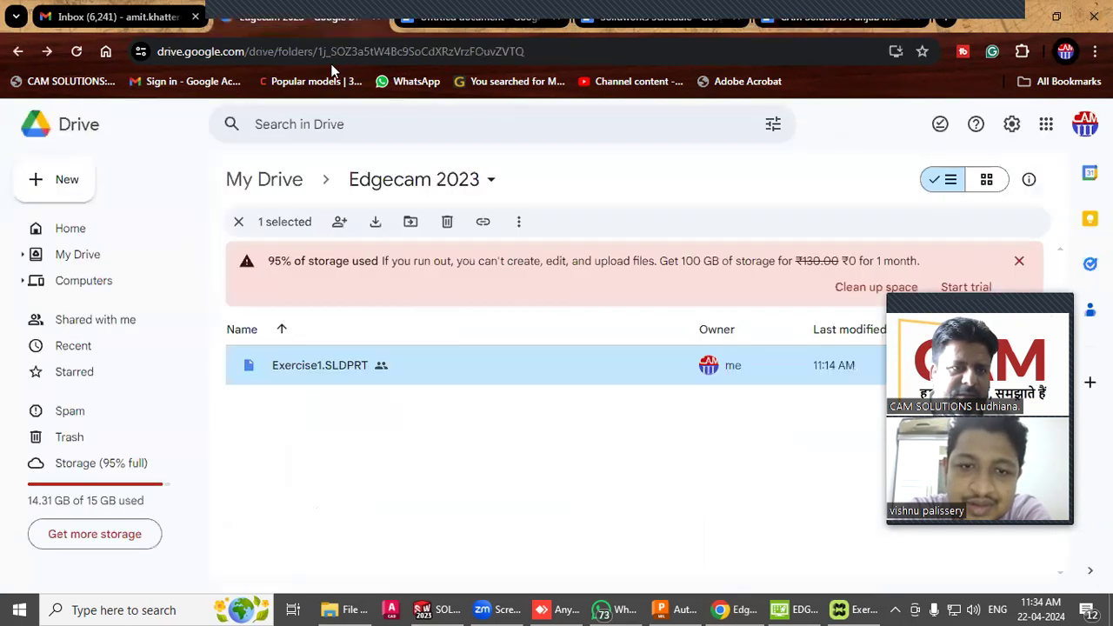
left_click(477, 18)
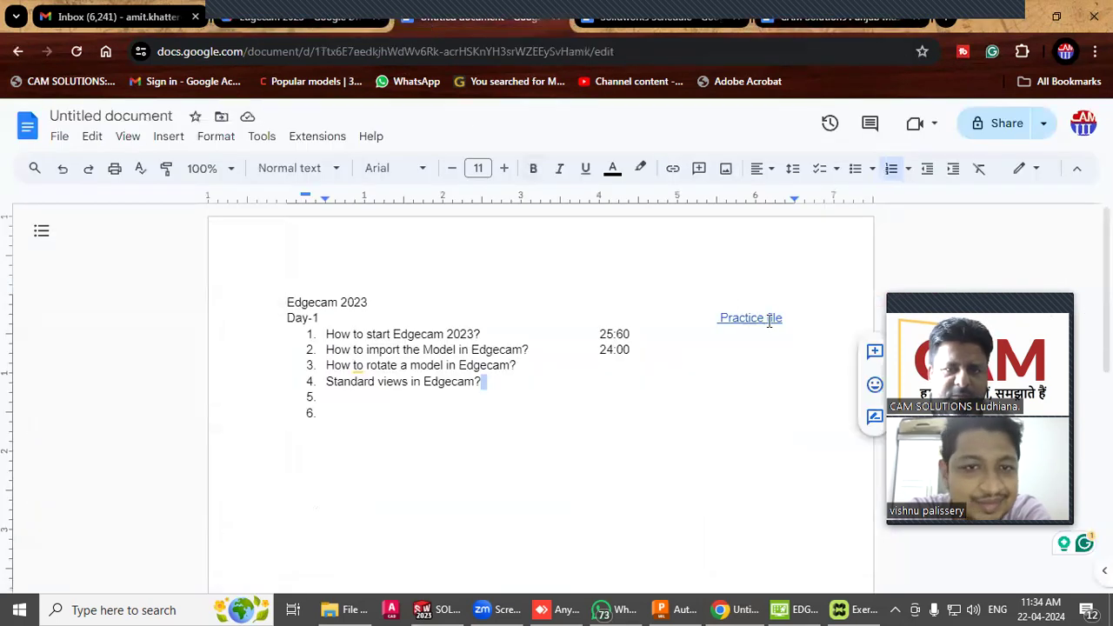
left_click(787, 609)
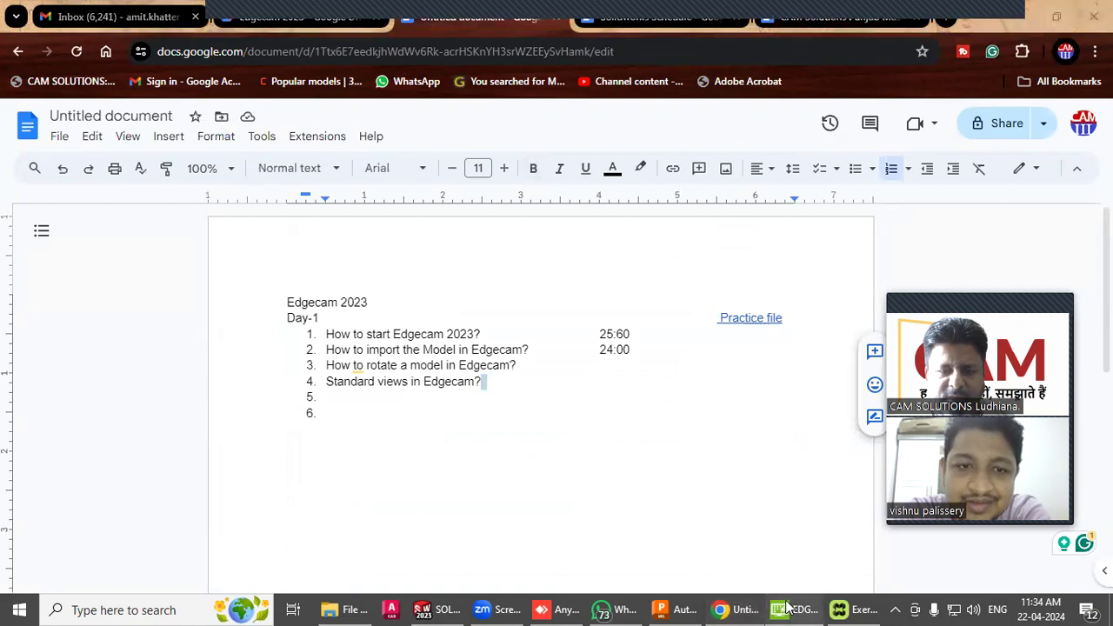
Open Exercise1.SLDPRT from the recent files on the Edgecam start screen
left_click(787, 609)
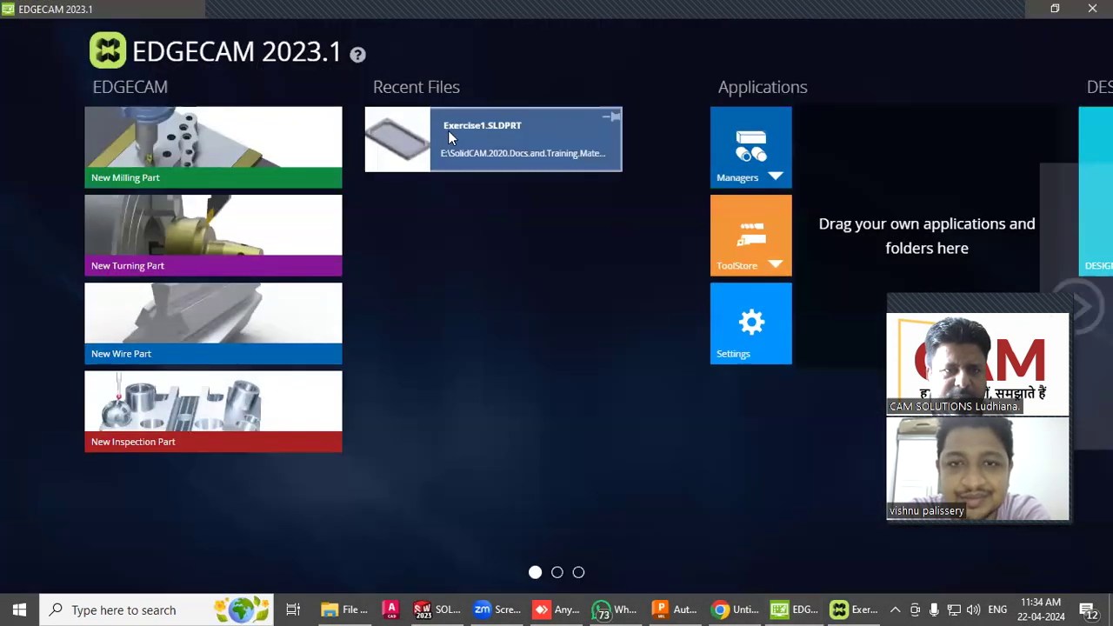
left_click(451, 131)
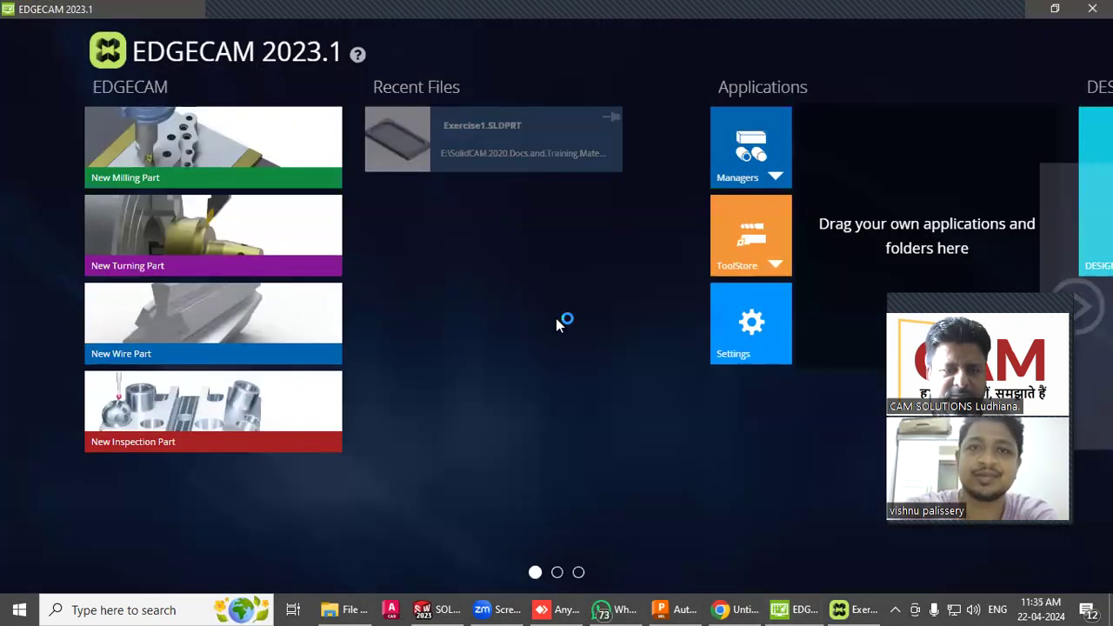
In the Edgecam 2023 outline, follow the Day-1 Practice file link to Exercise1.SLDPRT, then close it and return to the outline
left_click(735, 610)
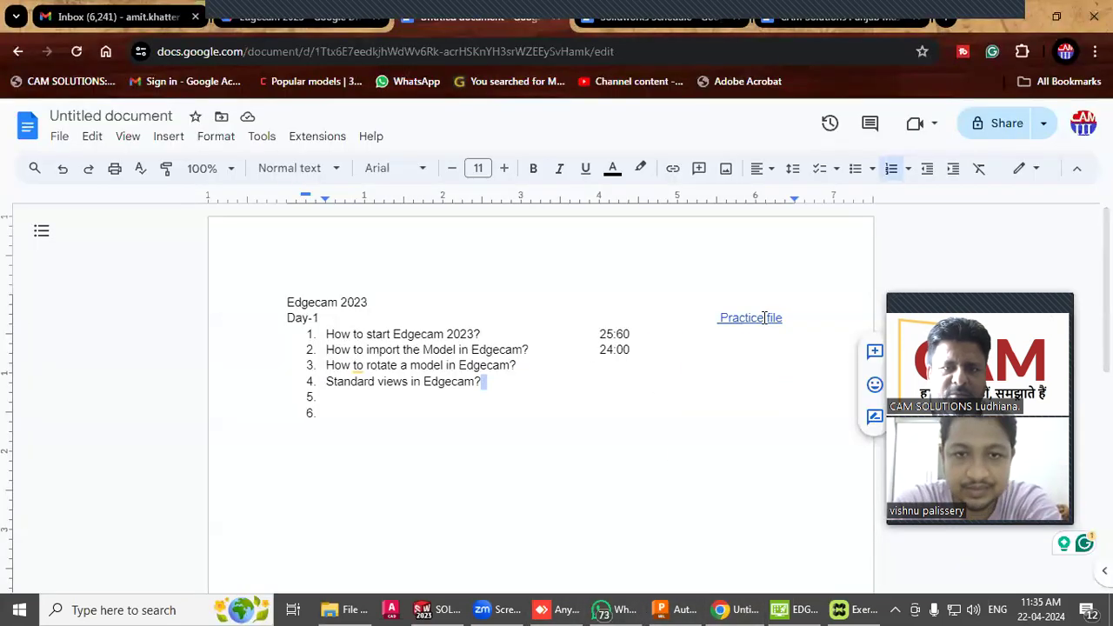
left_click(765, 318)
left_click(733, 342)
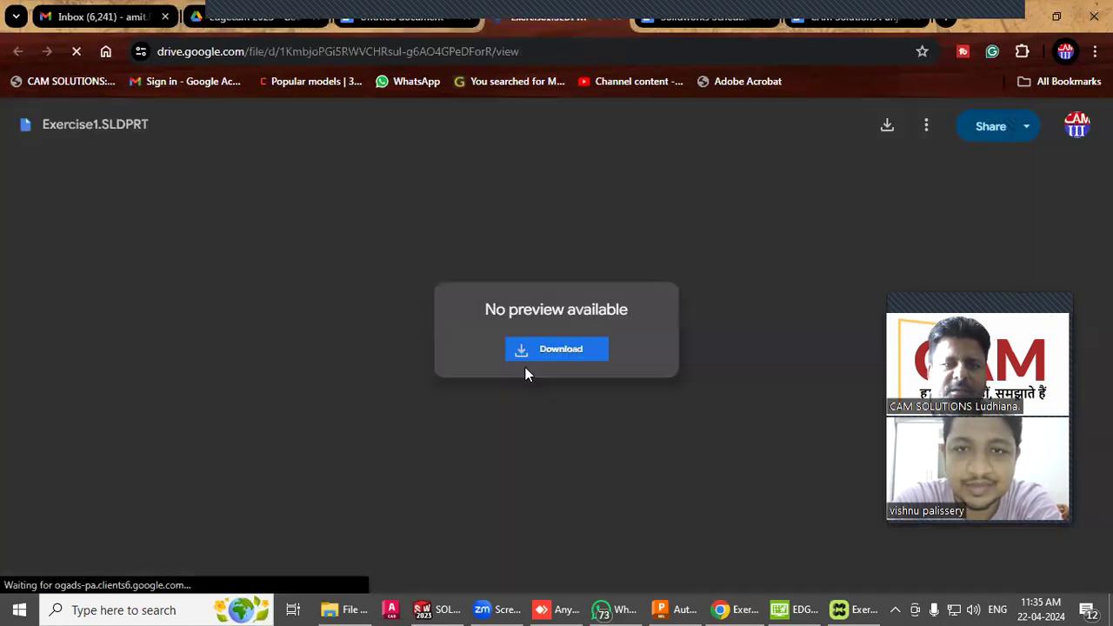
left_click(616, 23)
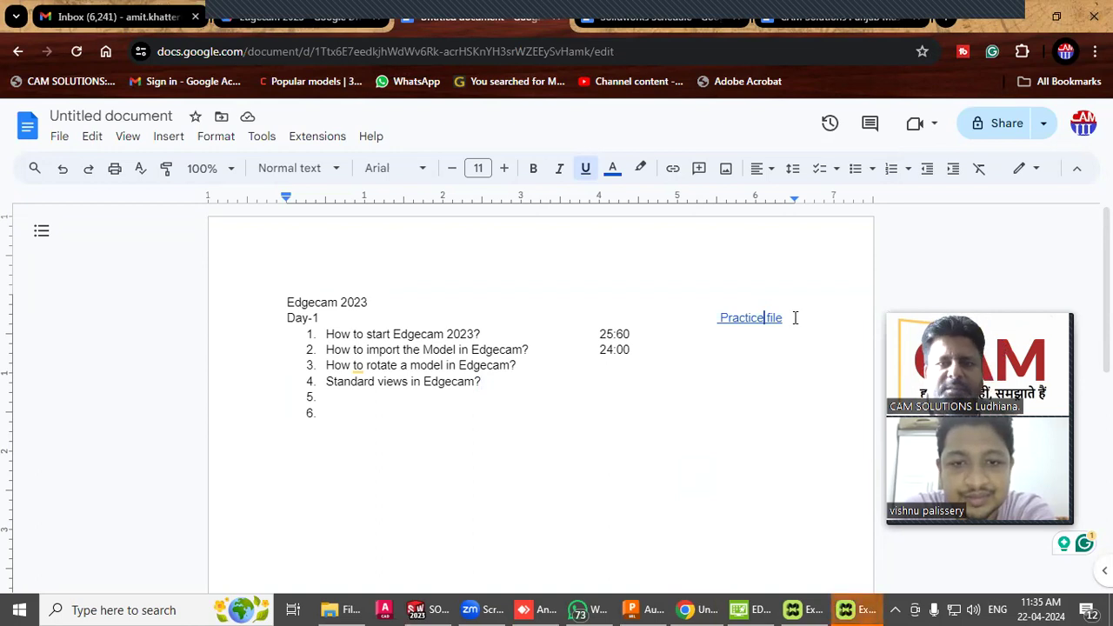
left_click(727, 496)
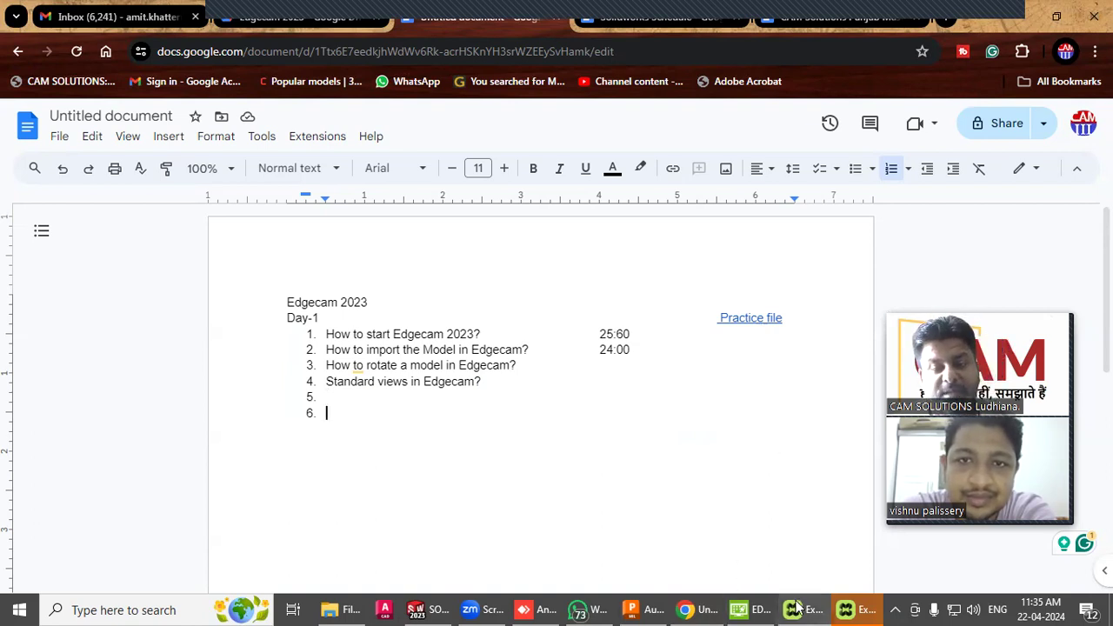
Switch to Edgecam and view the Exercise1 model by zooming, panning and rotating it
mouse_move(796, 606)
left_click(774, 545)
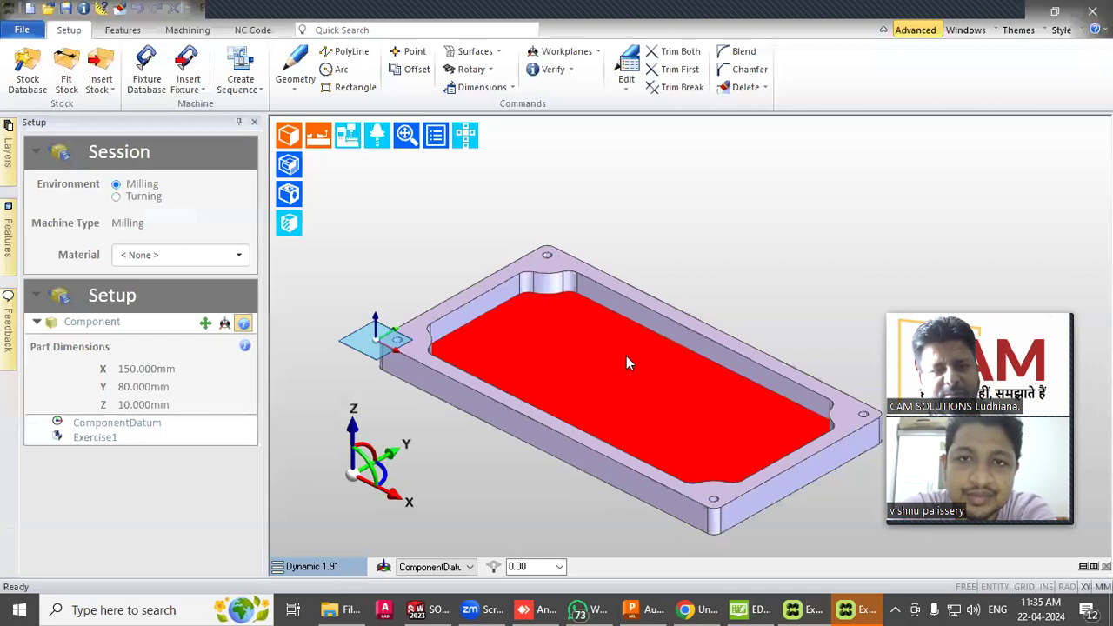
mouse_move(667, 384)
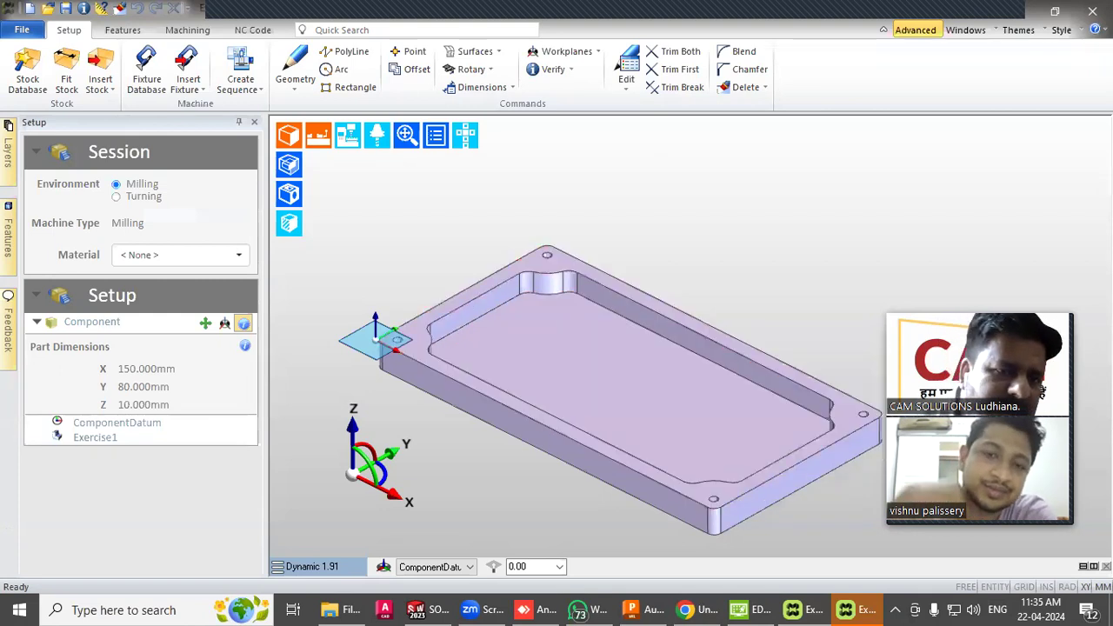
scroll(592, 257, "down", 2)
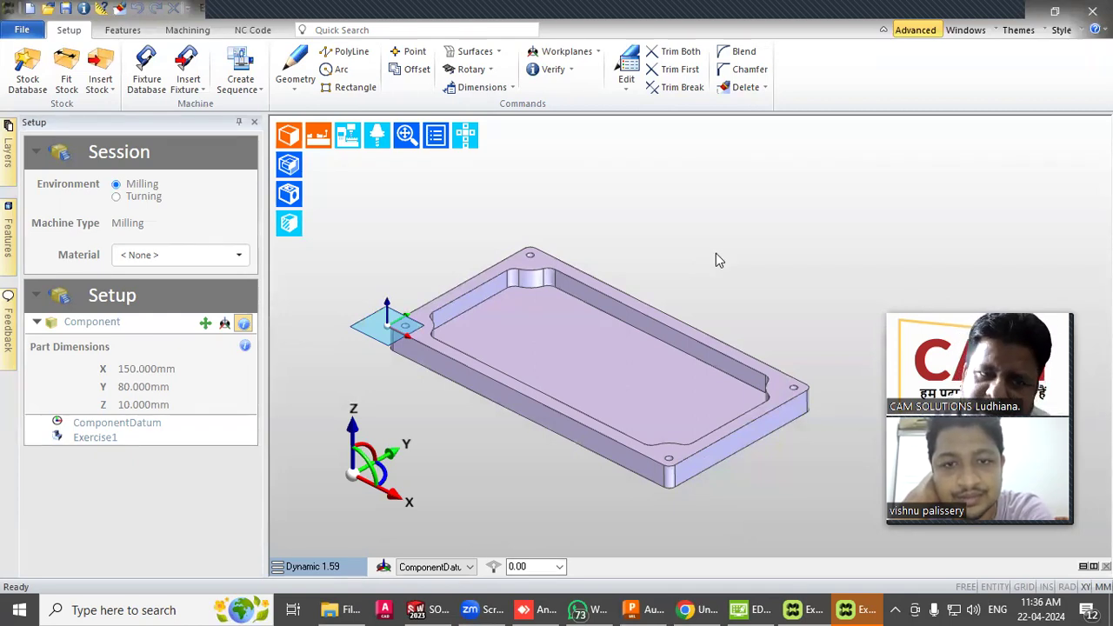
middle_click_drag(713, 256, 817, 288)
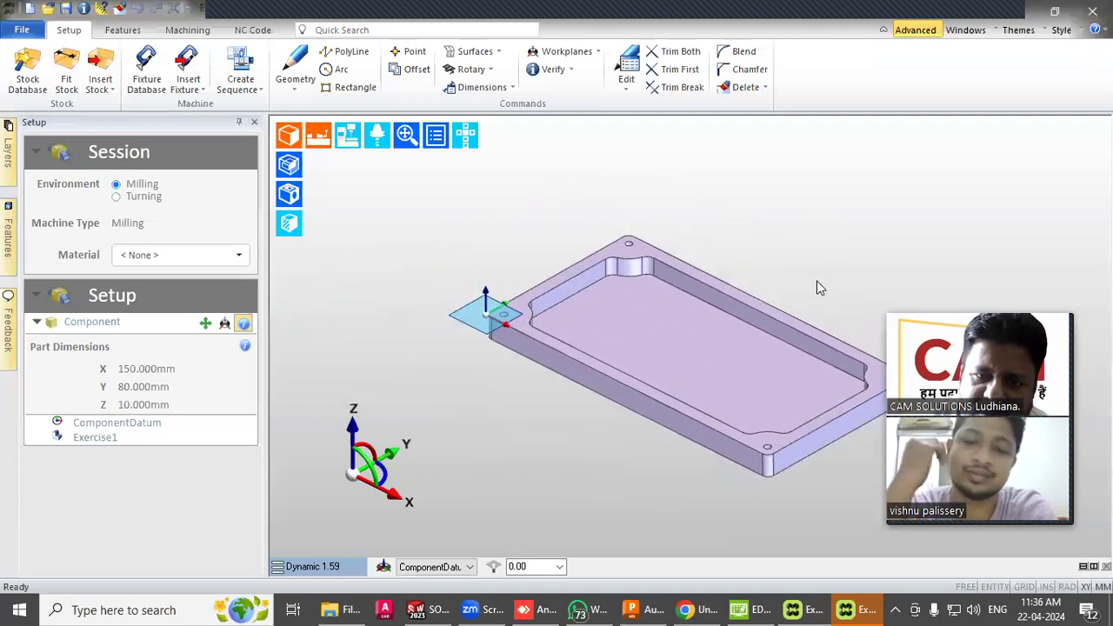
middle_click_drag(745, 276, 675, 275)
middle_click_drag(709, 235, 693, 218)
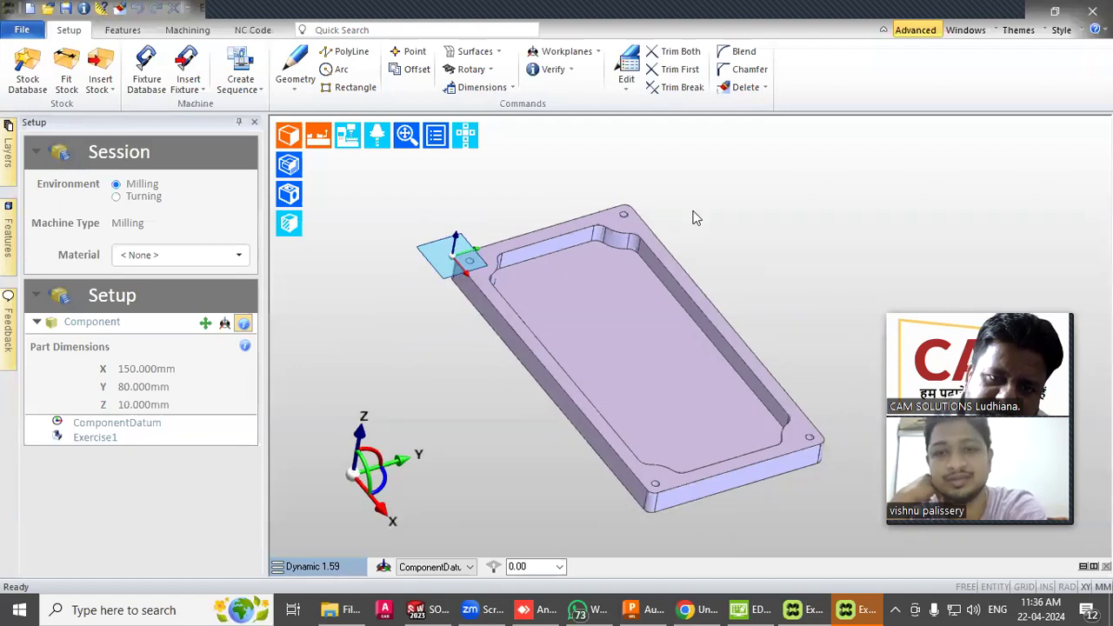
Orbit the Exercise1 model with the Rotate Model command and show where that command is found
right_click(694, 223)
left_click(728, 310)
middle_click_drag(784, 322, 793, 253)
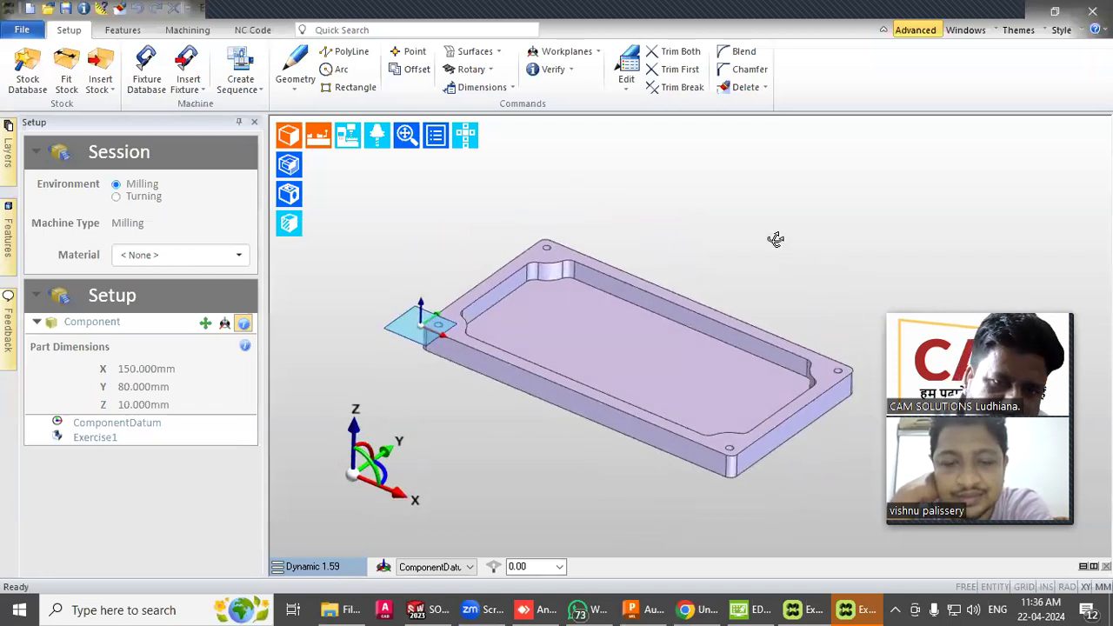
right_click(746, 254)
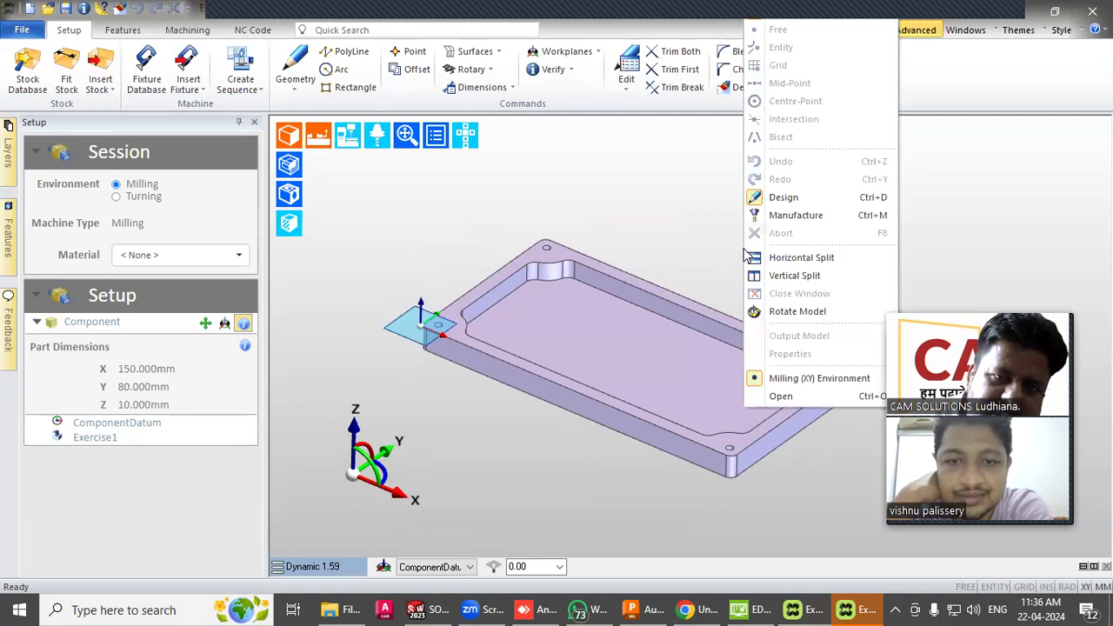
left_click(685, 252)
right_click(685, 251)
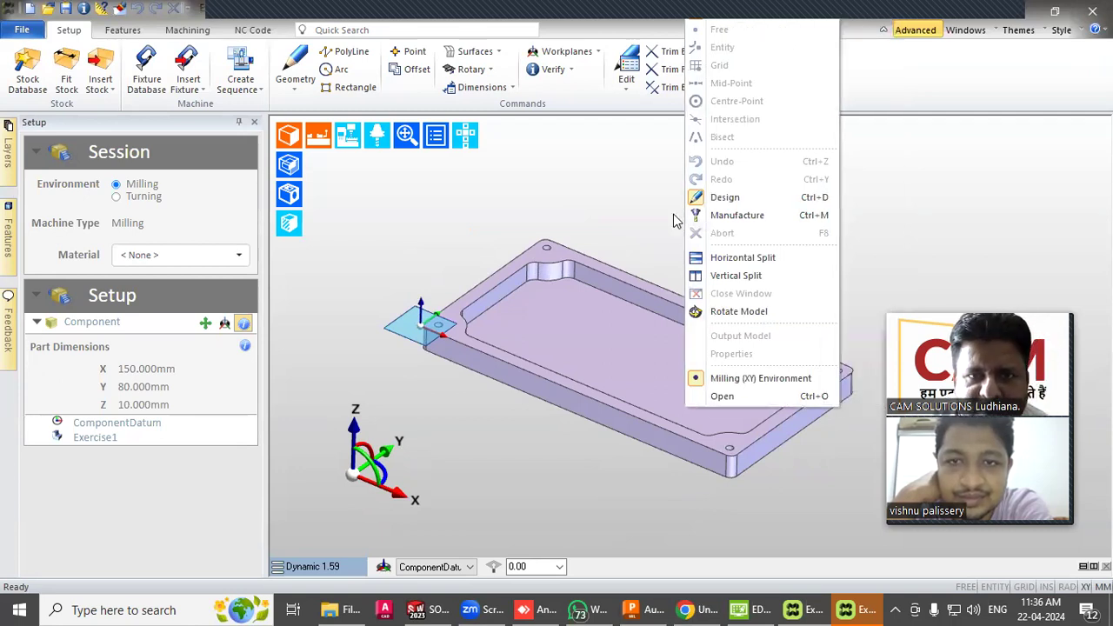
left_click(672, 216)
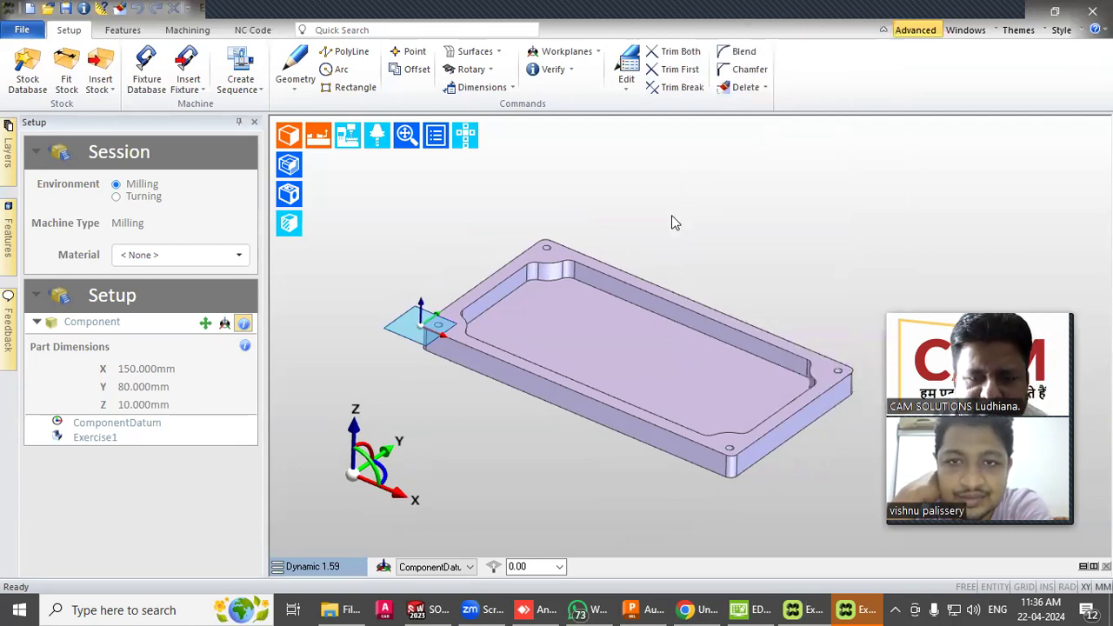
Switch to WhatsApp and look through the archived Solidworks student chat with its 39.pdf and 40.pdf drawings, assembly video and marked-up corrections
left_click(584, 609)
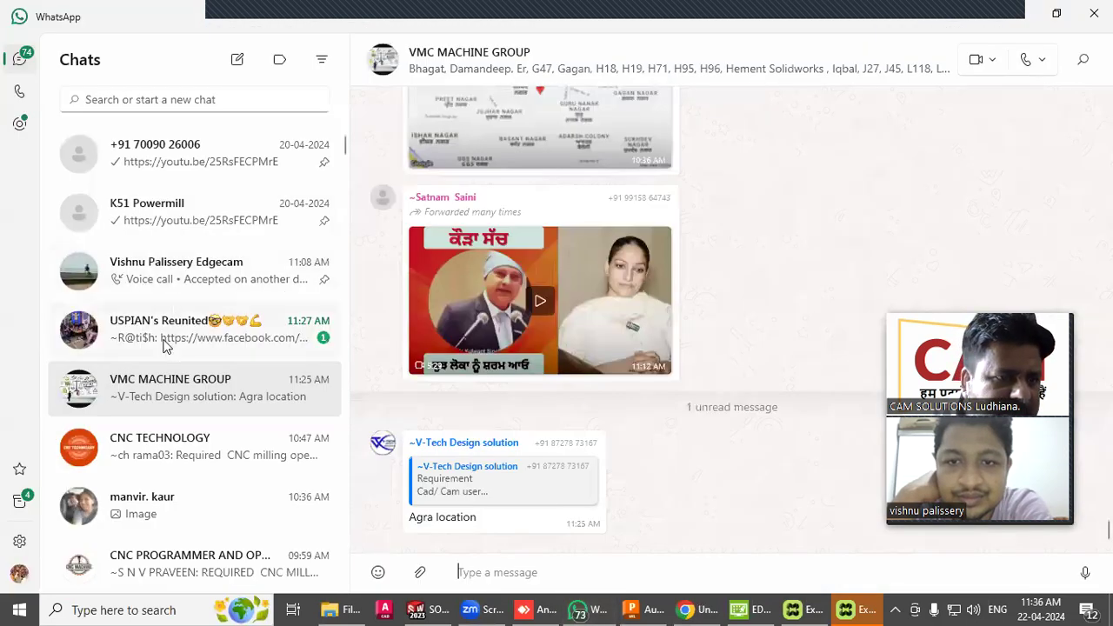
left_click(19, 504)
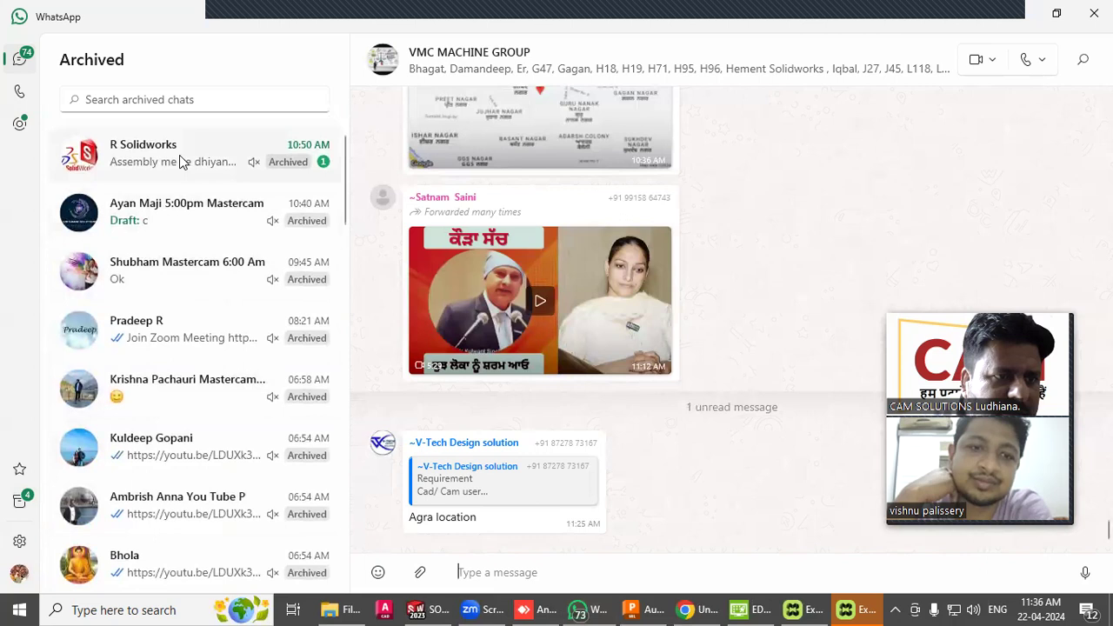
left_click(181, 161)
scroll(489, 349, "up", 5)
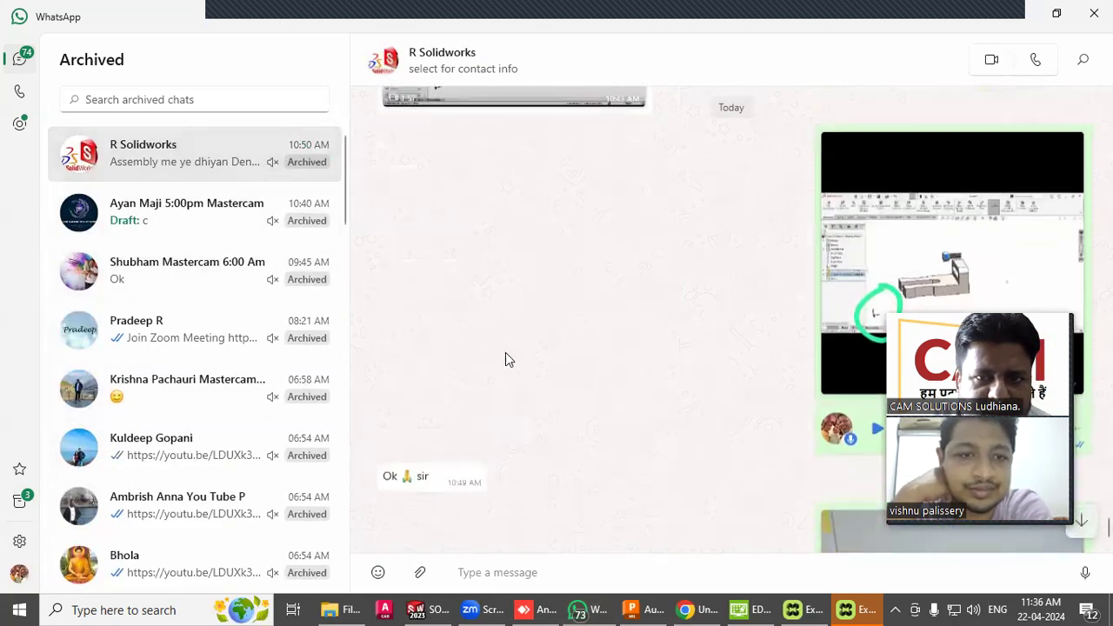
scroll(506, 359, "down", 1)
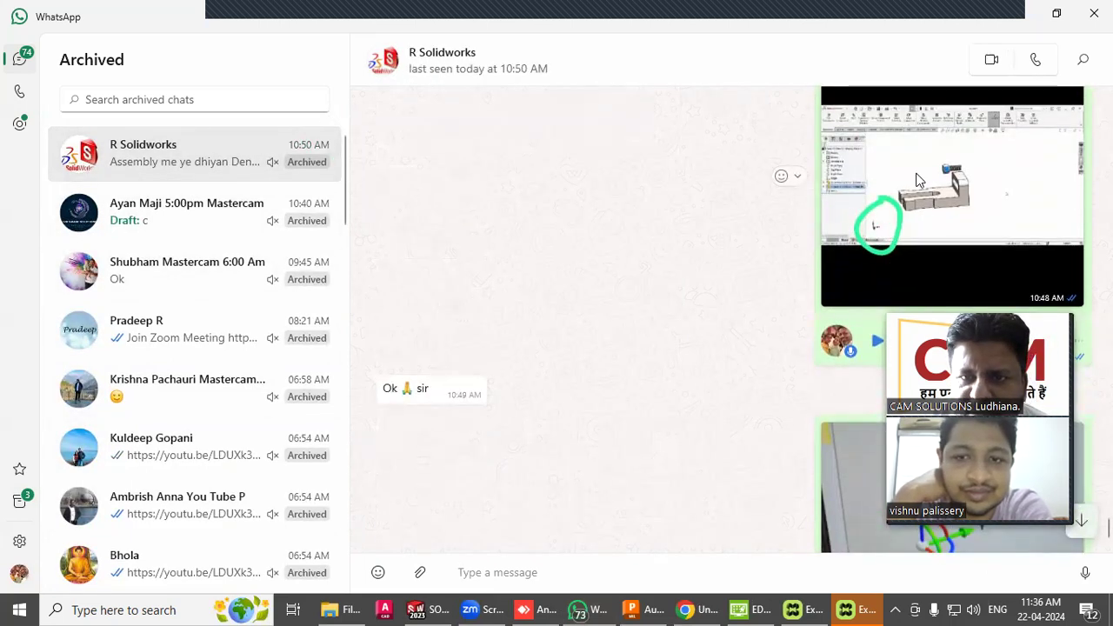
scroll(616, 269, "up", 6)
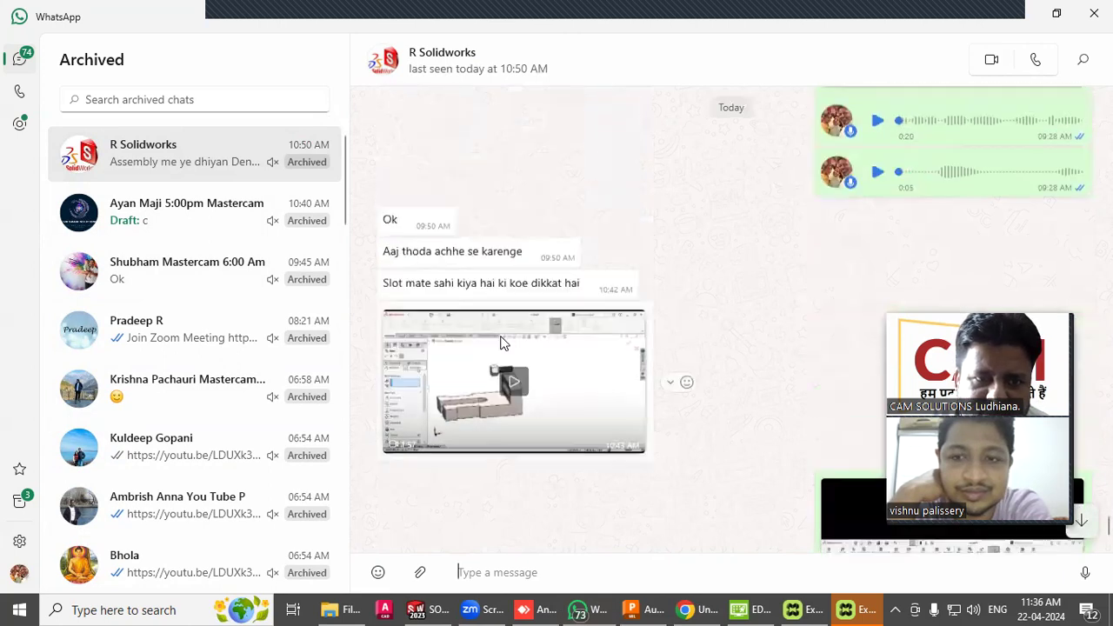
scroll(501, 343, "up", 10)
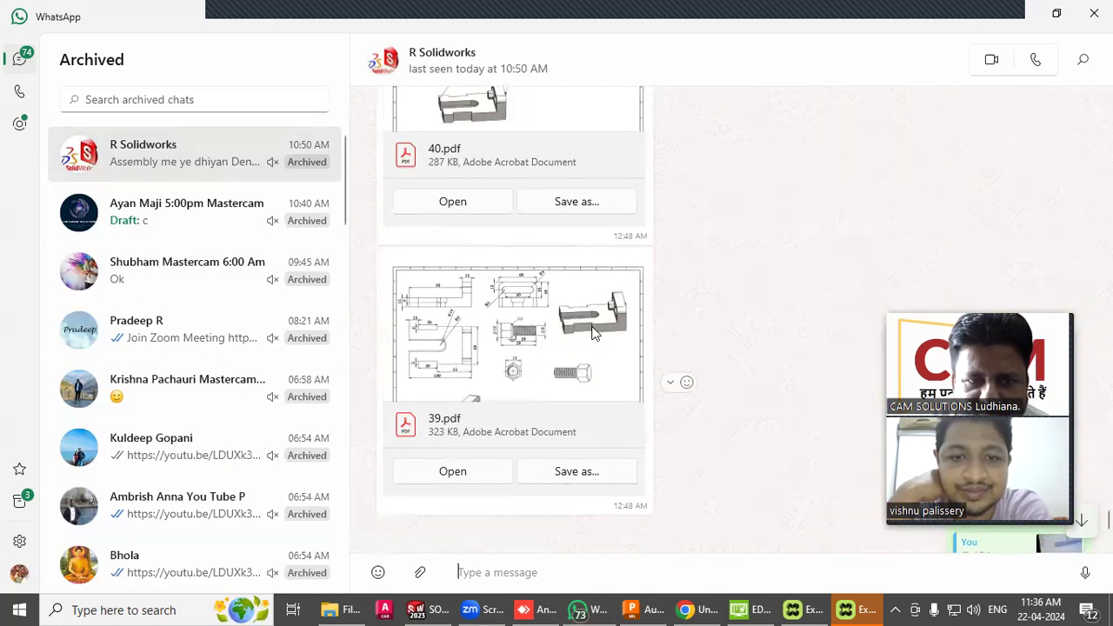
scroll(574, 322, "up", 2)
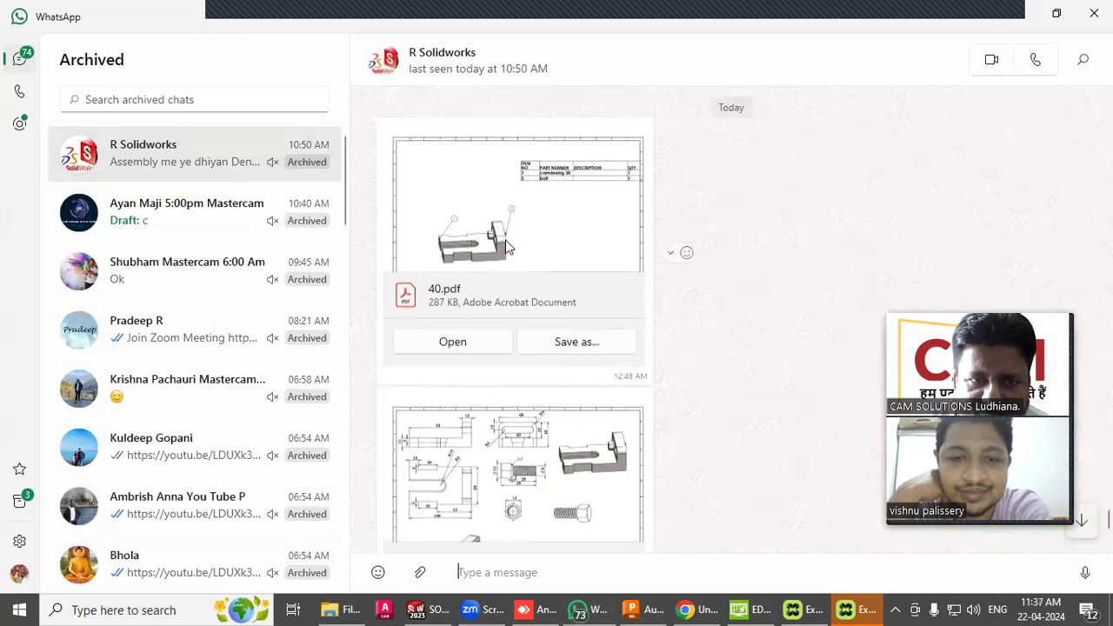
scroll(740, 401, "down", 10)
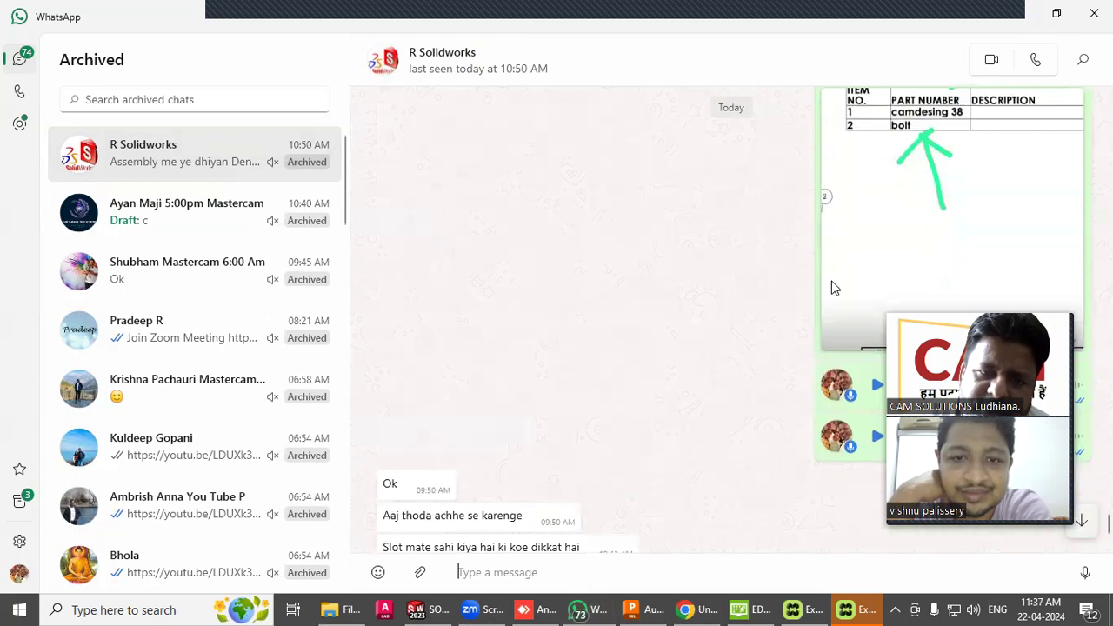
scroll(635, 253, "up", 2)
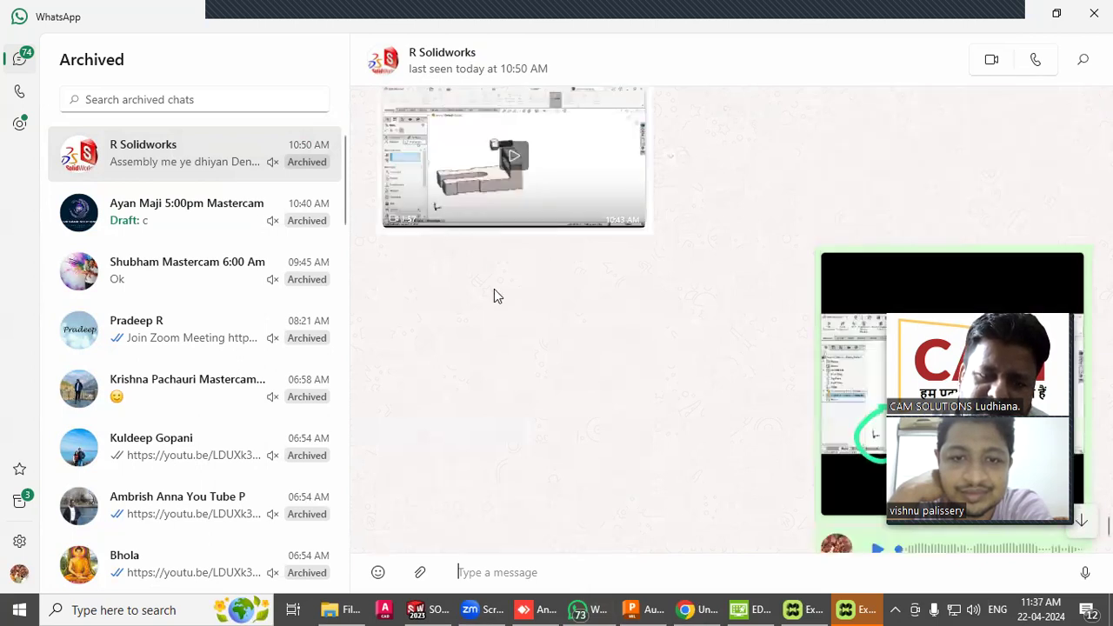
Return to Edgecam, rotate the Exercise1 model and inspect the face information of the pocket floor
left_click(855, 608)
middle_click_drag(602, 512, 638, 286)
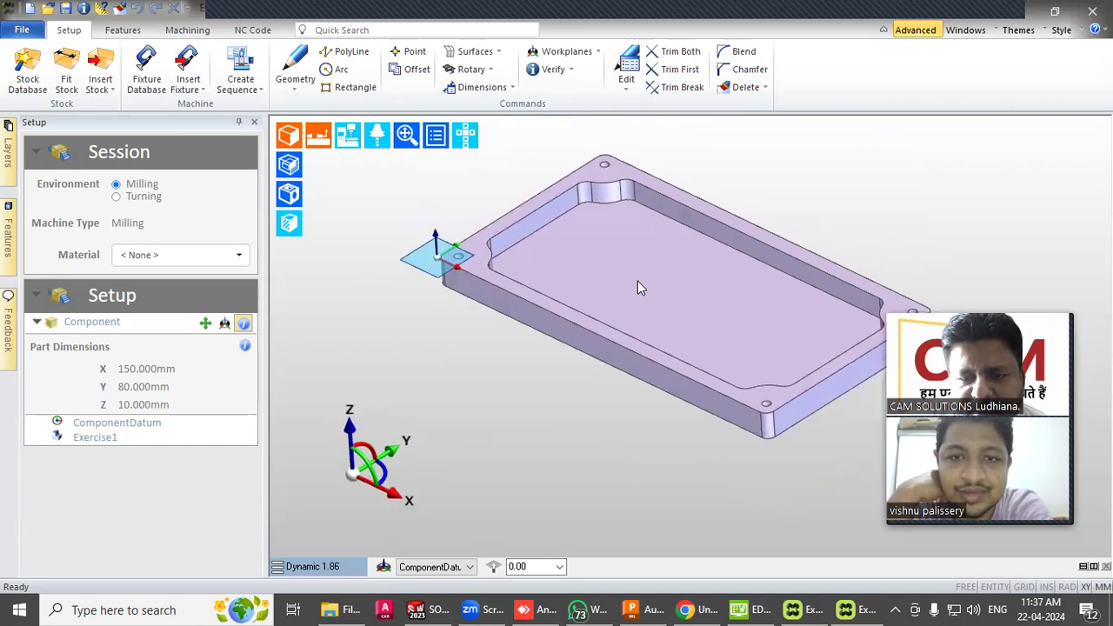
scroll(609, 342, "down", 3)
middle_click_drag(609, 342, 666, 255)
scroll(635, 296, "up", 1)
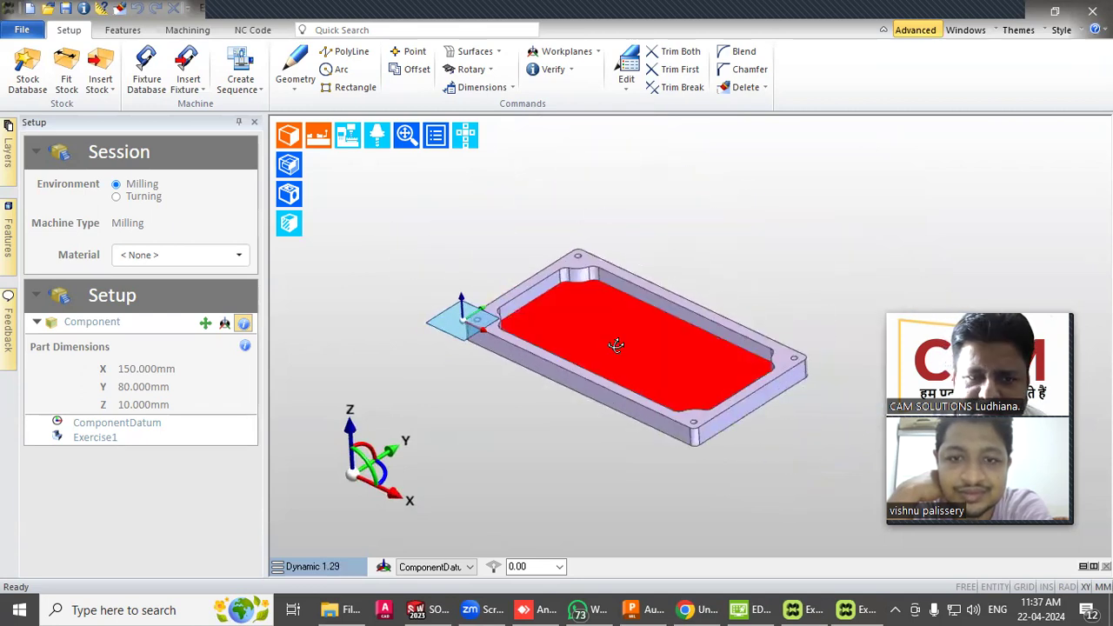
middle_click_drag(616, 342, 629, 334)
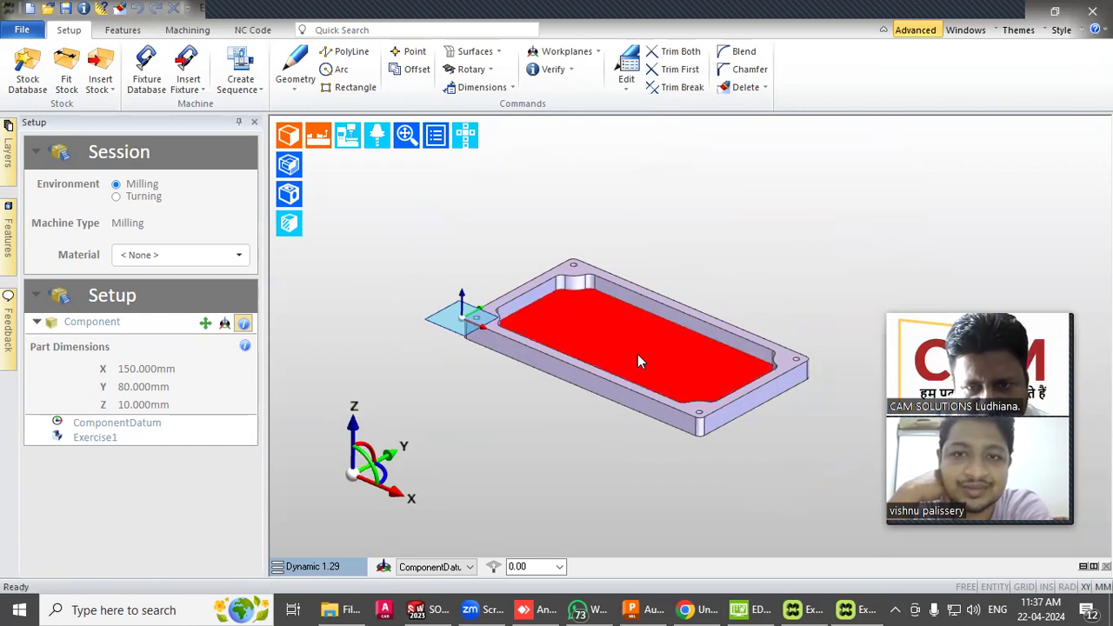
mouse_move(639, 359)
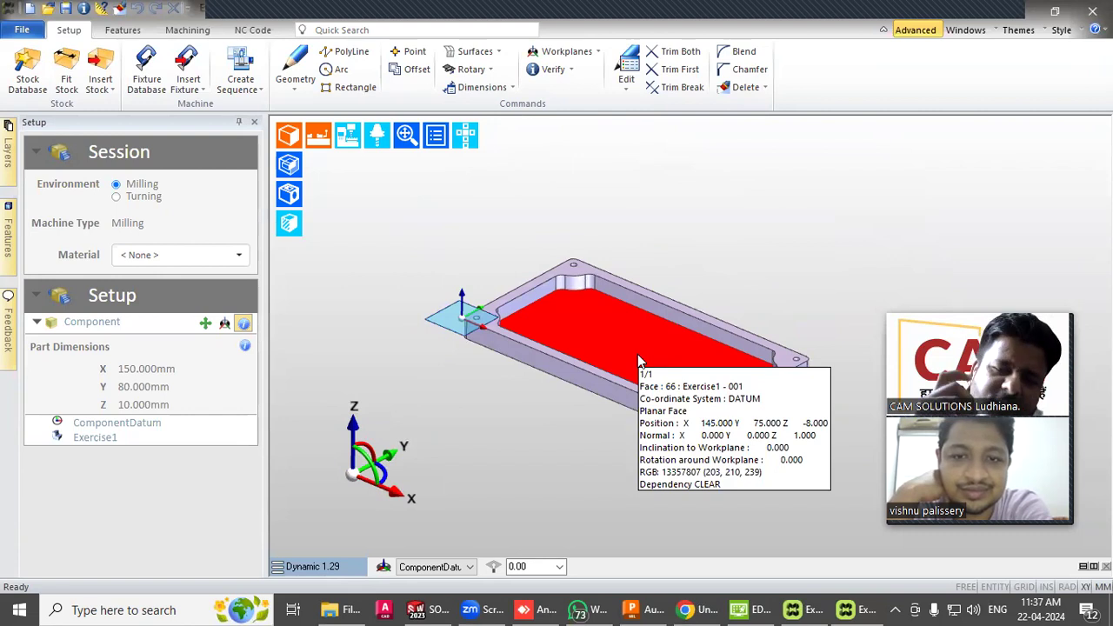
Look through the WhatsApp chats, including the Solidcam student's conversation with the Mastercam 2022-2023 course content, and return to Edgecam
left_click(579, 609)
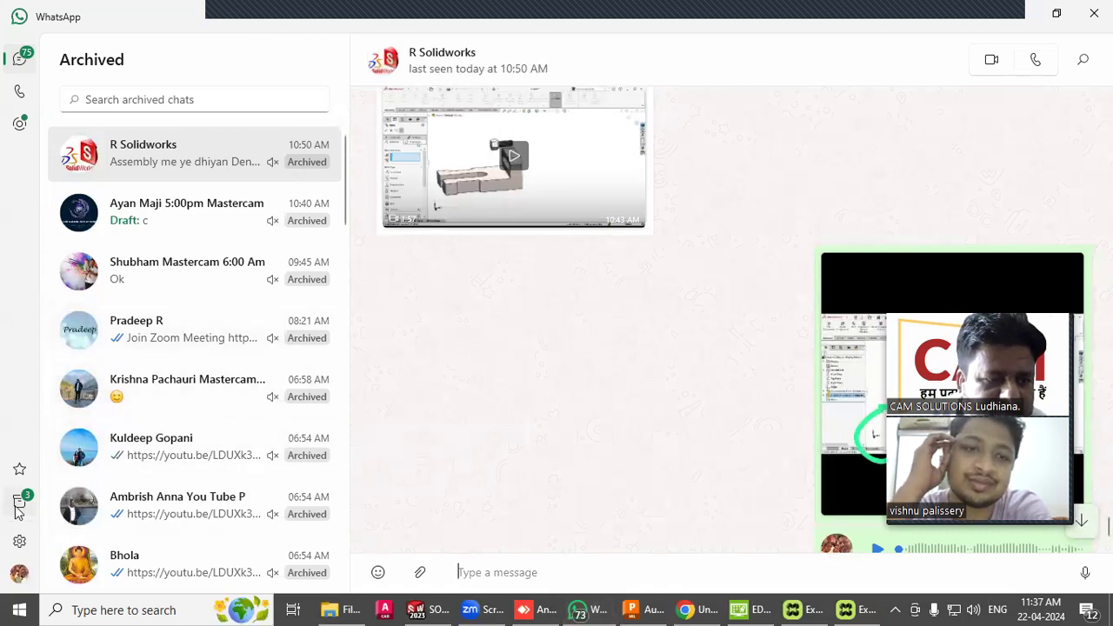
left_click(19, 59)
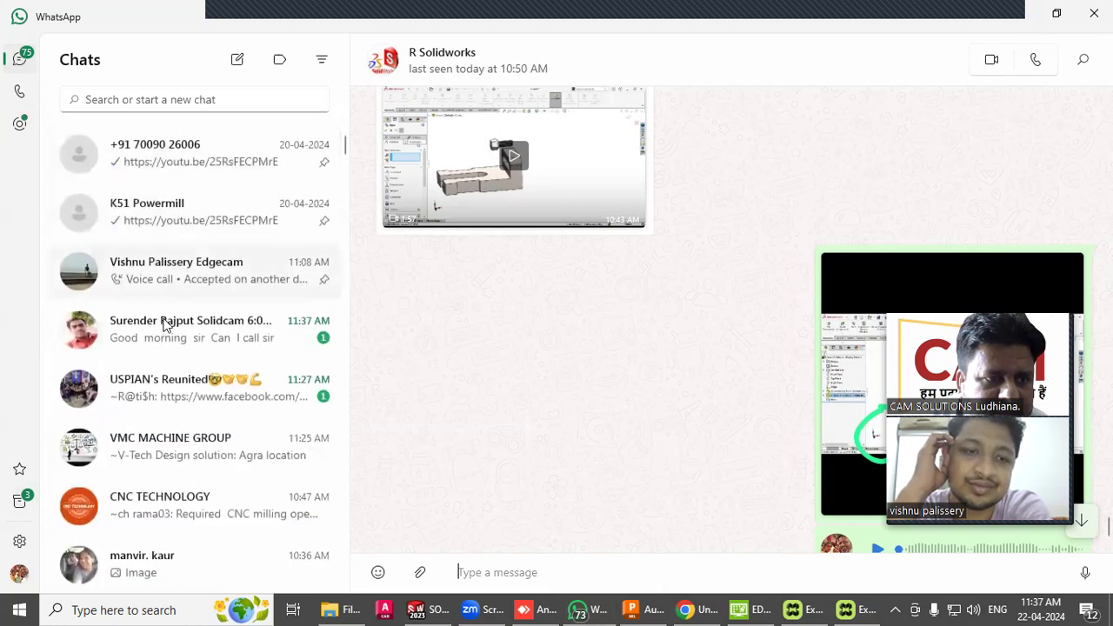
scroll(165, 324, "down", 1)
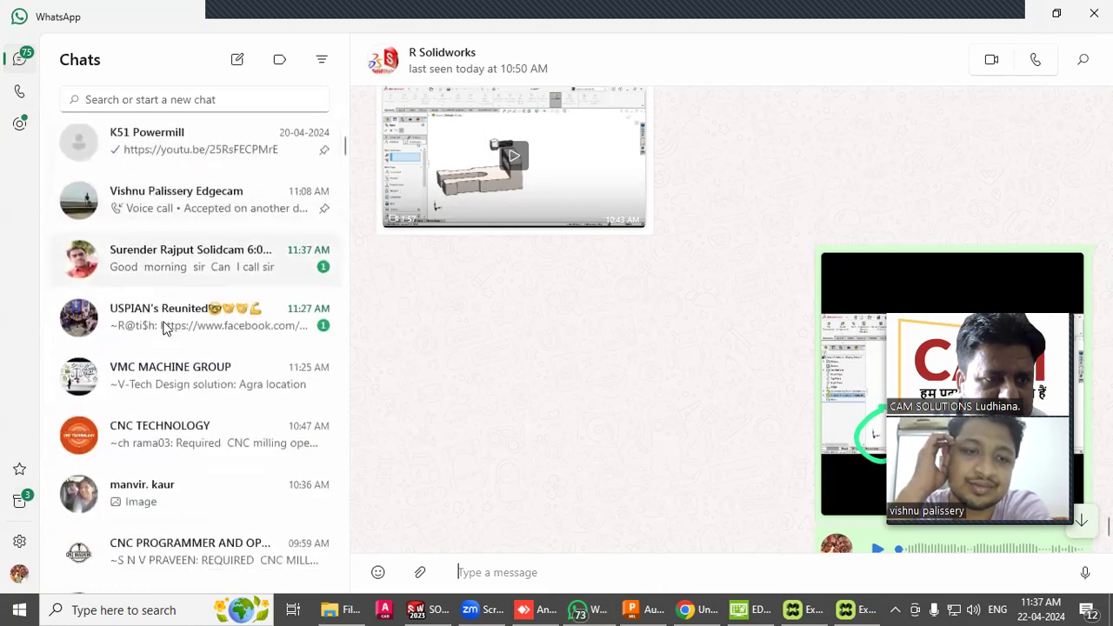
left_click(214, 266)
scroll(443, 345, "up", 15)
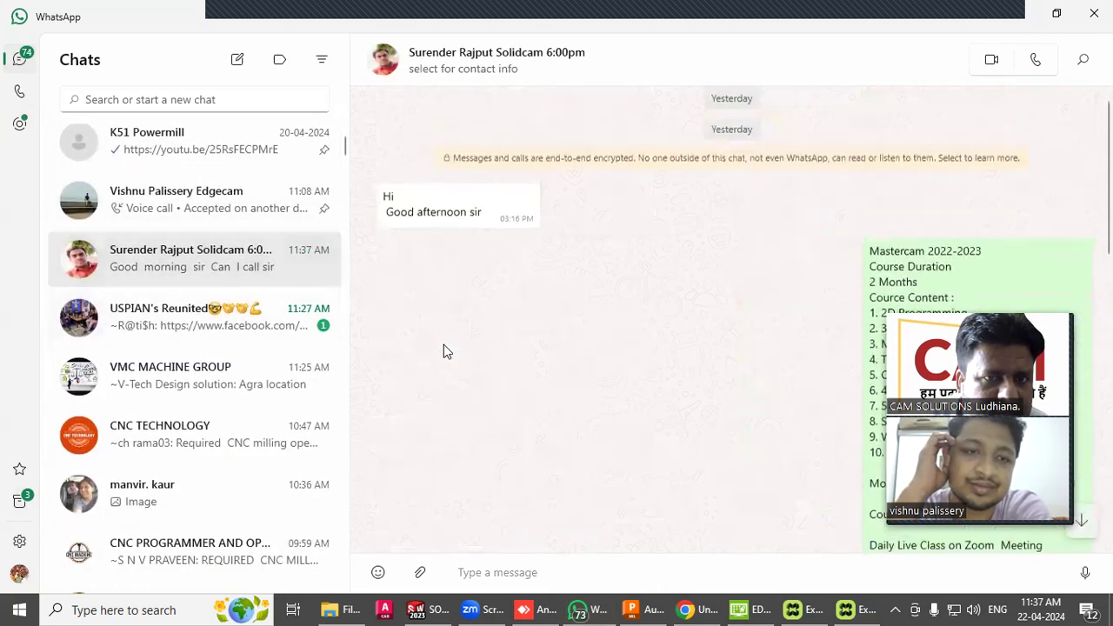
scroll(185, 447, "down", 12)
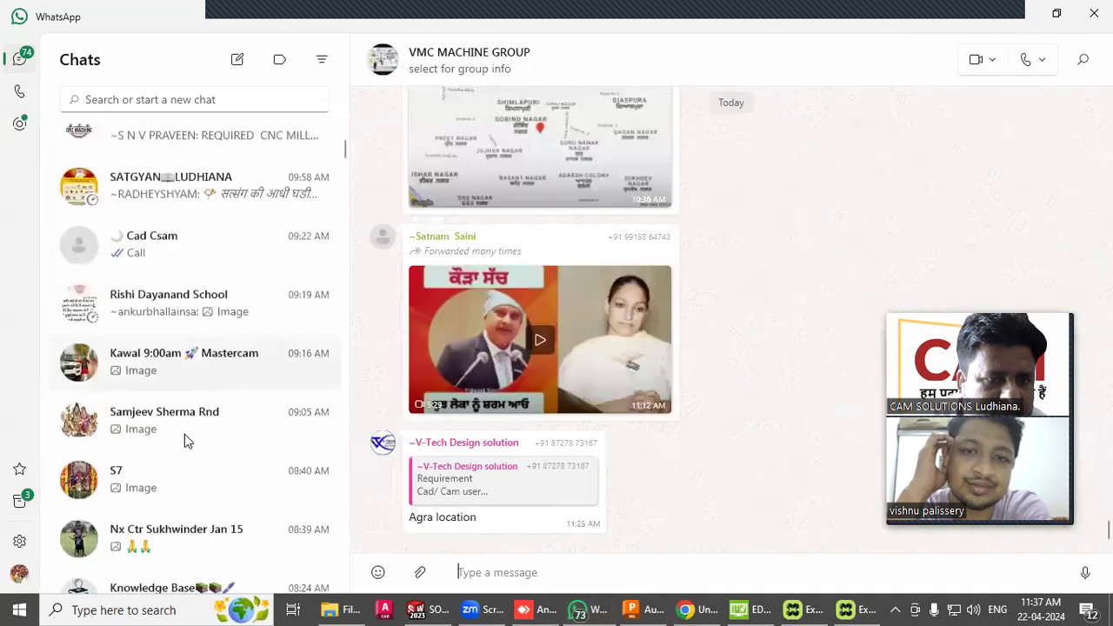
scroll(191, 429, "down", 4)
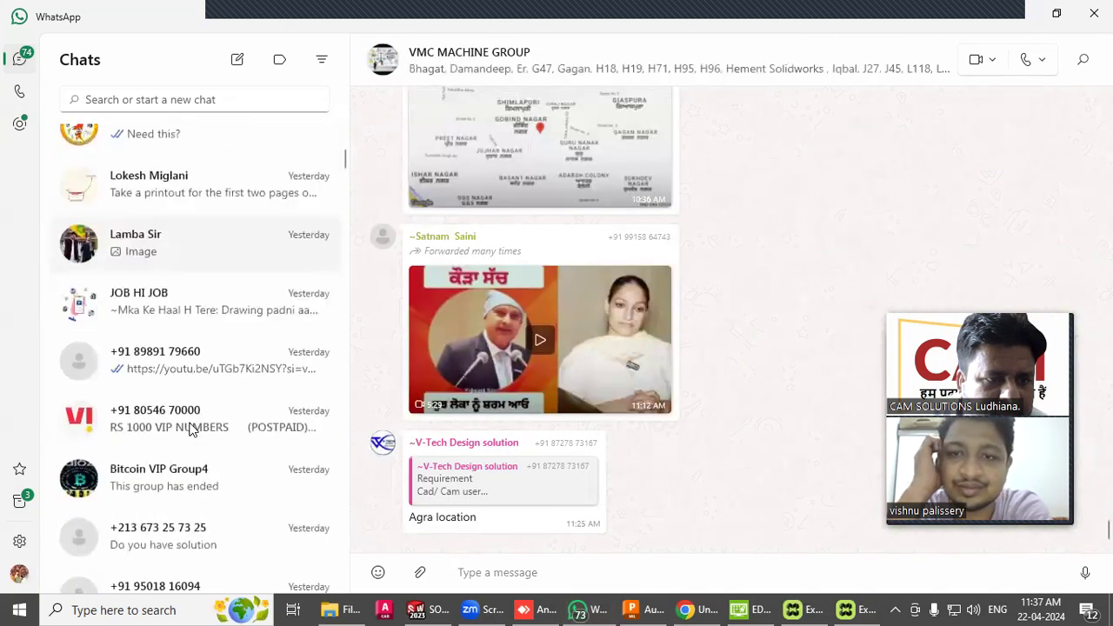
left_click(1025, 15)
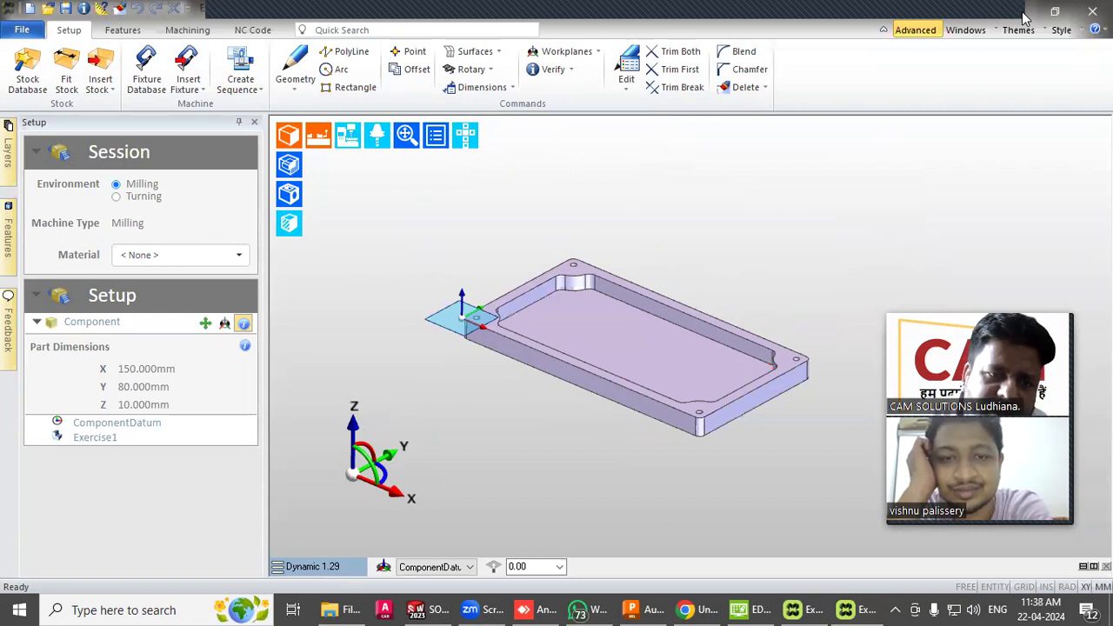
middle_click_drag(684, 380, 700, 224)
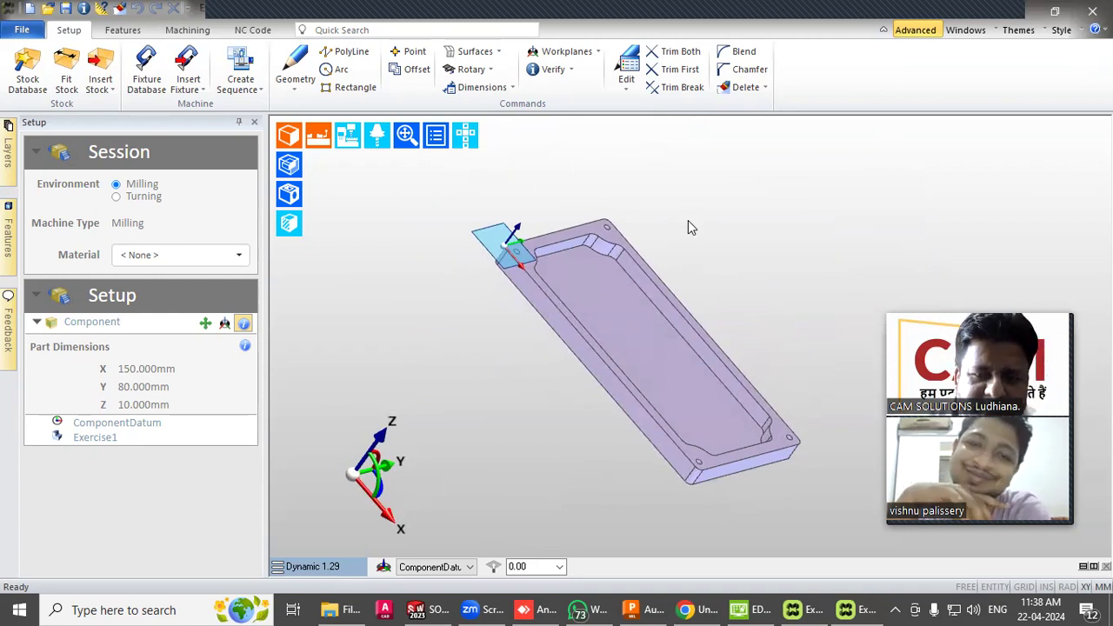
middle_click_drag(687, 221, 556, 216)
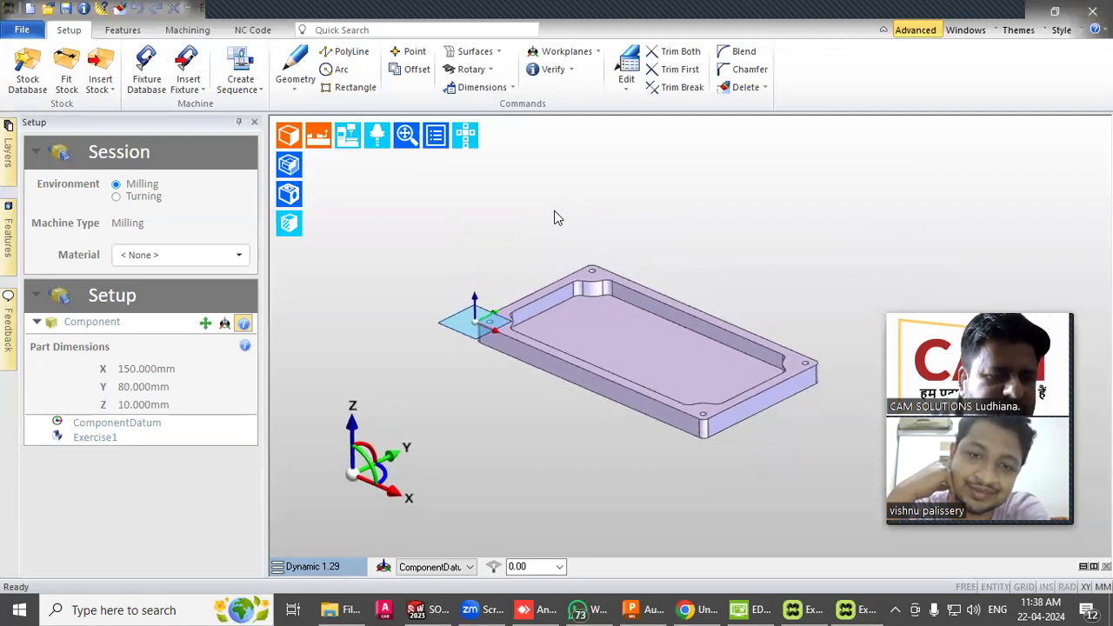
scroll(621, 336, "up", 3)
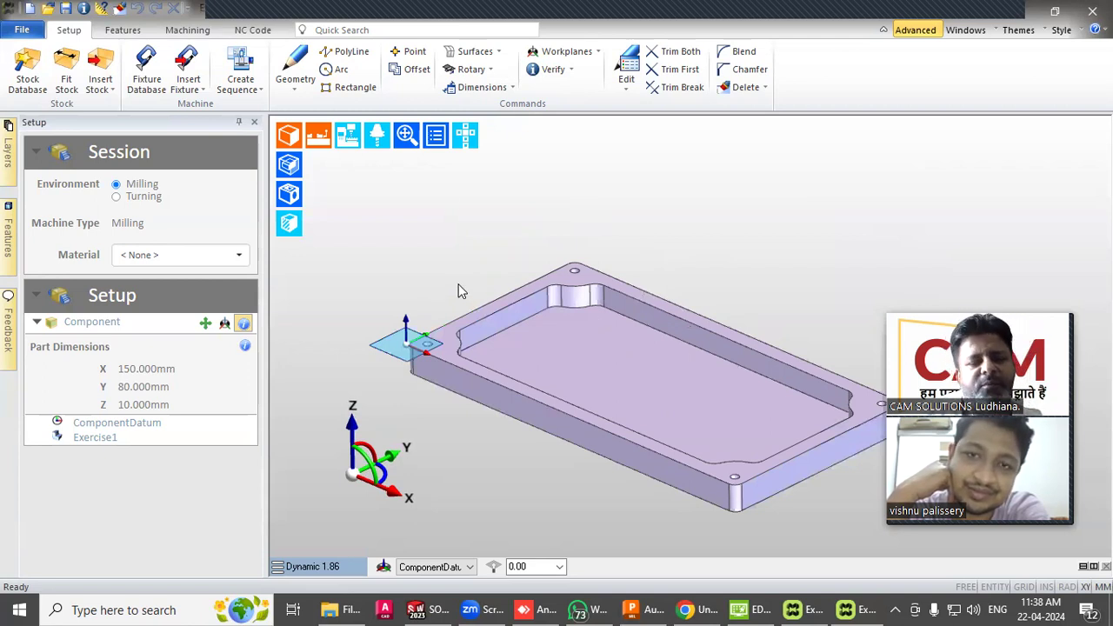
Switch the session environment to Turning and back to Milling twice to compare how the Exercise1 model is set up in each
left_click(143, 197)
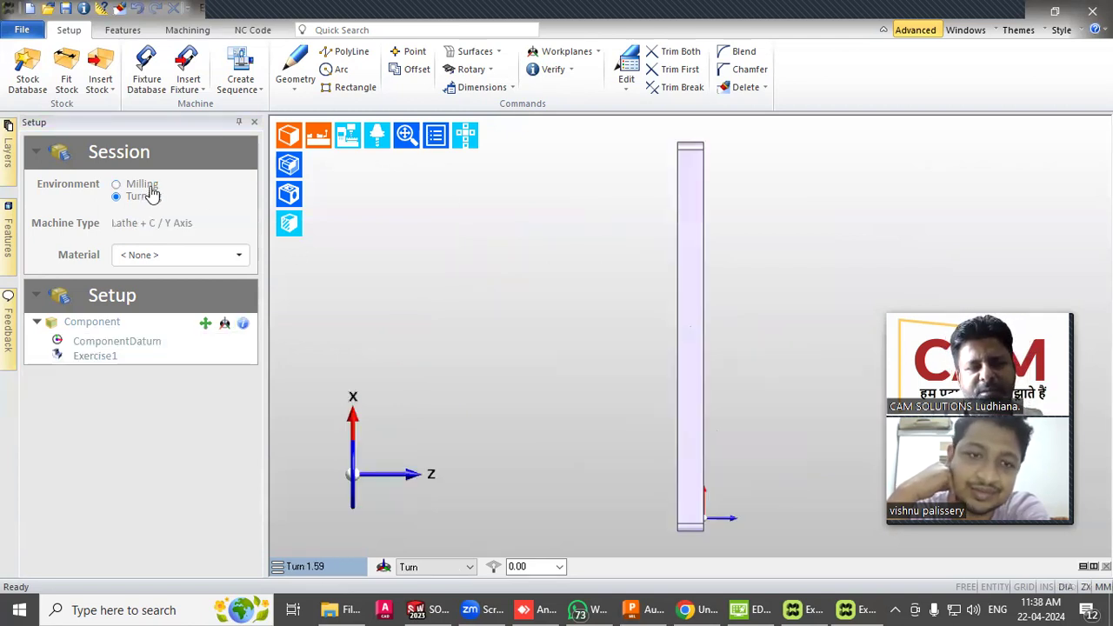
left_click(148, 186)
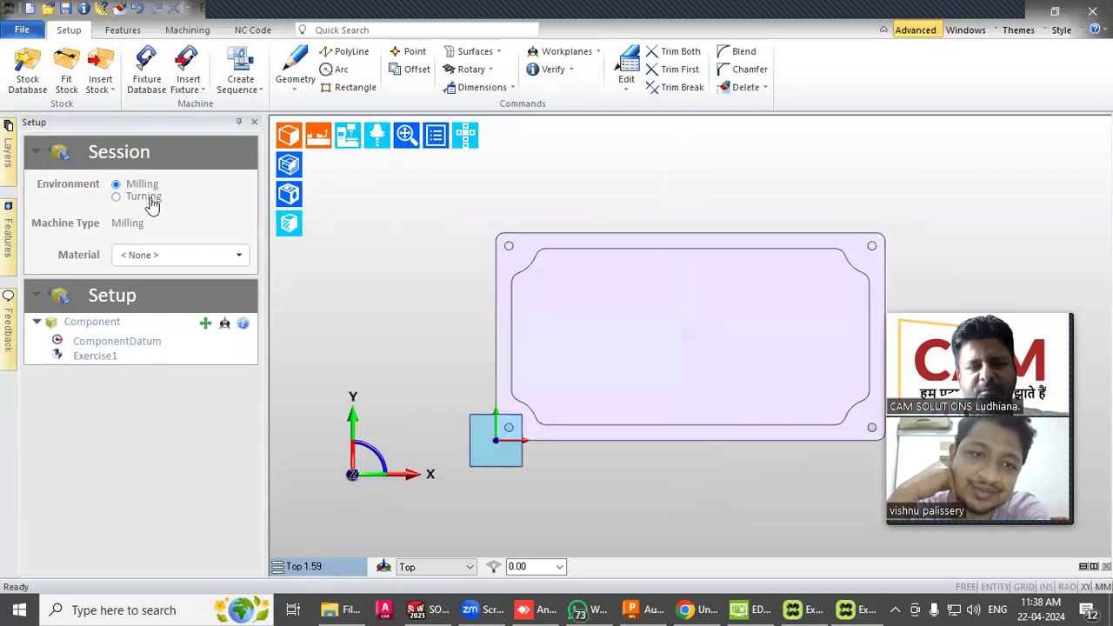
middle_click_drag(459, 241, 540, 275)
left_click(141, 198)
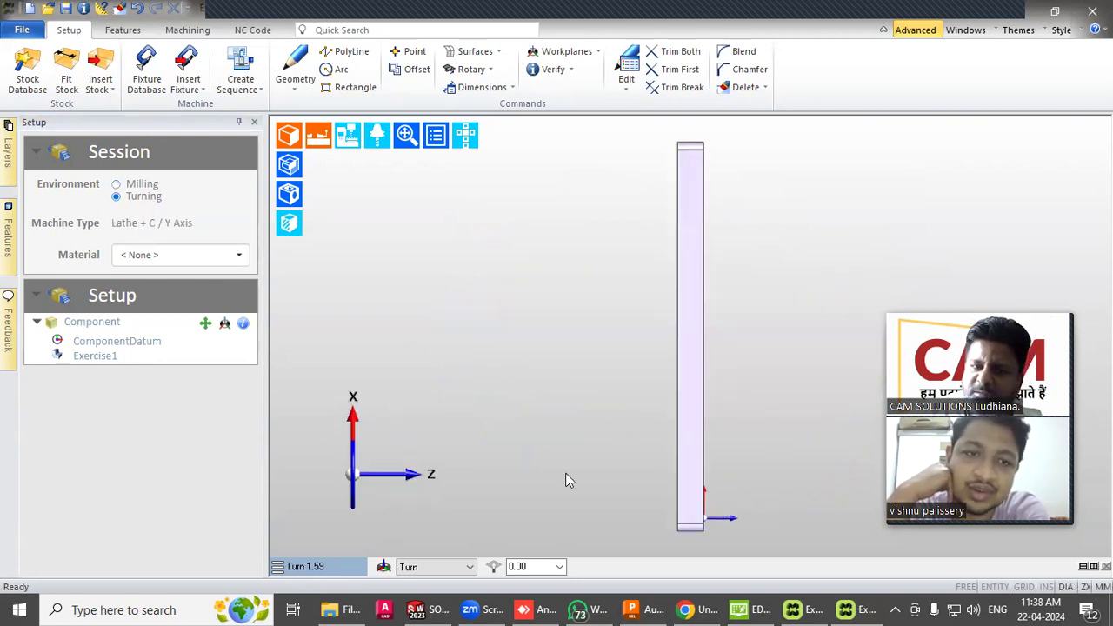
left_click(139, 184)
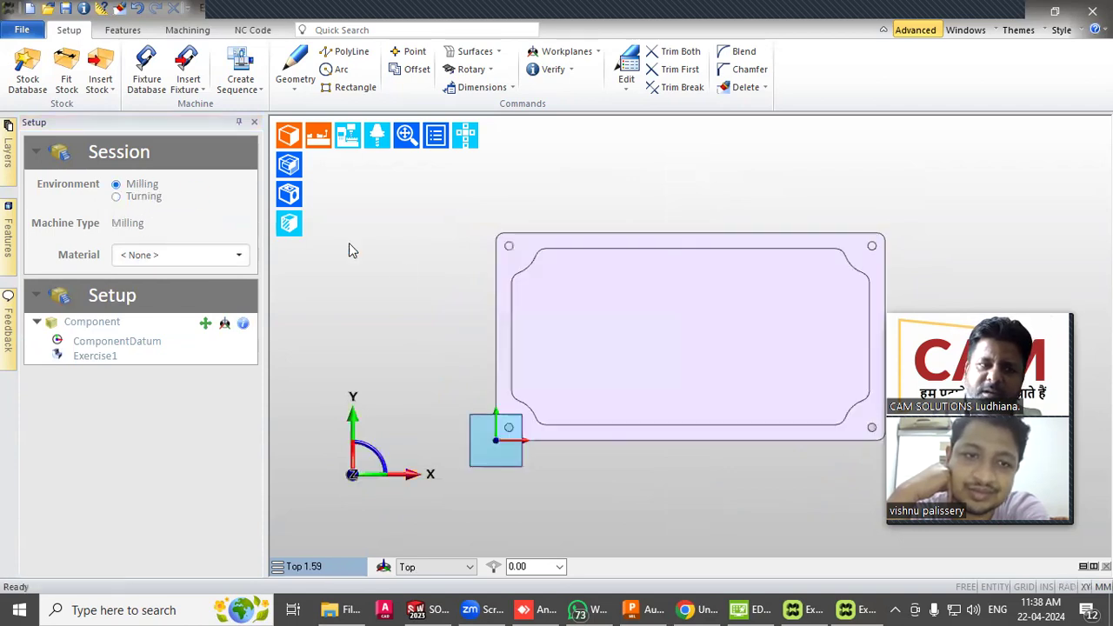
Set the session material to Aluminium - Cast alloy (6 % Si)
middle_click_drag(496, 367, 725, 251)
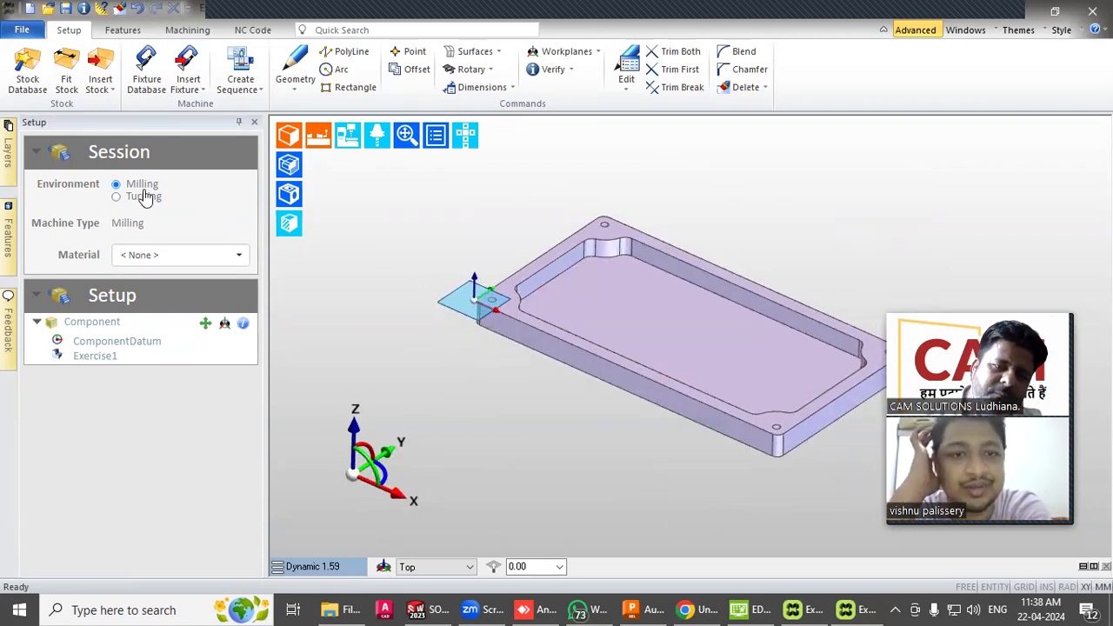
left_click(239, 254)
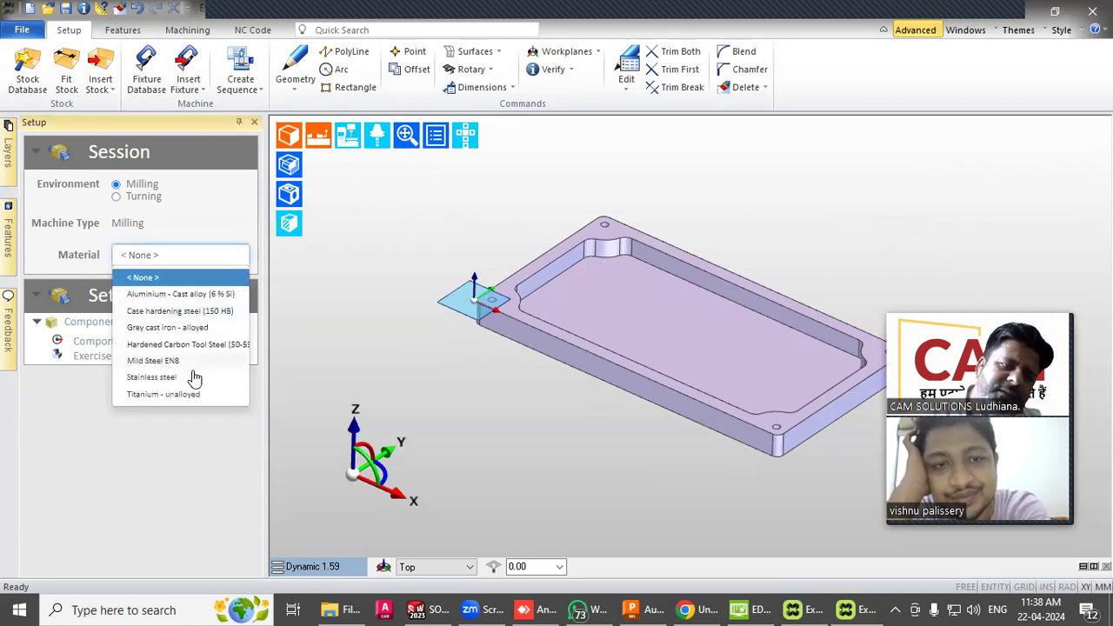
left_click(194, 295)
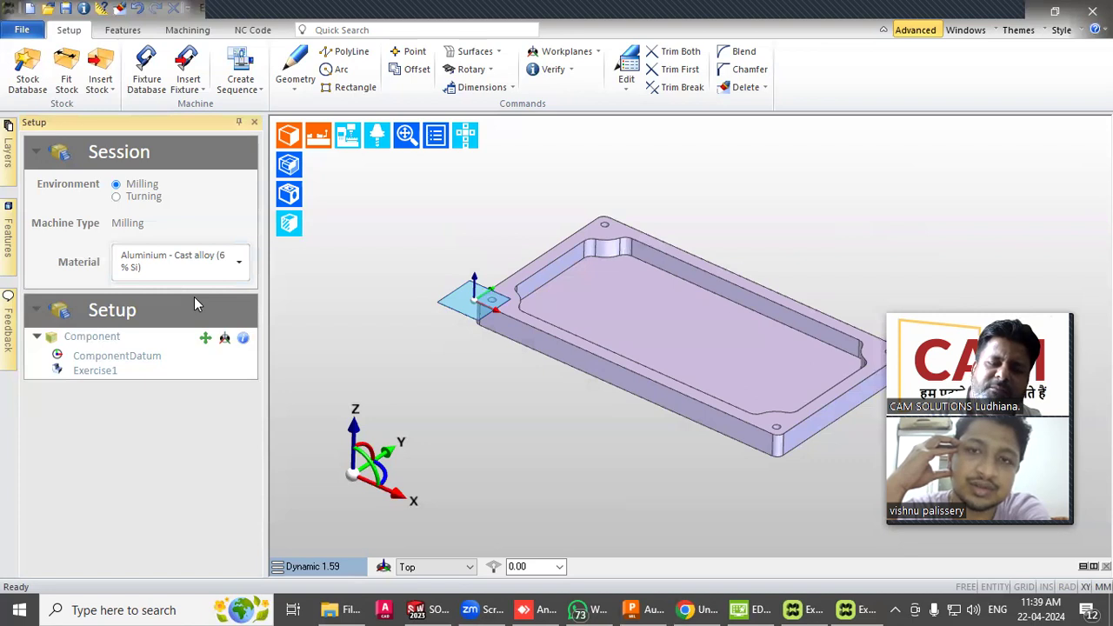
Switch to PowerMill, look through its tool types and Feature Machining toolpath strategies, close the dialogs and return to Edgecam
left_click(650, 607)
left_click(64, 306)
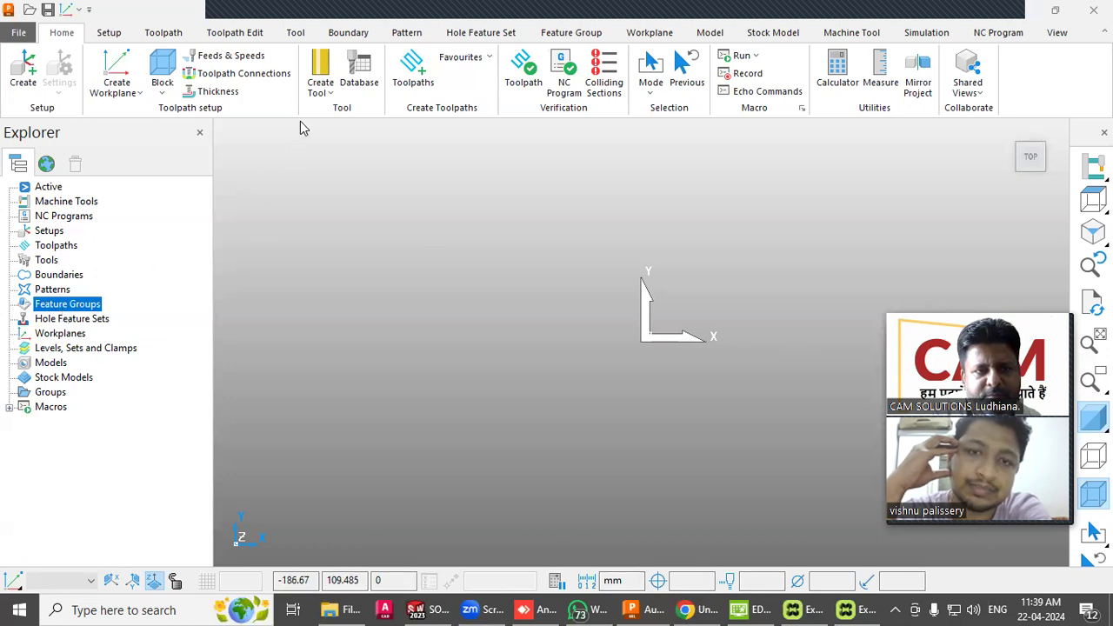
left_click(320, 86)
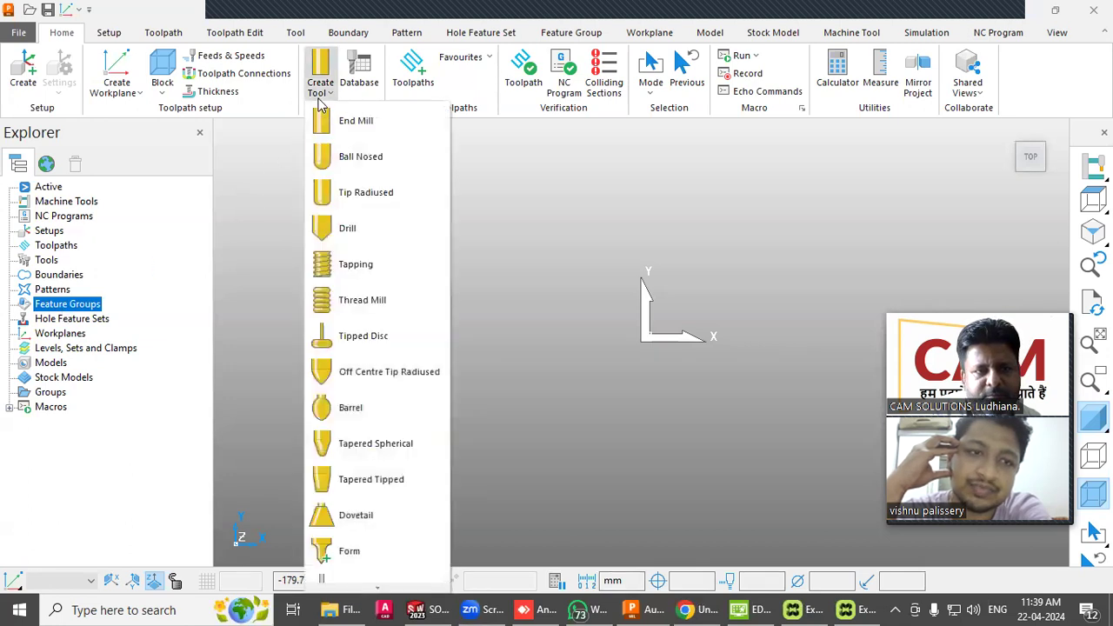
left_click(397, 87)
left_click(92, 130)
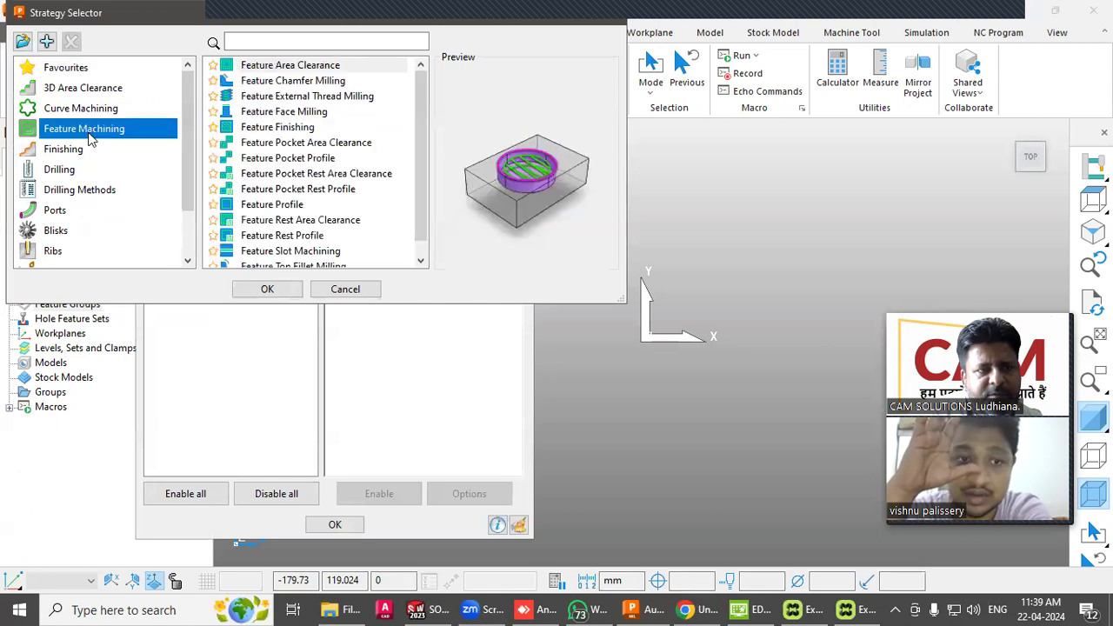
scroll(296, 233, "down", 1)
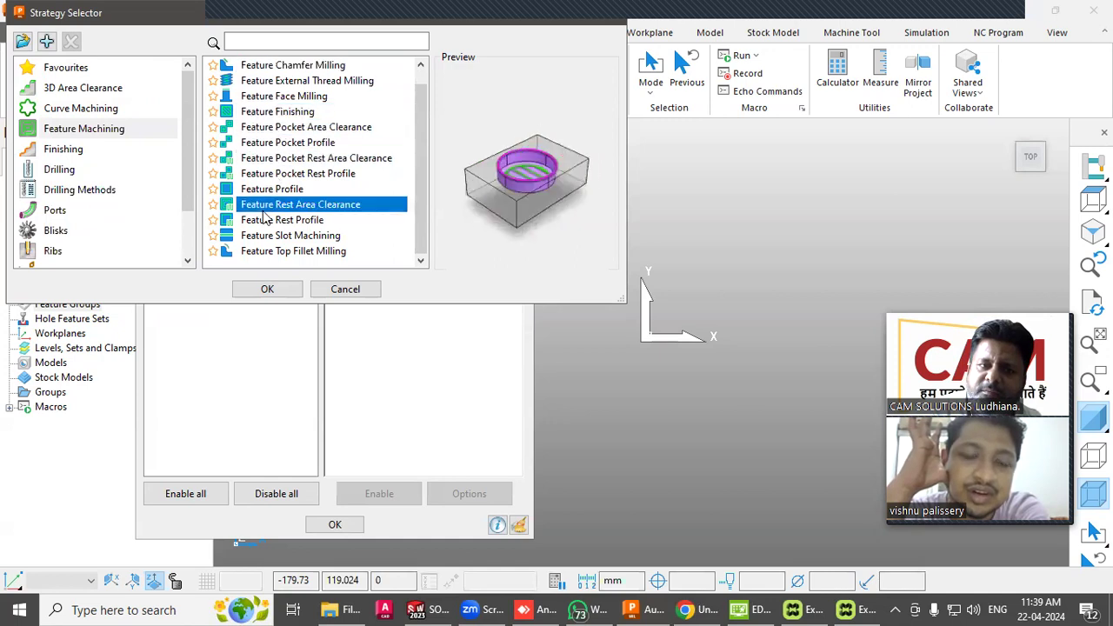
left_click(344, 289)
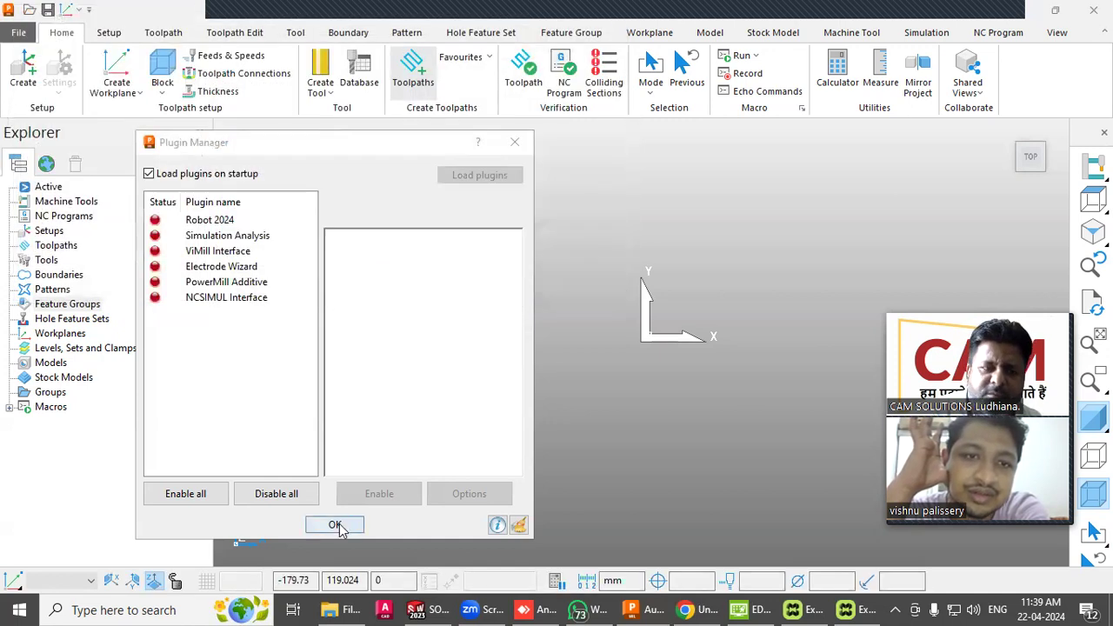
left_click(515, 142)
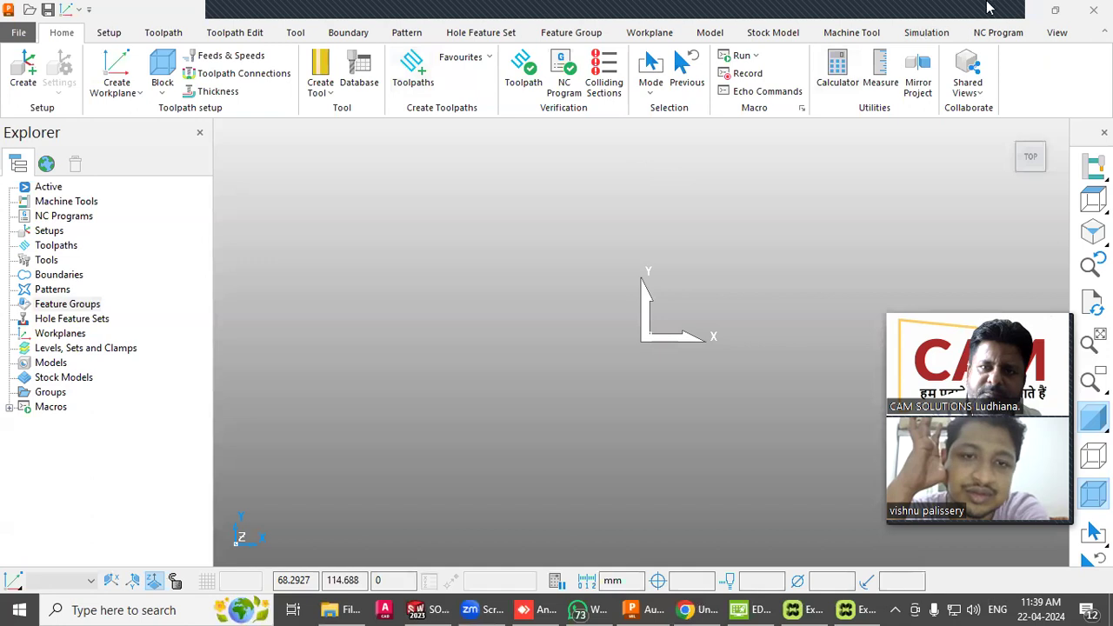
left_click(1021, 9)
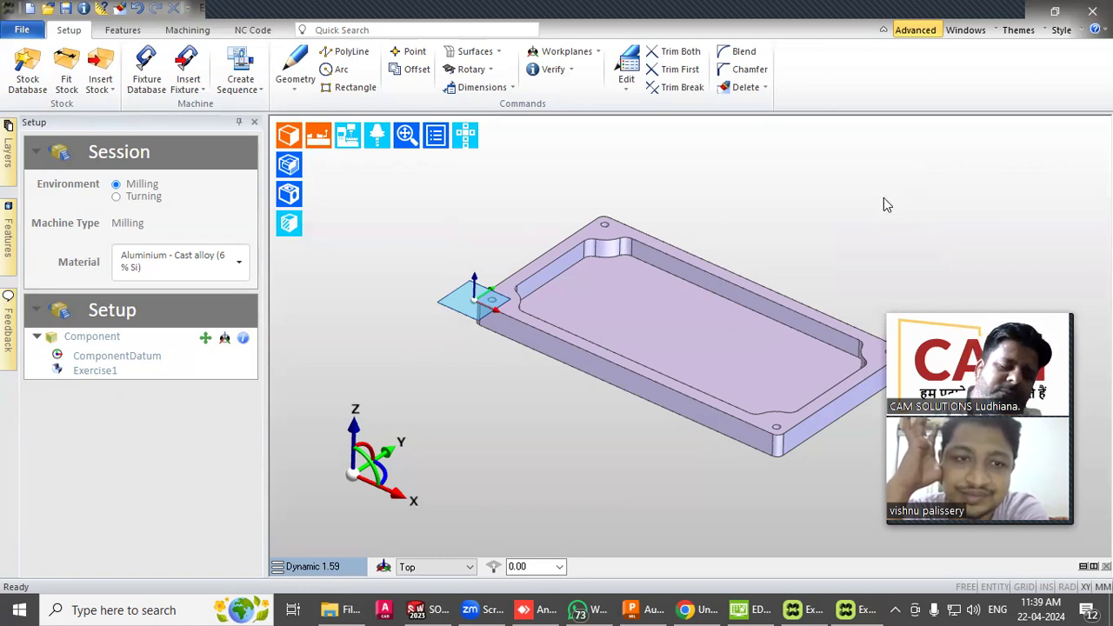
mouse_move(592, 306)
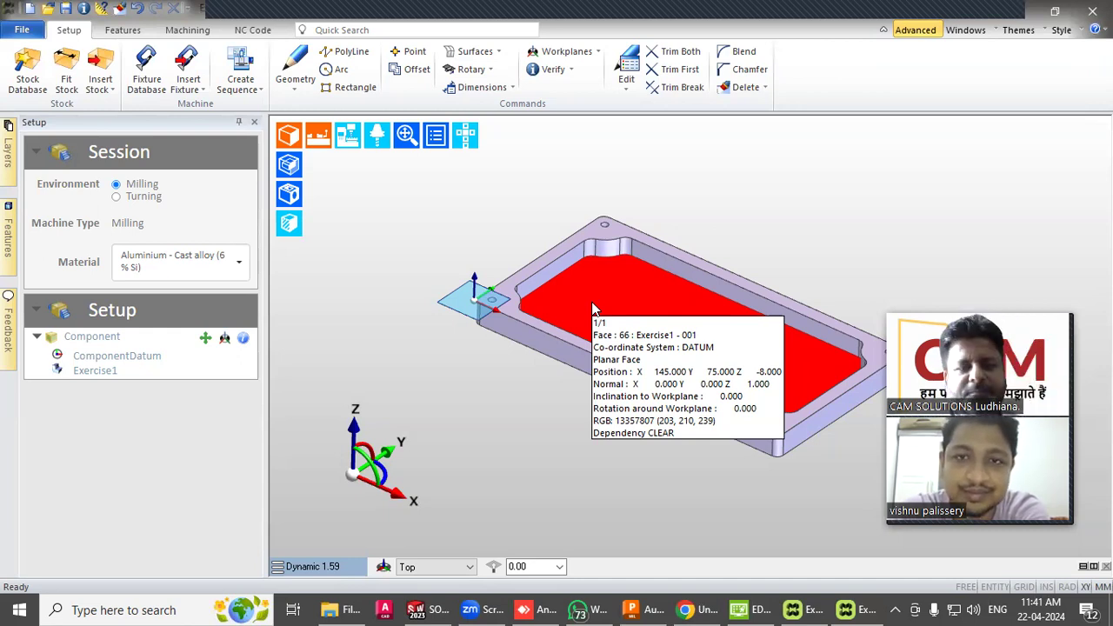
scroll(690, 245, "down", 3)
scroll(751, 259, "up", 2)
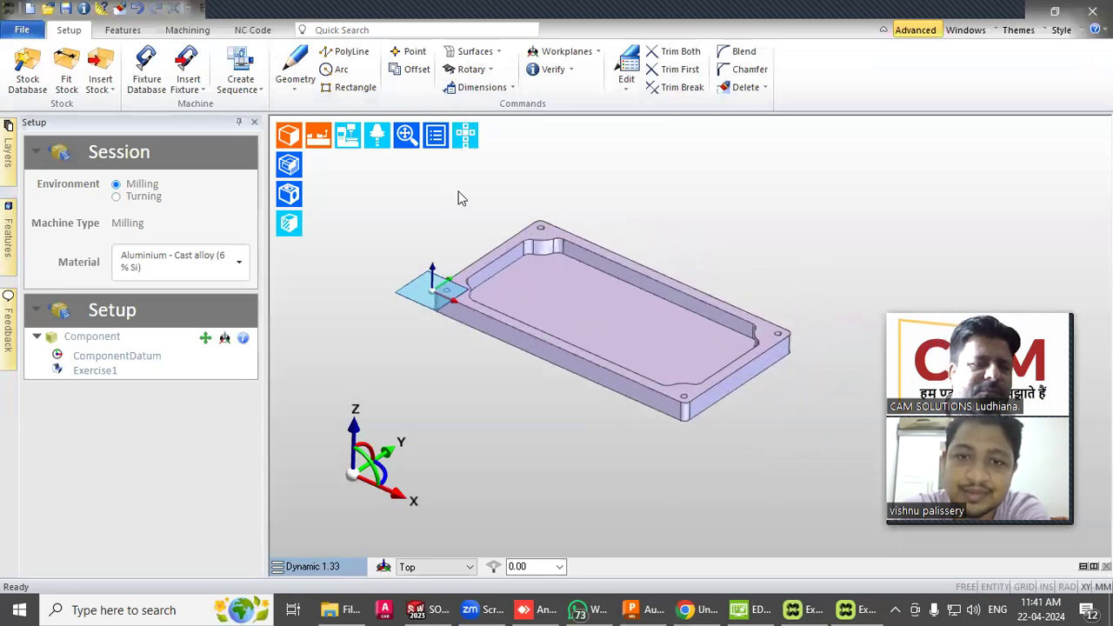
scroll(634, 225, "up", 1)
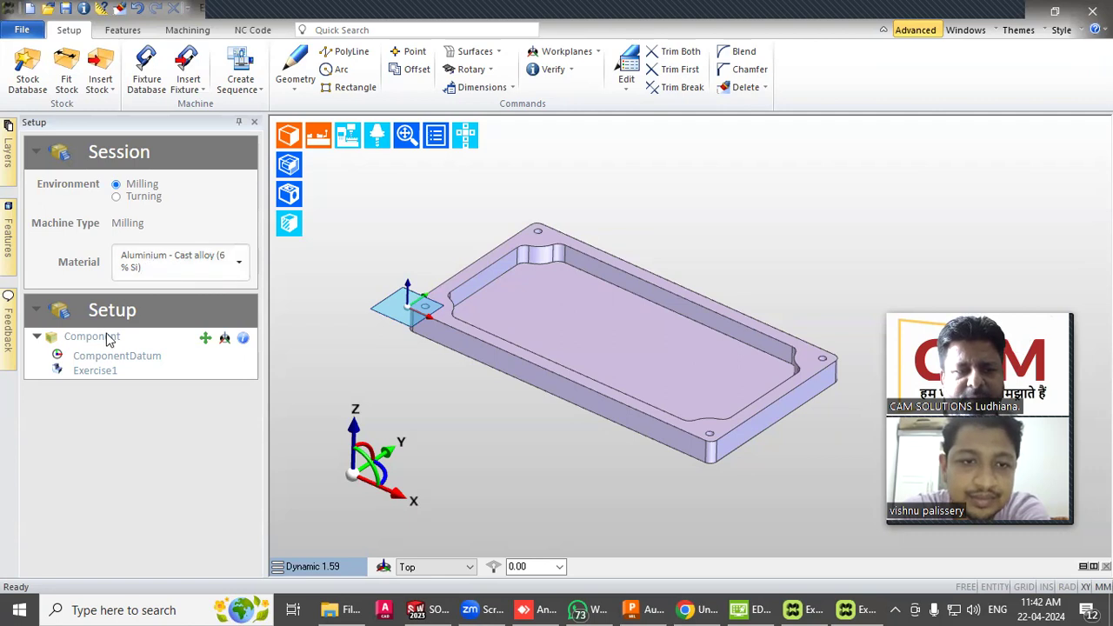
Show the component's position and rotation controls and rotate the part about Z through a full turn in 90-degree increments
left_click(206, 340)
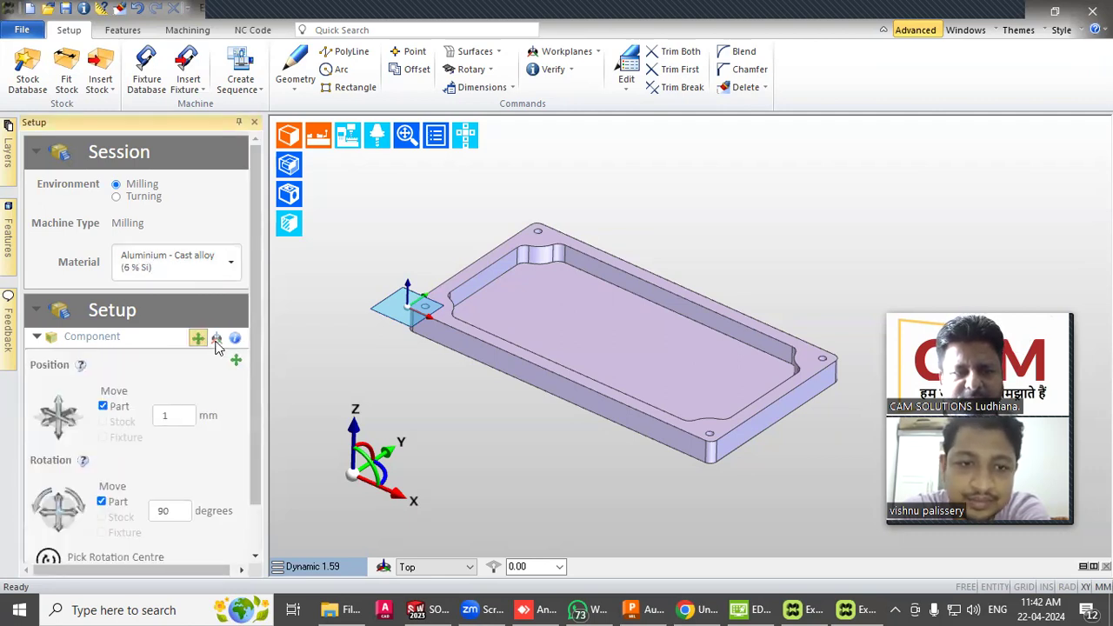
left_click_drag(252, 340, 254, 412)
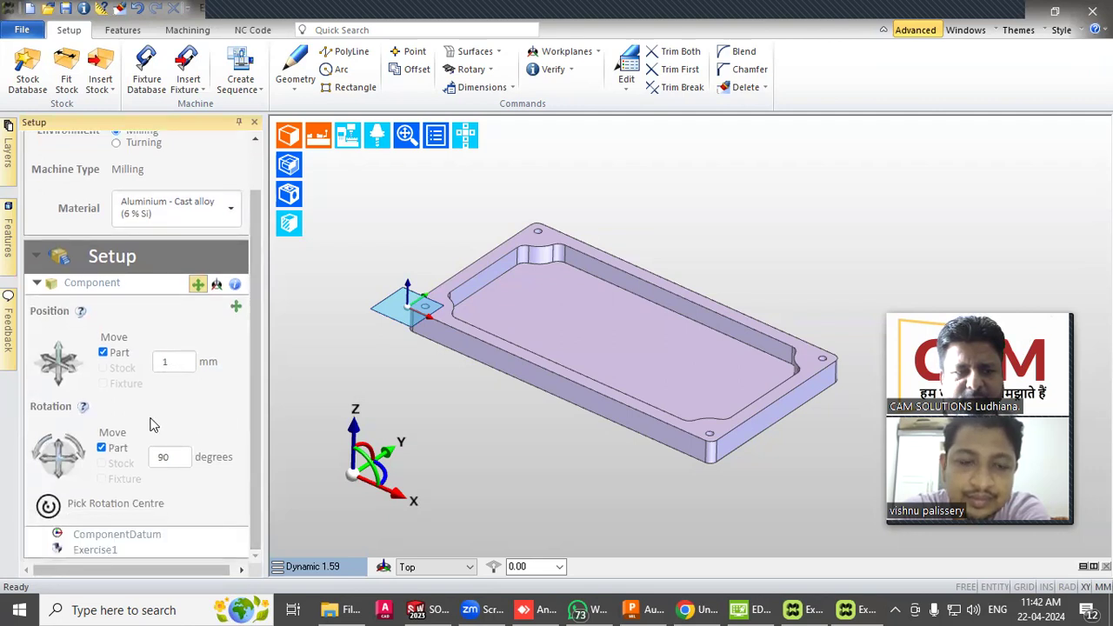
left_click(78, 449)
left_click(77, 450)
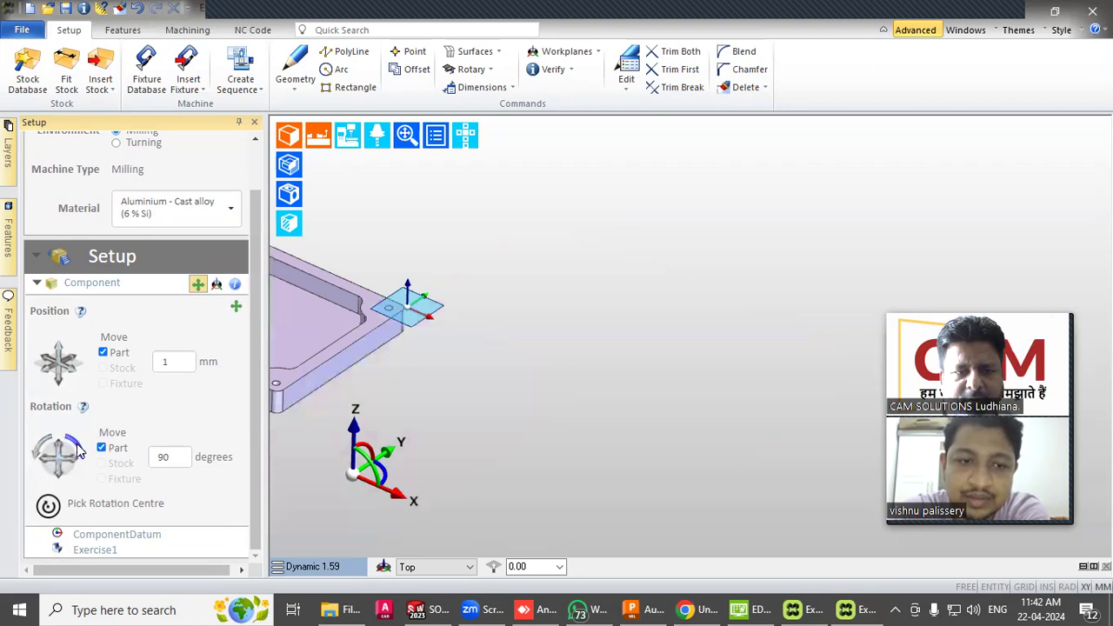
left_click(77, 449)
left_click(77, 450)
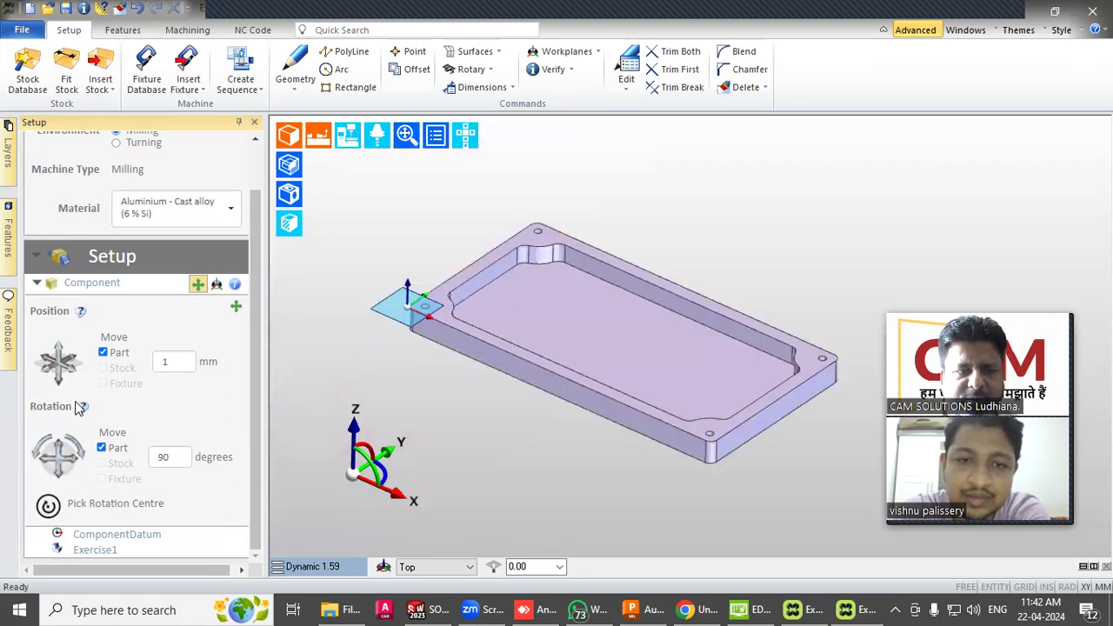
Set the part's move distance to 10 mm, and shift it up and down in Z and forth and back along X
left_click(177, 369)
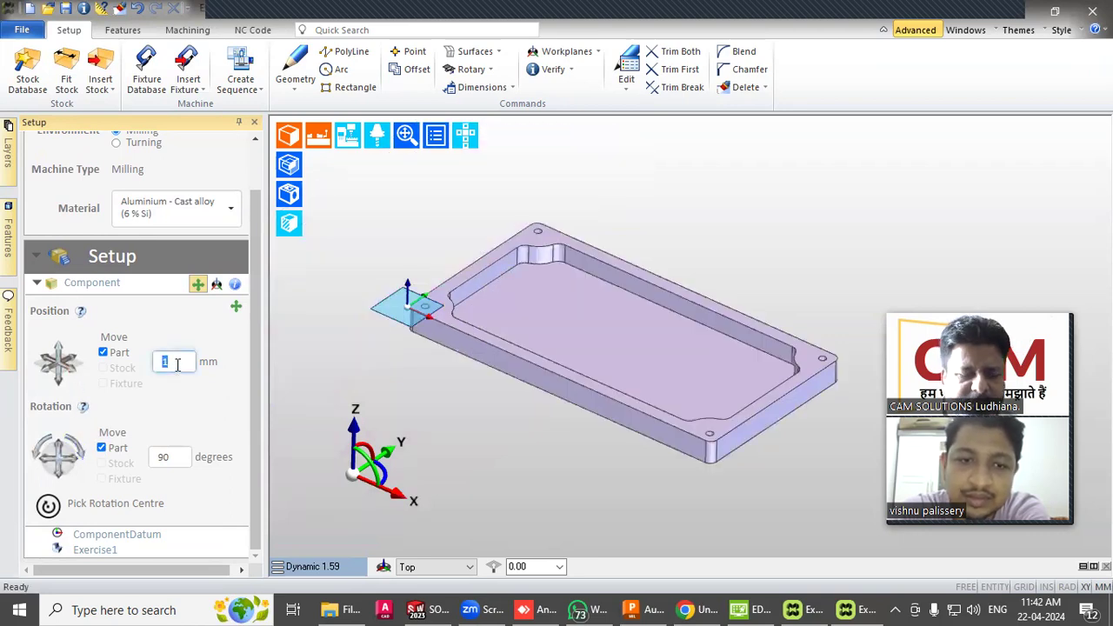
left_click(59, 352)
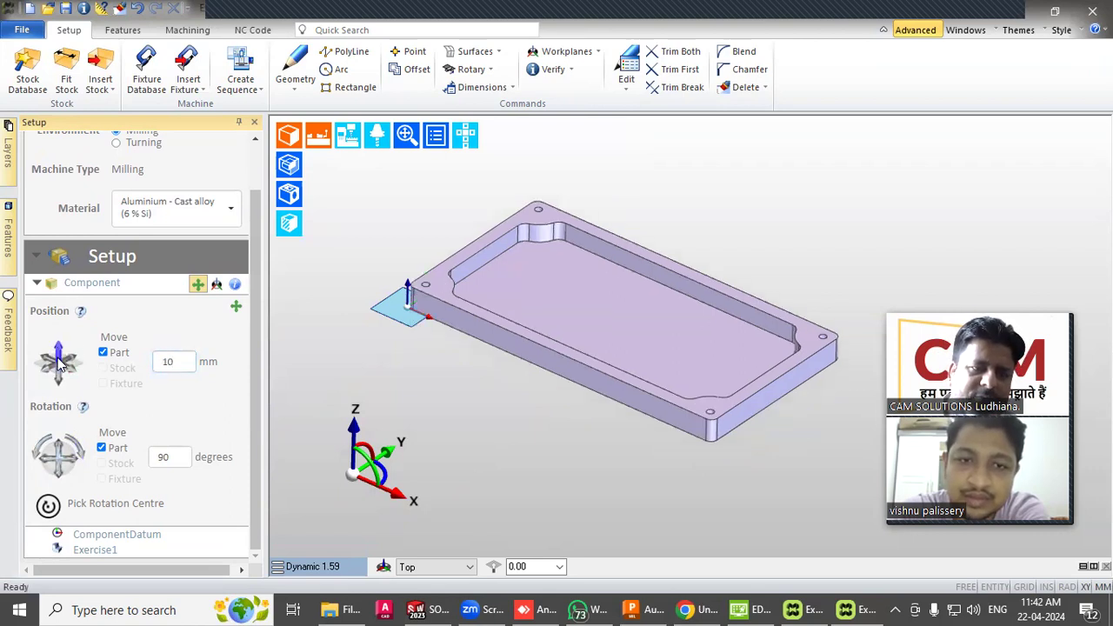
left_click(59, 380)
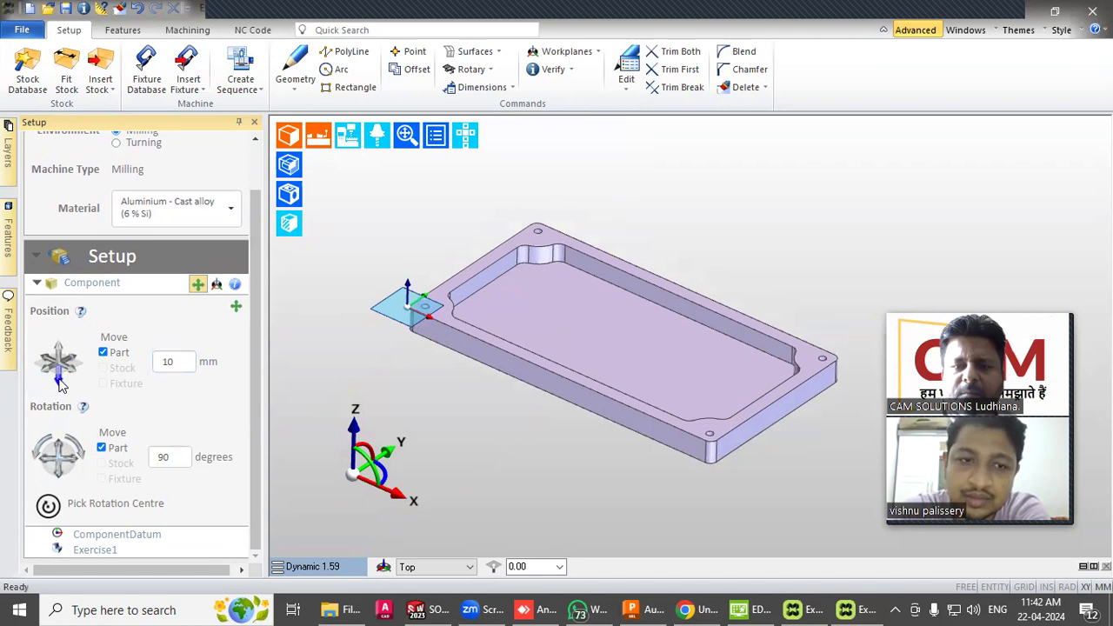
left_click(76, 374)
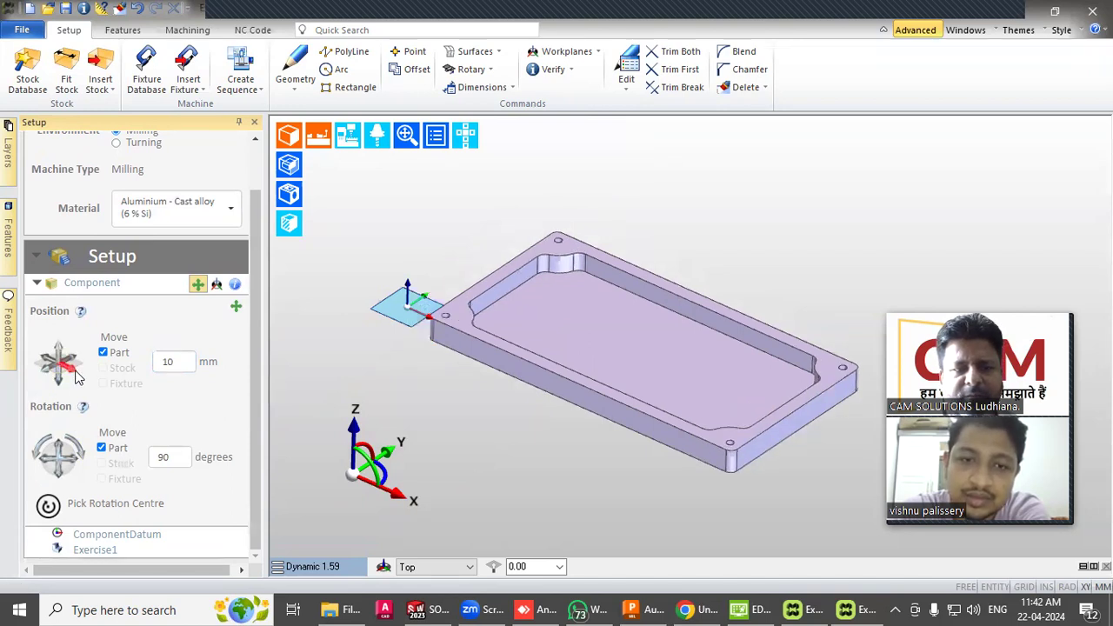
left_click(49, 362)
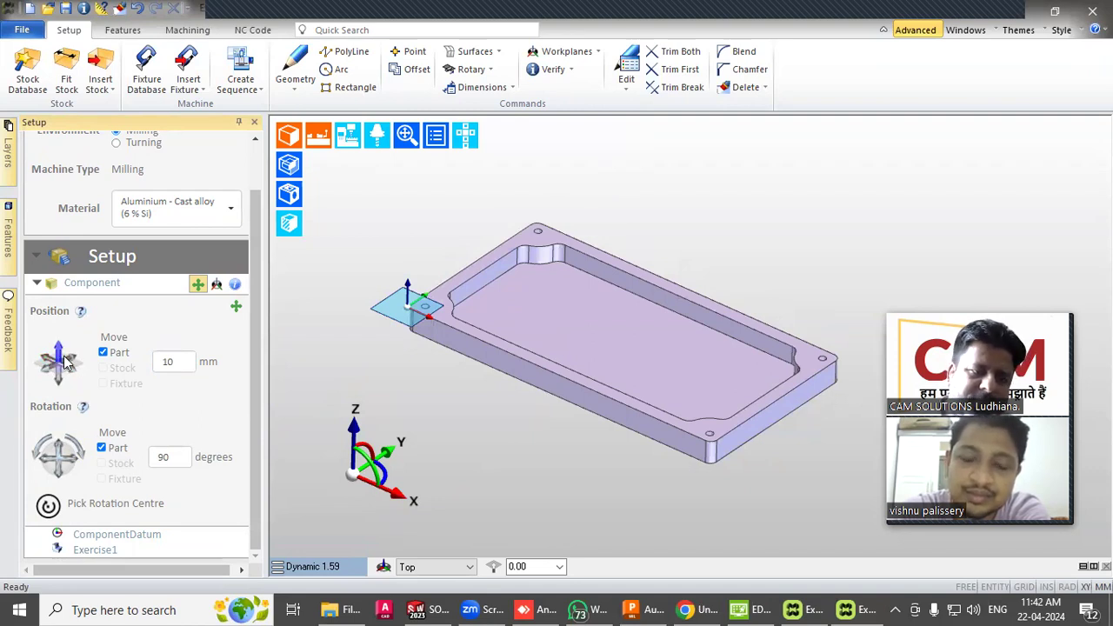
Pick the centre of the pocket floor as the rotation centre and rotate the part four times by 90 degrees
left_click(50, 508)
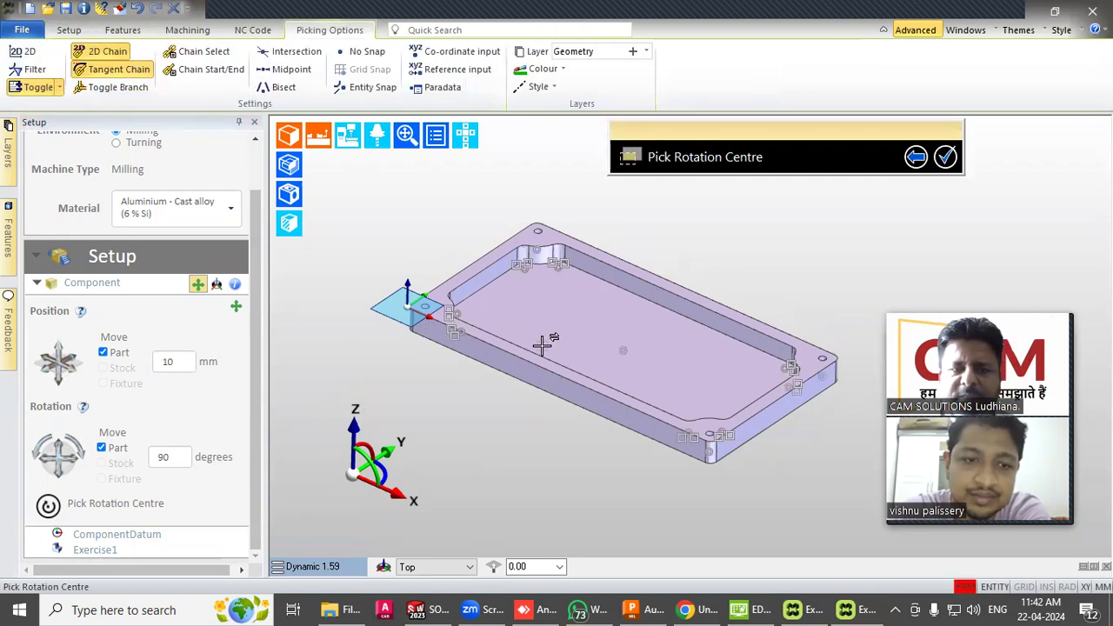
left_click(623, 352)
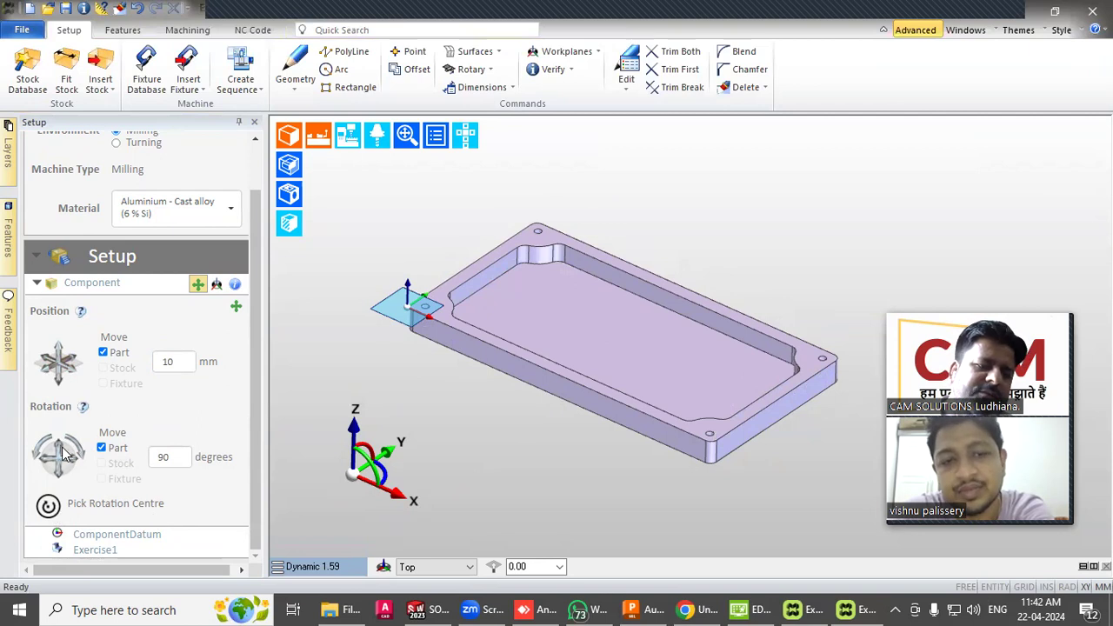
left_click(84, 462)
left_click(83, 463)
left_click(84, 463)
left_click(83, 463)
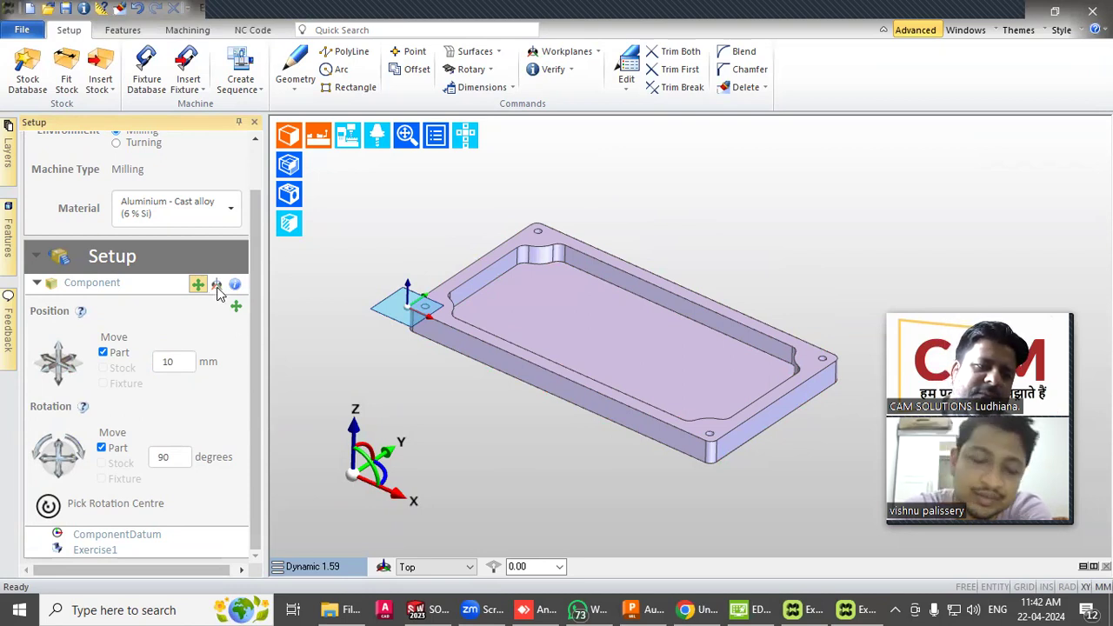
Place the component datum at the XY centre, the minimum-X maximum-Y corner, and finally the minimum-X minimum-Y corner, relative to the component
left_click(217, 286)
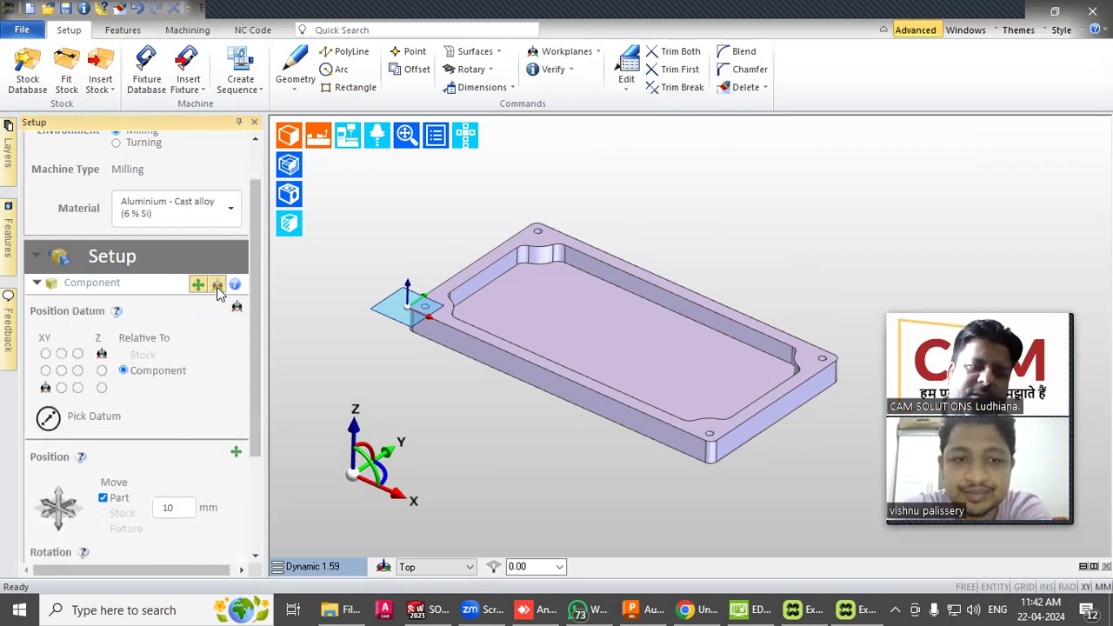
left_click(61, 370)
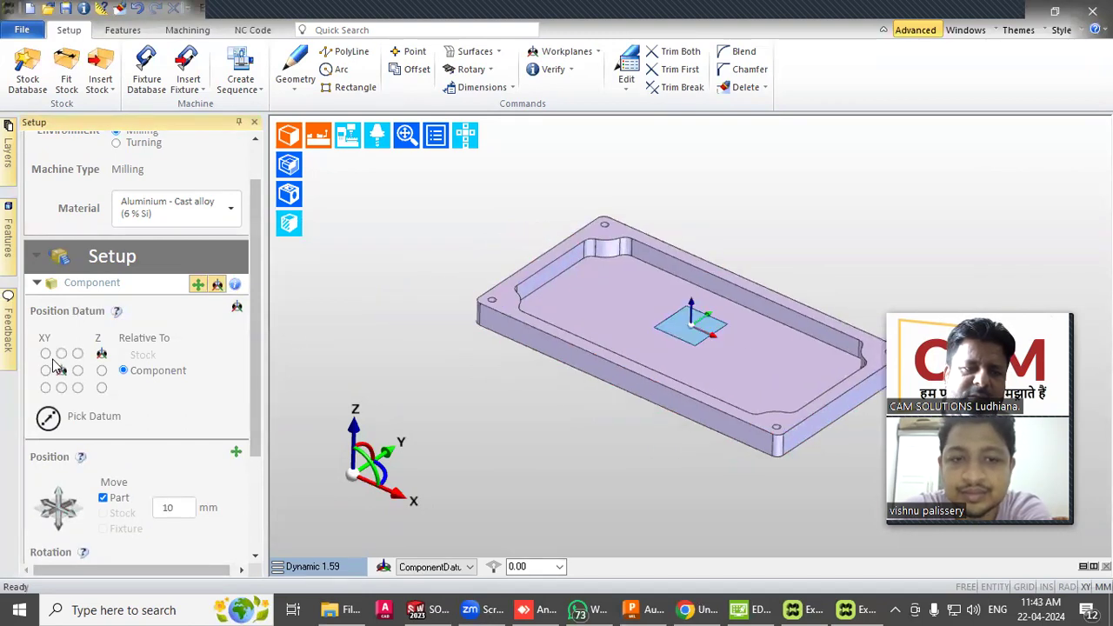
left_click(45, 354)
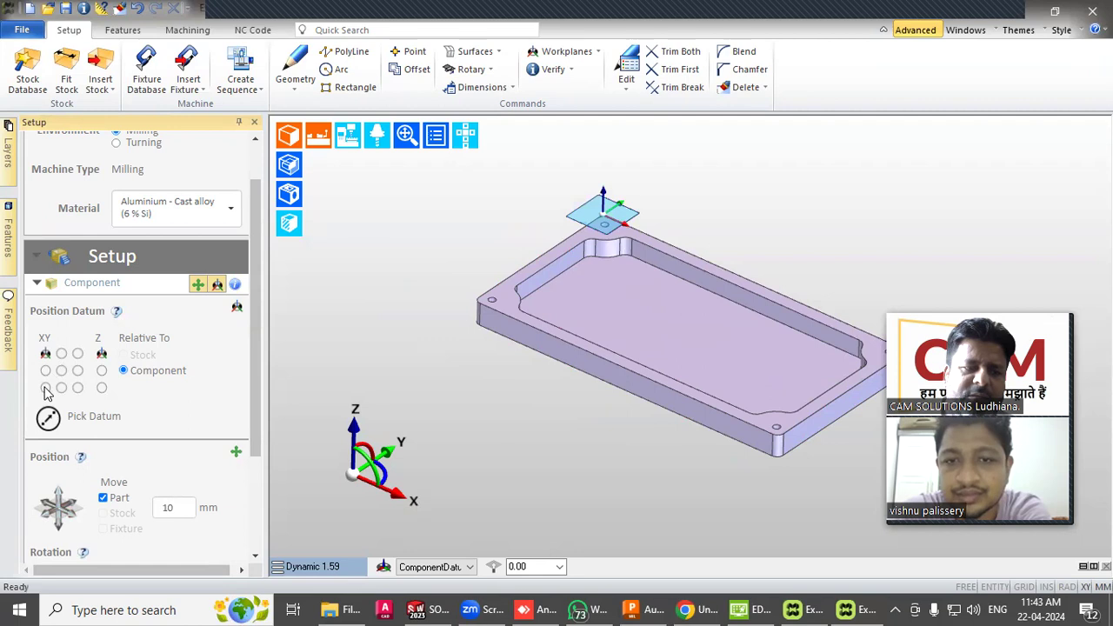
left_click(45, 387)
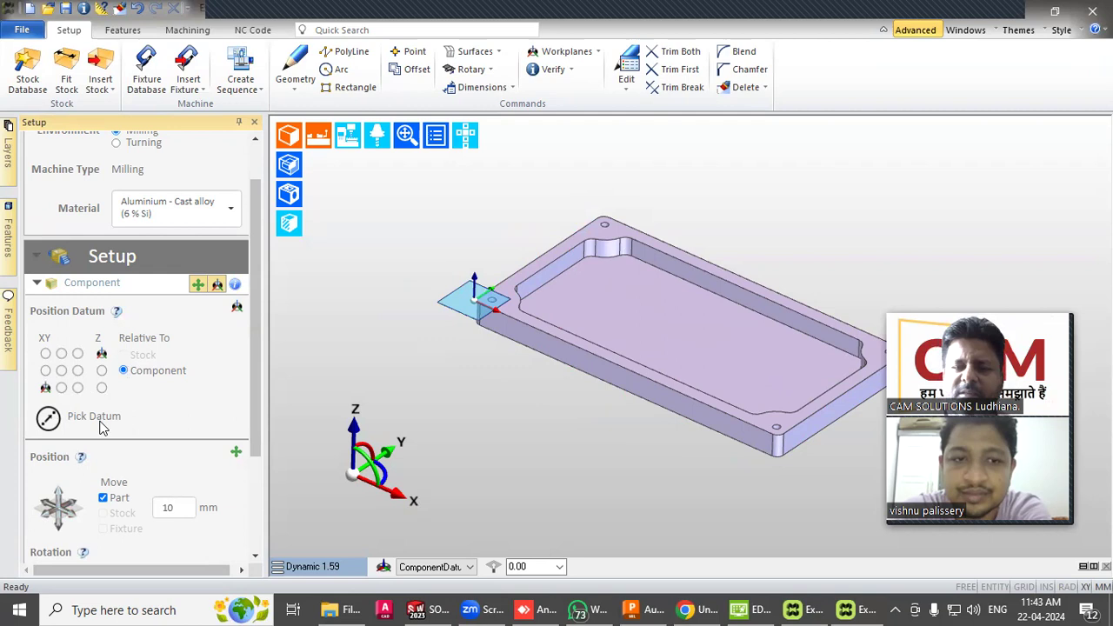
scroll(566, 378, "down", 3)
scroll(524, 372, "up", 2)
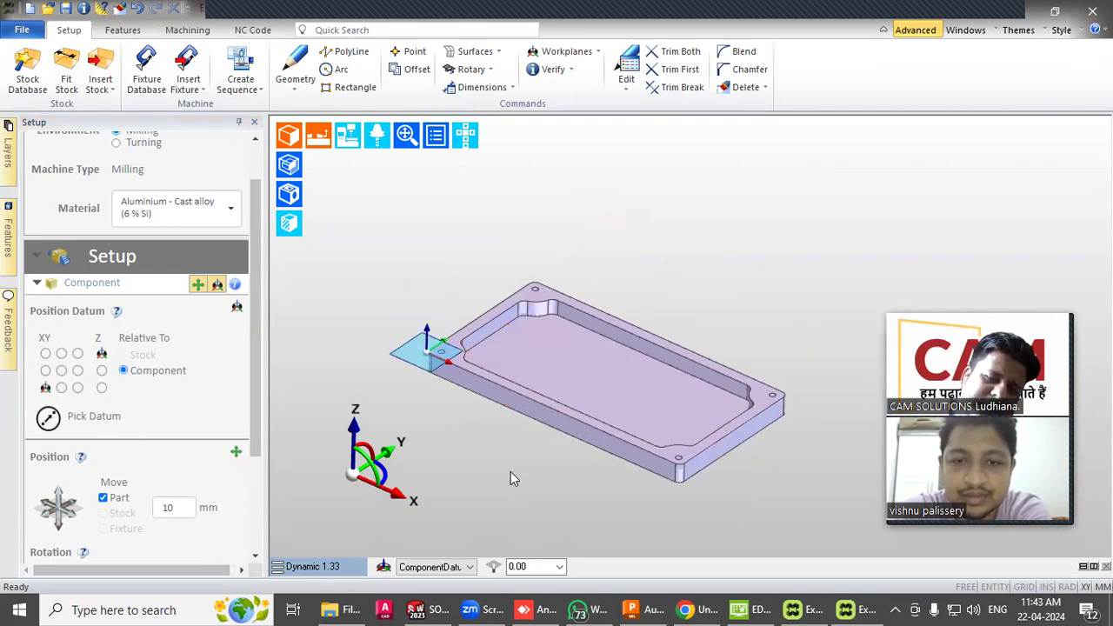
scroll(496, 472, "up", 2)
scroll(496, 474, "down", 1)
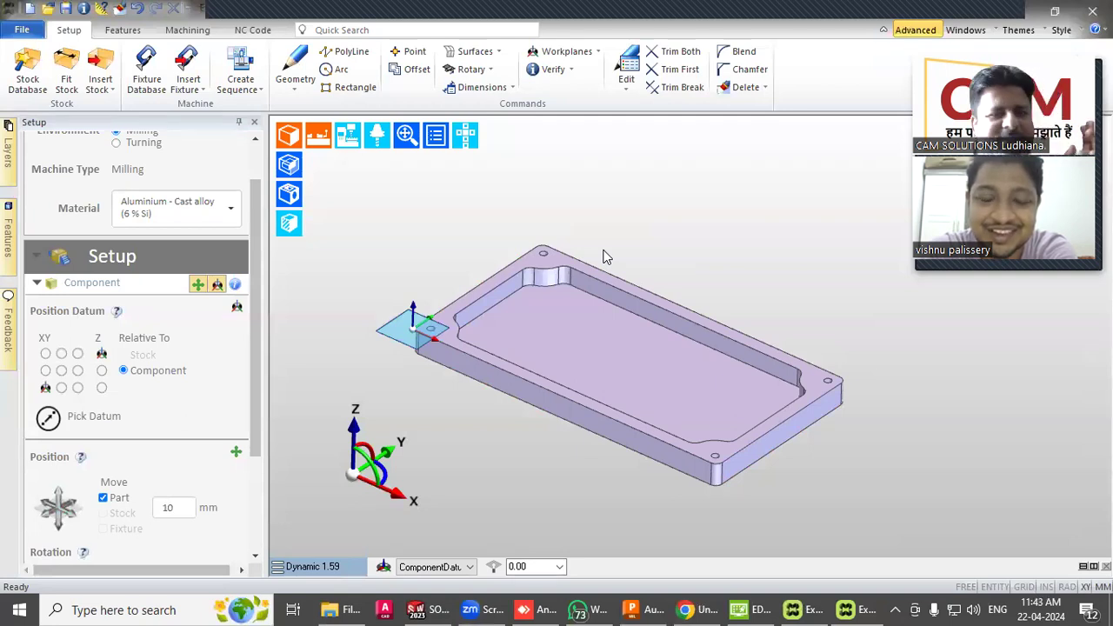
scroll(223, 276, "up", 2)
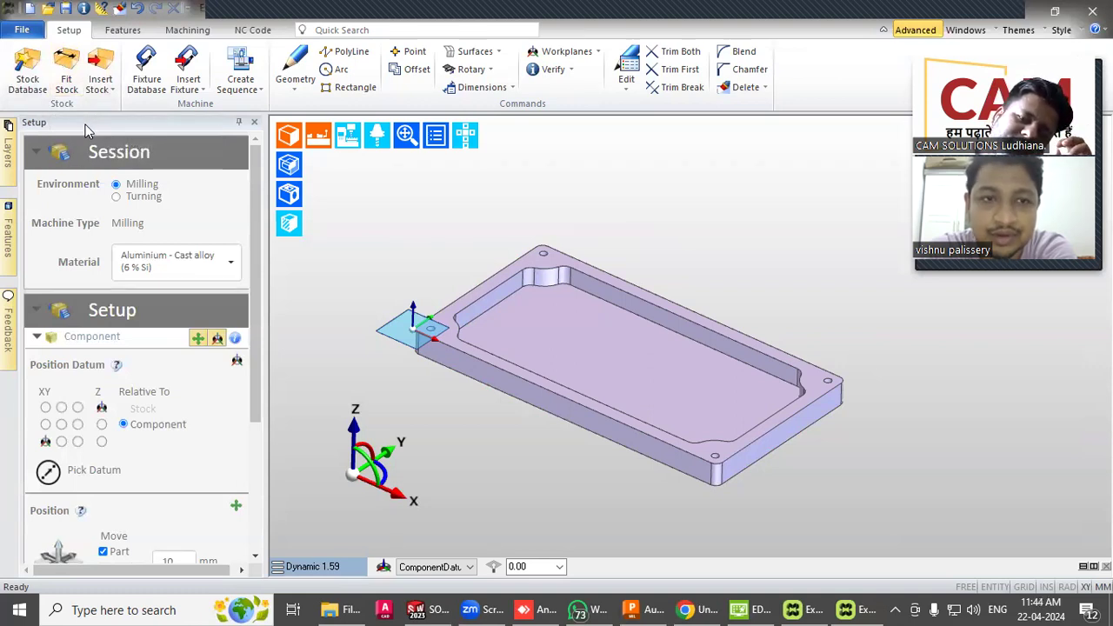
Look through the Valid, Nominal and Invalid groups of the stock database and close it without choosing a stock
left_click(28, 83)
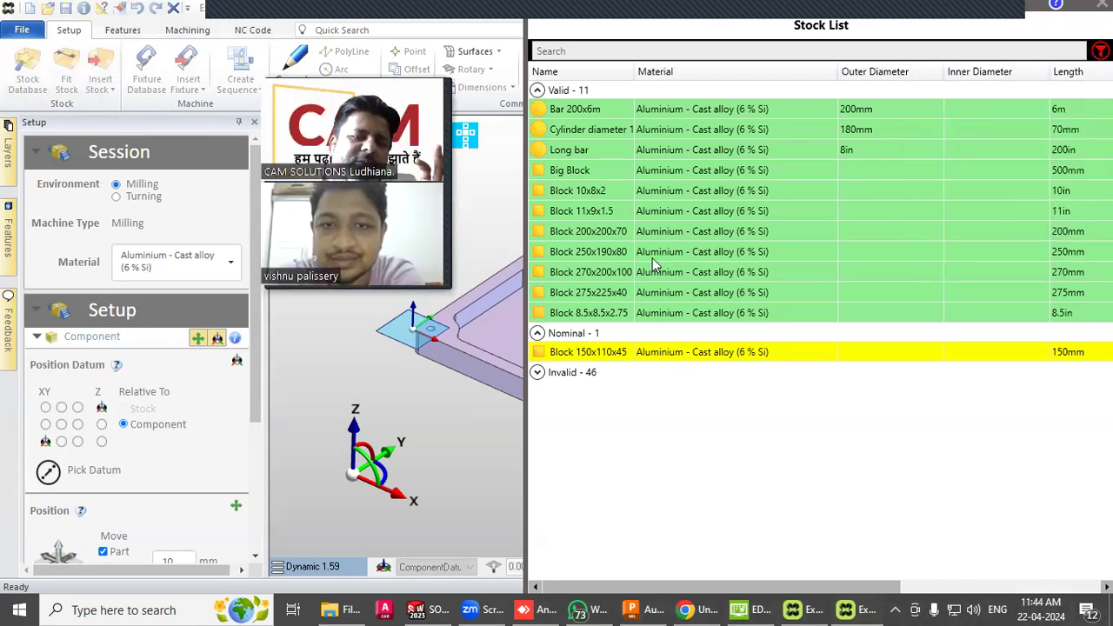
left_click(536, 333)
left_click(537, 333)
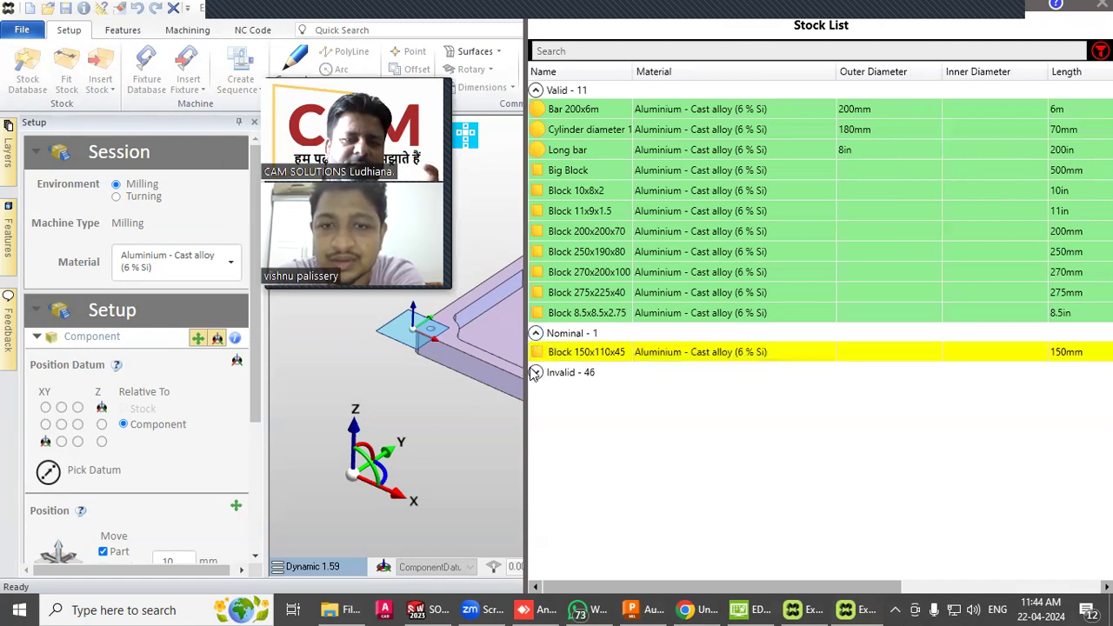
left_click(536, 372)
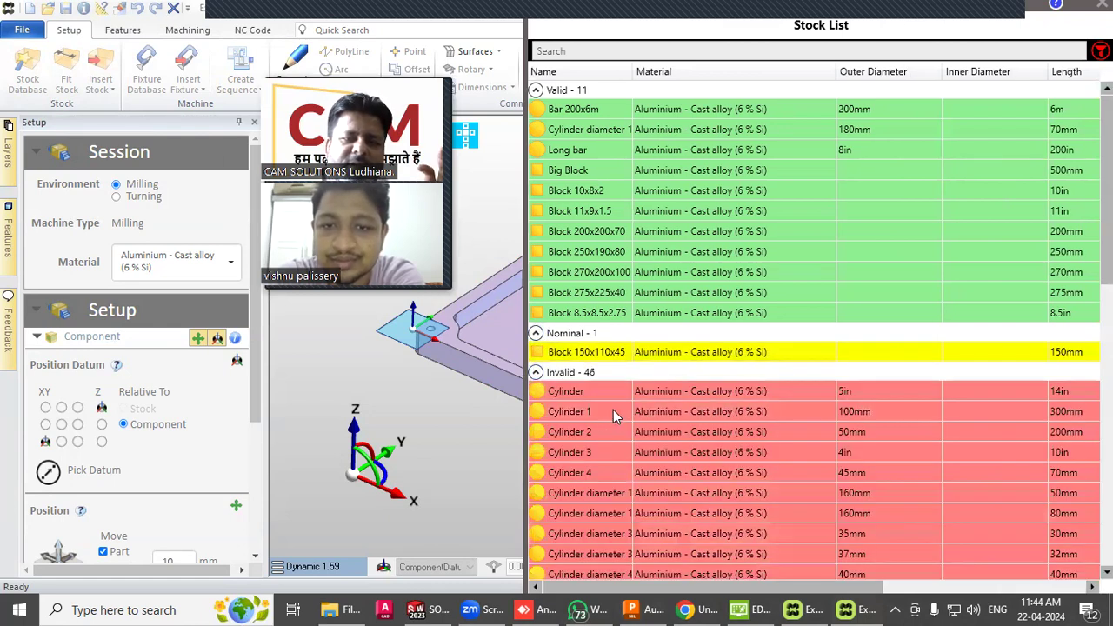
scroll(613, 410, "down", 4)
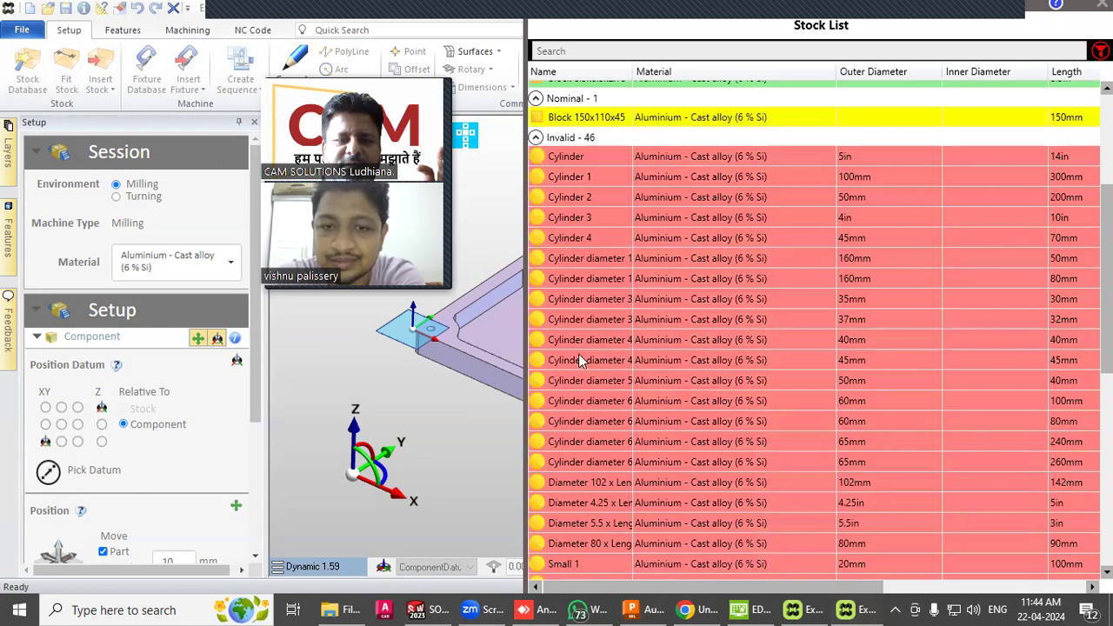
scroll(579, 354, "down", 5)
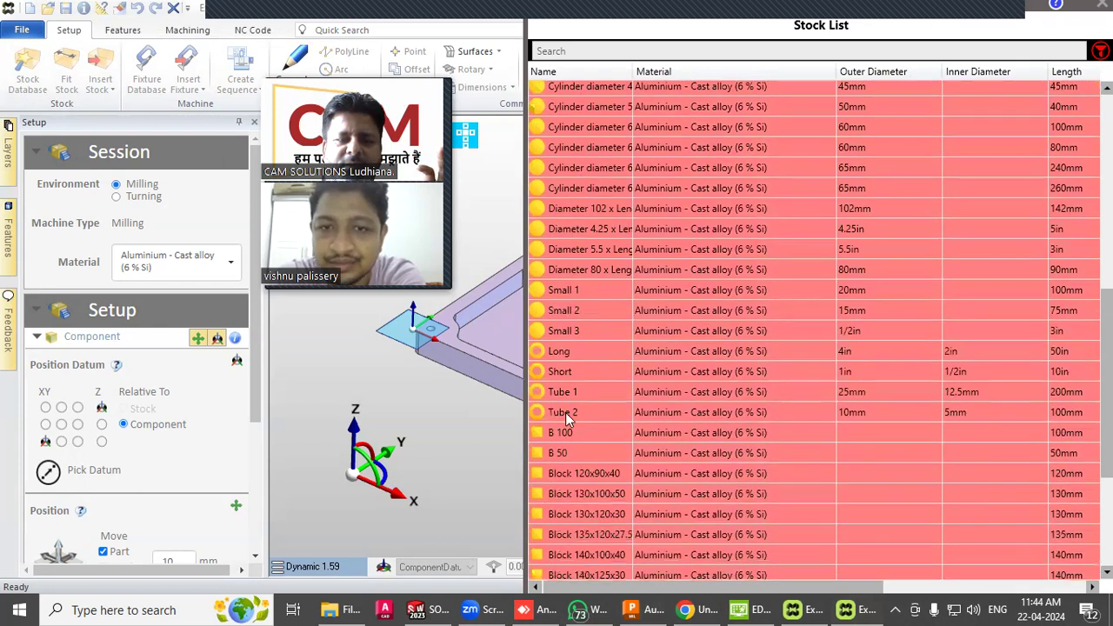
scroll(563, 396, "down", 4)
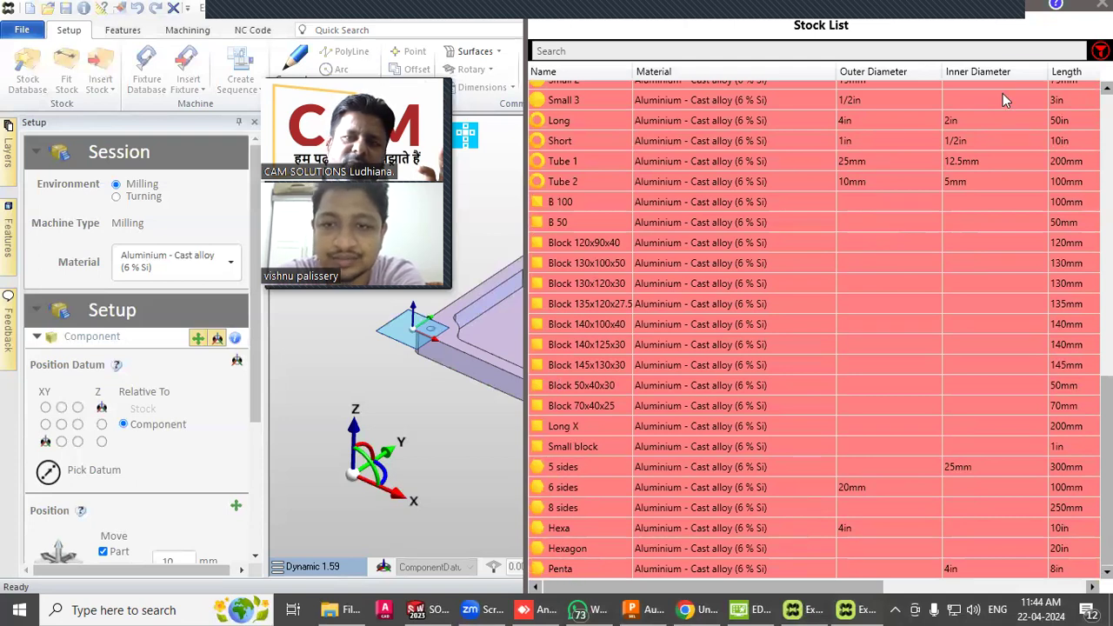
scroll(845, 176, "up", 15)
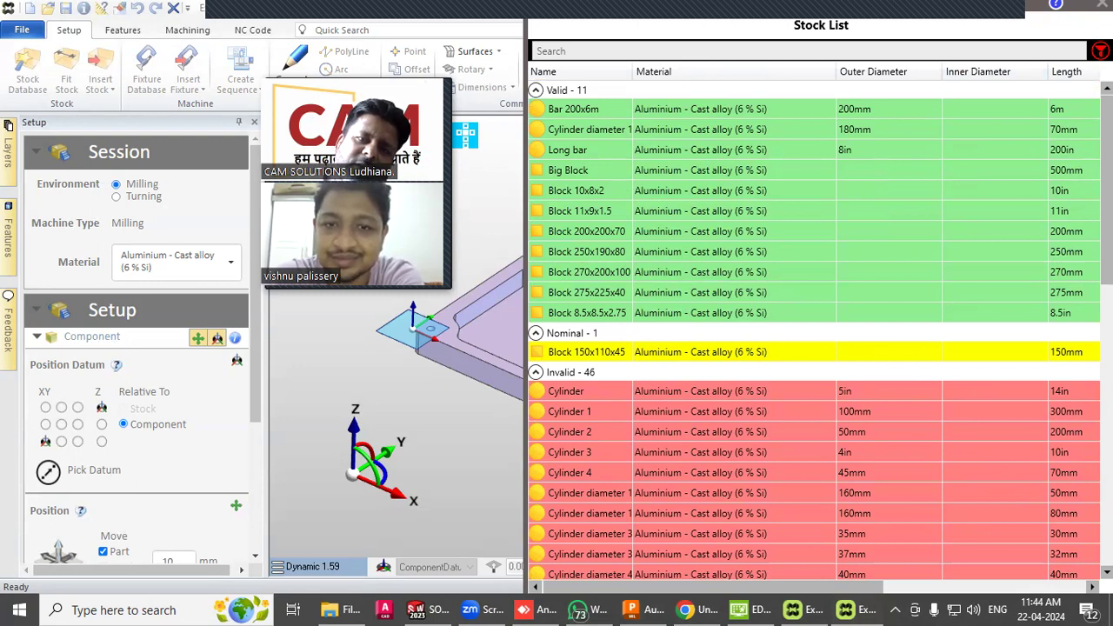
left_click(1090, 14)
Fit a box stock of 150 x 80 x 10 mm around the component with all side, top and bottom offsets at 0
scroll(885, 304, "down", 2)
scroll(883, 311, "up", 5)
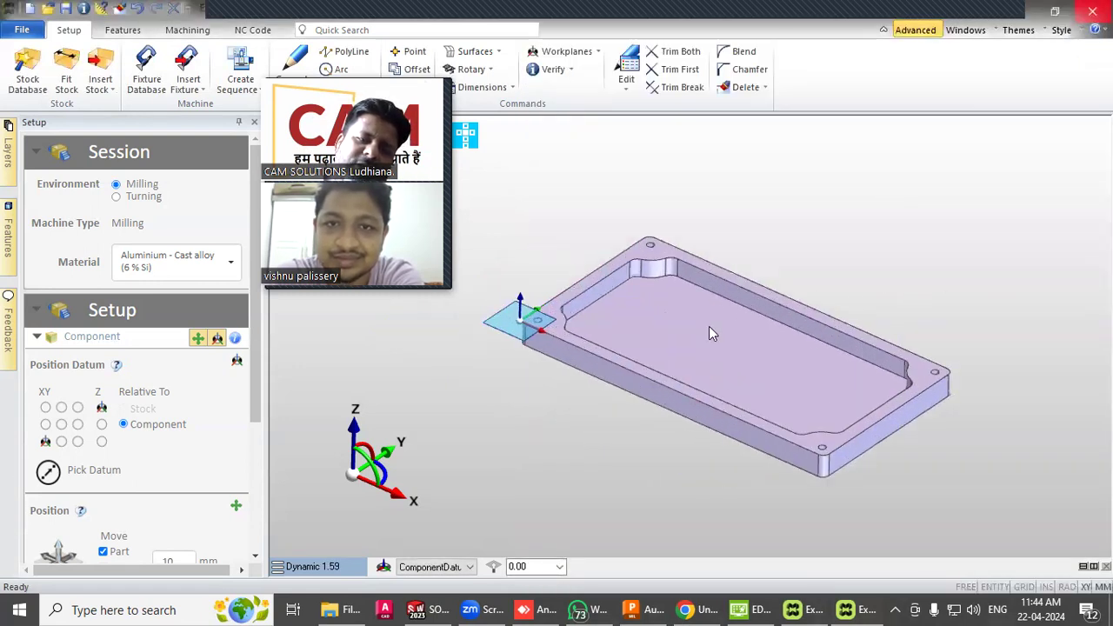
middle_click_drag(794, 267, 776, 266)
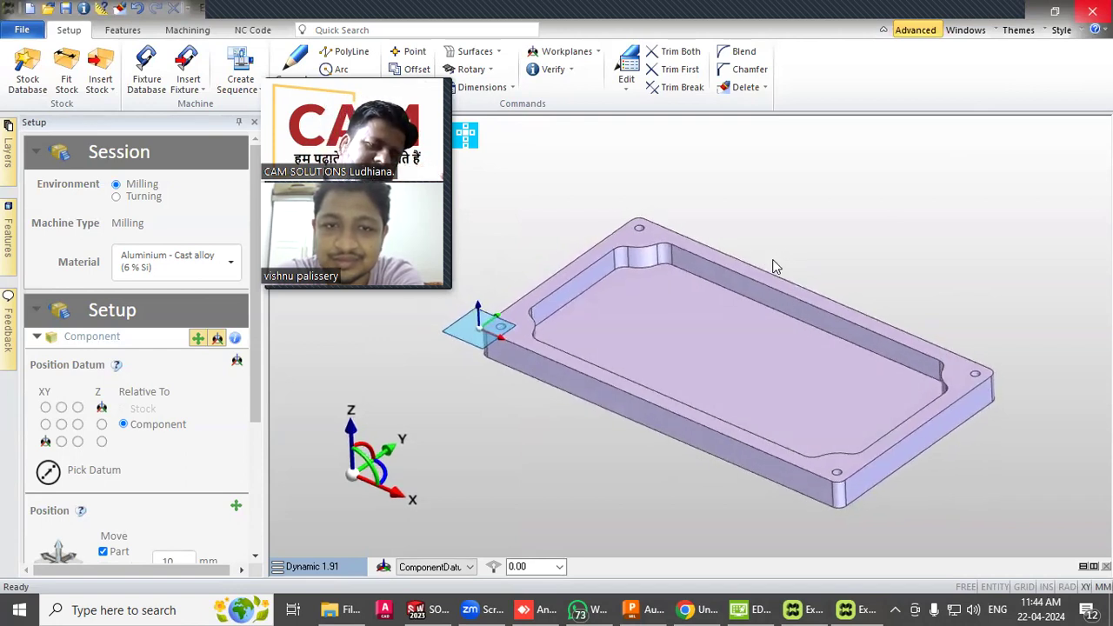
left_click(687, 253)
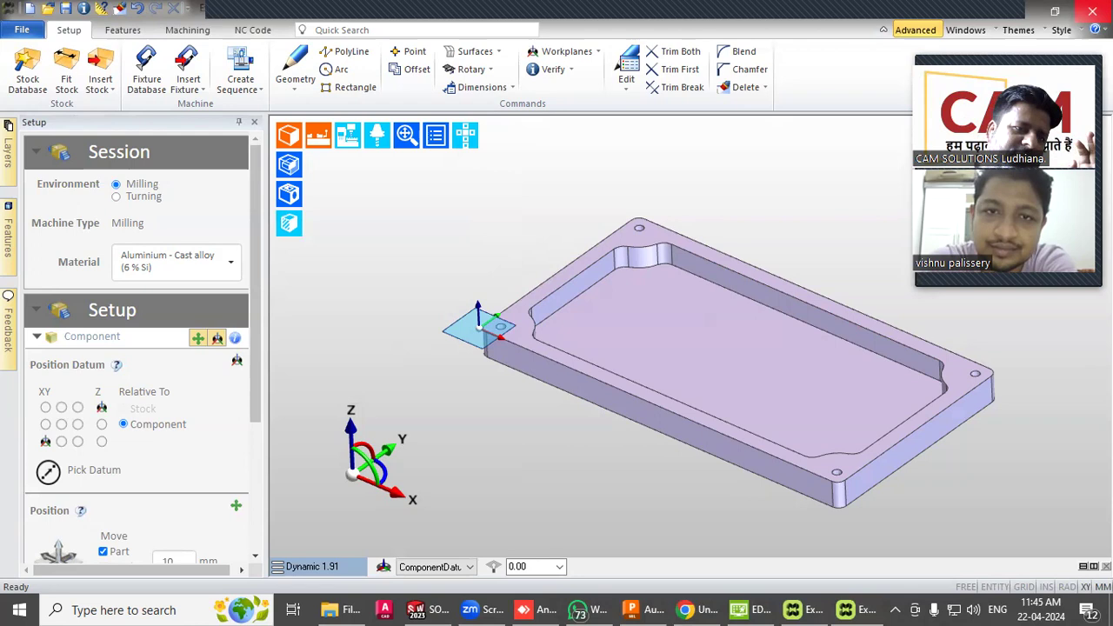
scroll(753, 244, "down", 4)
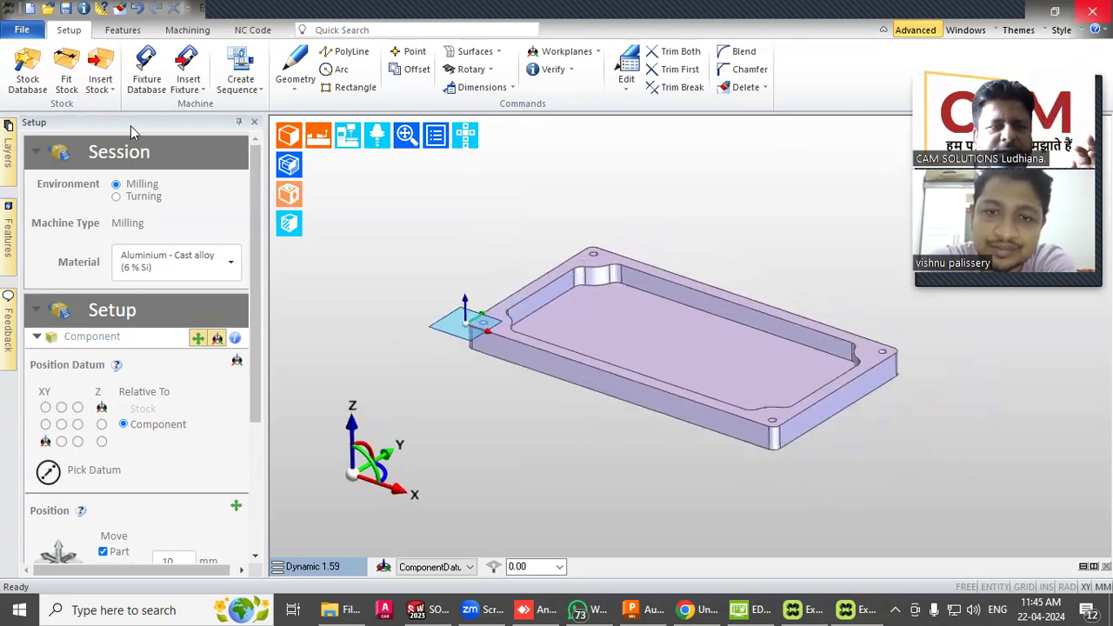
left_click(66, 80)
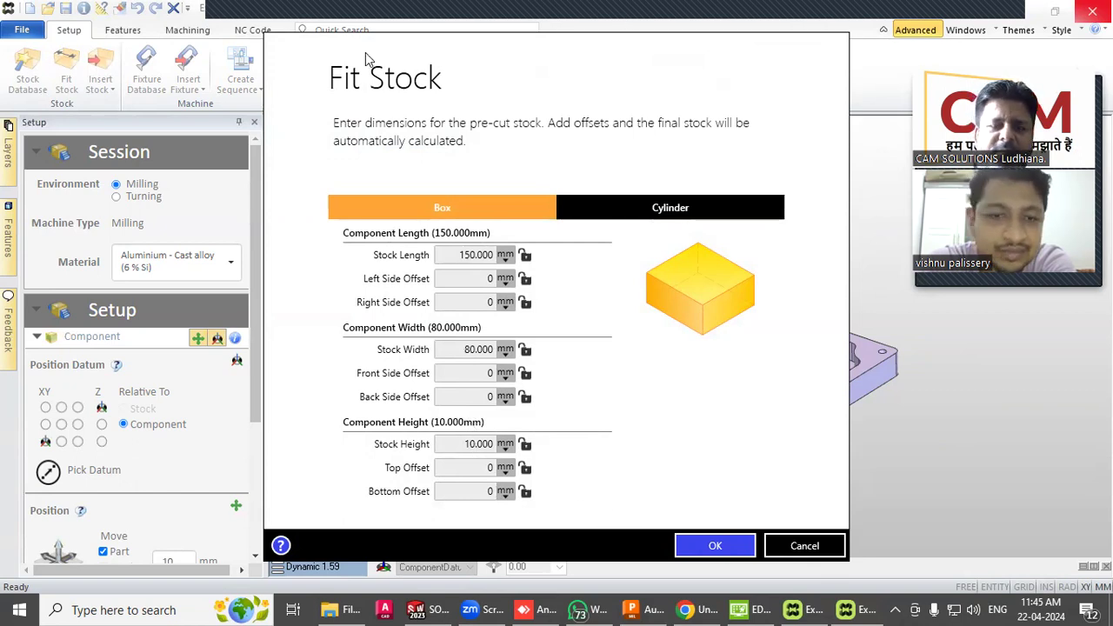
left_click(713, 545)
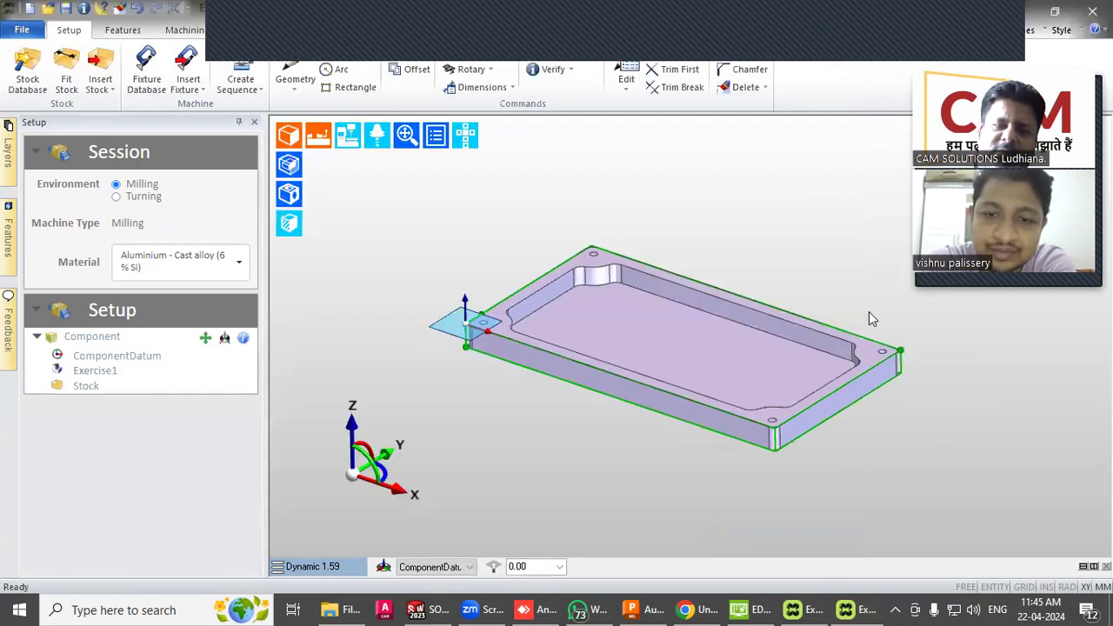
Browse the vices in the fixture database, preview the General Vice on the part, and enlarge the visible model area
mouse_move(484, 352)
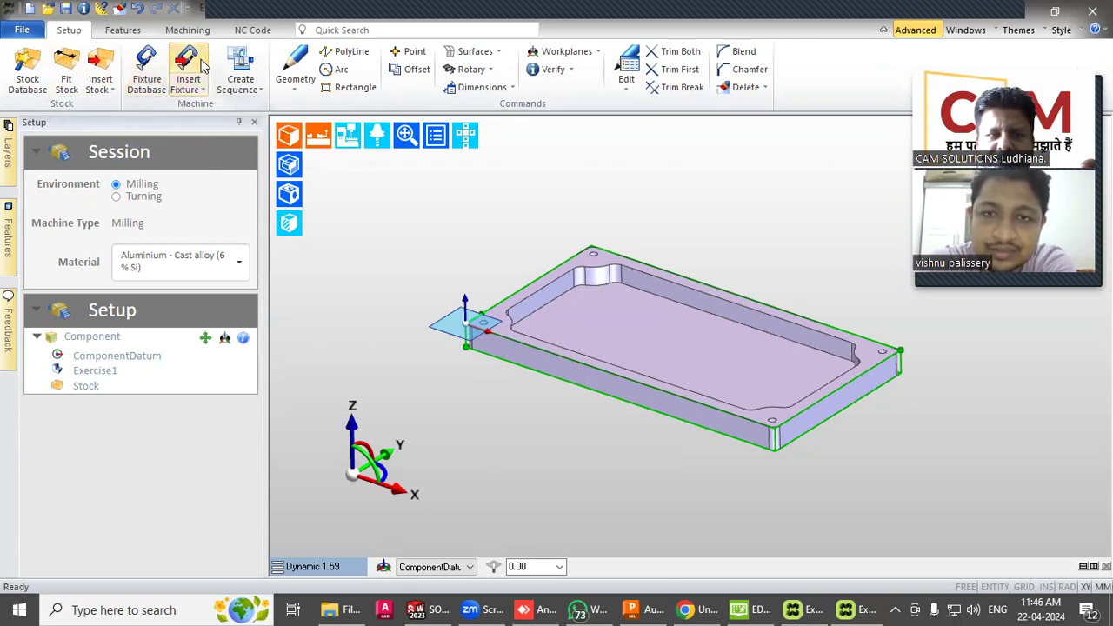
left_click(148, 84)
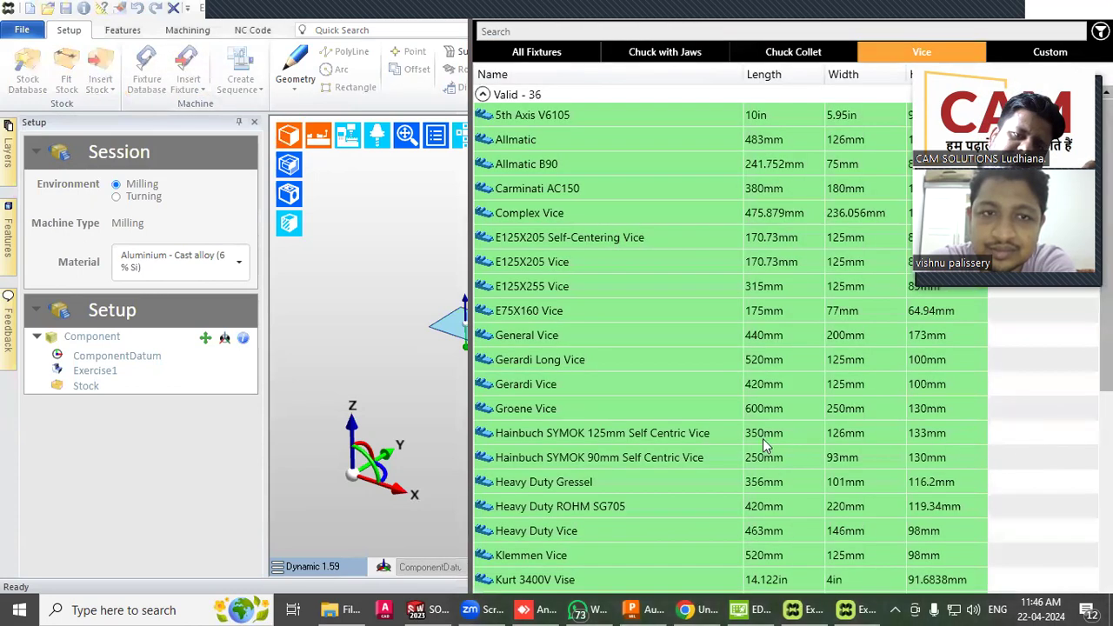
scroll(608, 447, "down", 5)
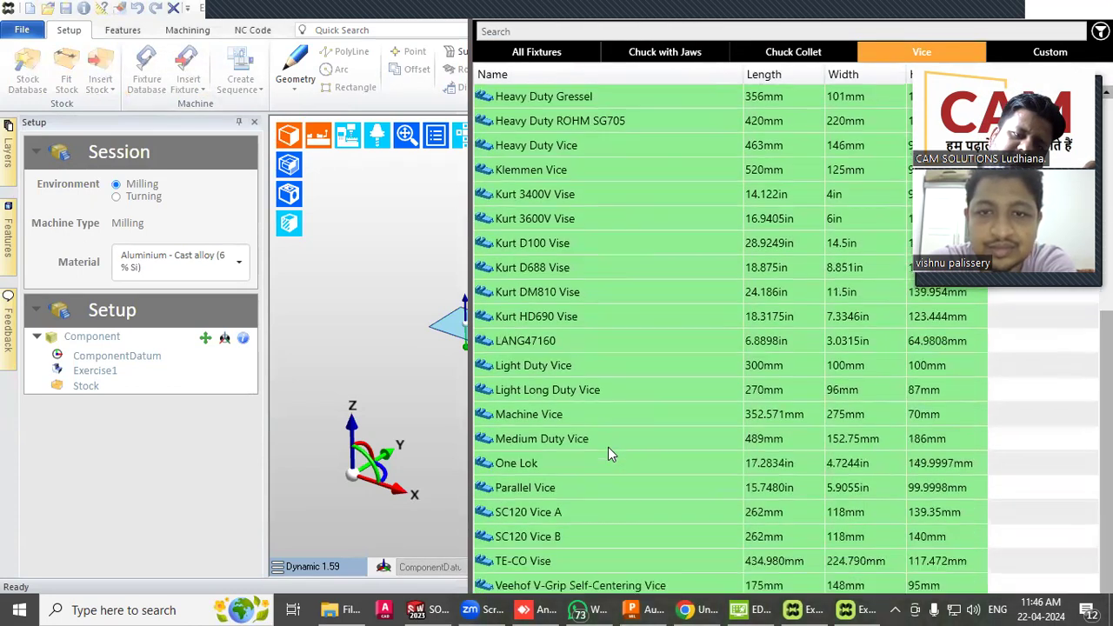
scroll(608, 447, "up", 5)
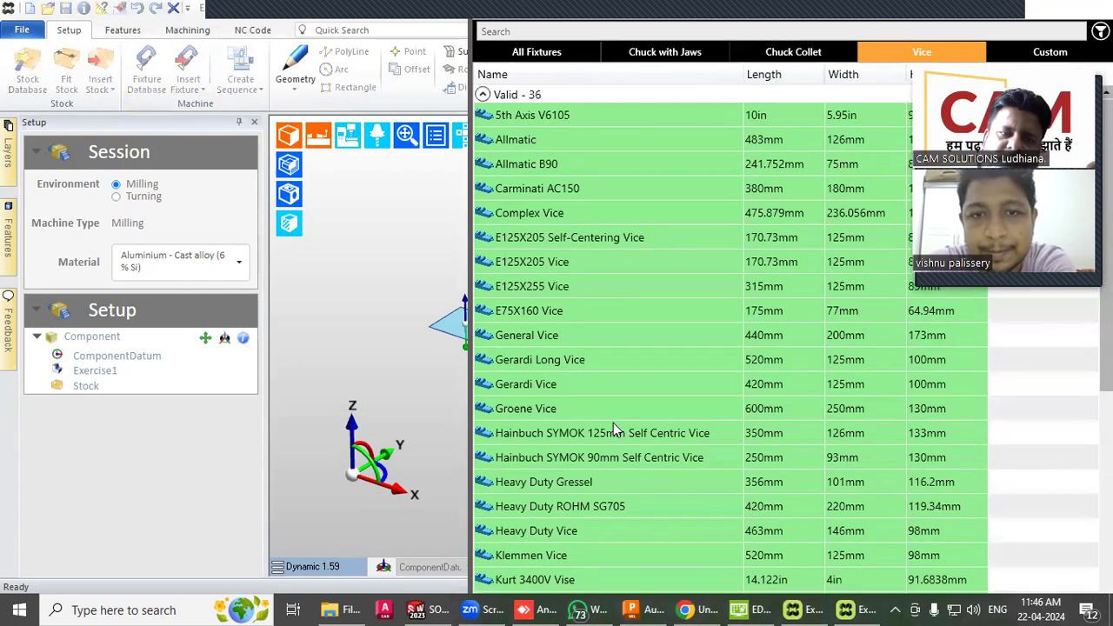
mouse_move(580, 340)
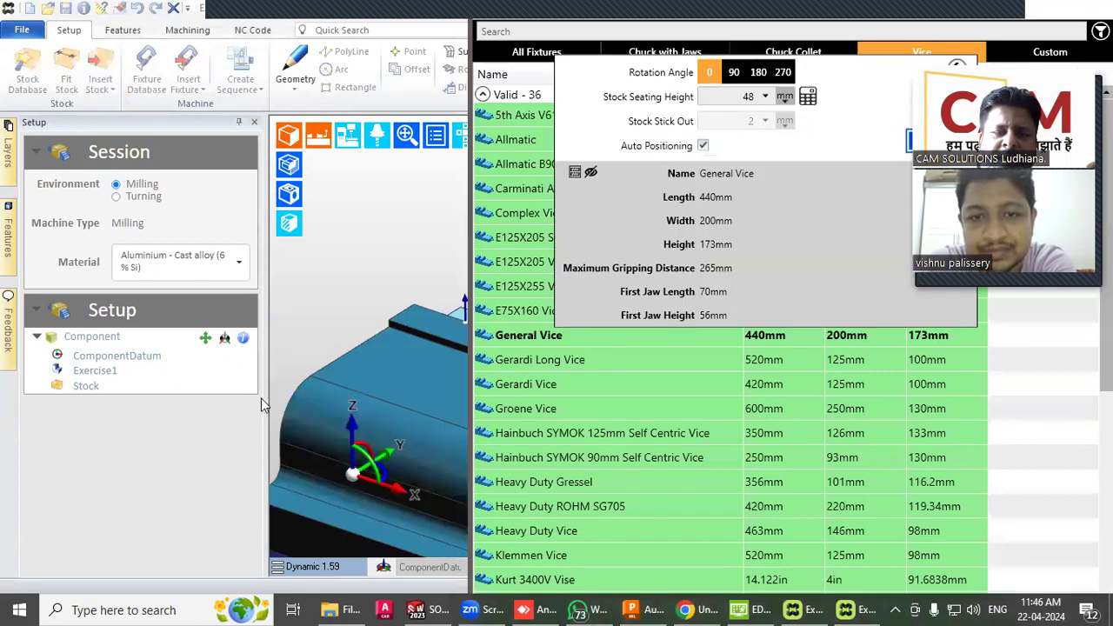
scroll(313, 364, "down", 5)
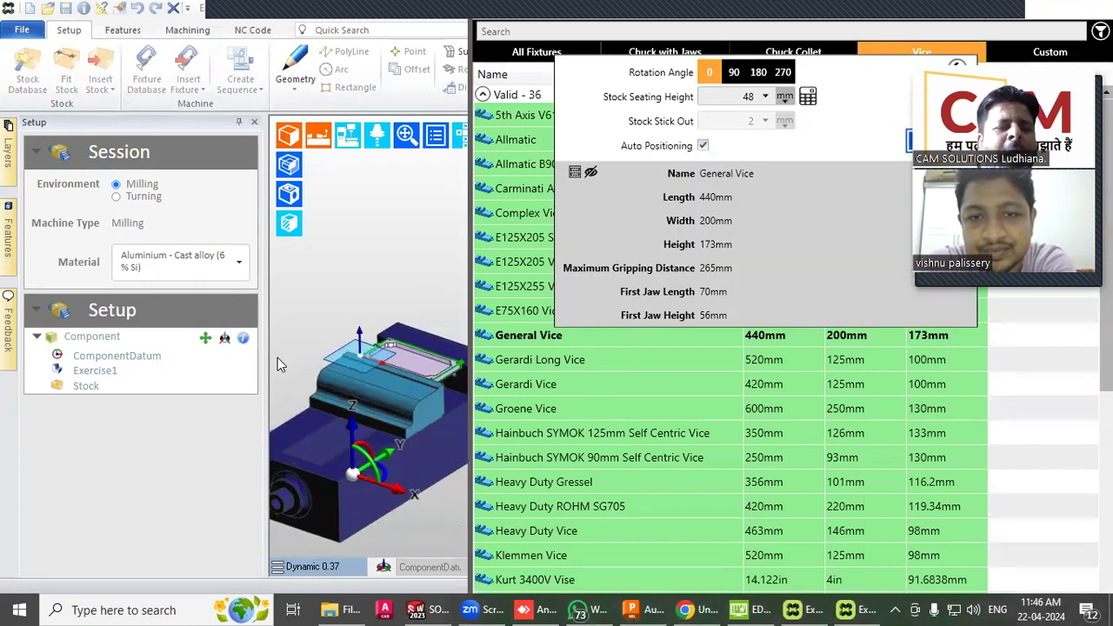
left_click_drag(265, 357, 168, 345)
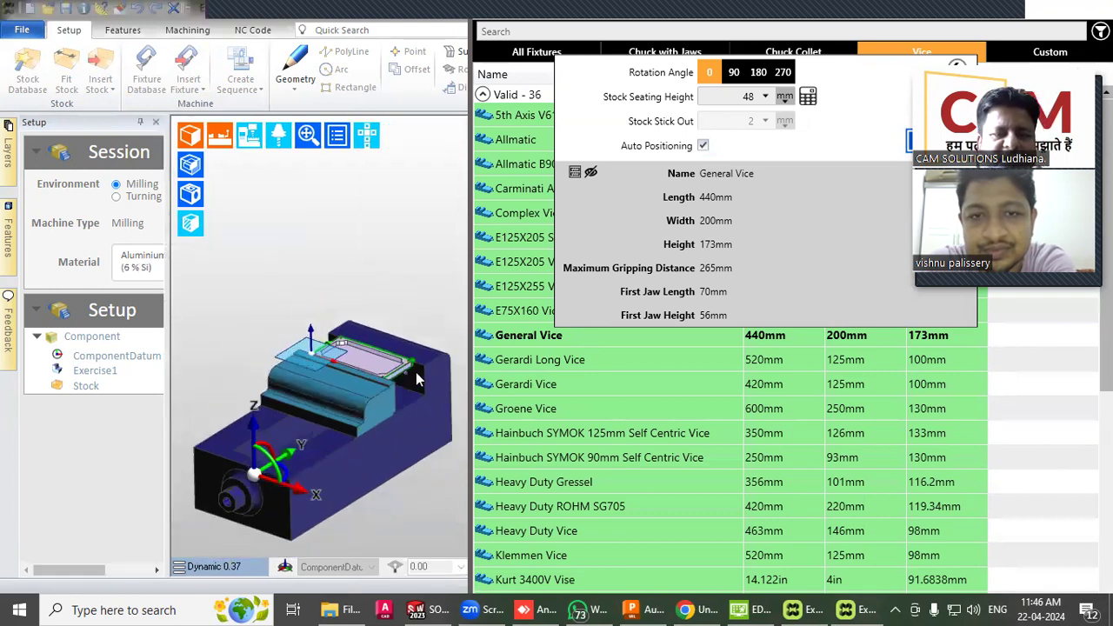
Preview the vices from Gerardi Vice through Groene, Hainbuch SYMOK 125mm and the Heavy Duty models to Klemmen Vice on the part
left_click(503, 390)
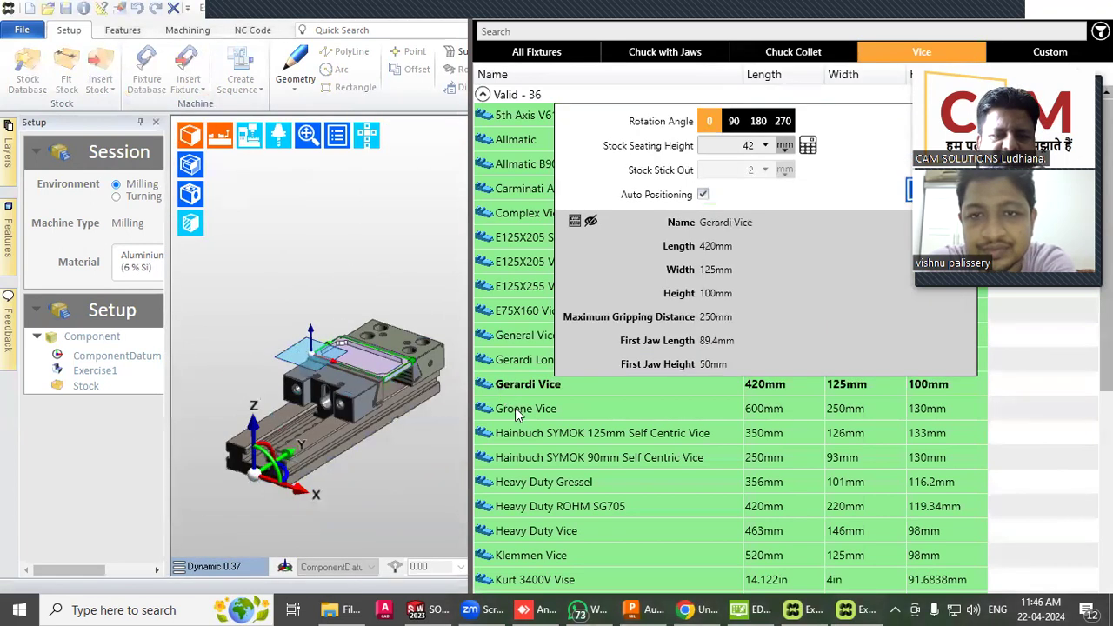
left_click(515, 409)
left_click(529, 435)
left_click(541, 485)
left_click(548, 513)
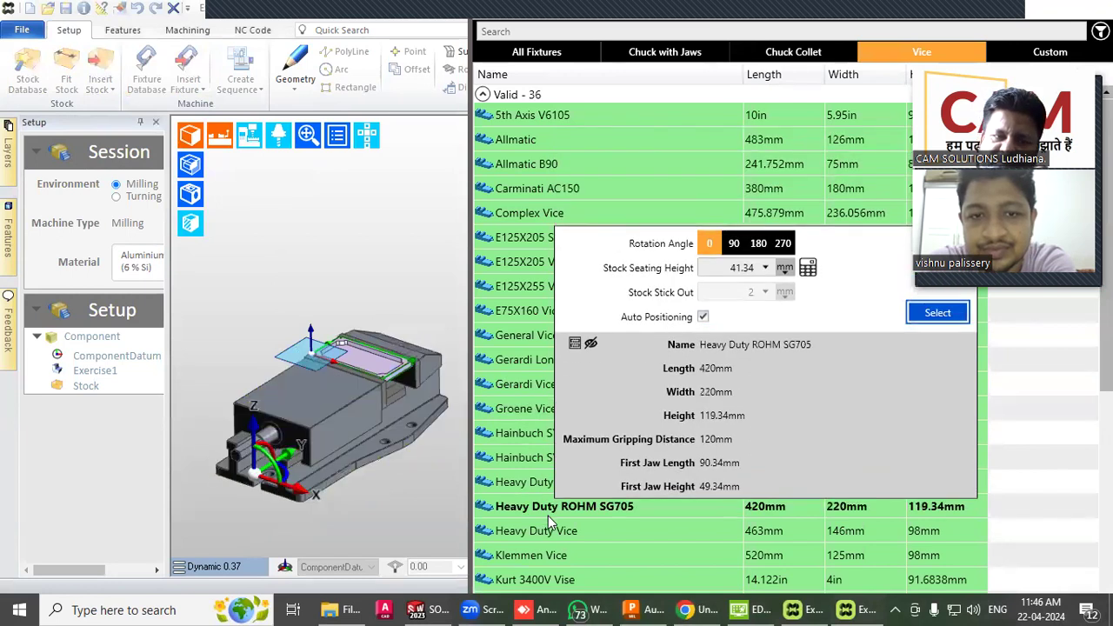
left_click(526, 538)
left_click(523, 559)
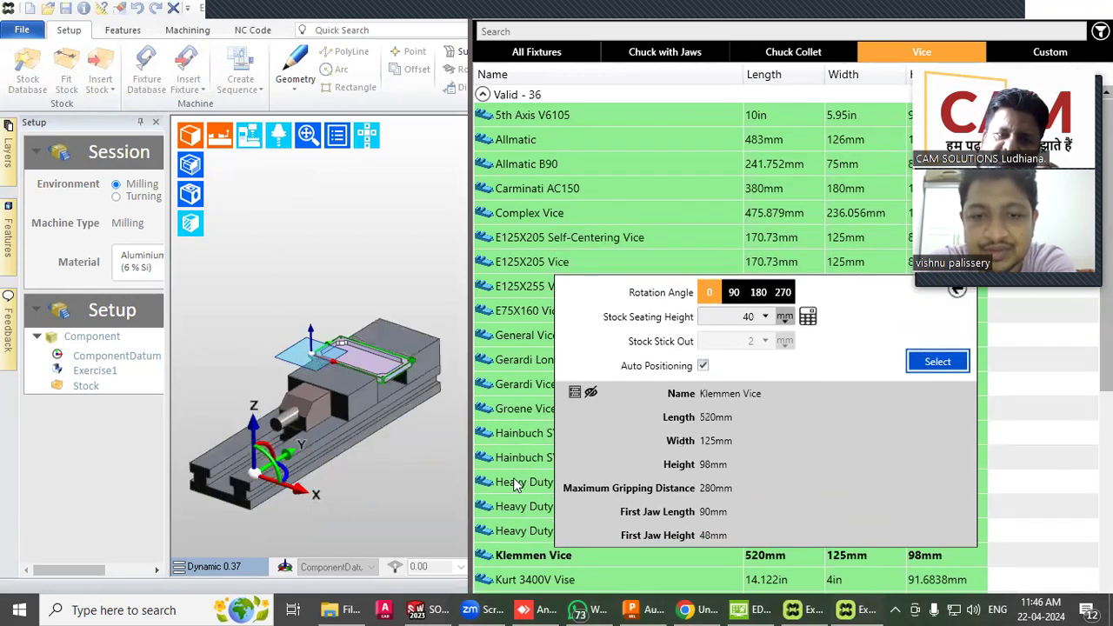
Preview the E125X205, Complex, Carminati AC150, Allmatic B90, Allmatic and 5th Axis V6105 vices on the part
left_click(519, 261)
left_click(517, 216)
left_click(514, 190)
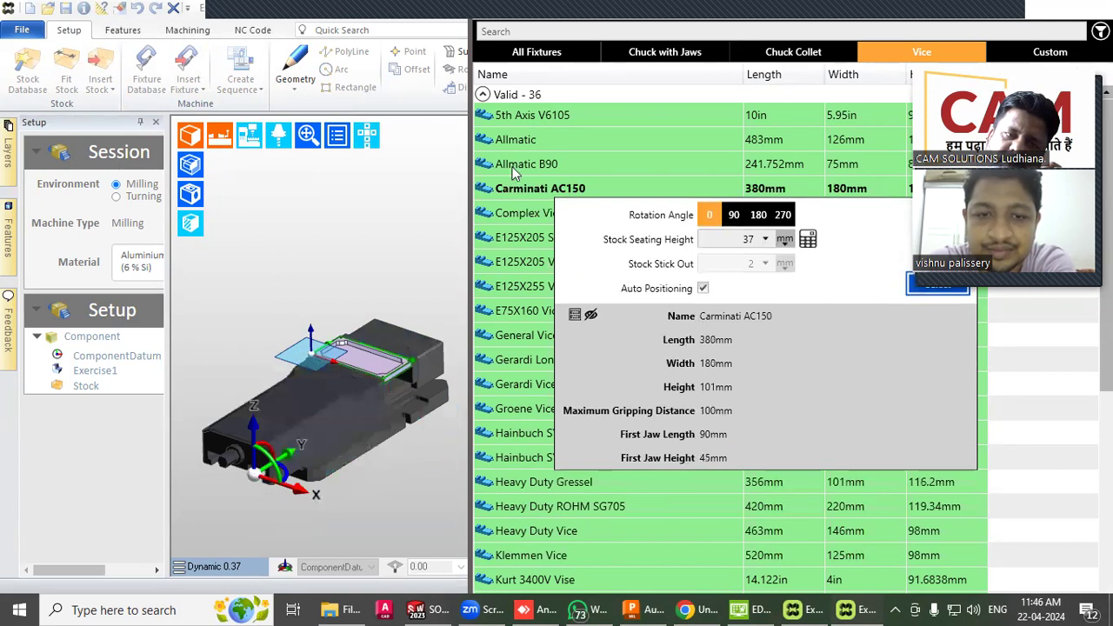
left_click(513, 166)
left_click(512, 146)
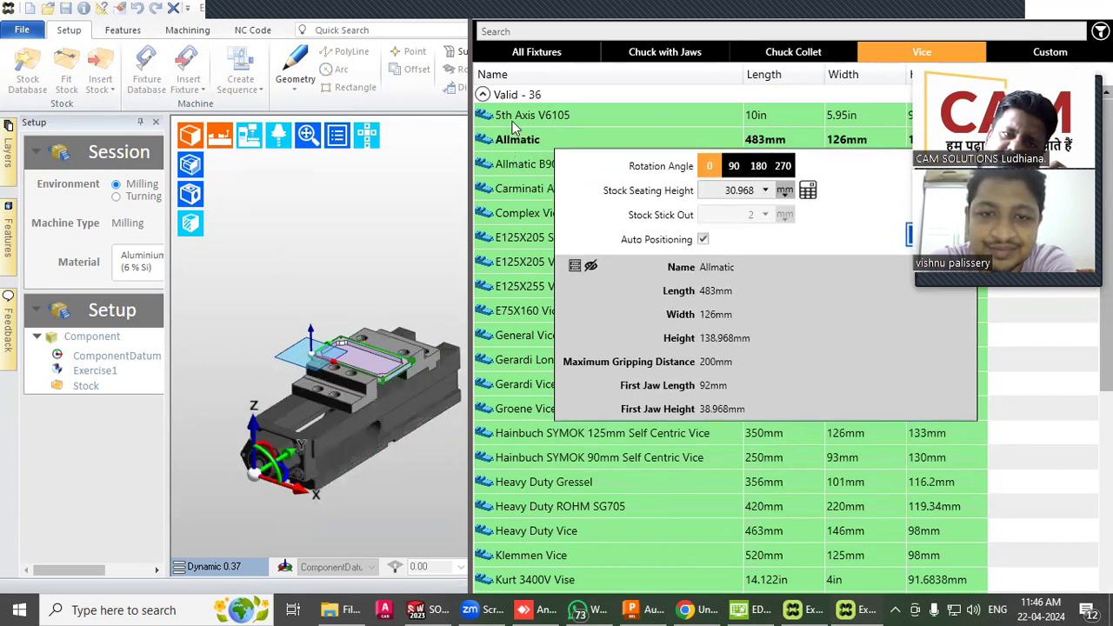
left_click(513, 122)
Compare the Allmatic B90, E125X205 Self-Centering, Gerardi Long and General vices on the part, ending on a preview of the E75X160 Vice
left_click(503, 174)
left_click(515, 237)
scroll(527, 269, "down", 1)
scroll(527, 269, "up", 1)
left_click(518, 309)
left_click(513, 359)
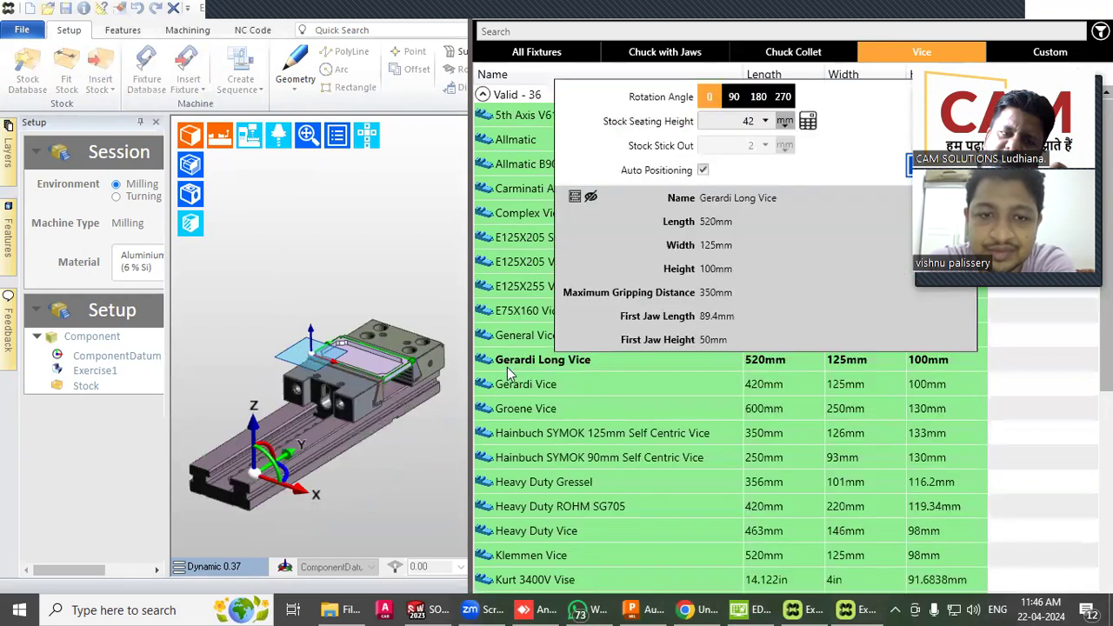
left_click(513, 344)
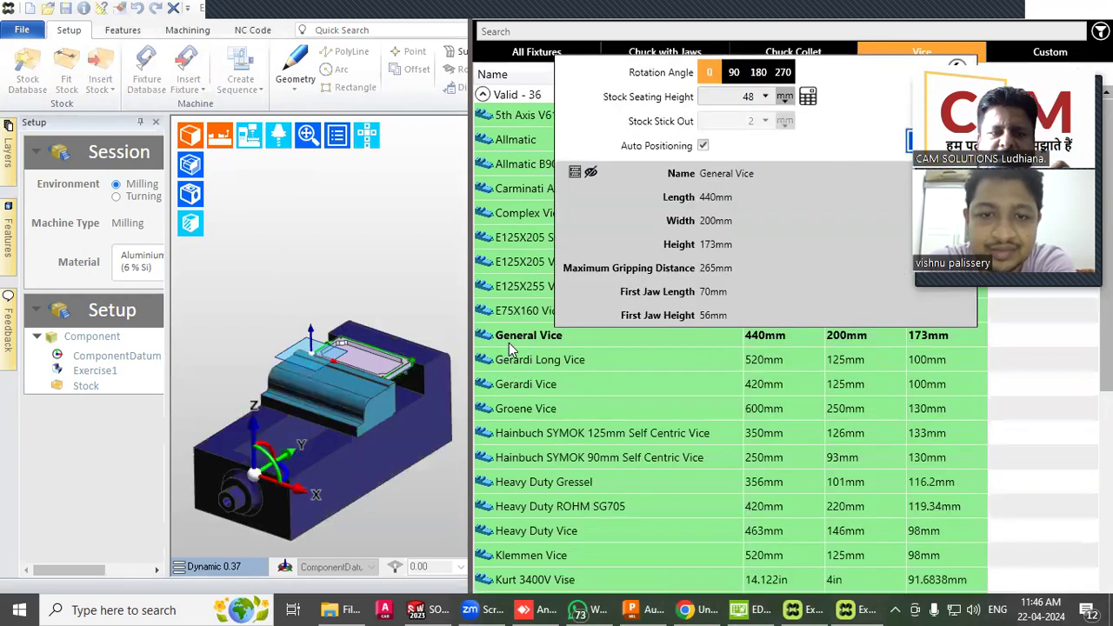
left_click(513, 359)
left_click(517, 318)
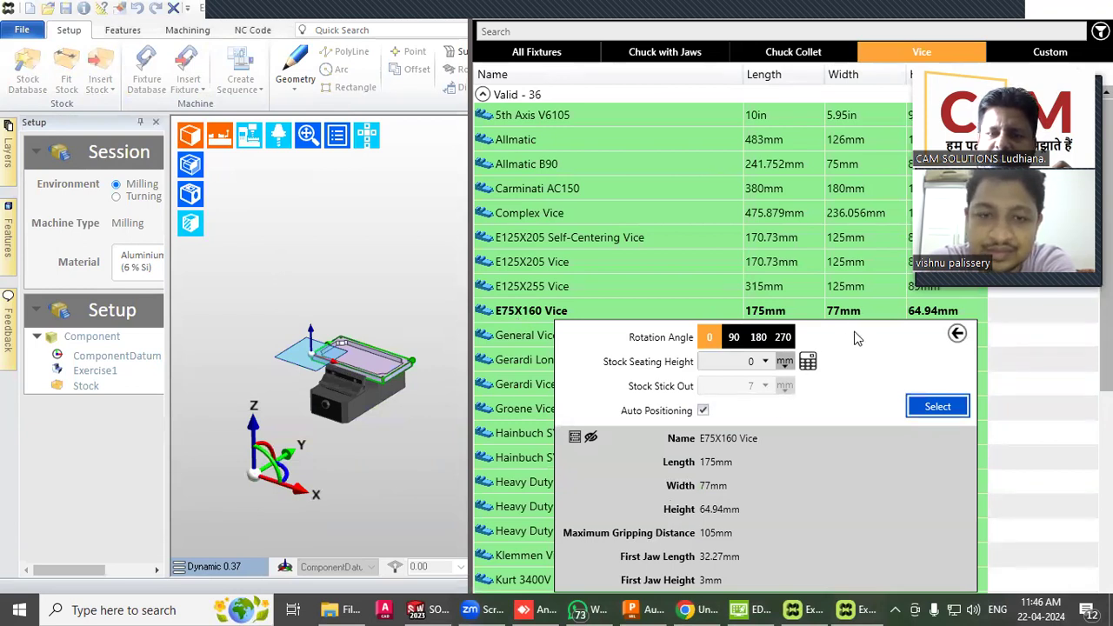
Try rotation angles 270 and 90 on the E75X160 Vice, set 180, and select it as the fixture
left_click(757, 339)
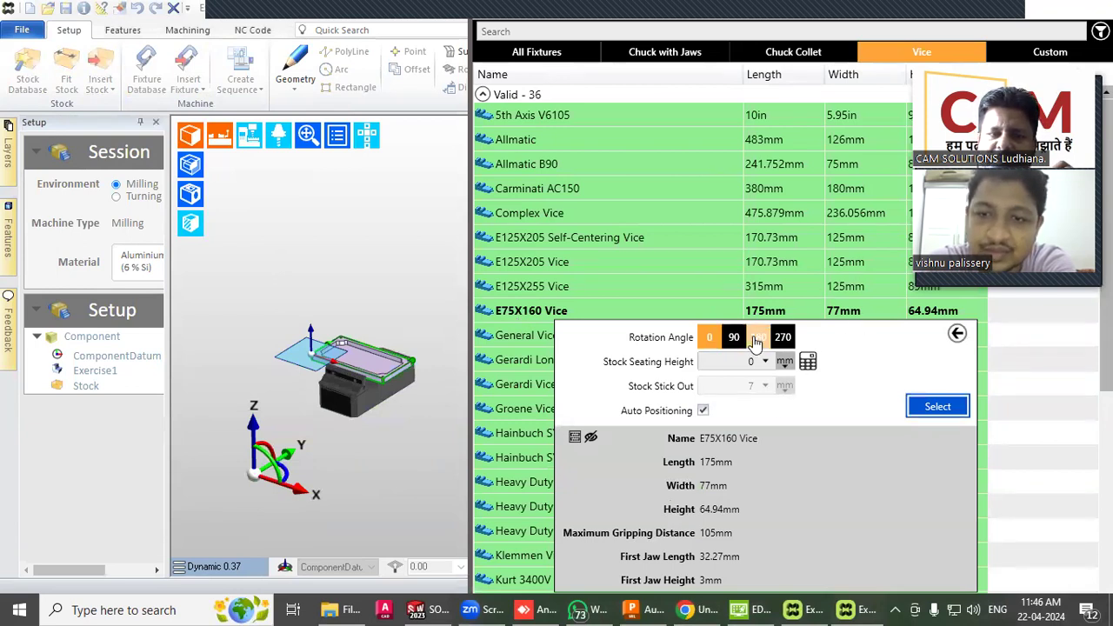
left_click(782, 339)
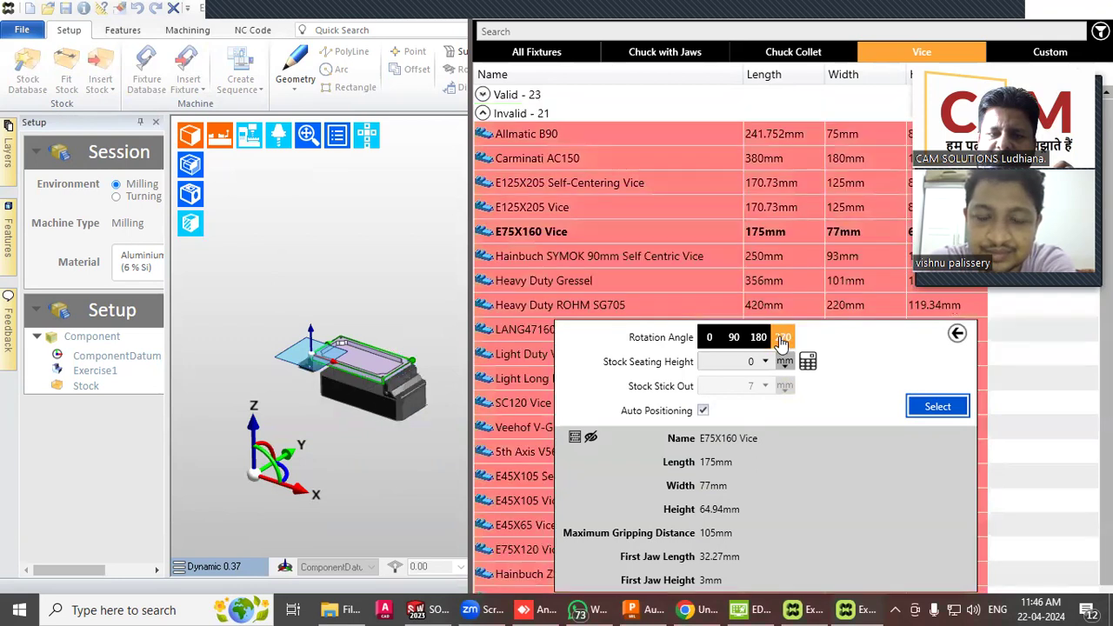
left_click(734, 338)
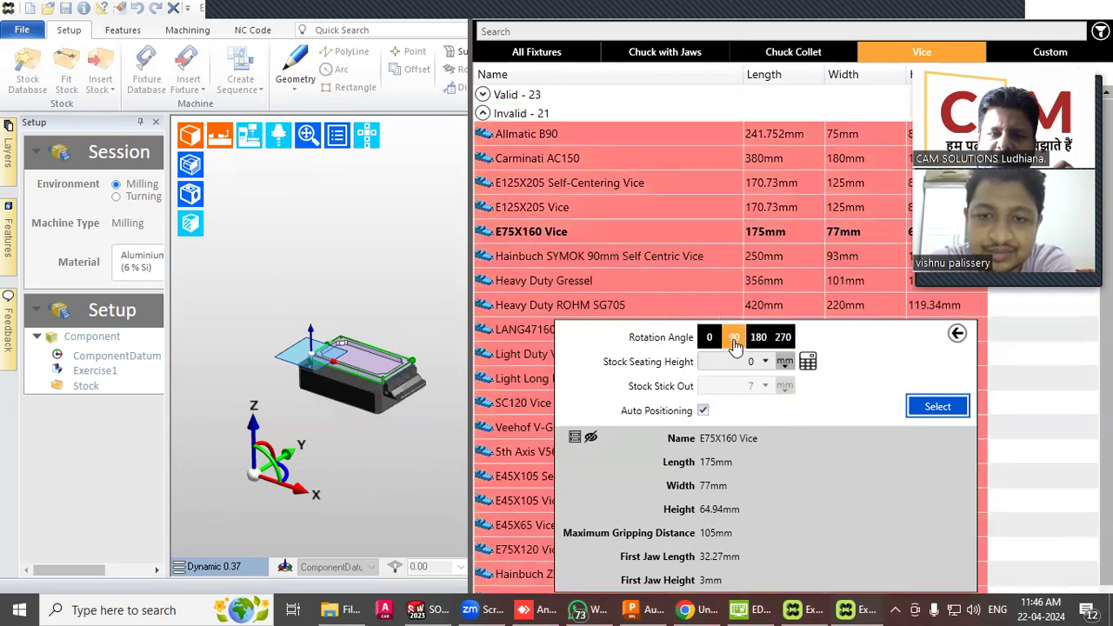
left_click(757, 341)
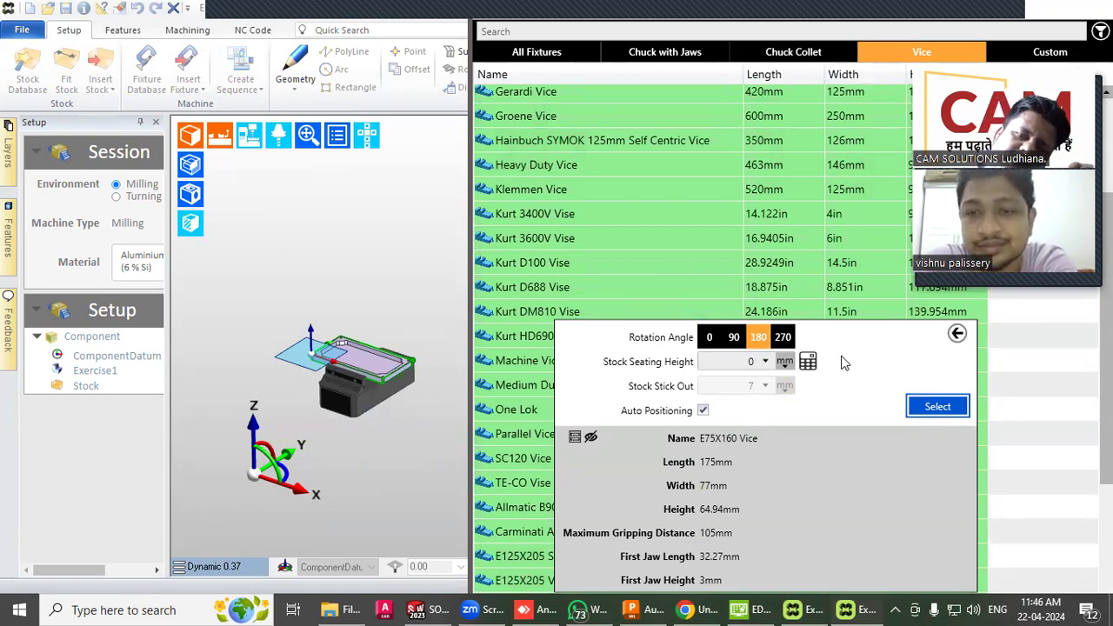
left_click(957, 415)
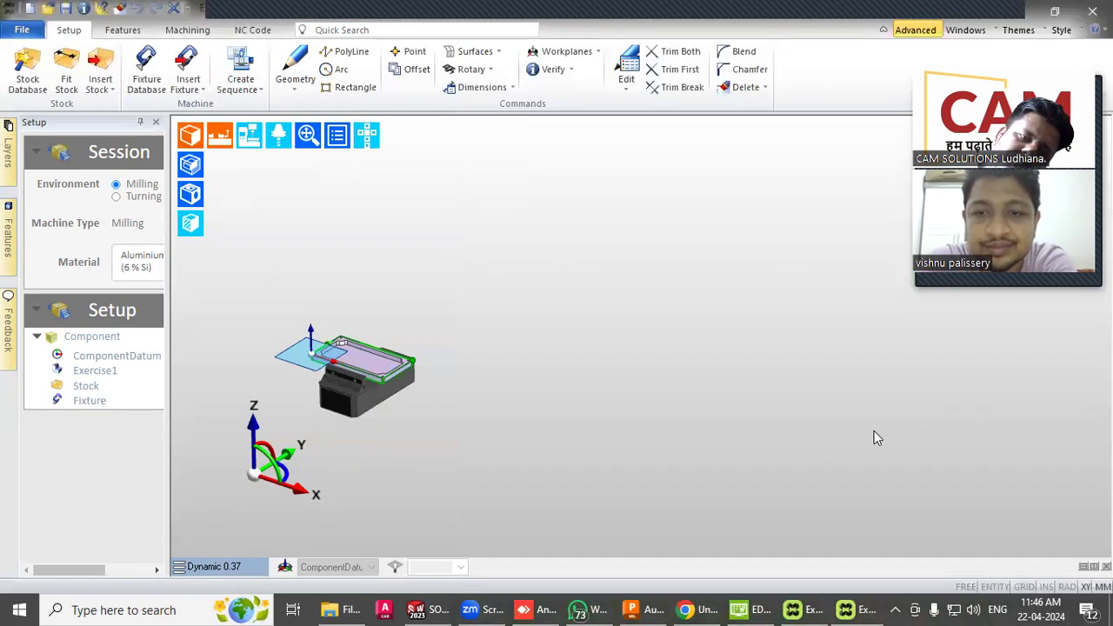
Examine how the E75X160 Vice sits under the part and where its jaws meet the stock edge
scroll(481, 407, "up", 7)
middle_click_drag(685, 371, 530, 320)
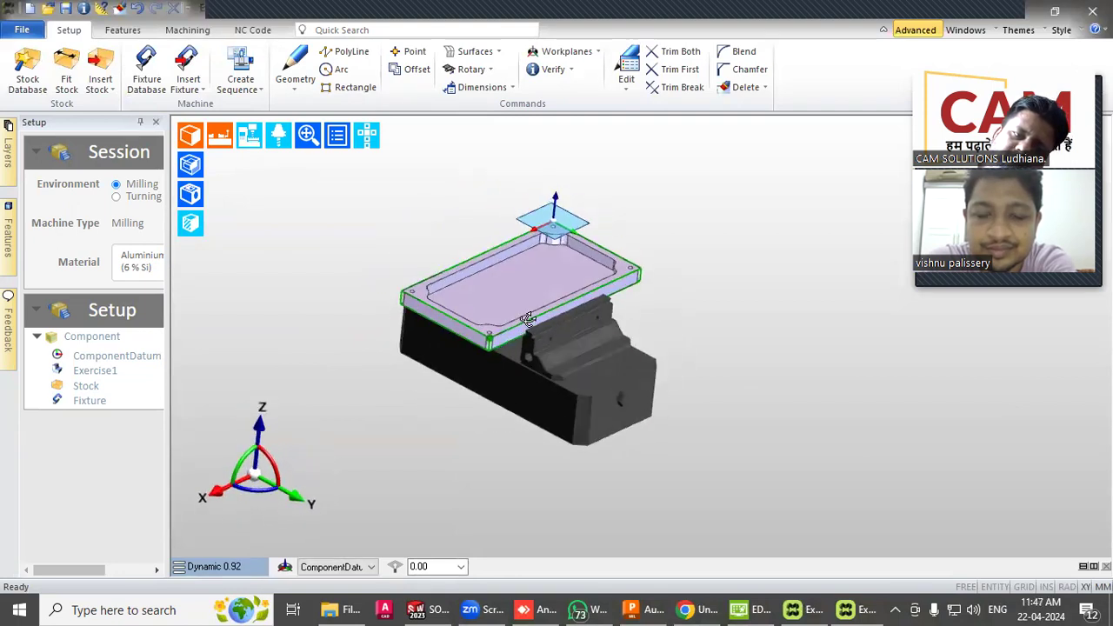
scroll(514, 333, "up", 2)
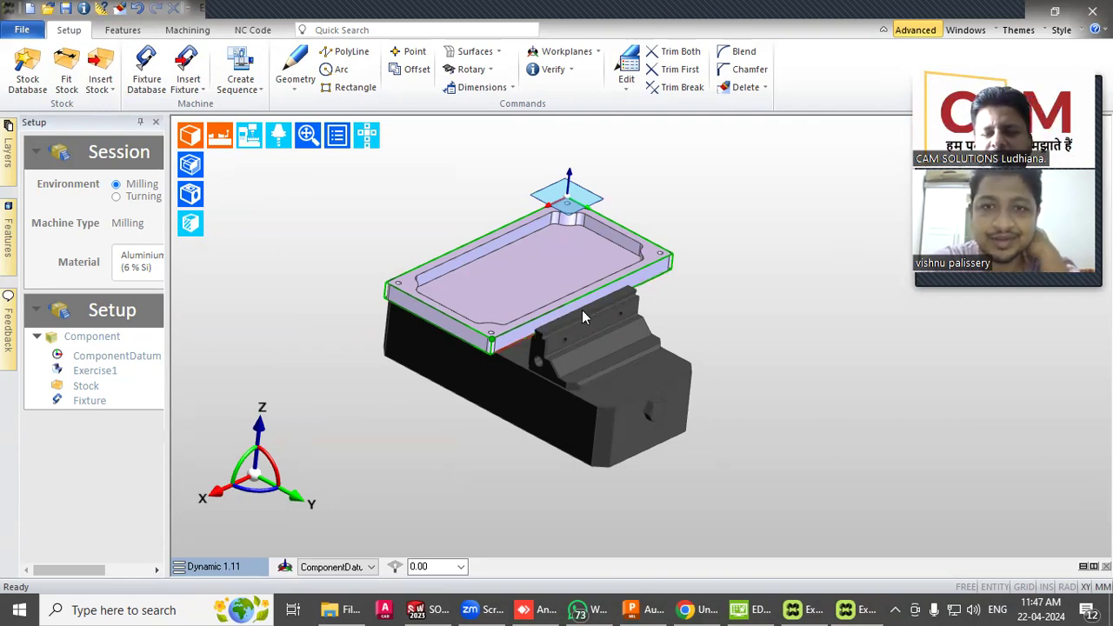
mouse_move(595, 307)
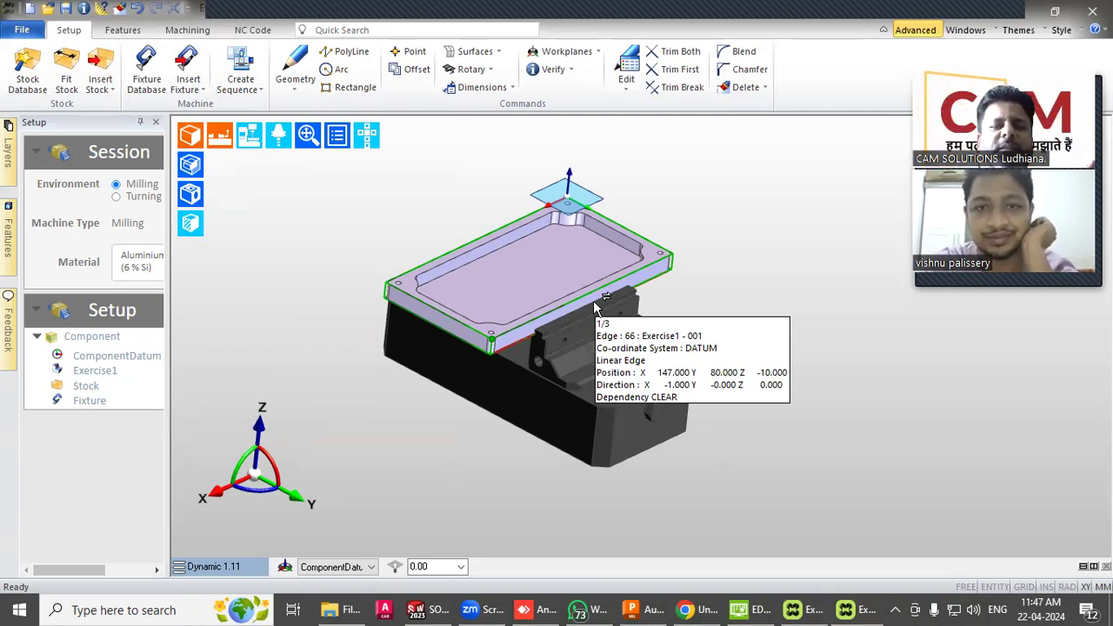
middle_click_drag(812, 366, 528, 306)
scroll(487, 266, "up", 2)
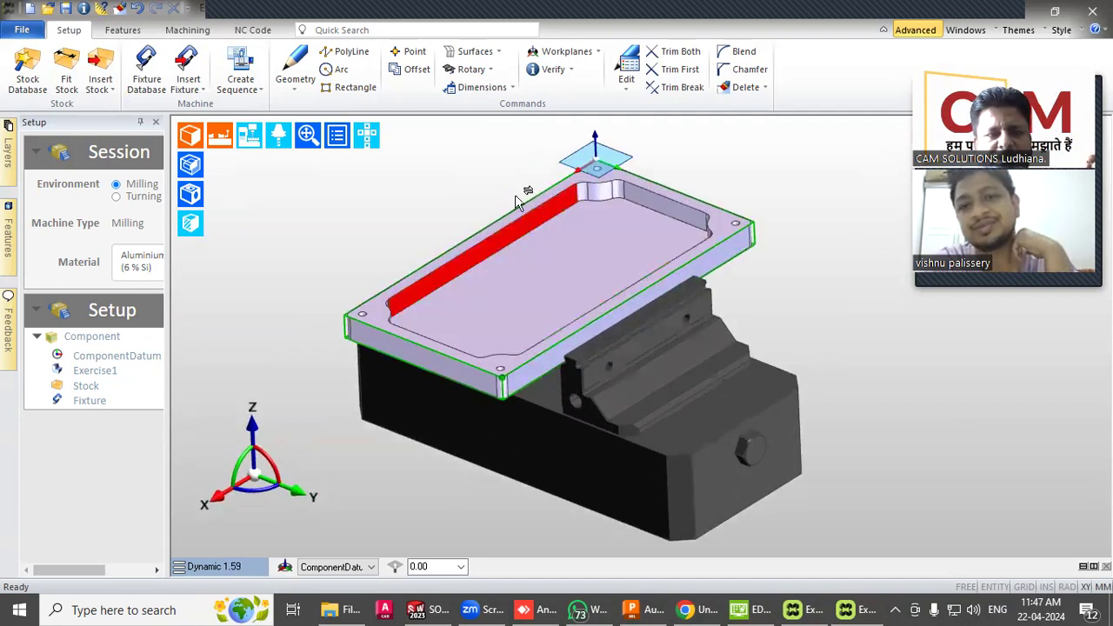
Create a milling sequence on Sample Mill Vertical mm.mcp with New Toolkit.6, using ComponentDatum and Primary Component Location
left_click(254, 93)
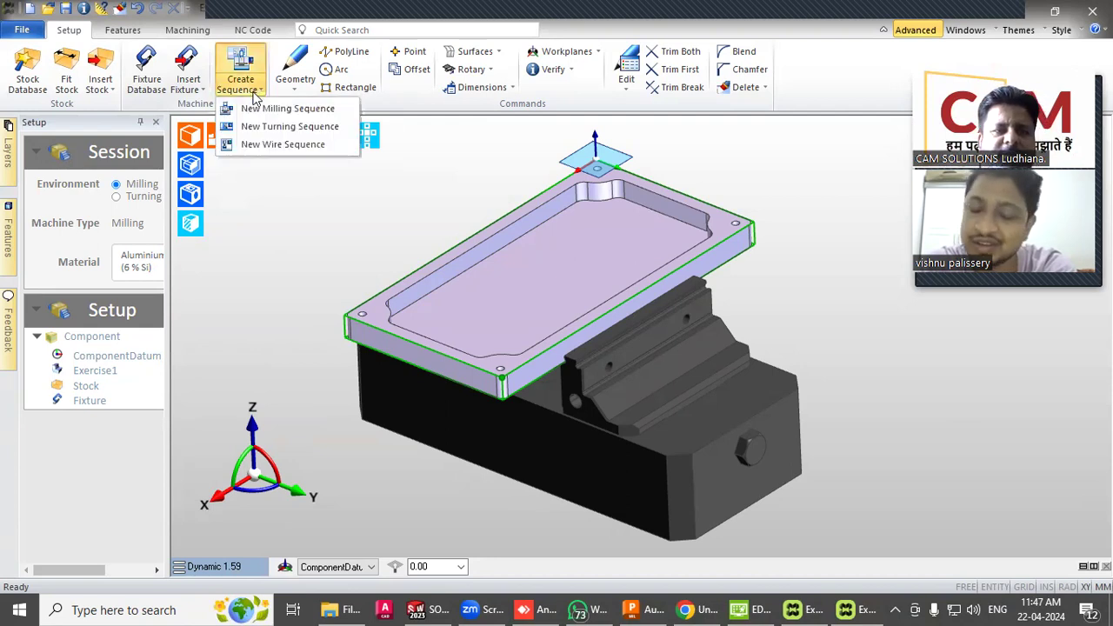
left_click(253, 110)
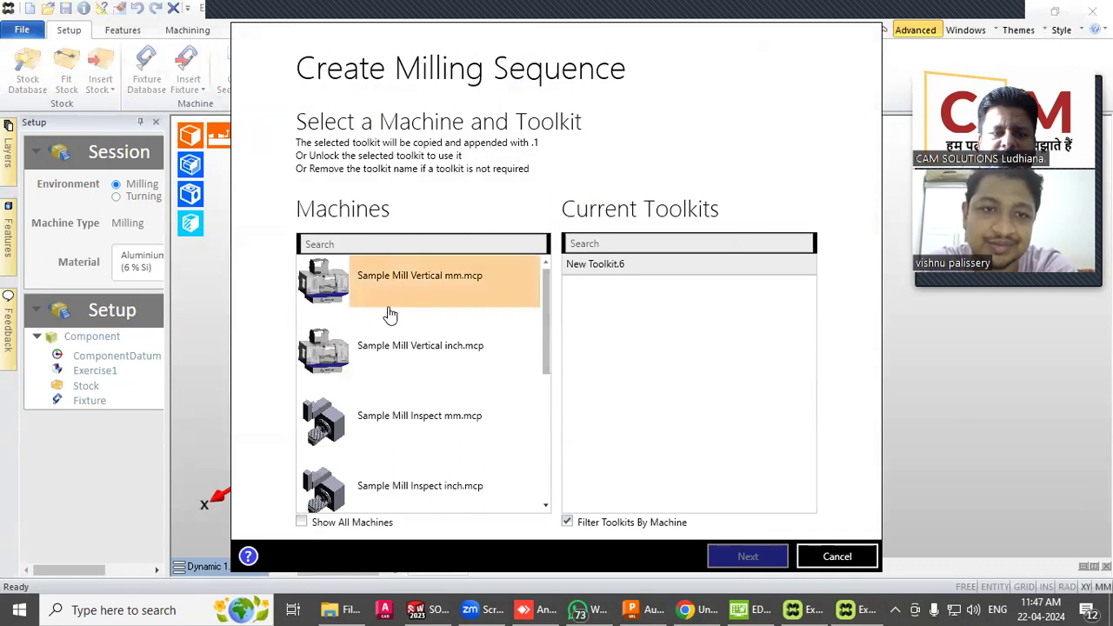
scroll(390, 315, "down", 3)
scroll(392, 380, "down", 3)
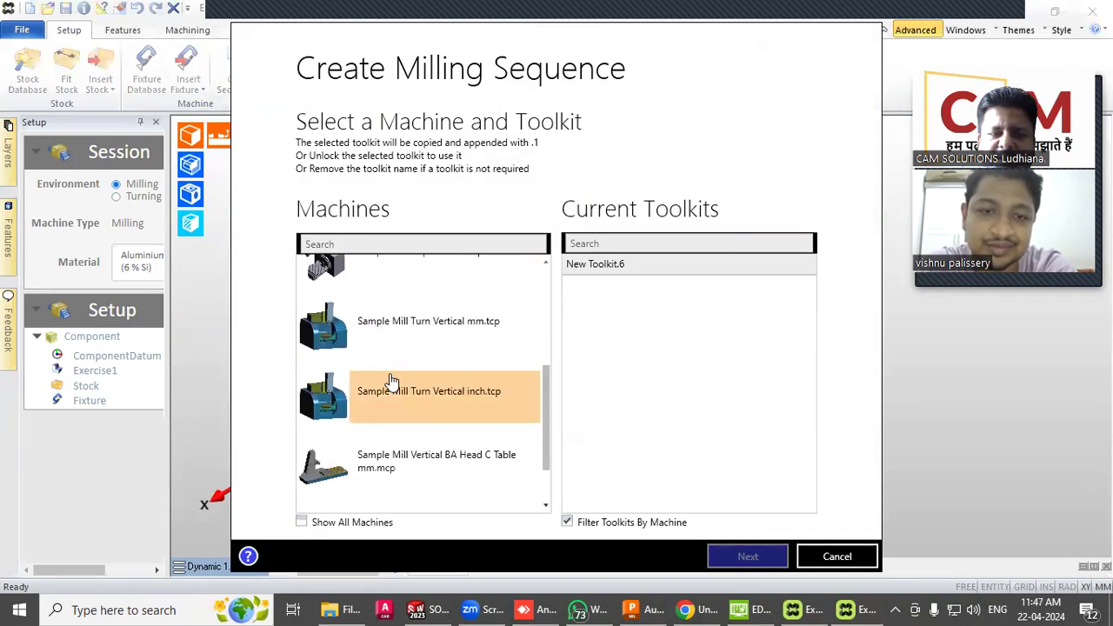
scroll(392, 381, "up", 7)
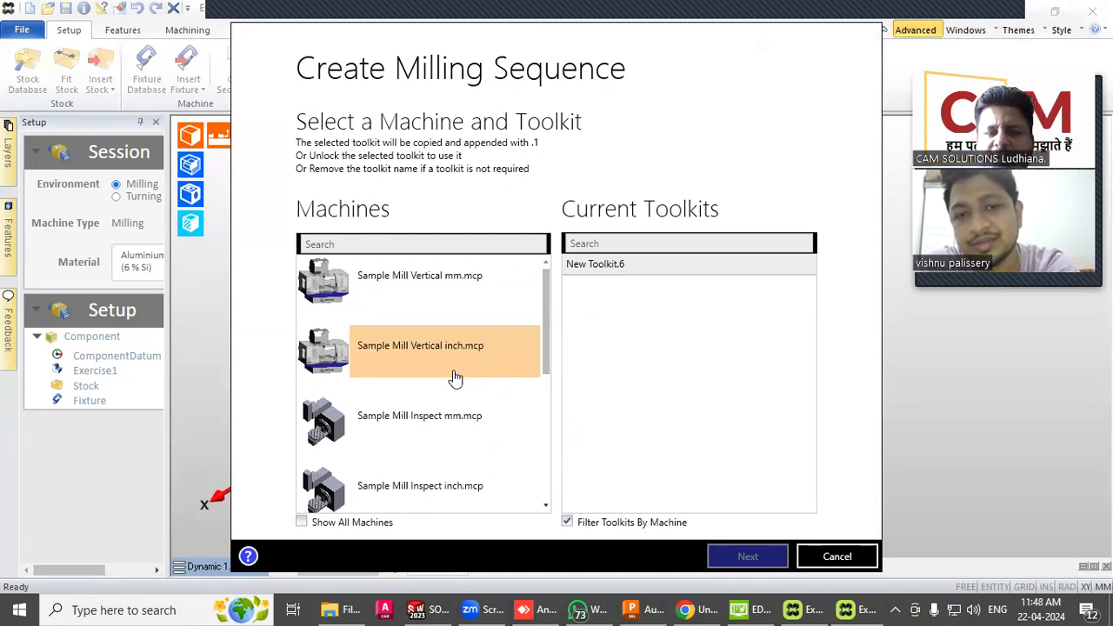
left_click(434, 301)
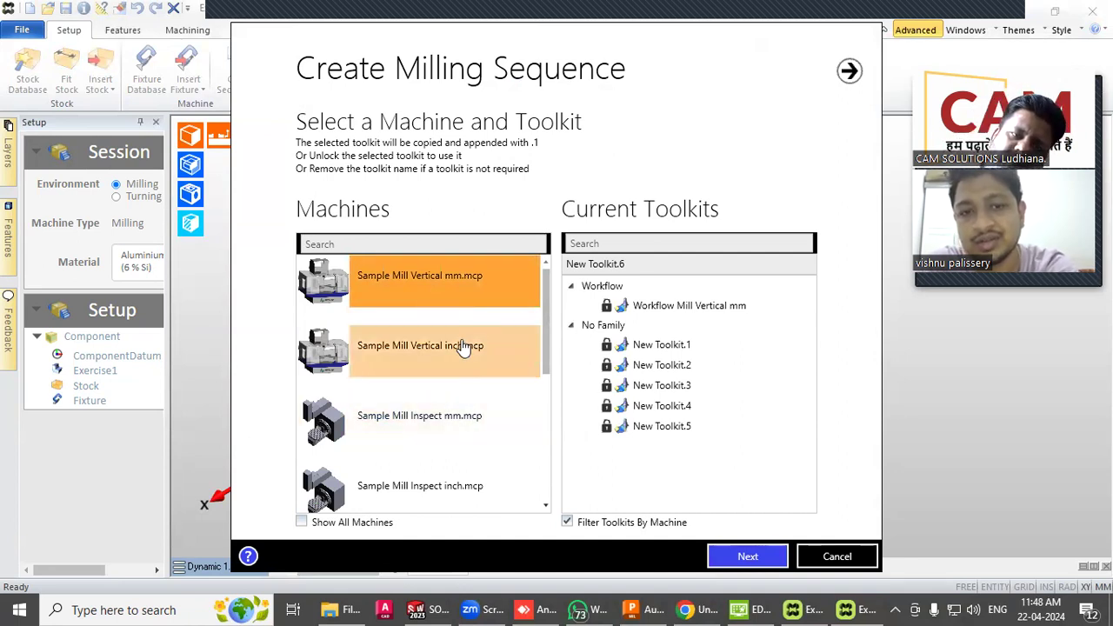
left_click(731, 557)
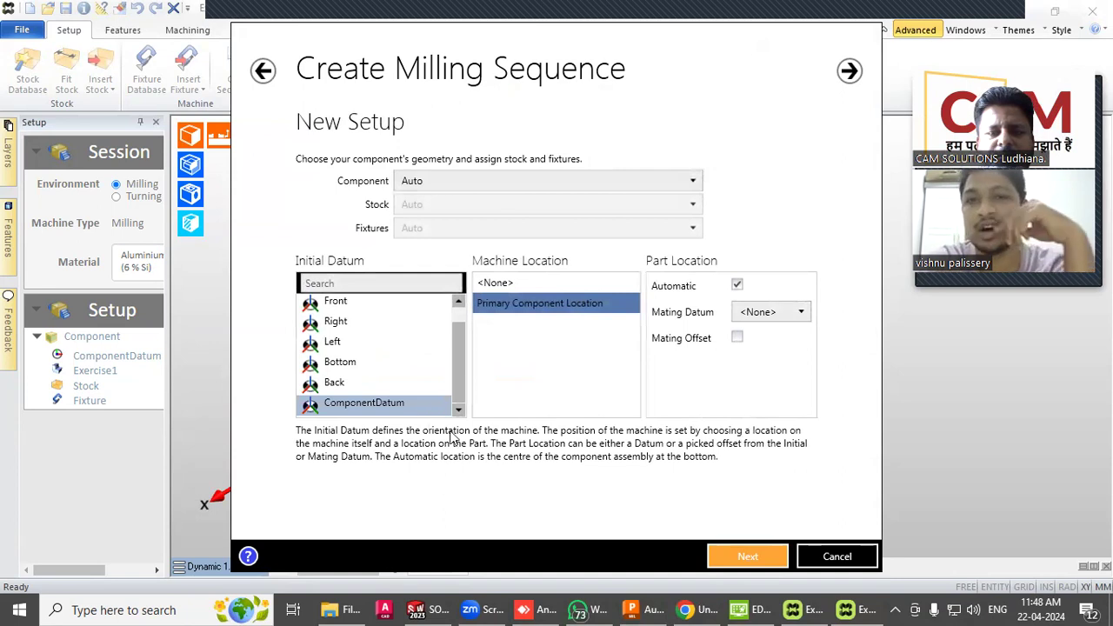
left_click(738, 558)
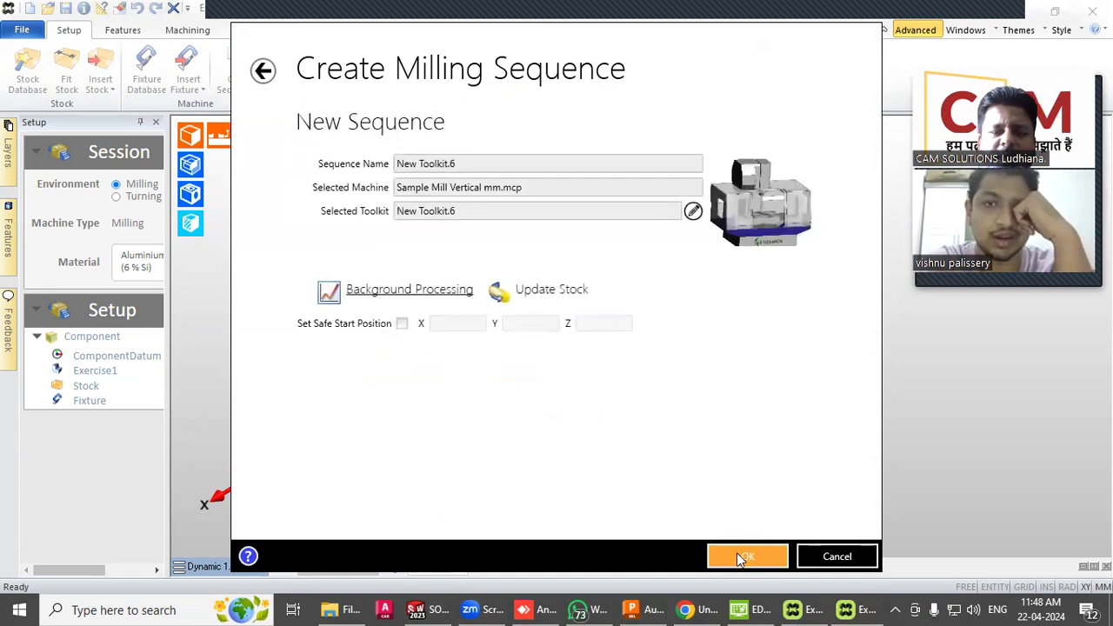
left_click(739, 558)
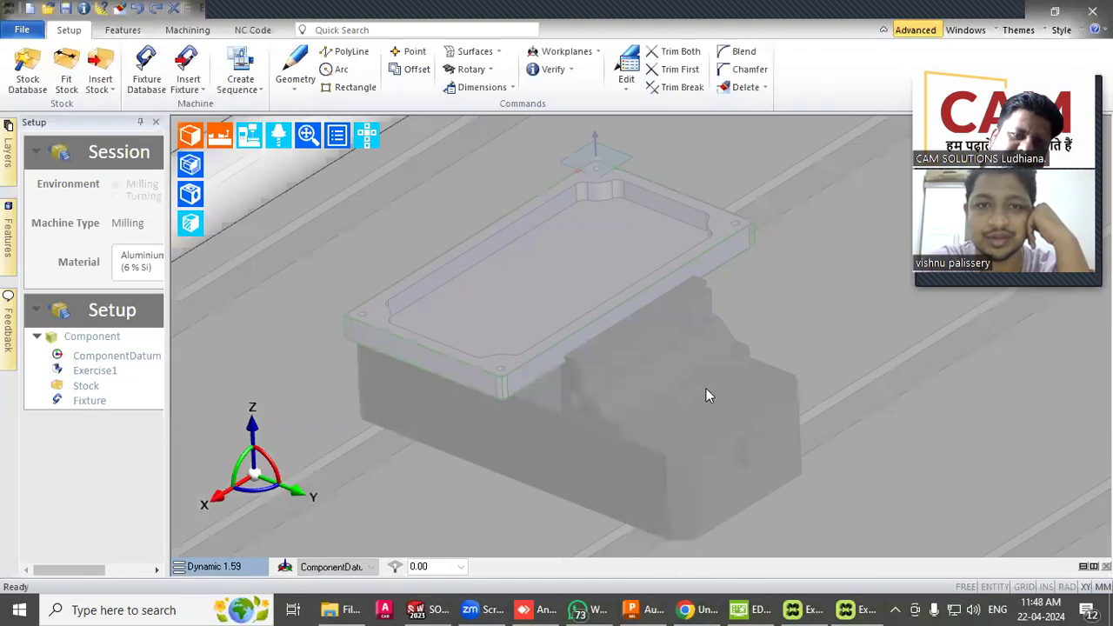
Examine the machine model and the position of the vice and part on its table
scroll(640, 365, "down", 3)
scroll(639, 363, "down", 3)
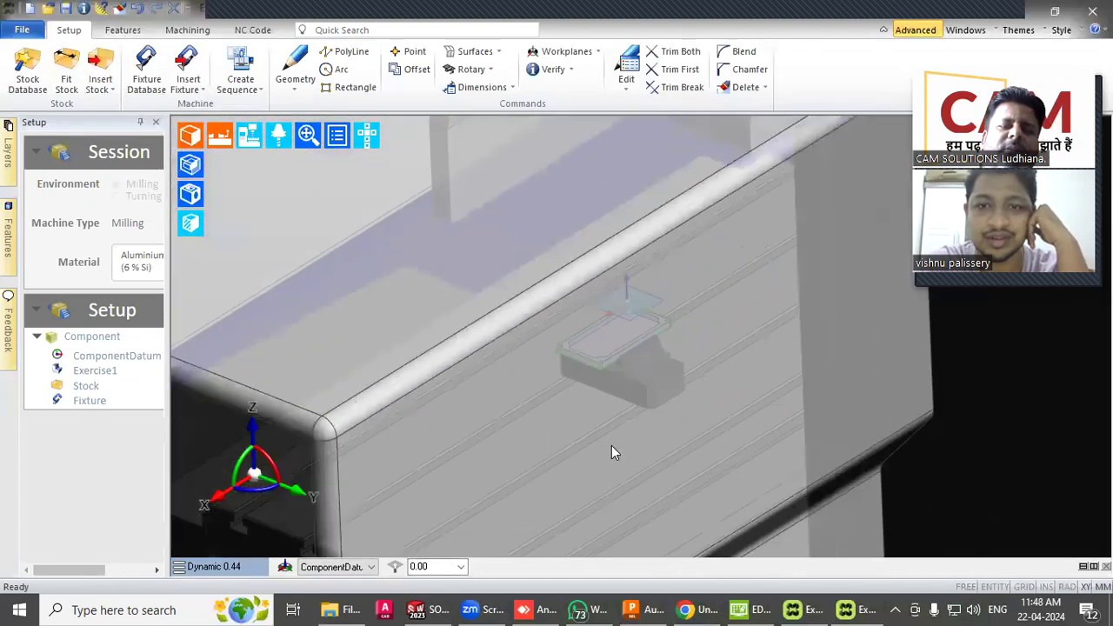
middle_click_drag(612, 445, 681, 426)
scroll(641, 414, "down", 7)
middle_click_drag(548, 386, 600, 400)
scroll(600, 400, "up", 5)
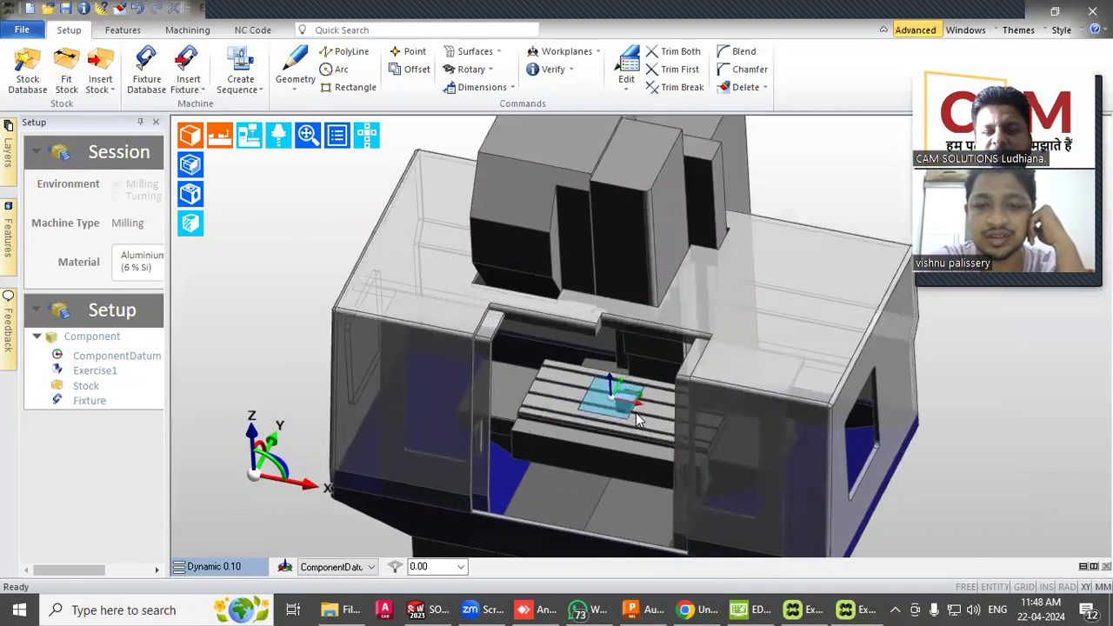
scroll(600, 400, "up", 1)
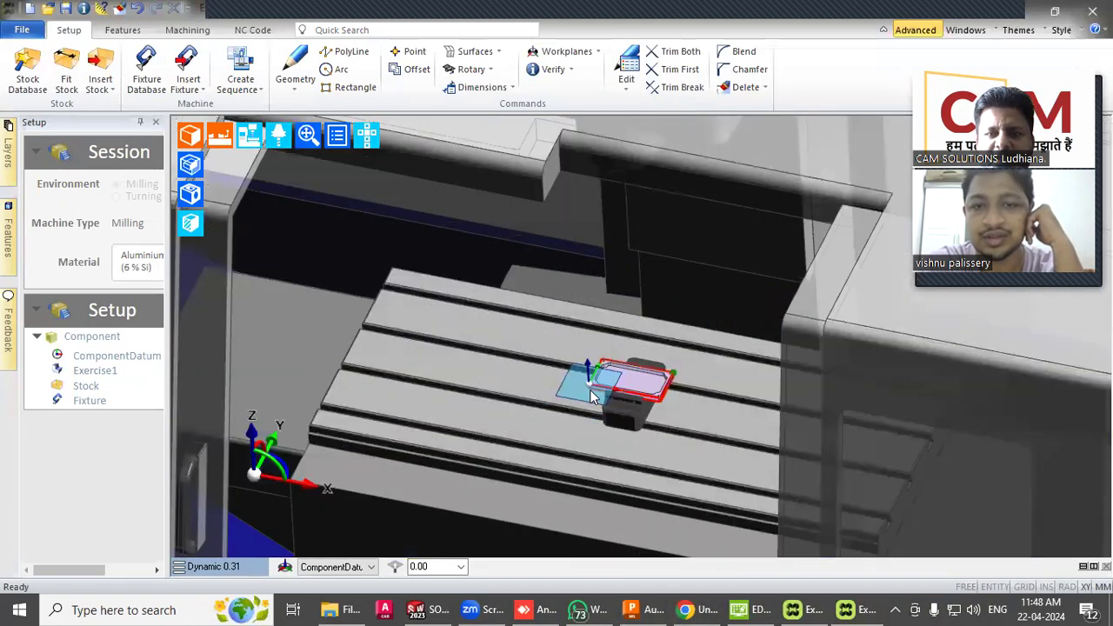
middle_click_drag(604, 396, 621, 317)
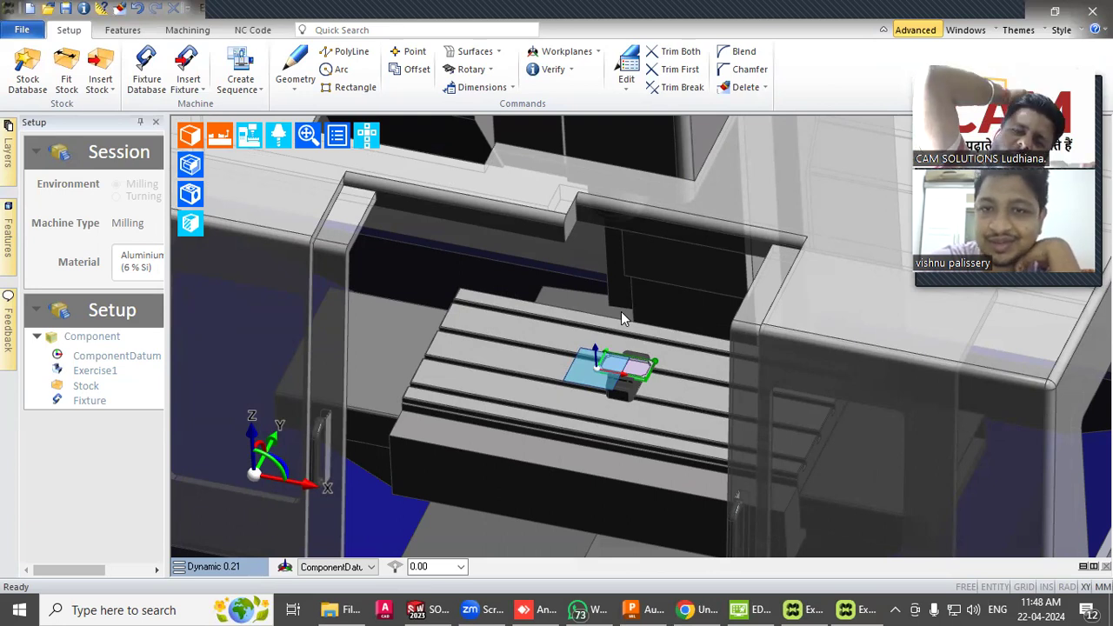
scroll(621, 312, "down", 5)
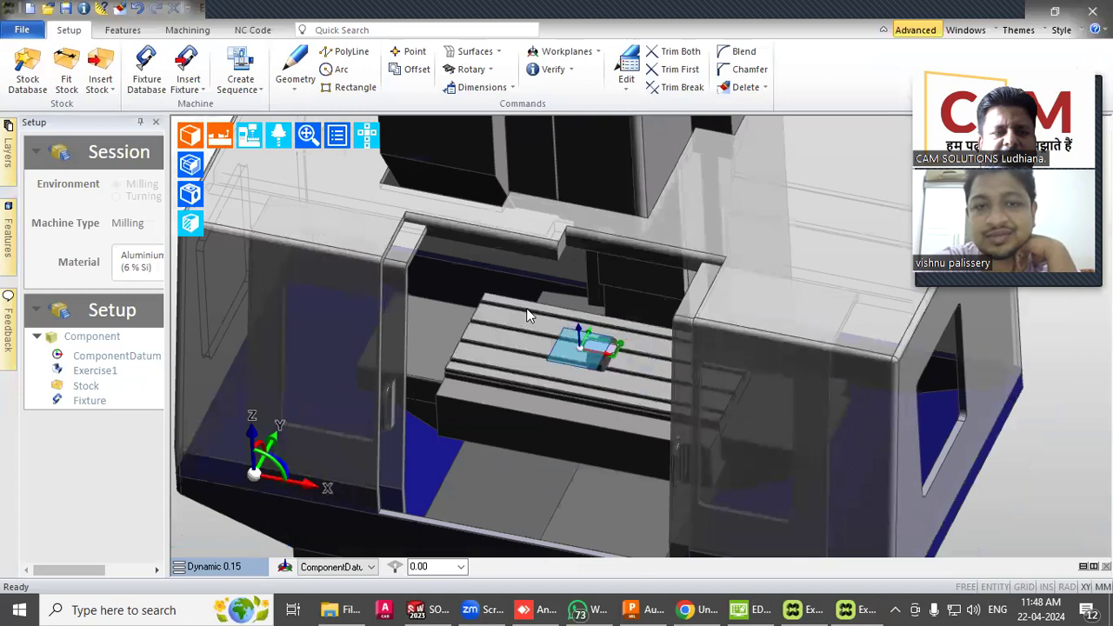
Hide all of the machine graphics, show them again for comparison, and hide them so only part and vice are displayed
left_click(246, 137)
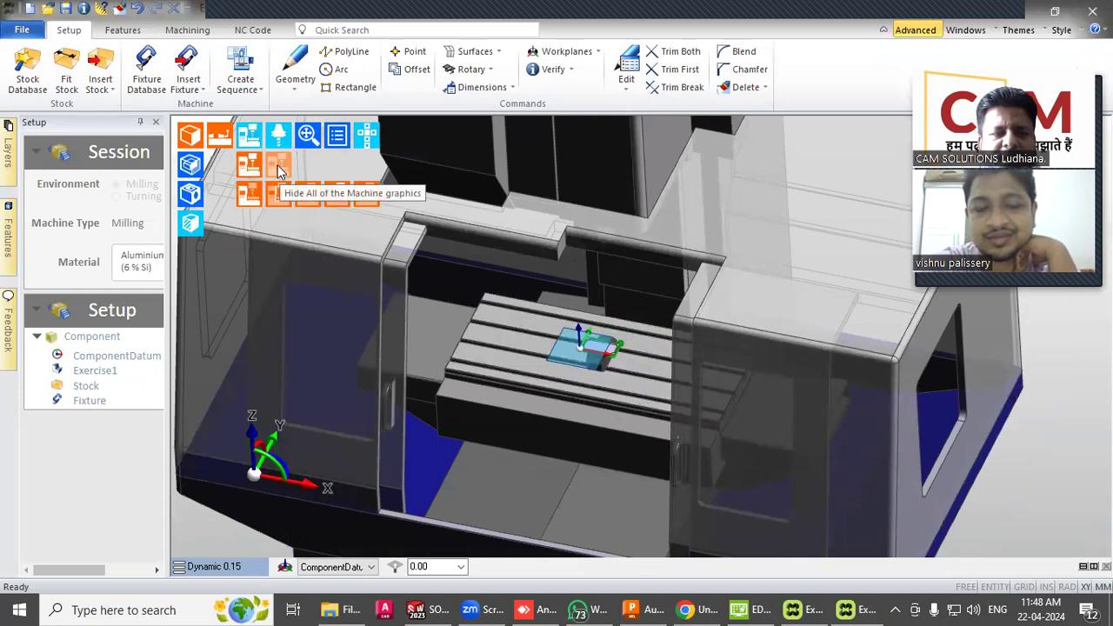
left_click(279, 169)
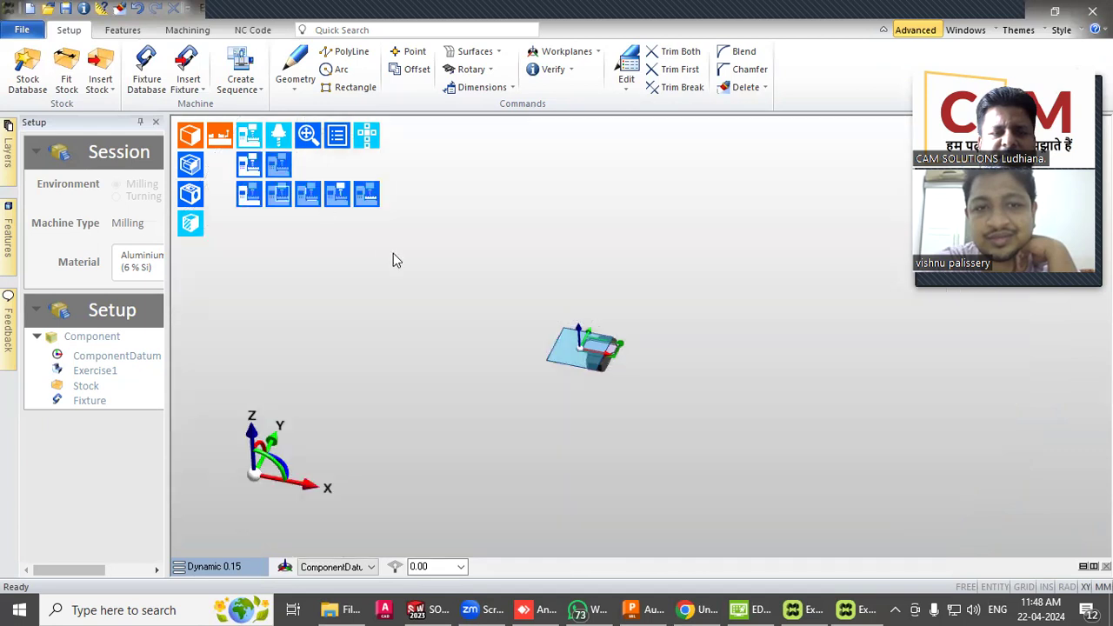
scroll(614, 348, "up", 5)
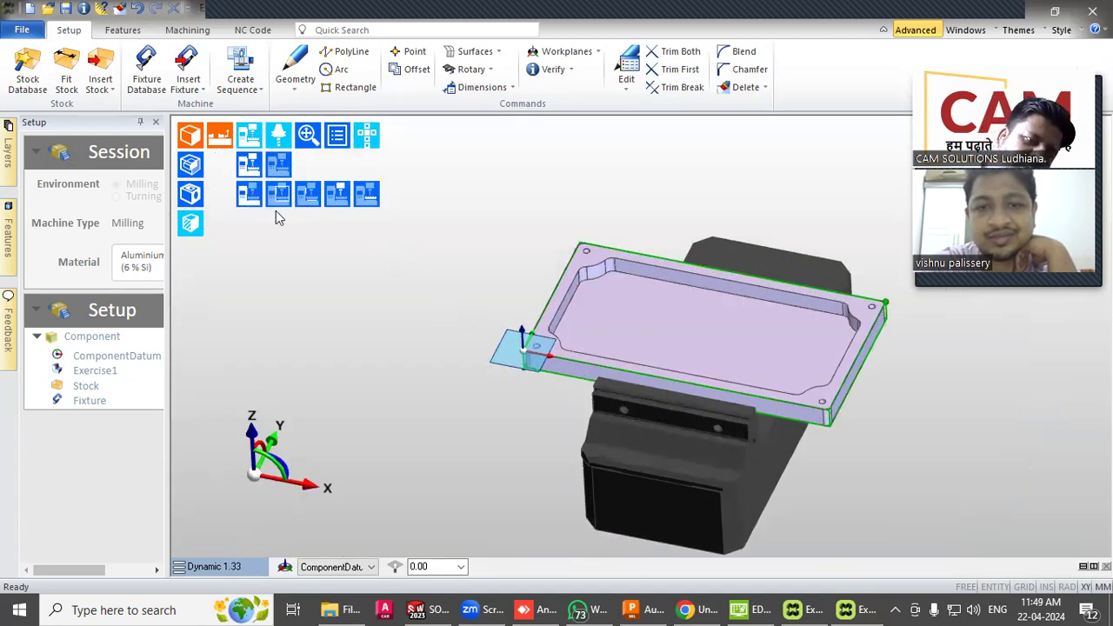
left_click(250, 168)
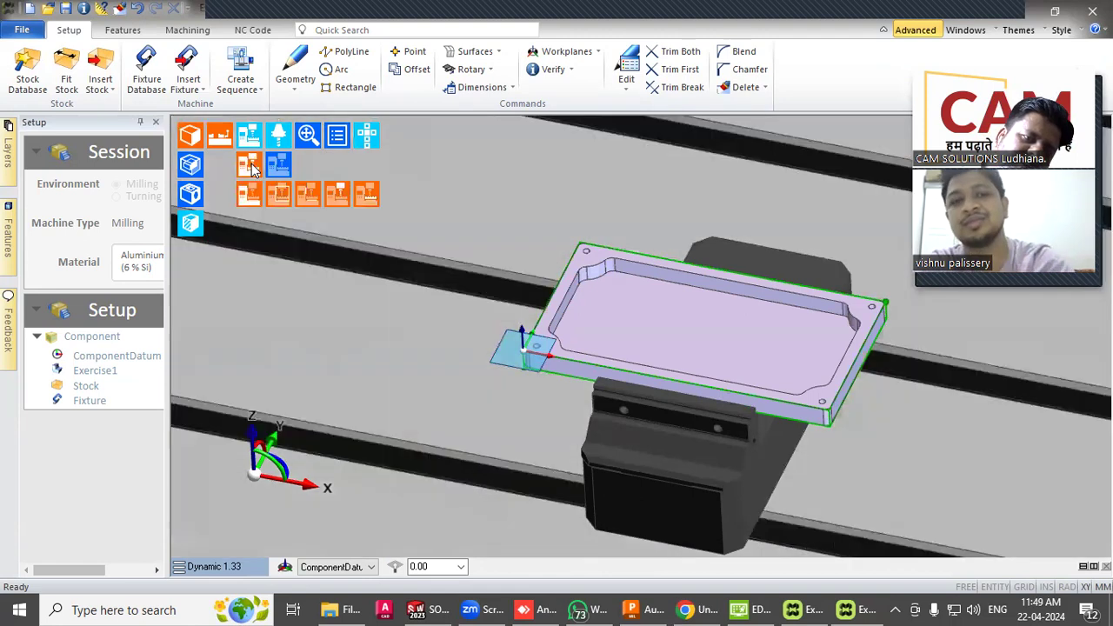
left_click(276, 168)
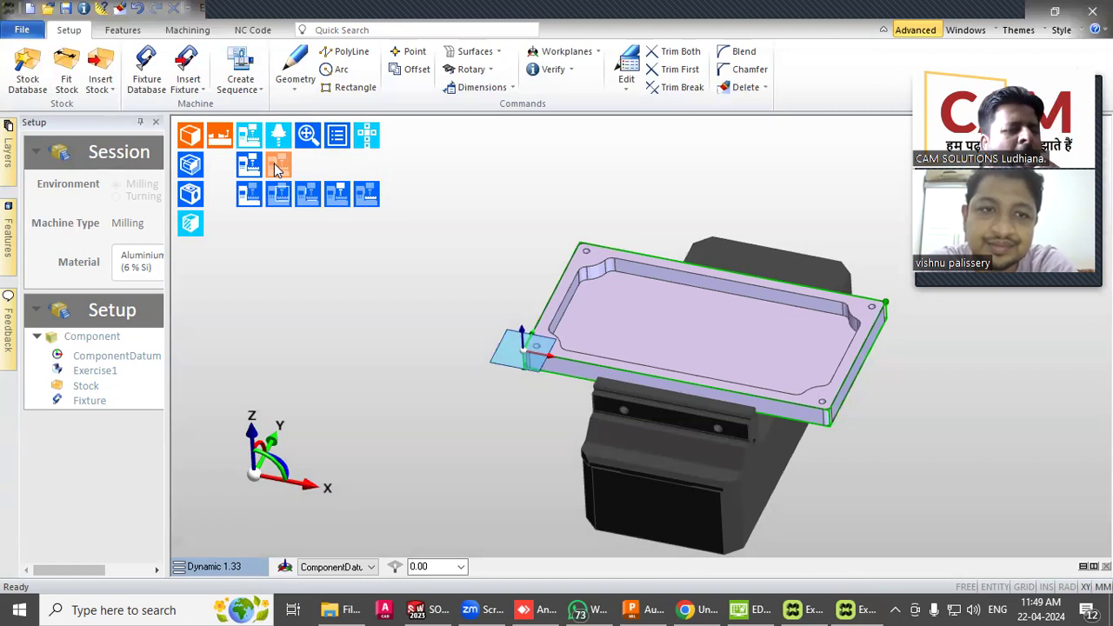
scroll(539, 346, "down", 2)
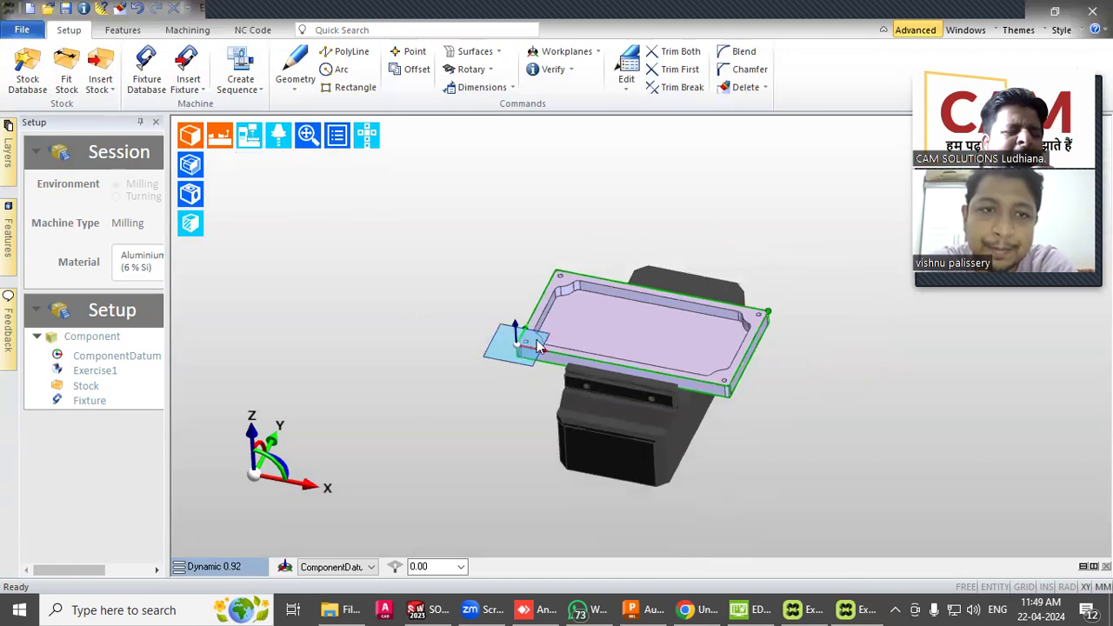
middle_click_drag(614, 467, 530, 323)
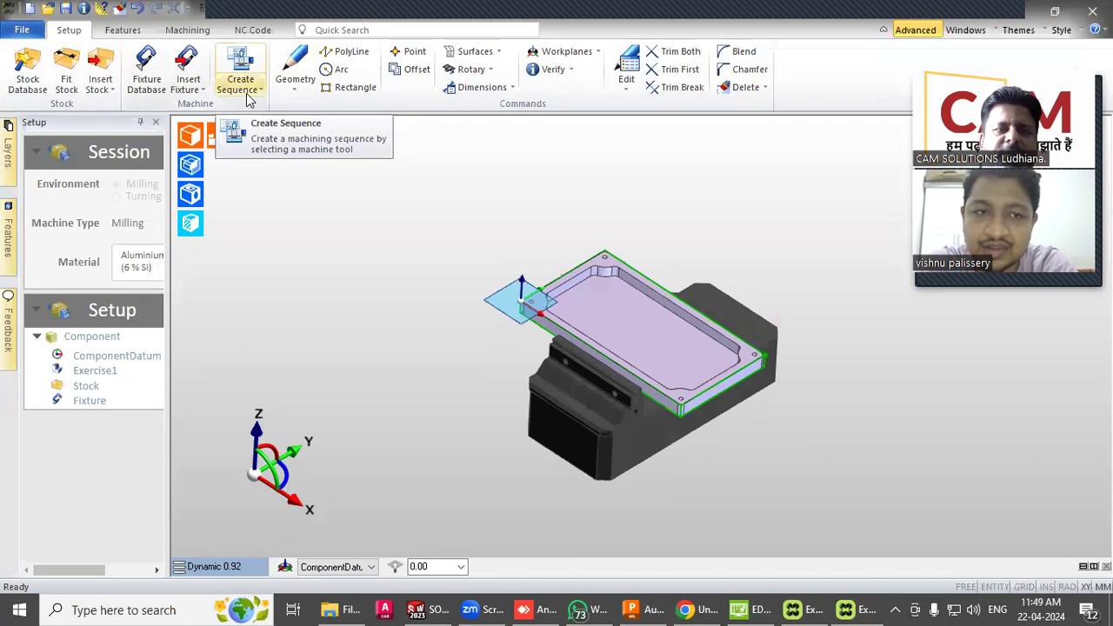
Look through the Features and Machining environments and return to Setup
left_click(130, 31)
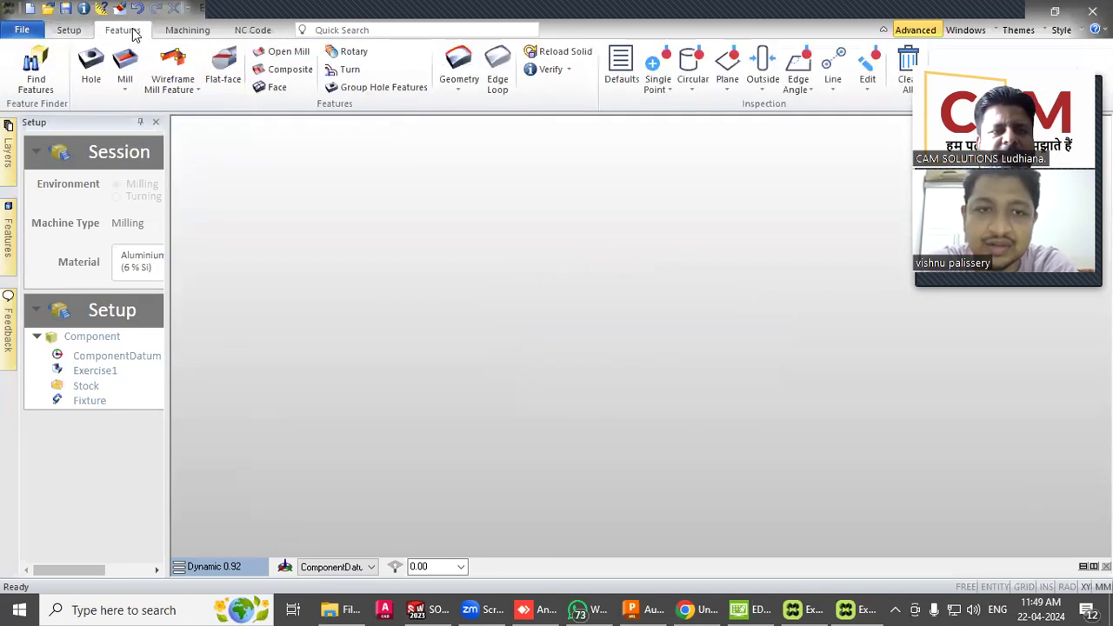
left_click(193, 33)
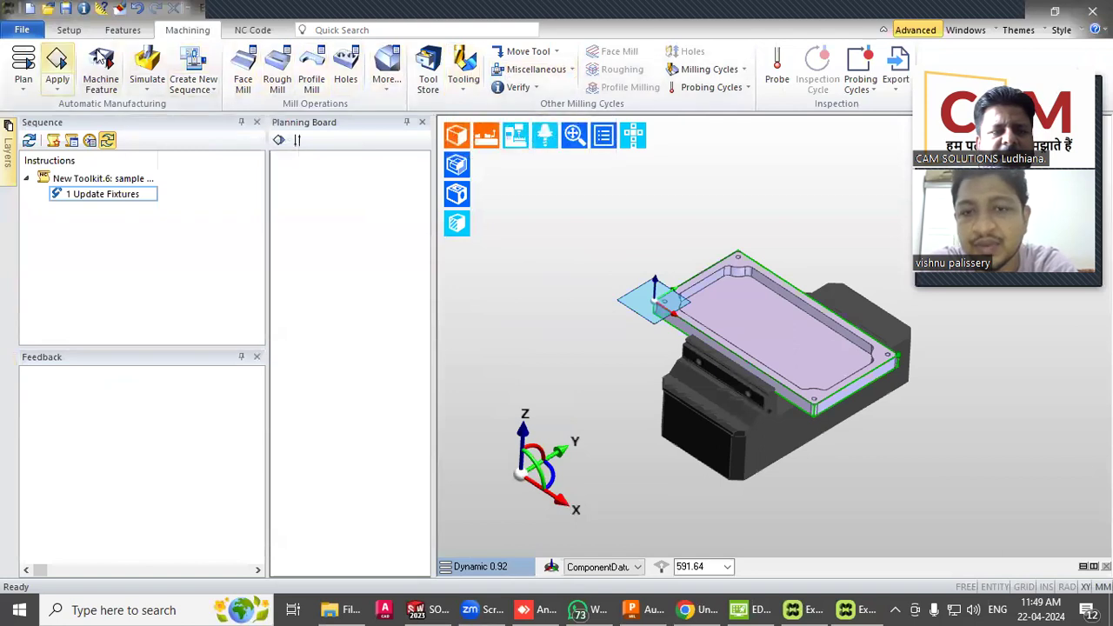
left_click(122, 30)
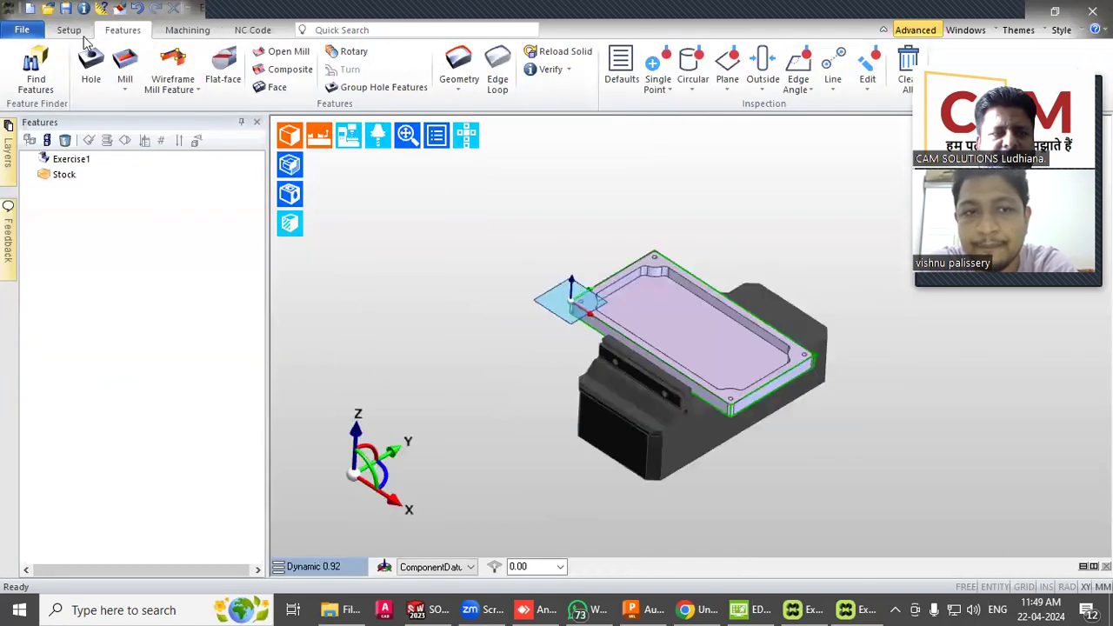
left_click(69, 31)
Run Feature Finder on the part with 2D Pockets, 2D Bosses, Open Pockets, Open Mill, Flat Faces and Vertical Holes enabled
left_click(123, 32)
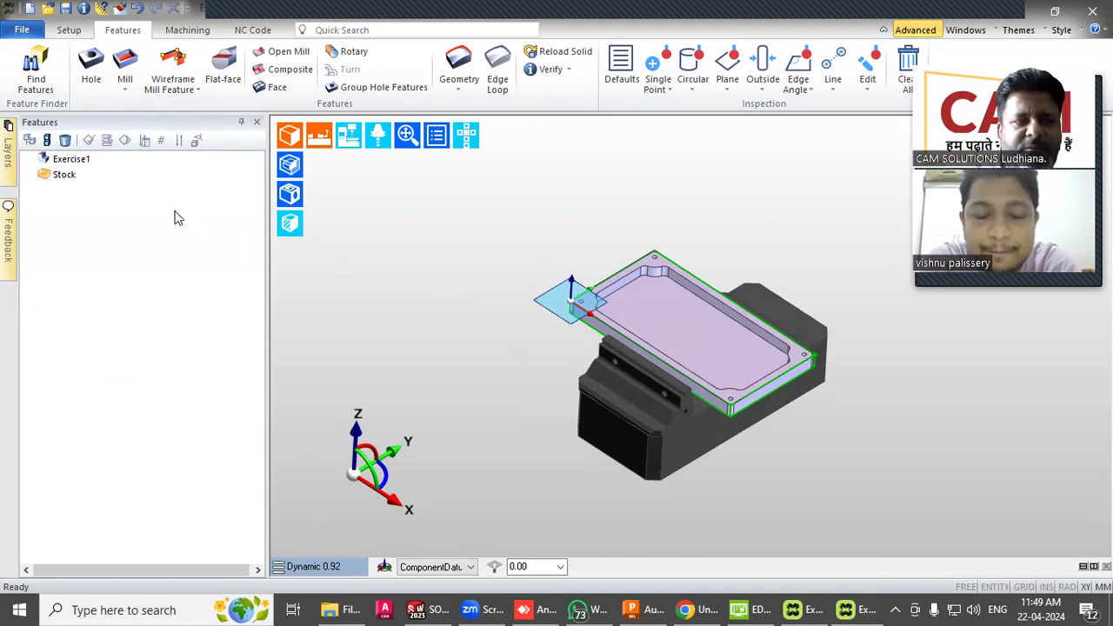
left_click(36, 77)
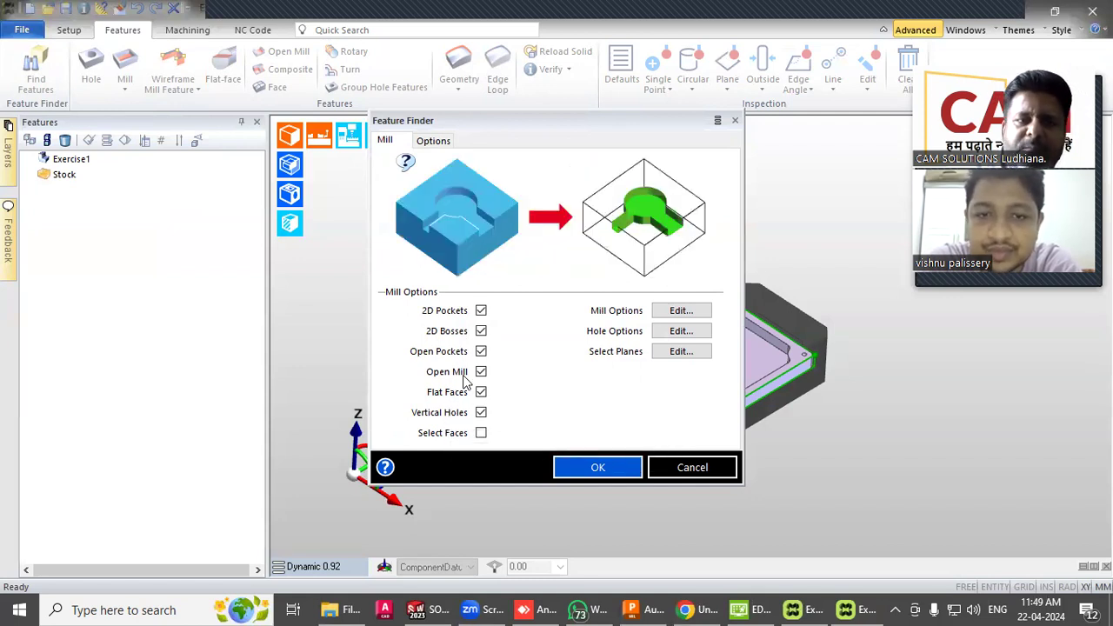
left_click(582, 468)
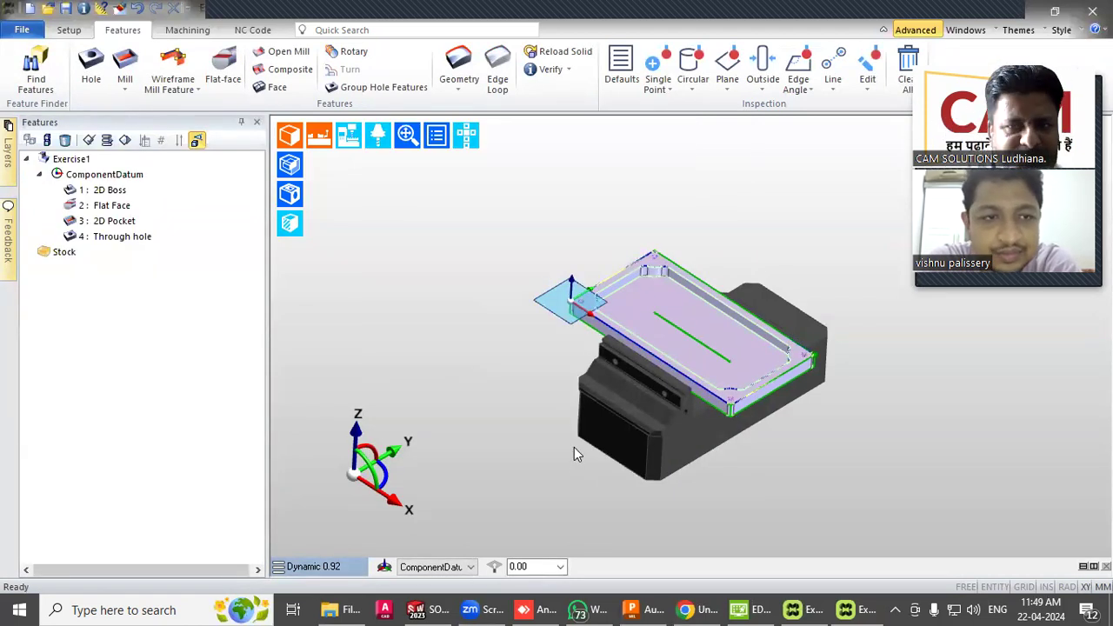
Examine the found features on the part: the 2D Boss, Flat Face, 2D Pocket and Through hole
left_click(116, 192)
left_click(115, 207)
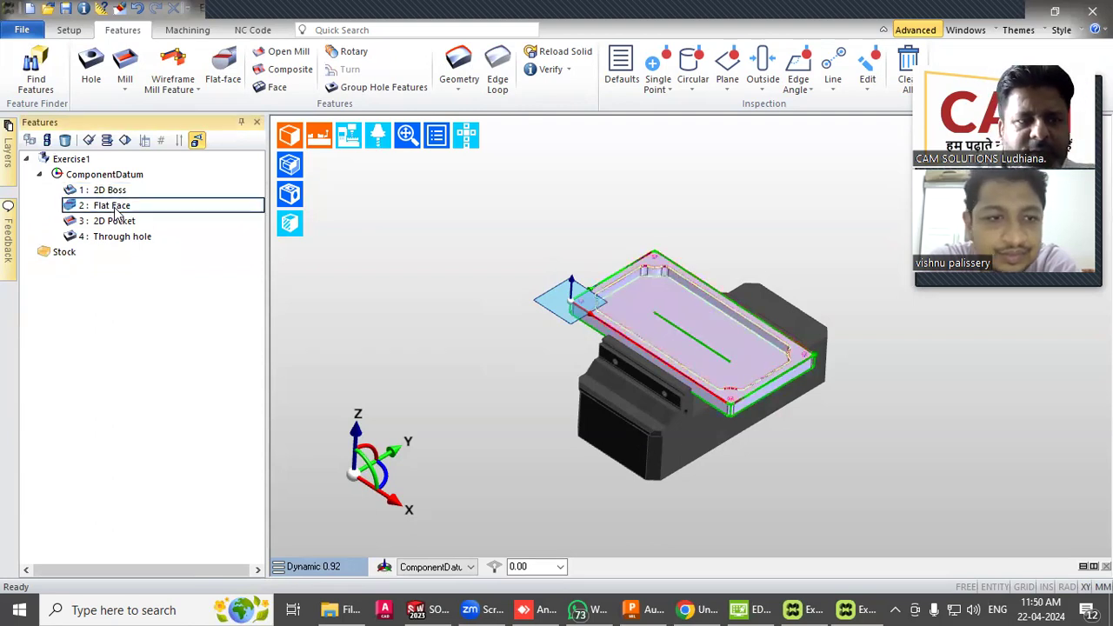
left_click(117, 222)
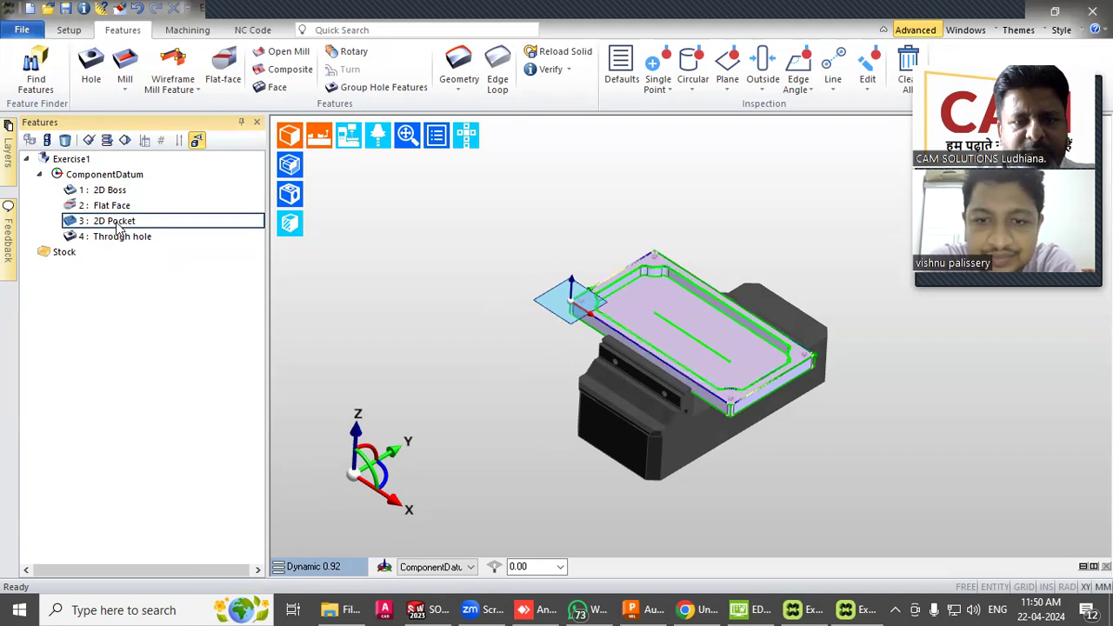
left_click(120, 237)
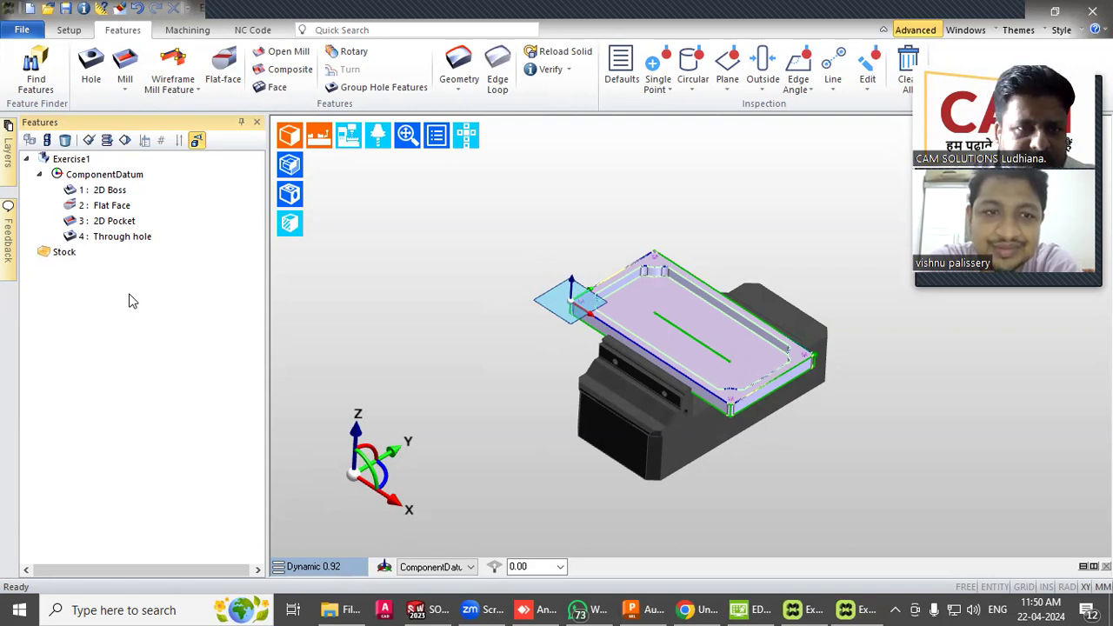
scroll(746, 308, "up", 1)
scroll(879, 356, "up", 2)
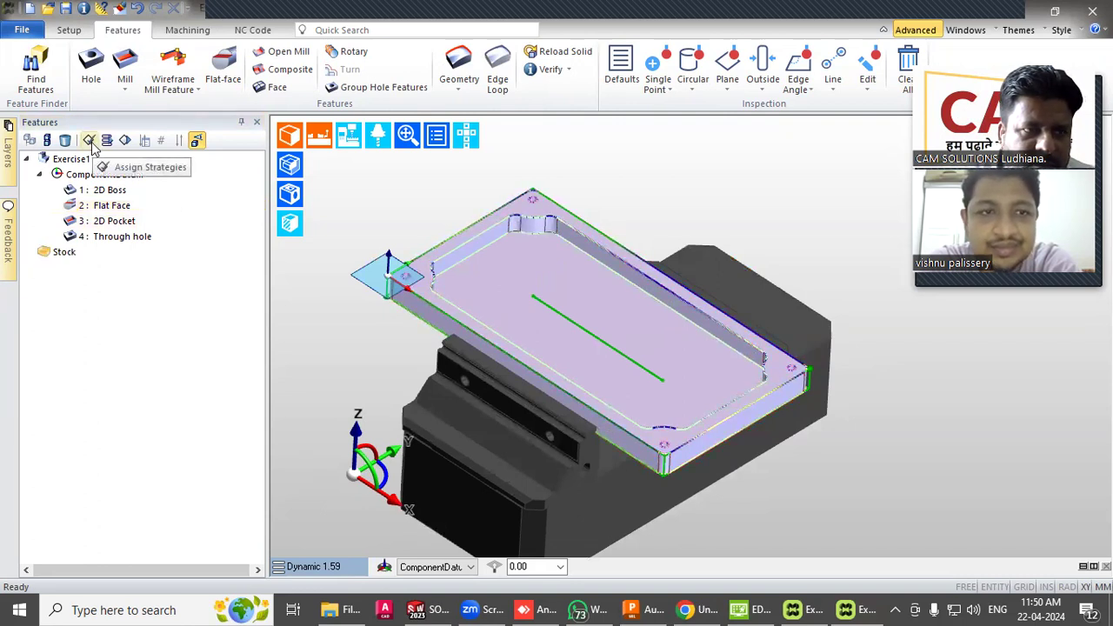
Plan roughing, finishing, spot drilling and drilling strategies for the found features and apply them to generate the toolpaths
left_click(185, 29)
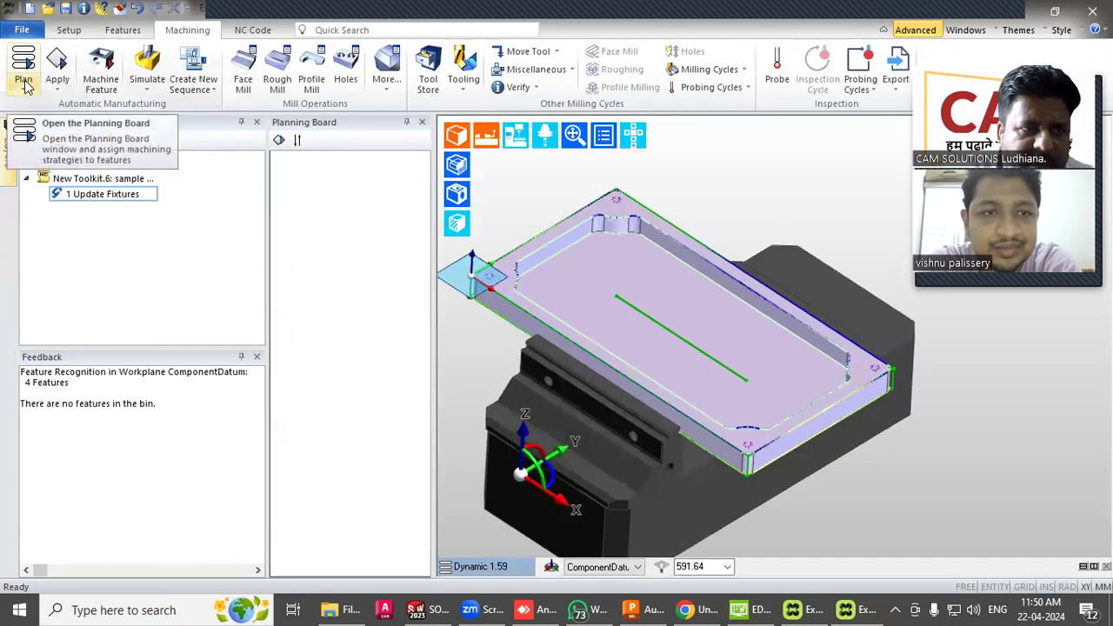
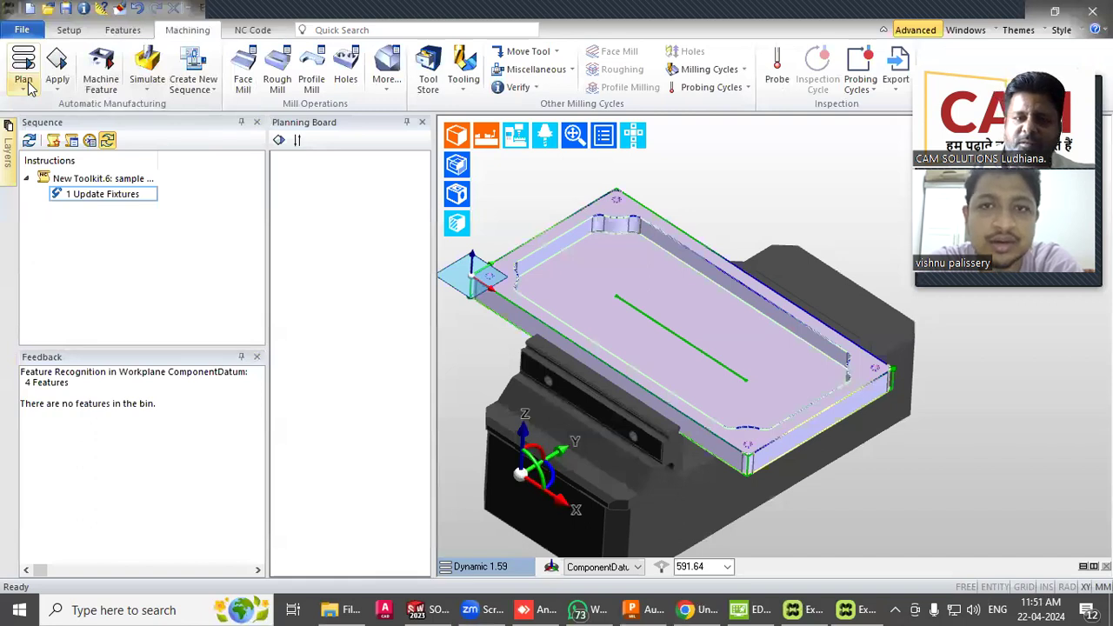
left_click(26, 82)
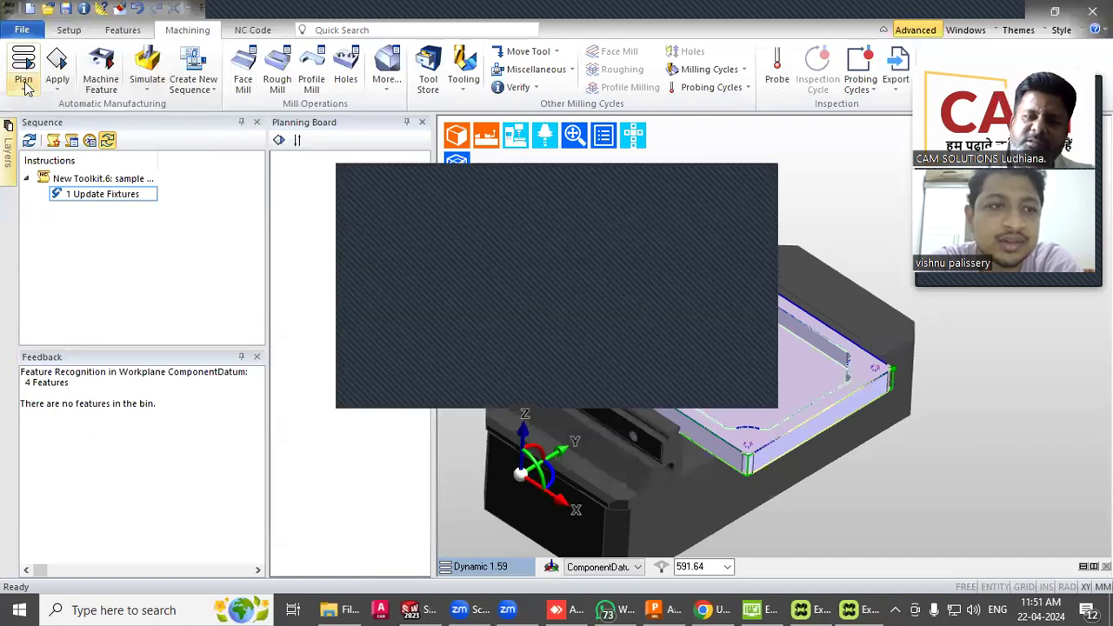
left_click(756, 193)
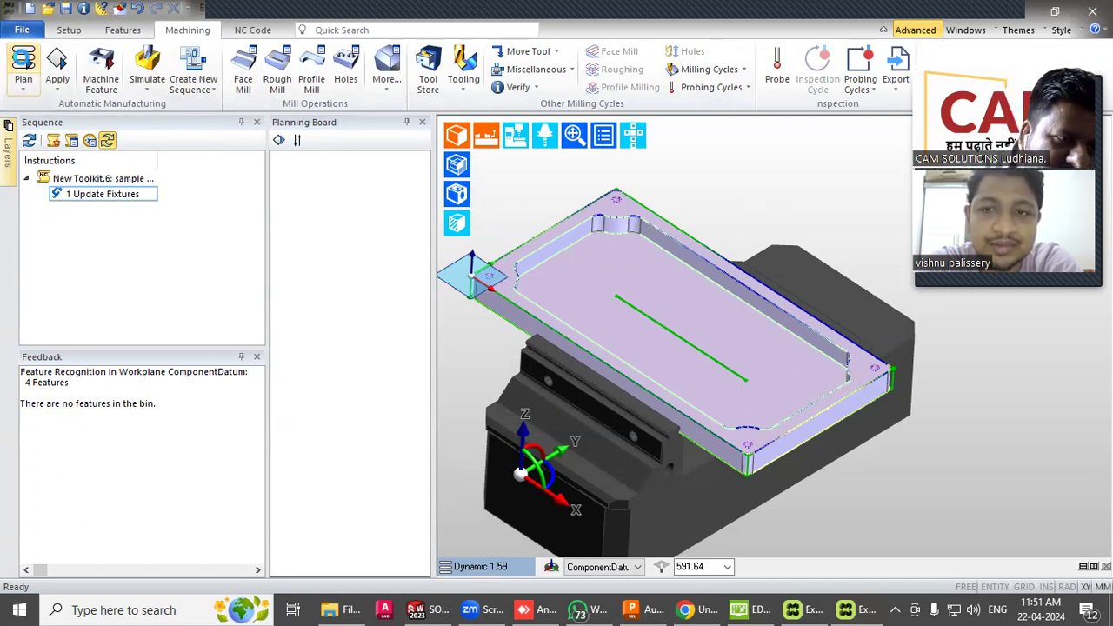
left_click(24, 63)
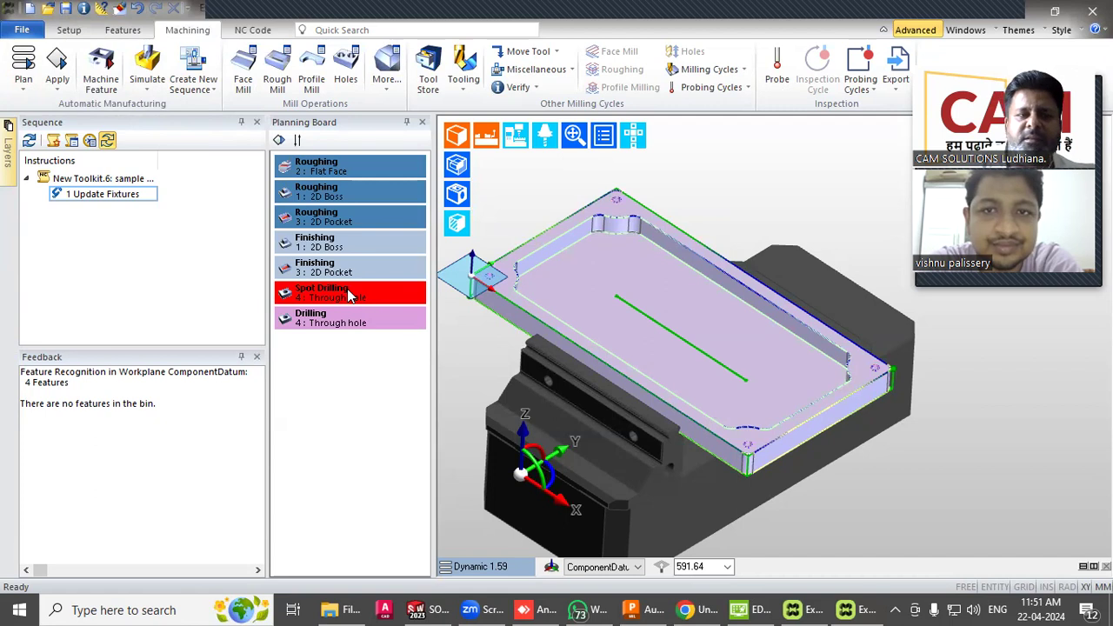
left_click(278, 141)
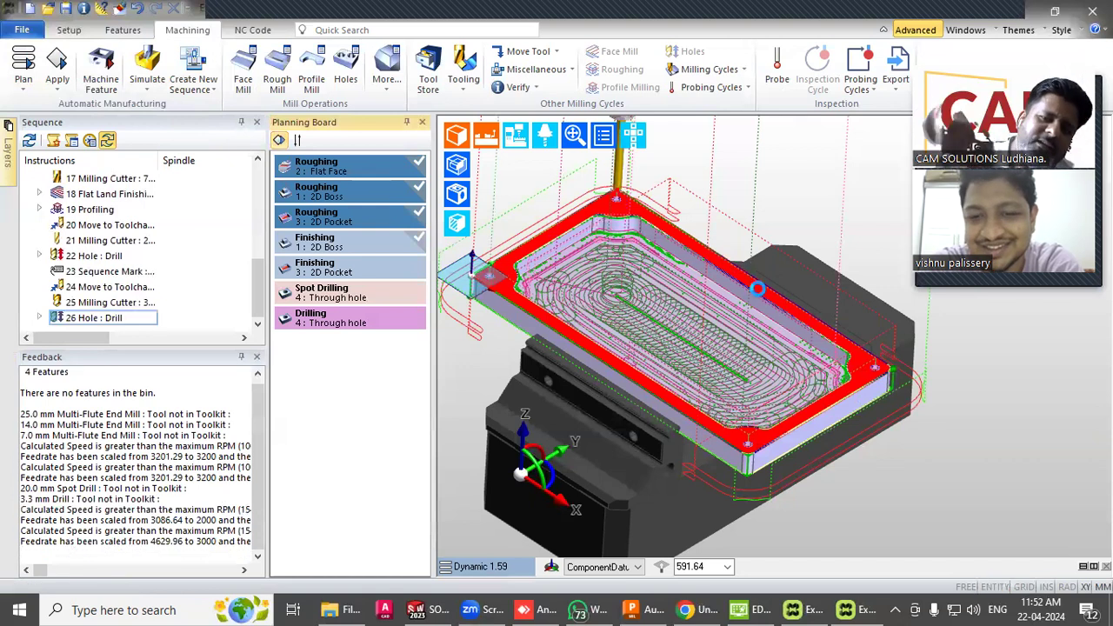
mouse_move(759, 296)
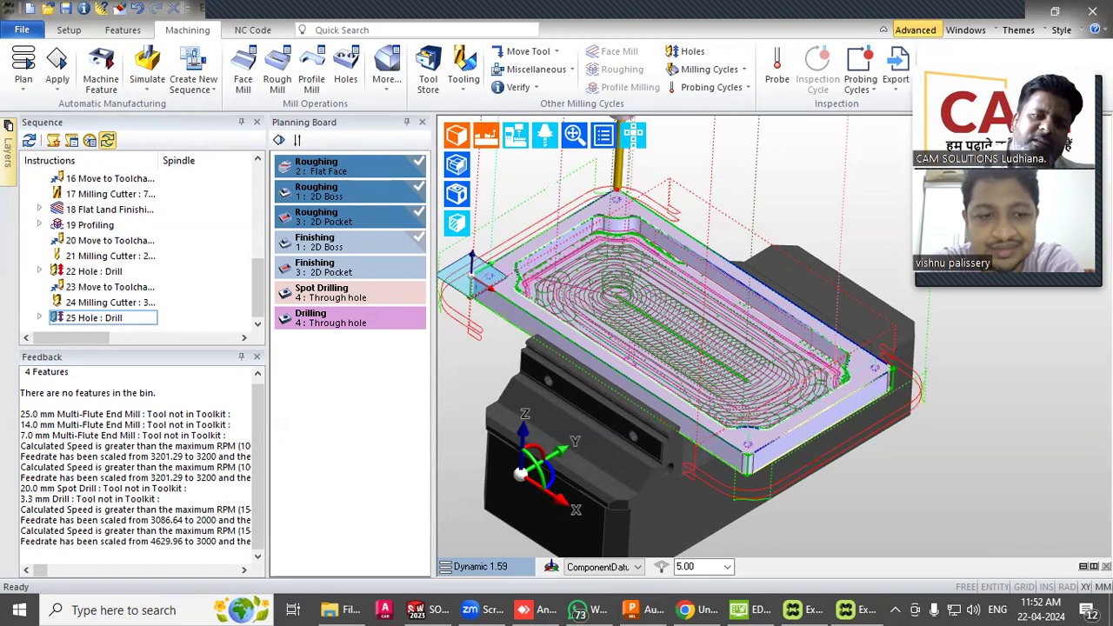
Examine the generated toolpaths on the part together with the planned operations and the first instructions of the machining sequence
middle_click_drag(712, 273, 705, 287)
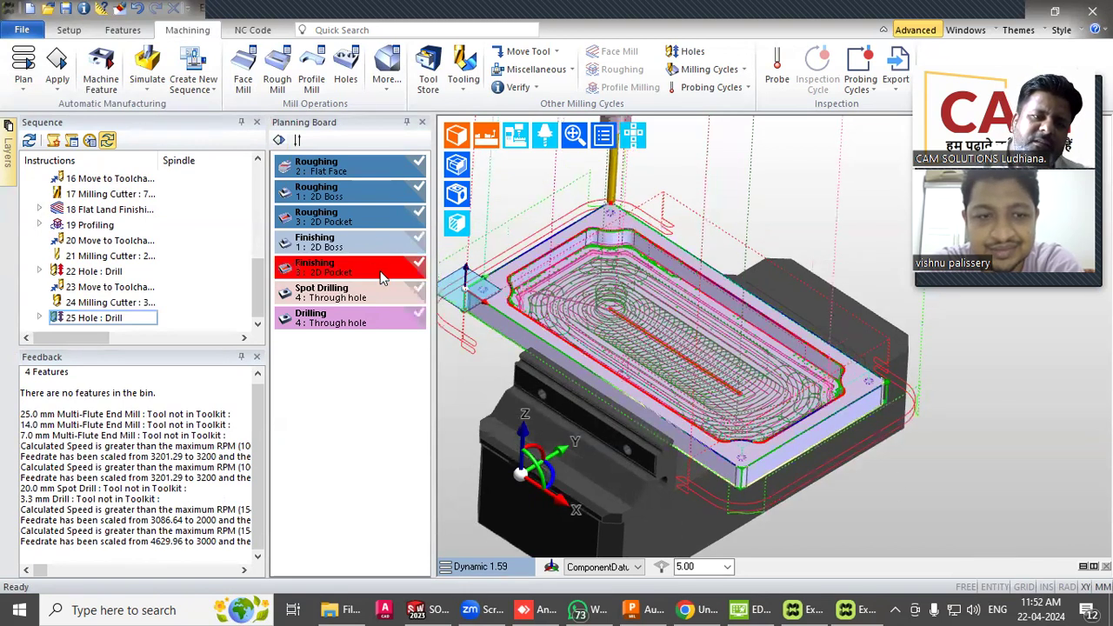
middle_click_drag(444, 365, 632, 339)
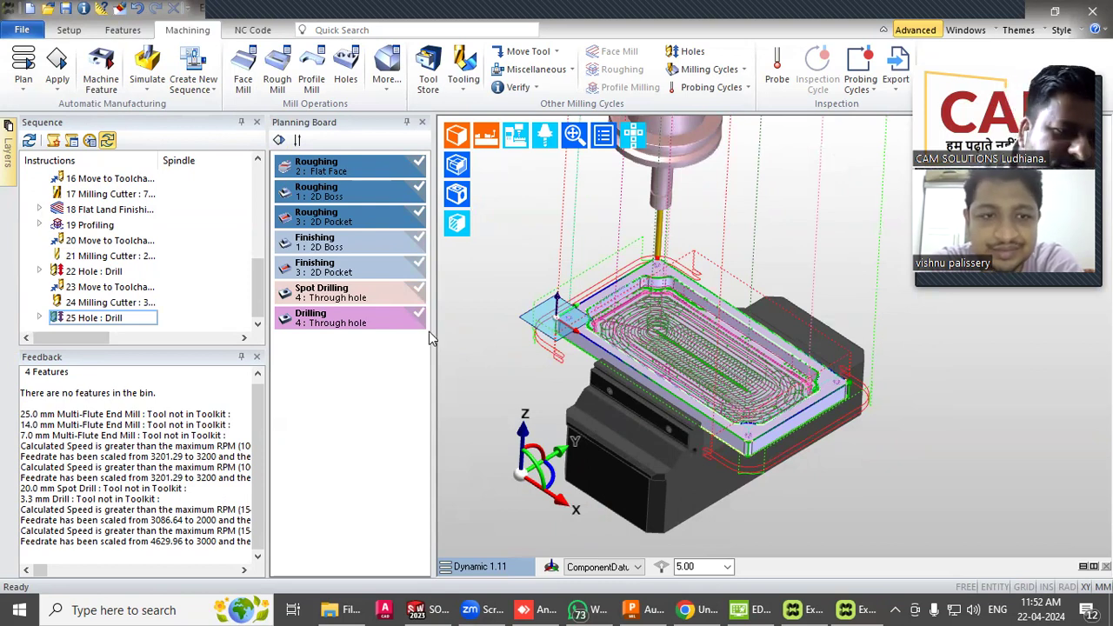
left_click(322, 292)
scroll(104, 265, "up", 6)
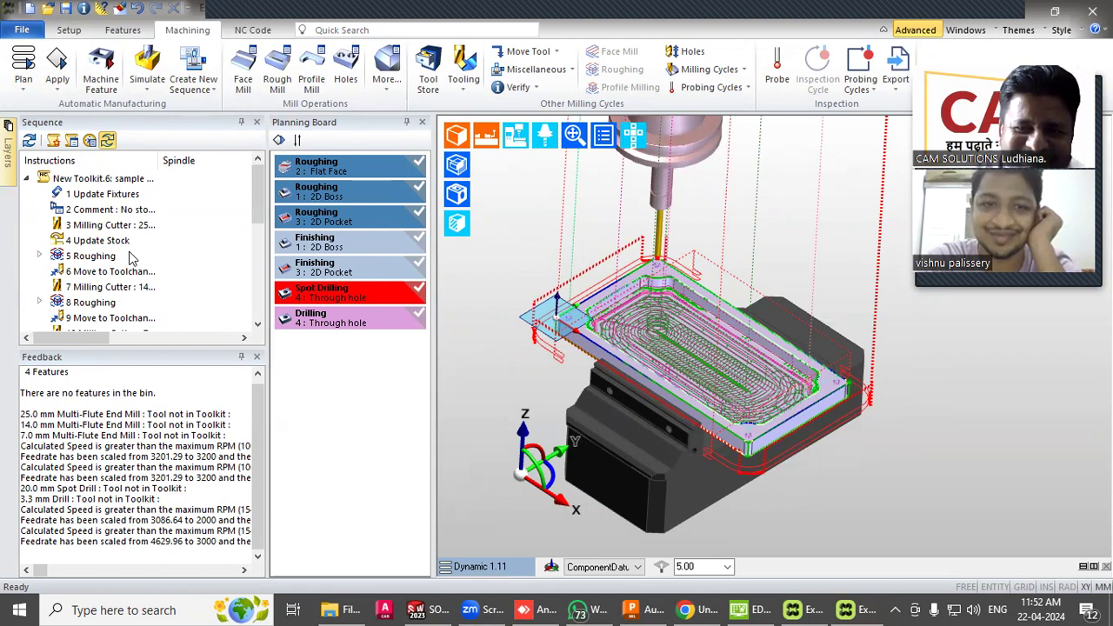
left_click(102, 197)
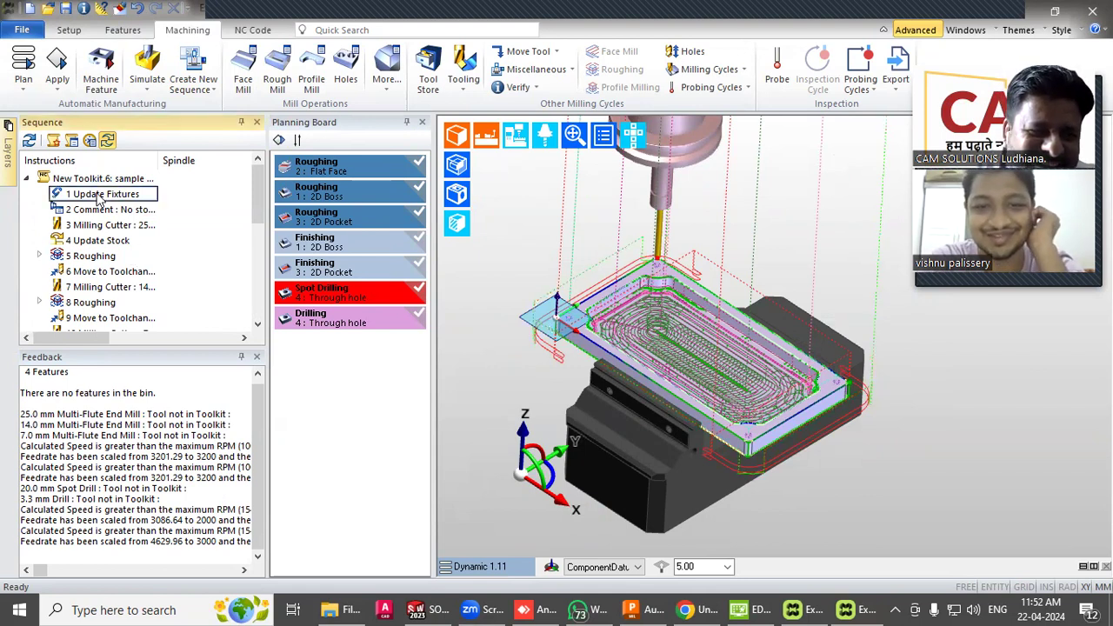
left_click(105, 179)
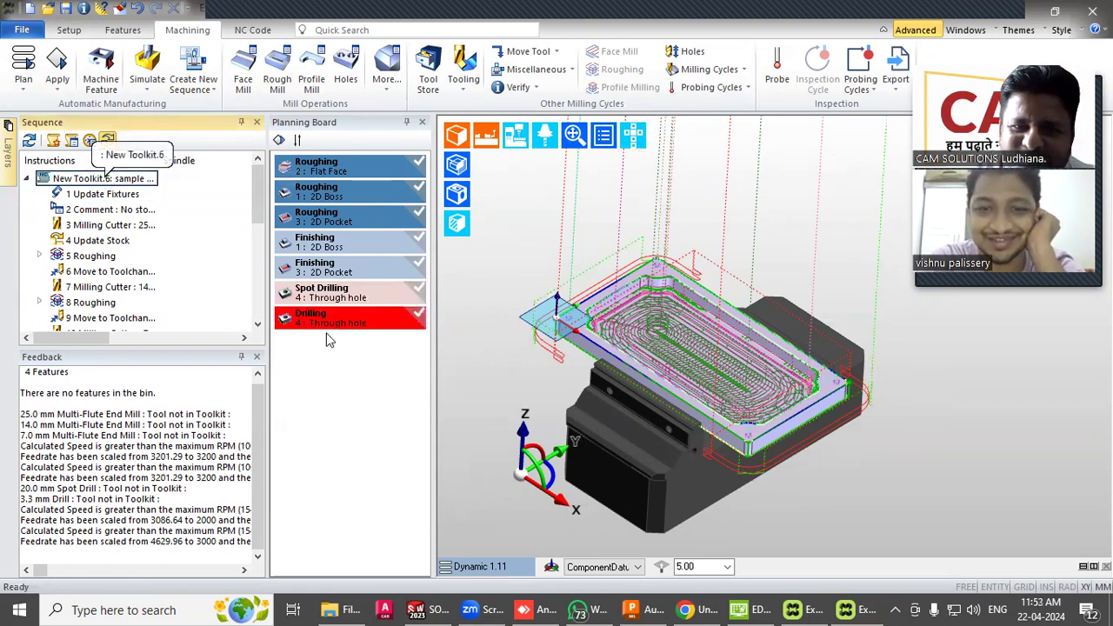
middle_click_drag(501, 372, 482, 369)
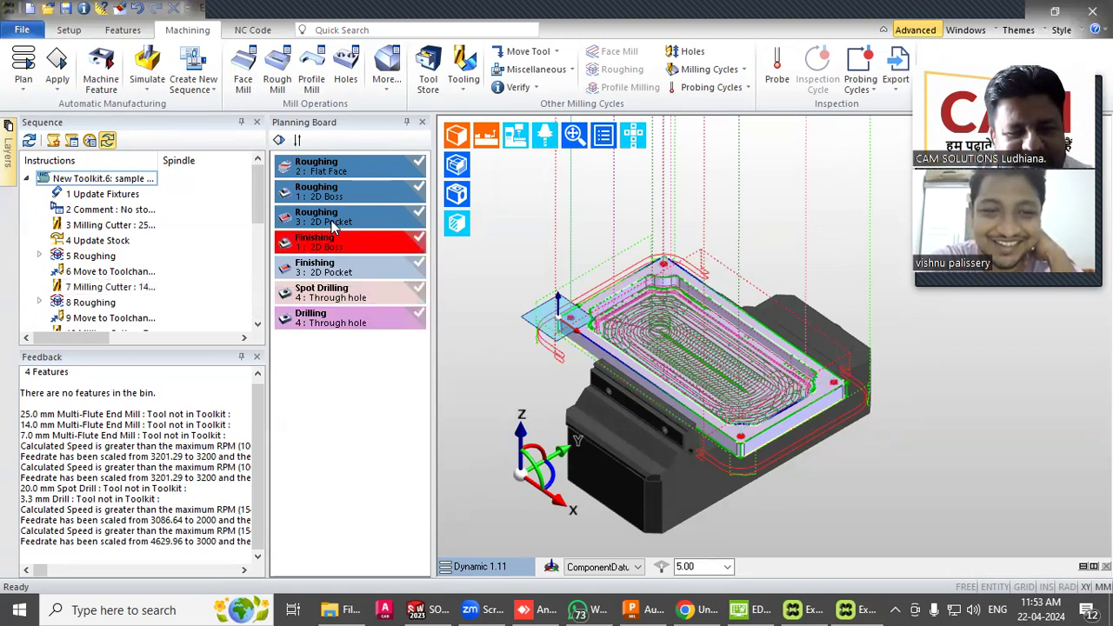
middle_click_drag(732, 213, 739, 233)
scroll(758, 329, "up", 1)
scroll(698, 366, "up", 1)
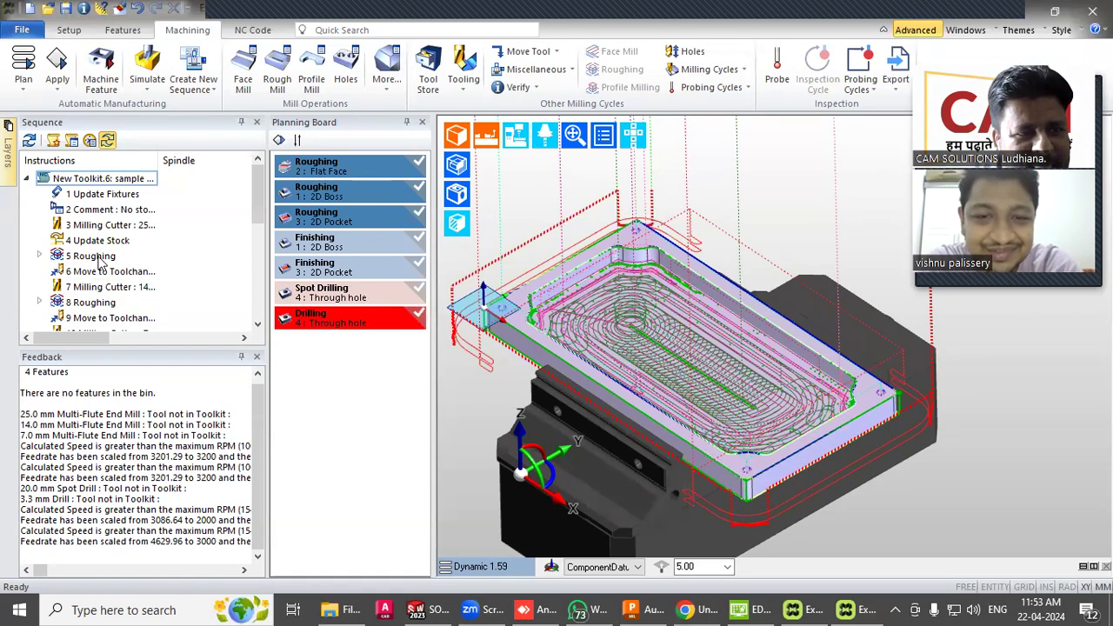
Run the machining sequence in the Simulator and display the machine around the part while it cuts
left_click(148, 68)
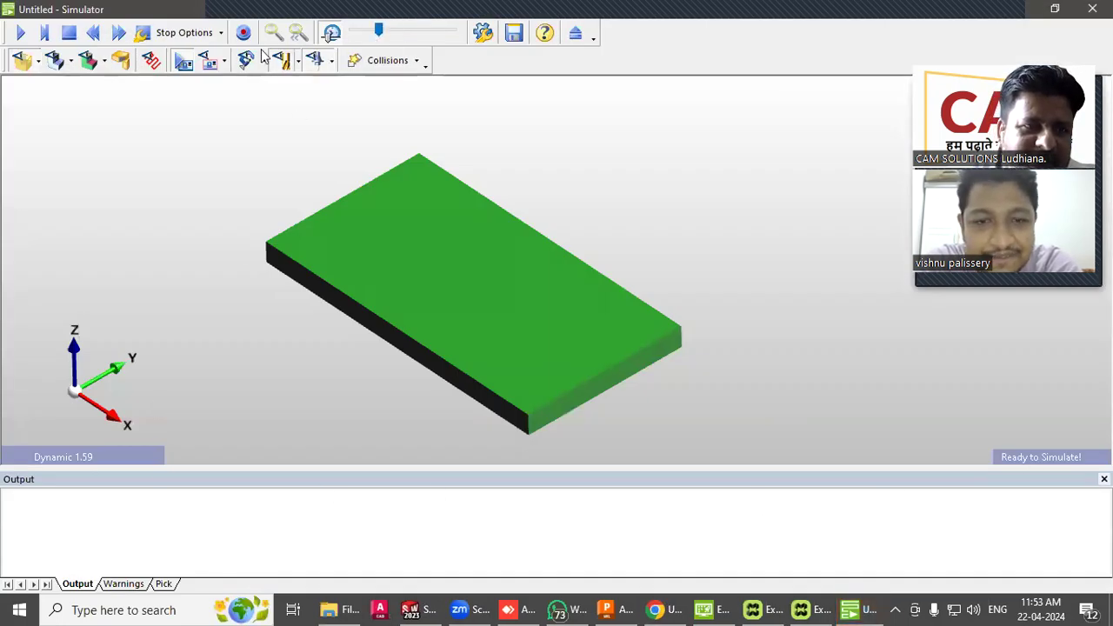
left_click(21, 34)
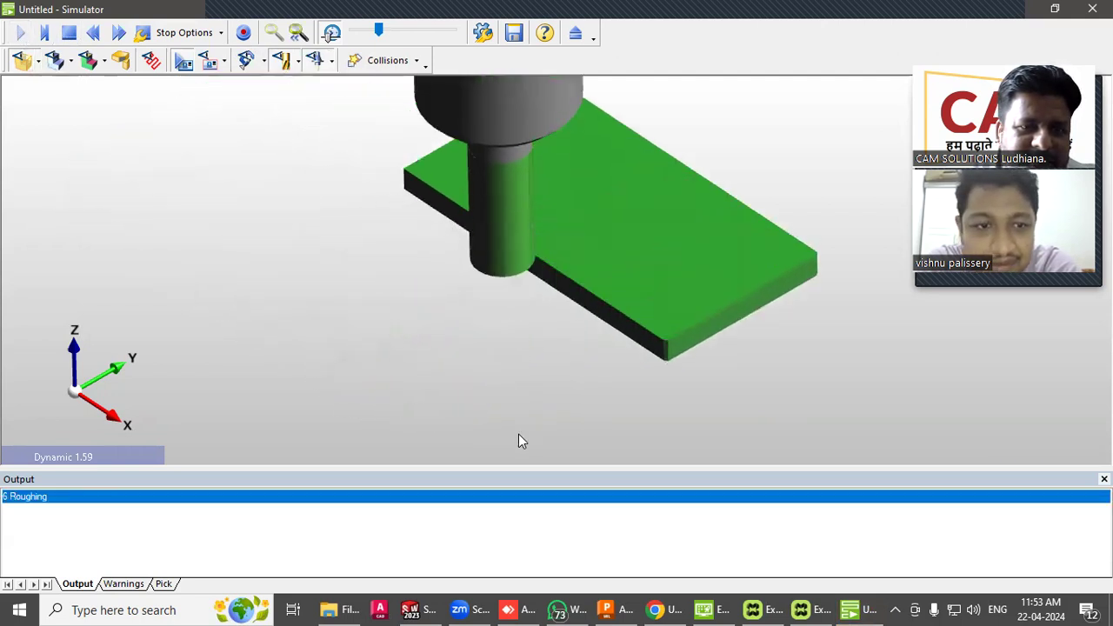
scroll(463, 194, "down", 2)
middle_click_drag(463, 194, 482, 120)
left_click(207, 63)
scroll(454, 217, "down", 3)
middle_click_drag(576, 343, 651, 269)
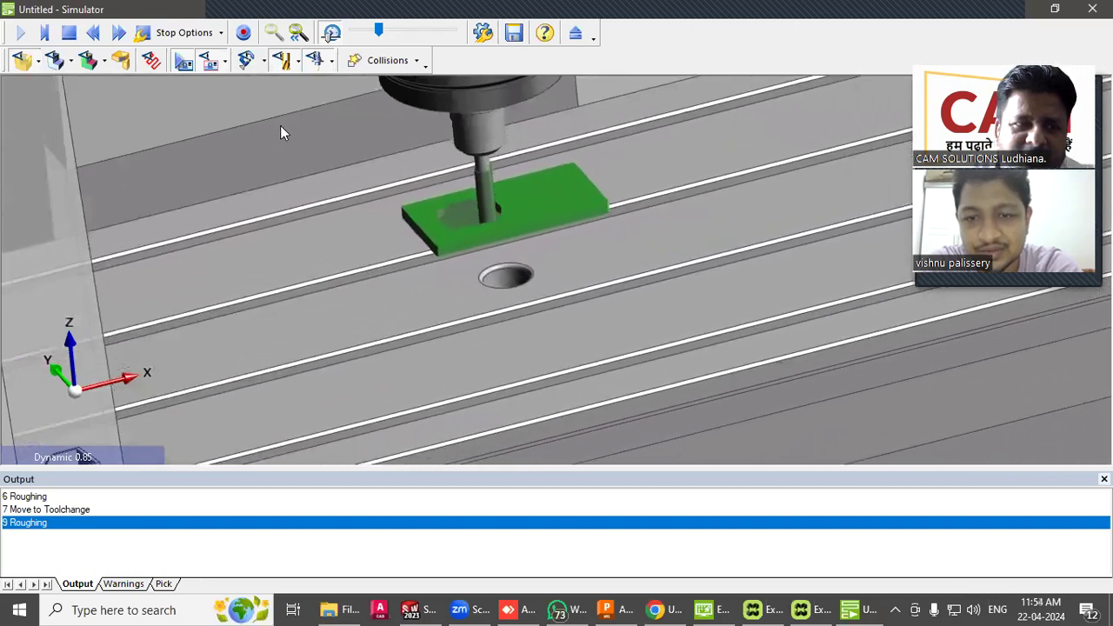
Hide the machine for a closer look at the pocket roughing, and toggle the tool display off and on
left_click(184, 61)
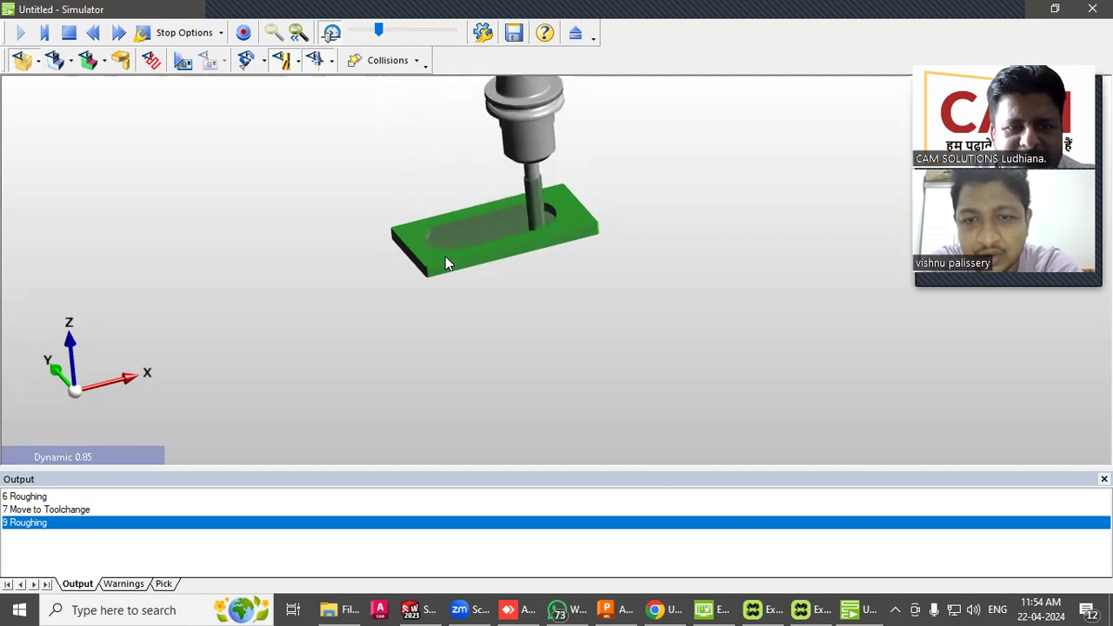
scroll(445, 259, "up", 2)
middle_click_drag(589, 175, 487, 206)
scroll(437, 324, "down", 2)
scroll(467, 231, "up", 3)
left_click(183, 60)
left_click(284, 62)
left_click(284, 63)
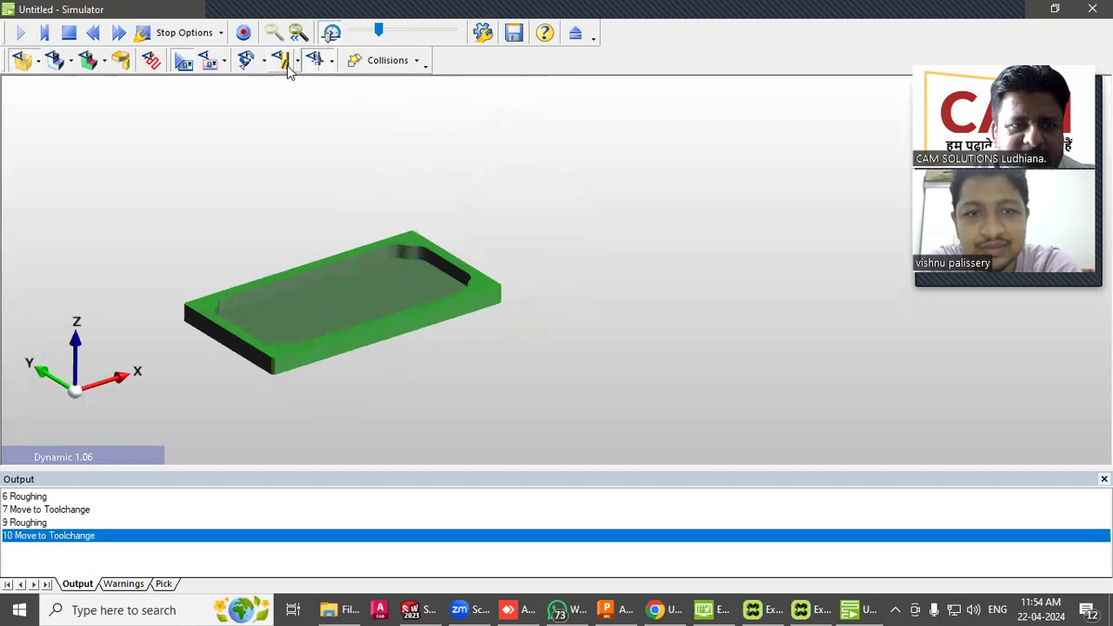
Show the vice under the part in the running simulation and toggle the stock display off and on
left_click(246, 63)
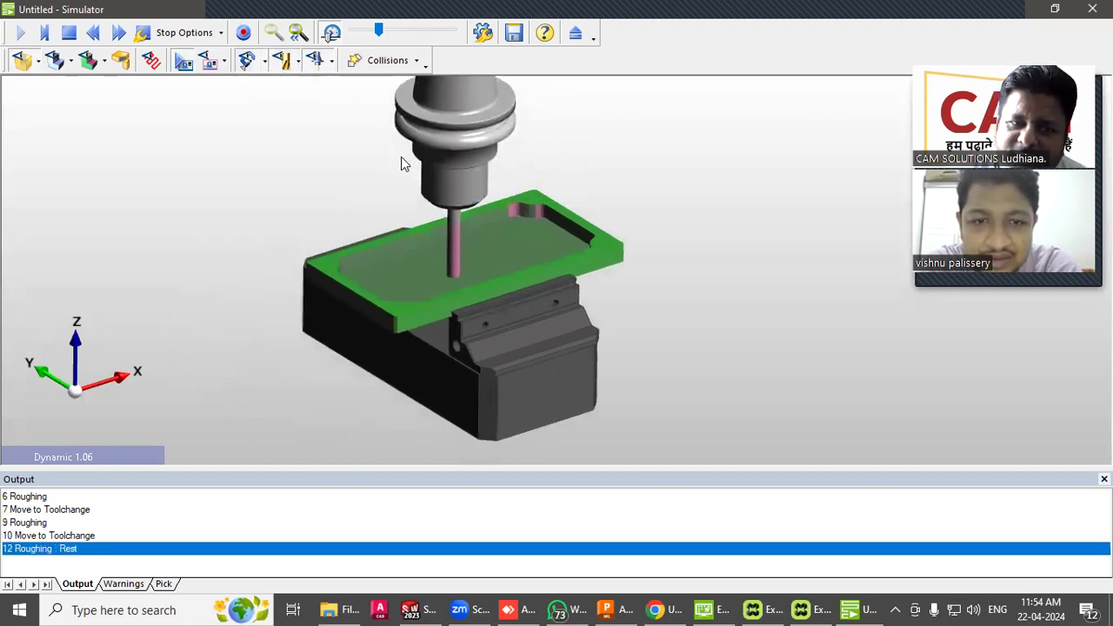
left_click(22, 63)
left_click(22, 62)
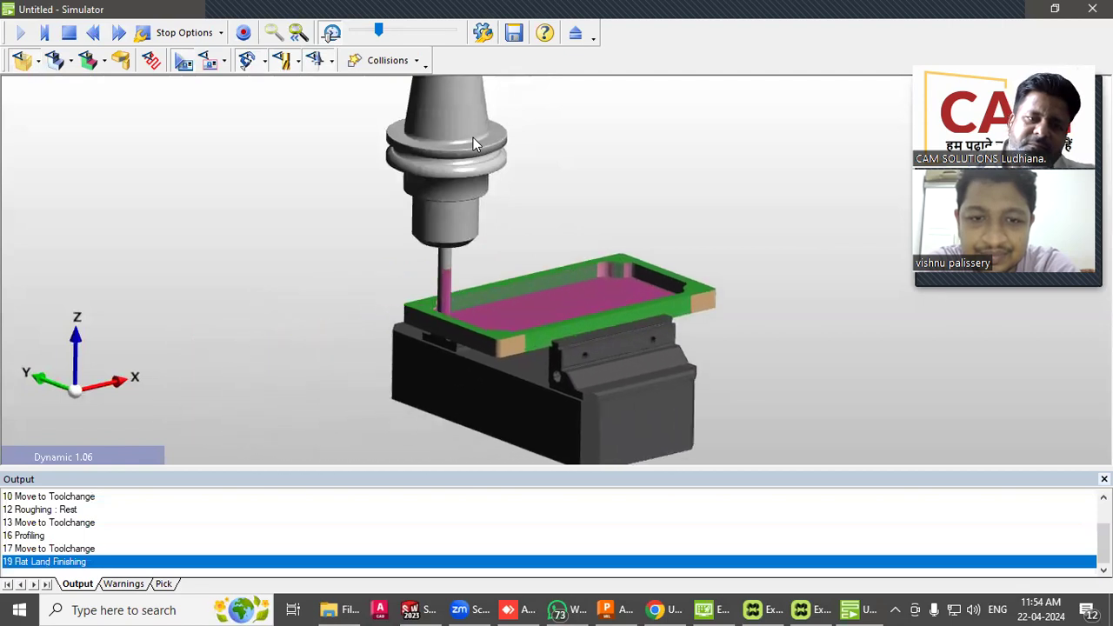
Inspect the simulated part with the vice hidden and the toolpaths overlaid, and exit the Simulator
middle_click_drag(599, 293, 567, 323)
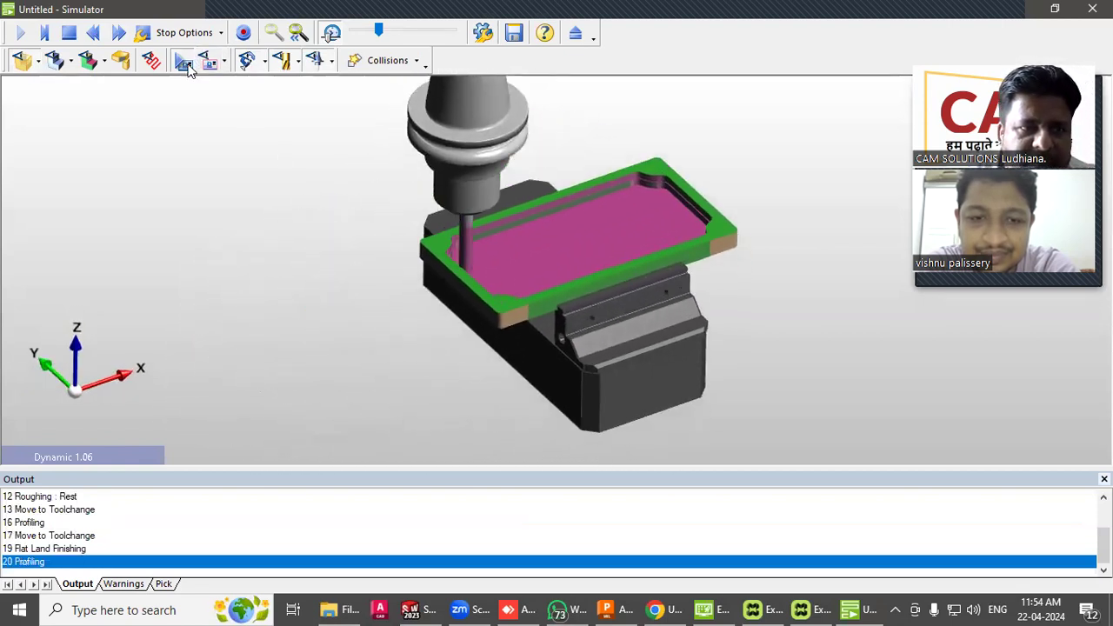
left_click(184, 60)
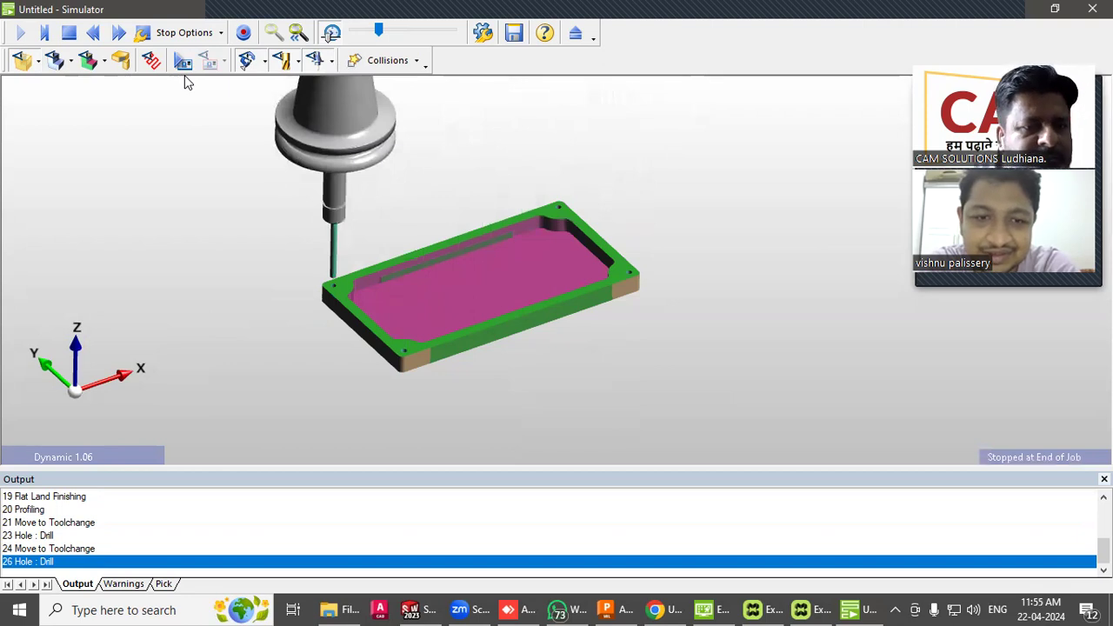
middle_click_drag(551, 278, 552, 250)
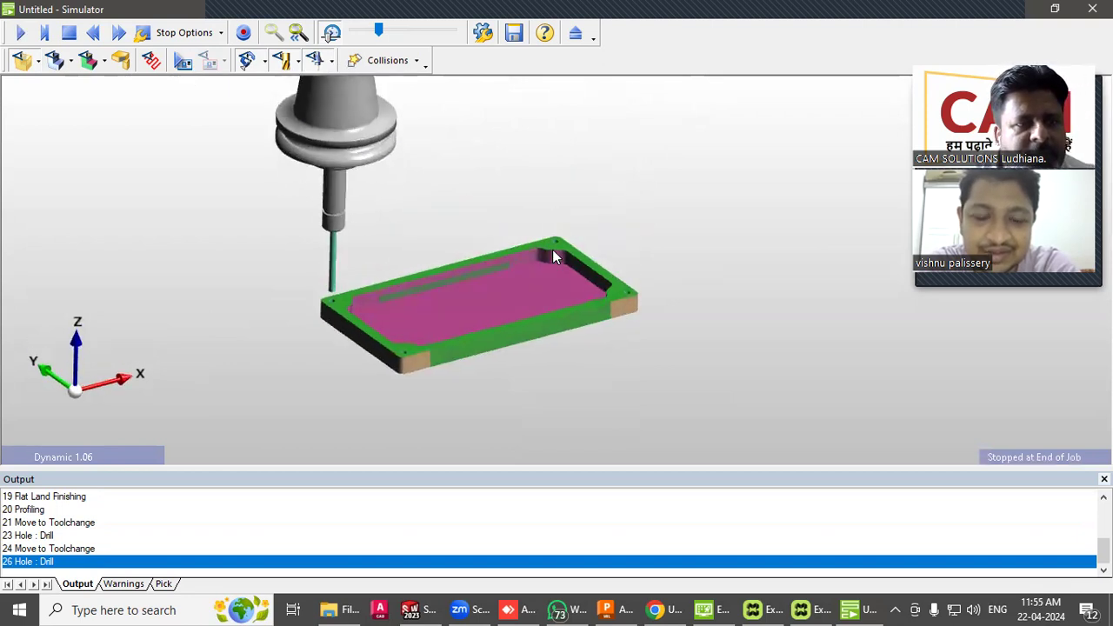
left_click(150, 68)
middle_click_drag(391, 287, 537, 255)
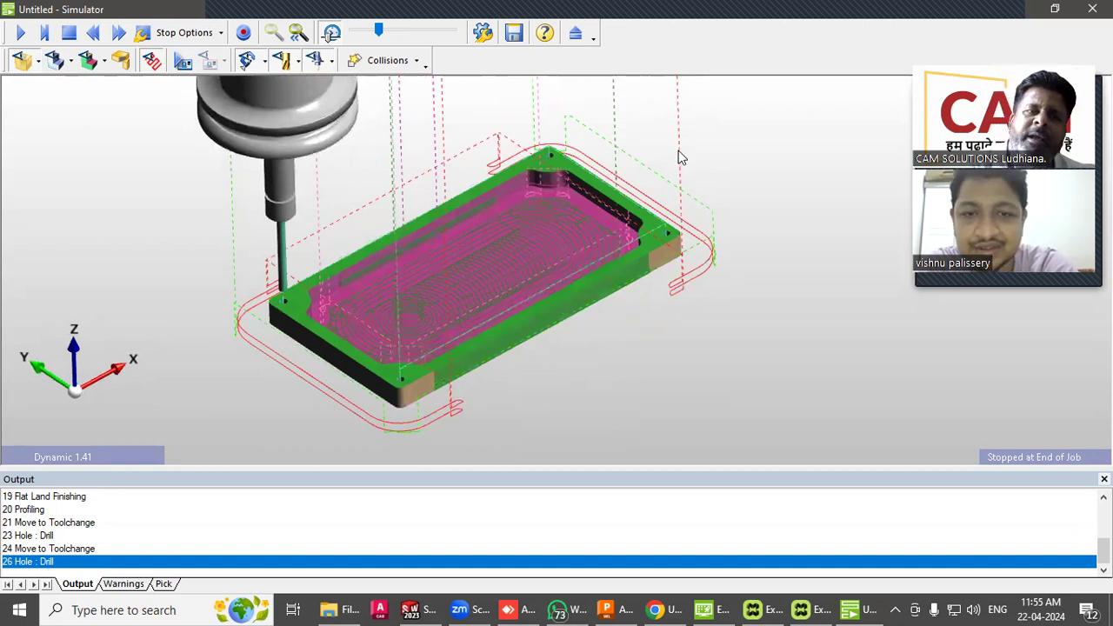
left_click(574, 33)
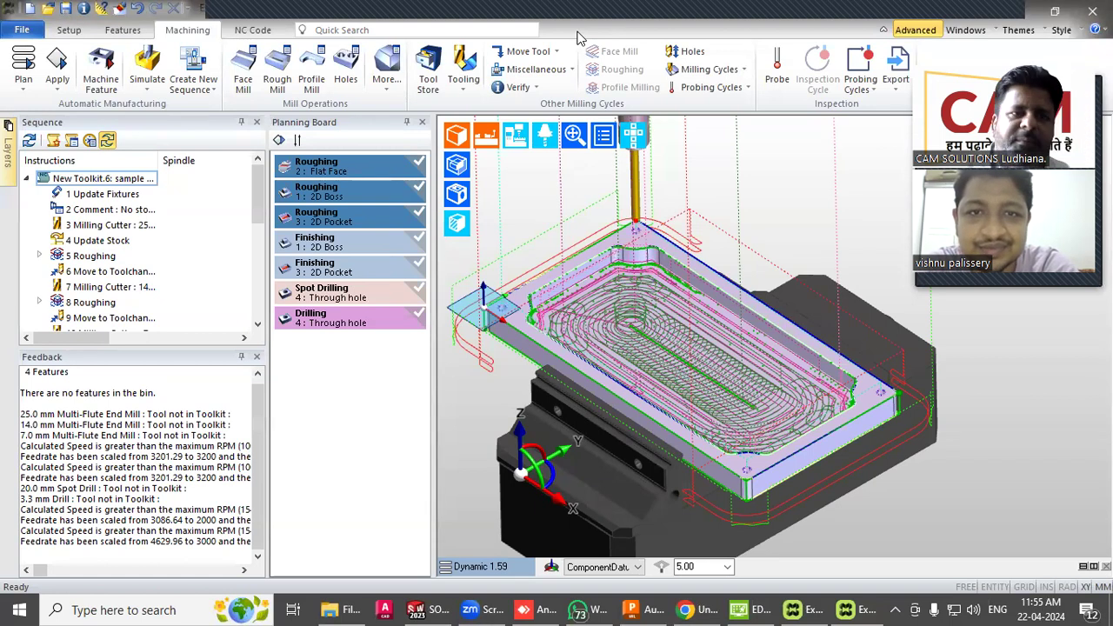
Simulate the whole sequence directly in the graphics window and set the playback to run in reverse
left_click(304, 167)
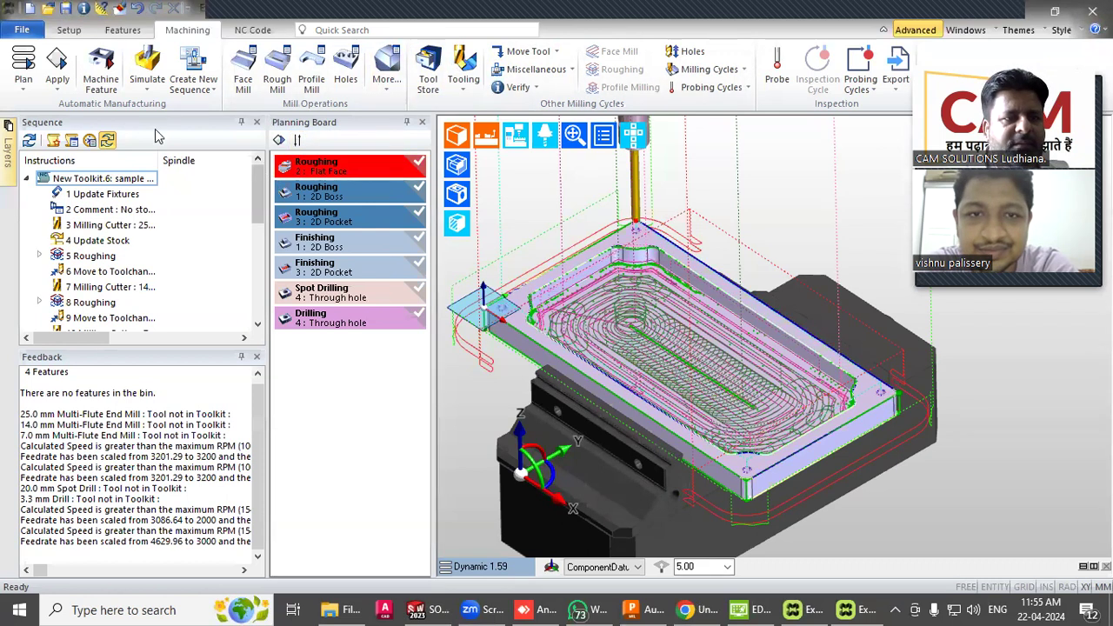
left_click(148, 87)
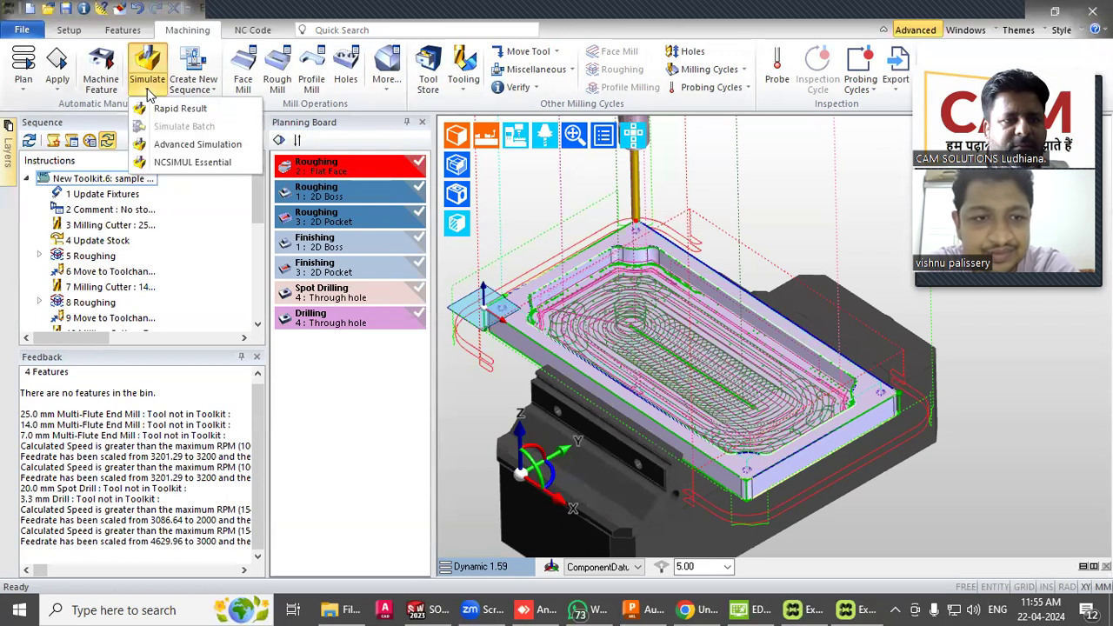
right_click(112, 182)
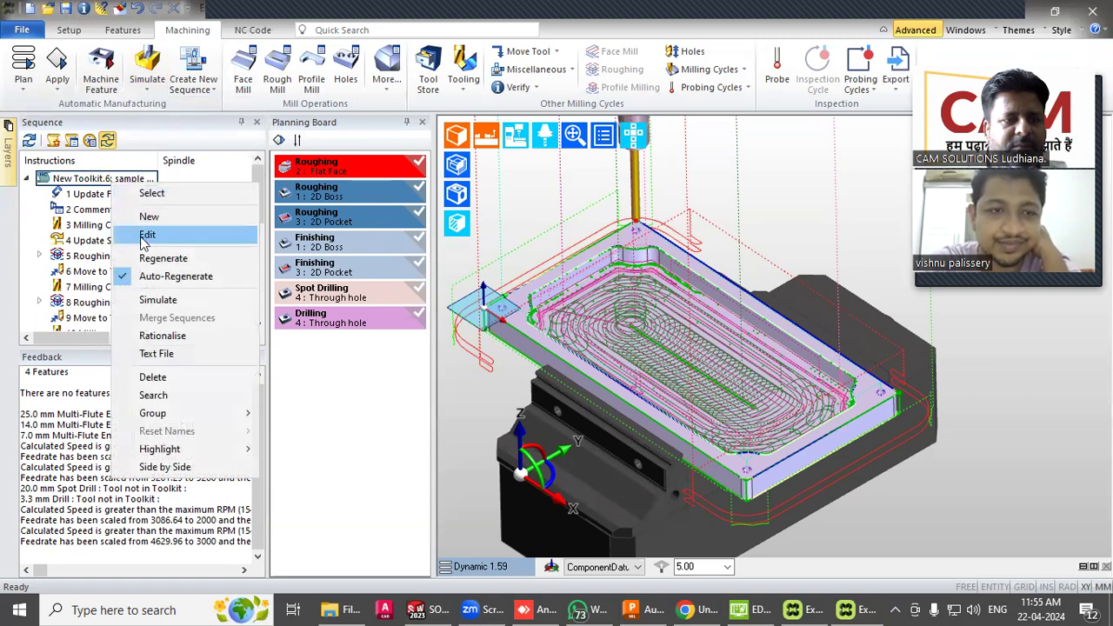
left_click(158, 300)
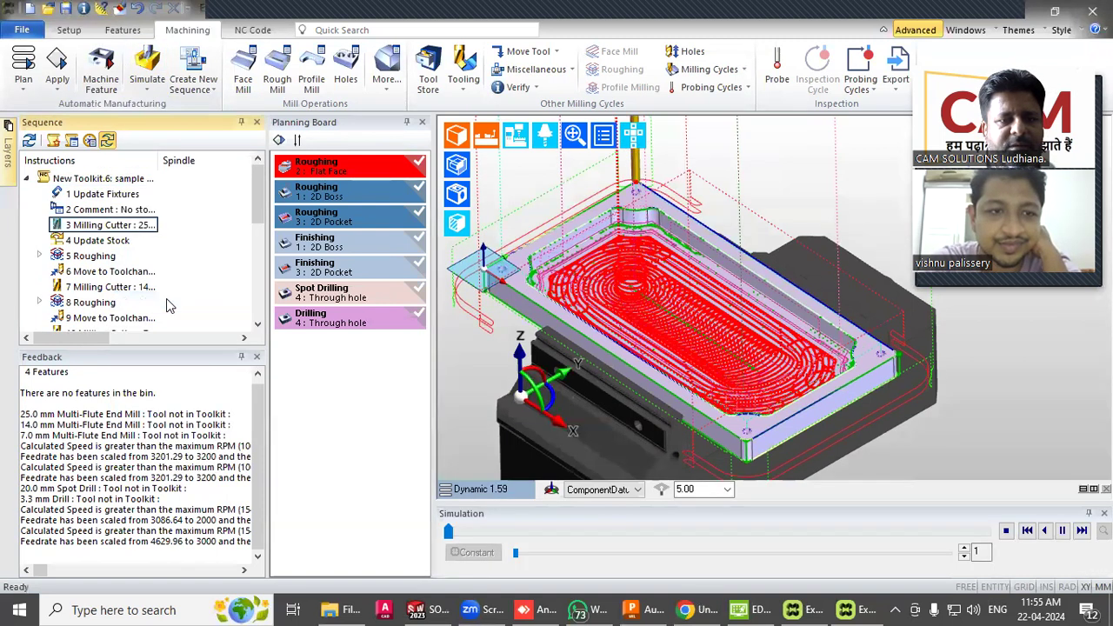
left_click(1047, 531)
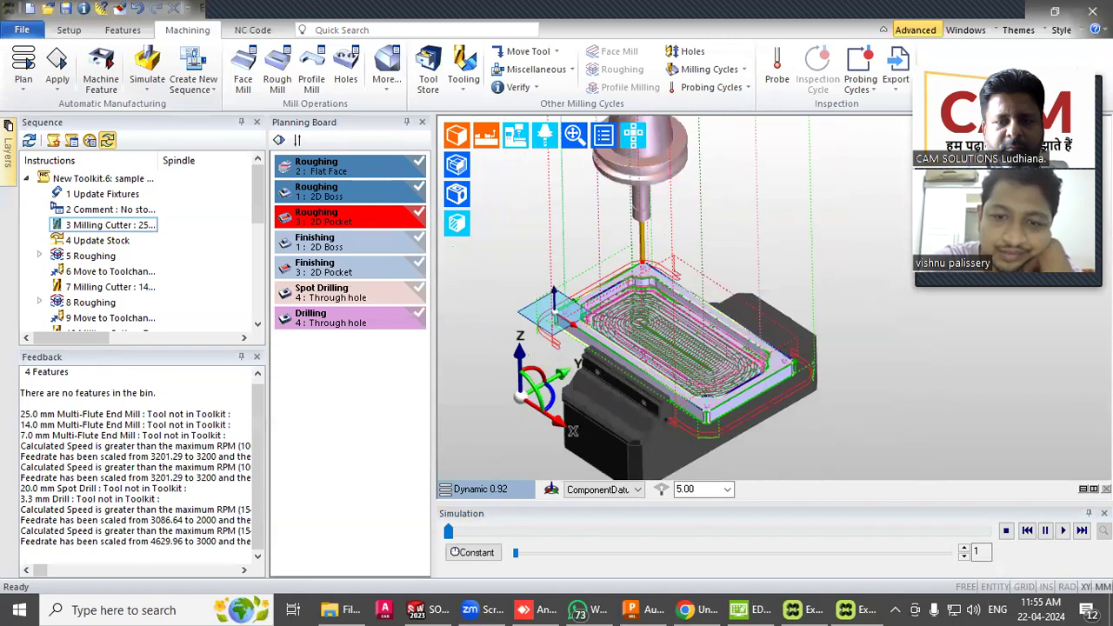
Play the graphics-window simulation forward and raise its playback speed to 13
left_click(1063, 532)
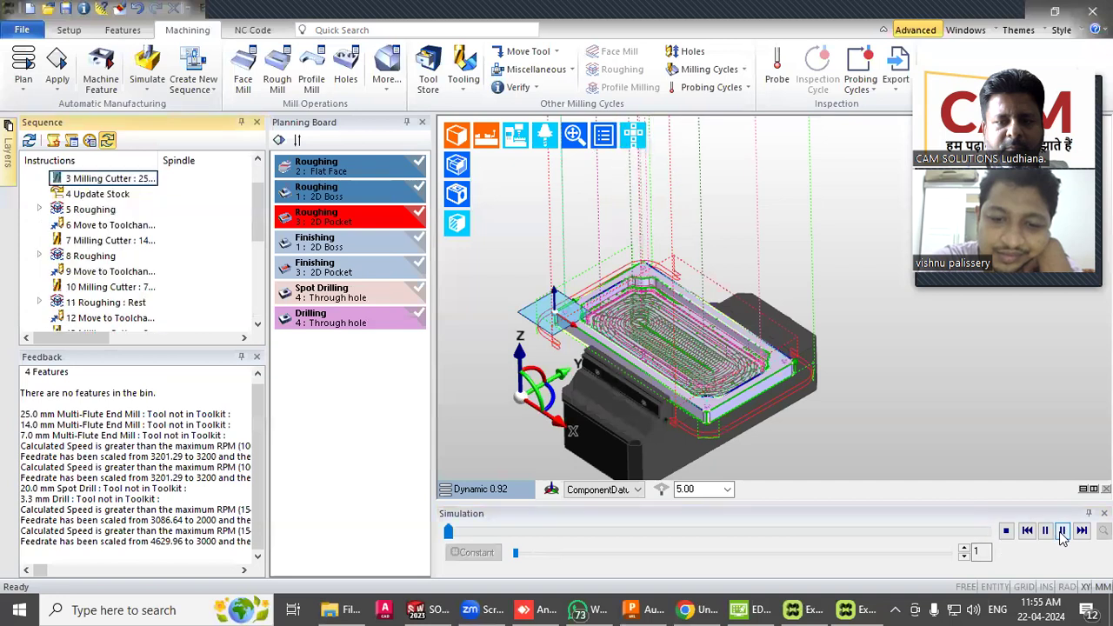
left_click(1026, 531)
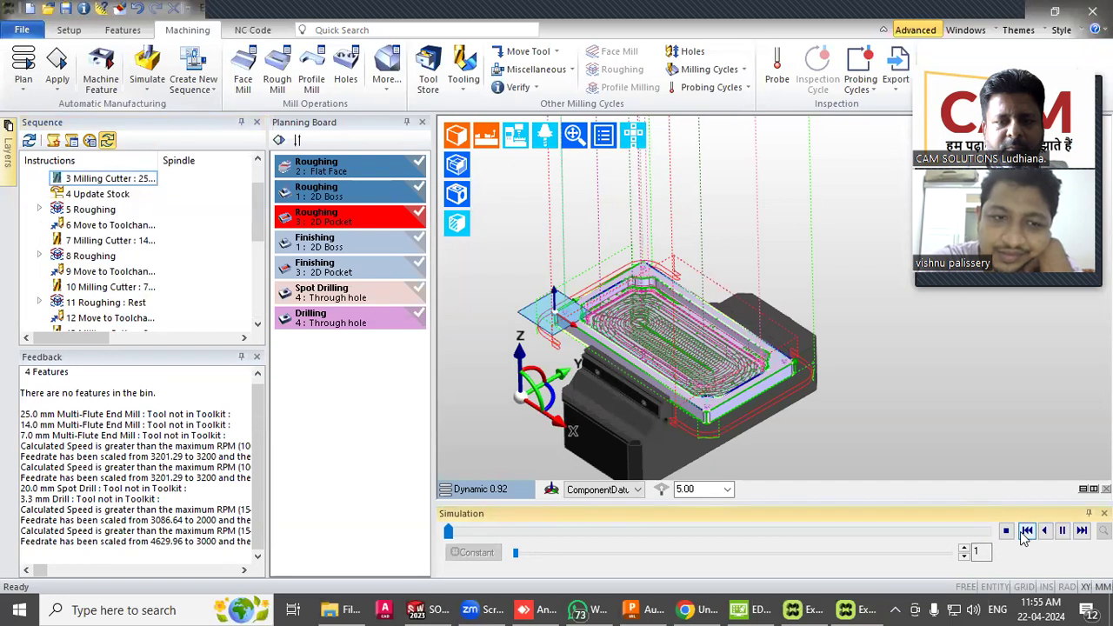
left_click(1006, 532)
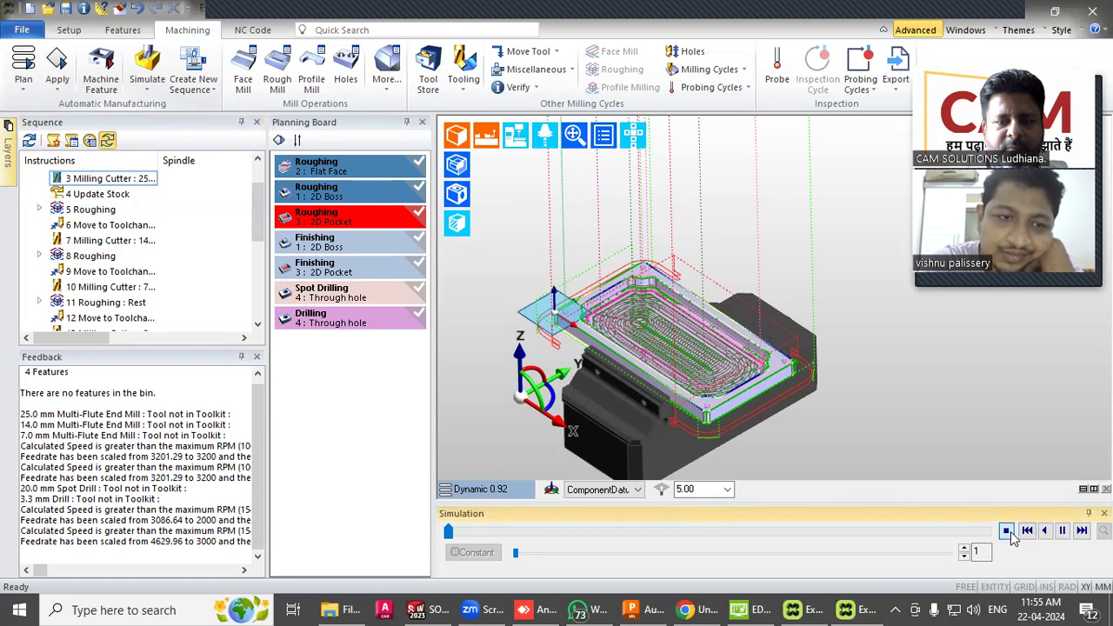
left_click(1063, 531)
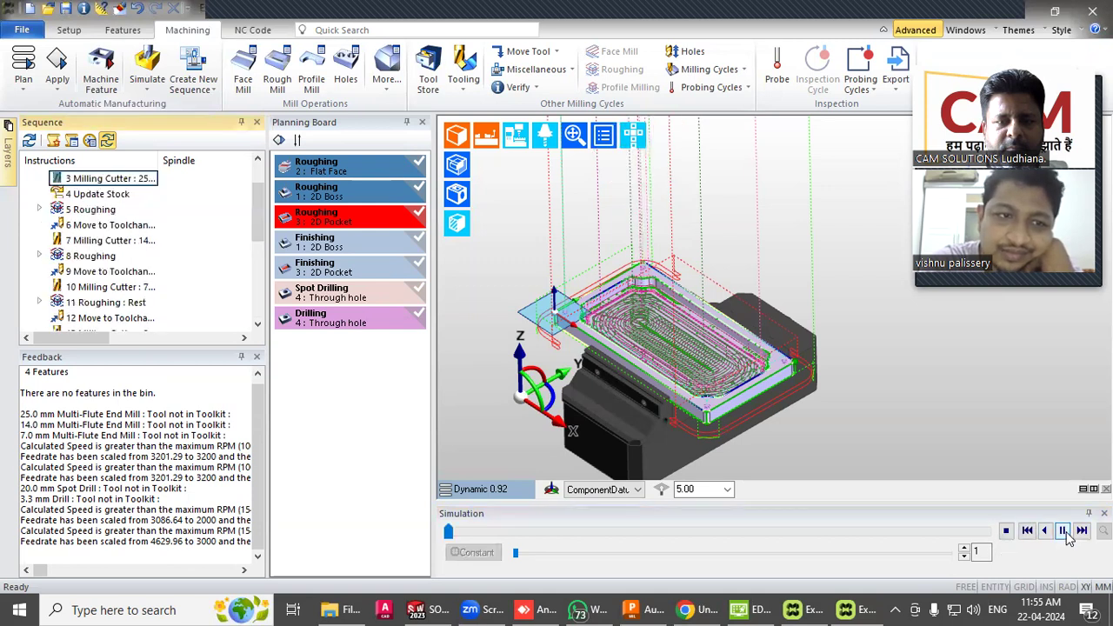
left_click(964, 549)
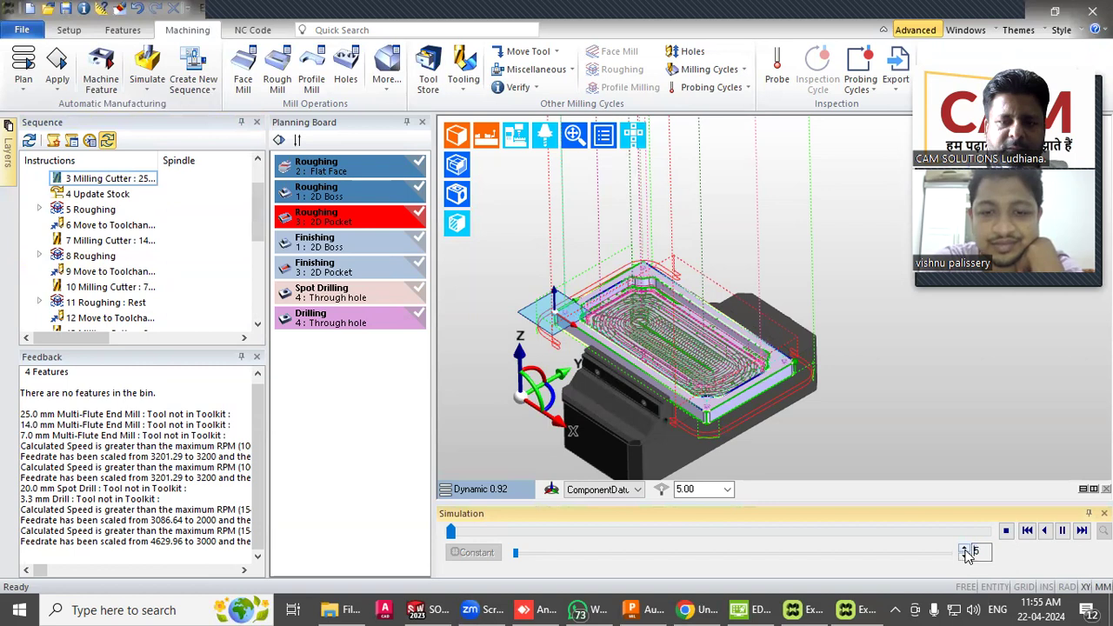
left_click(964, 549)
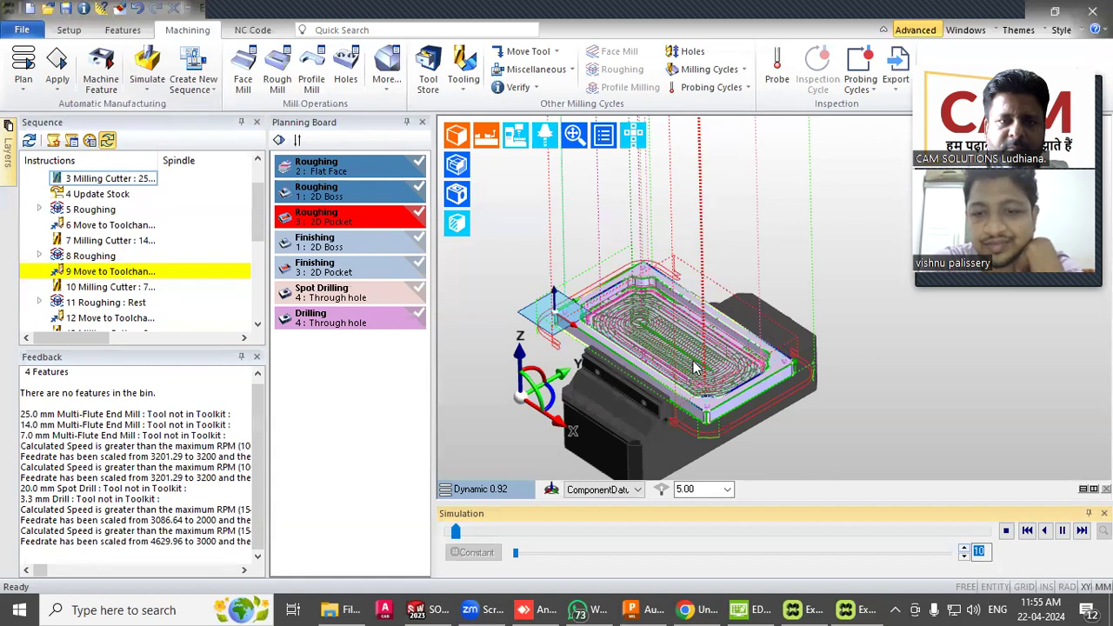
scroll(696, 368, "up", 4)
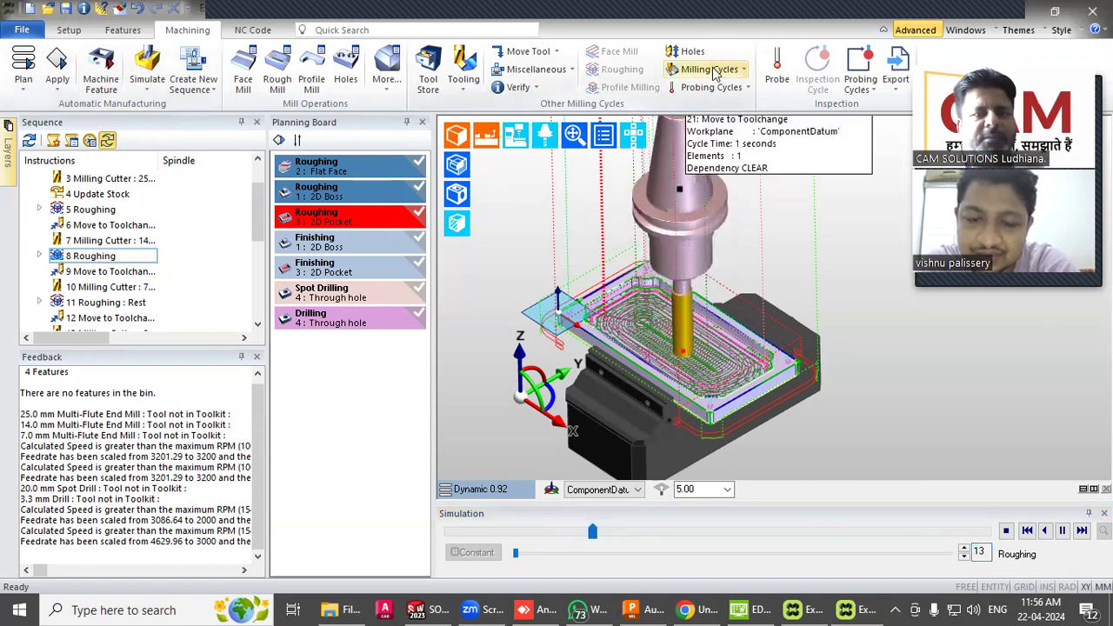
left_click(741, 69)
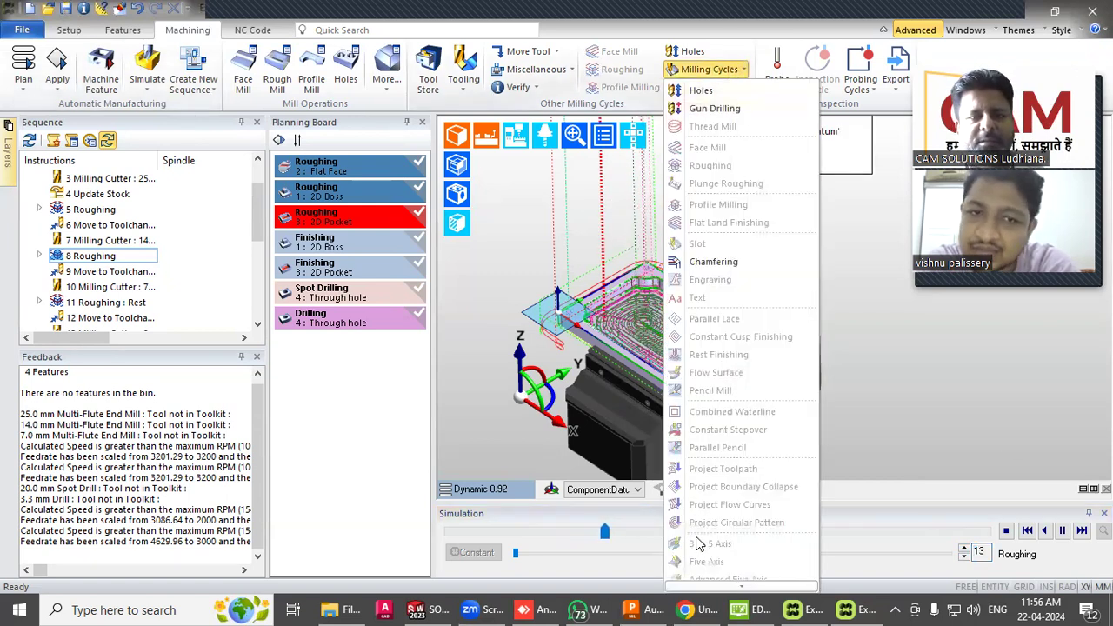
left_click(464, 97)
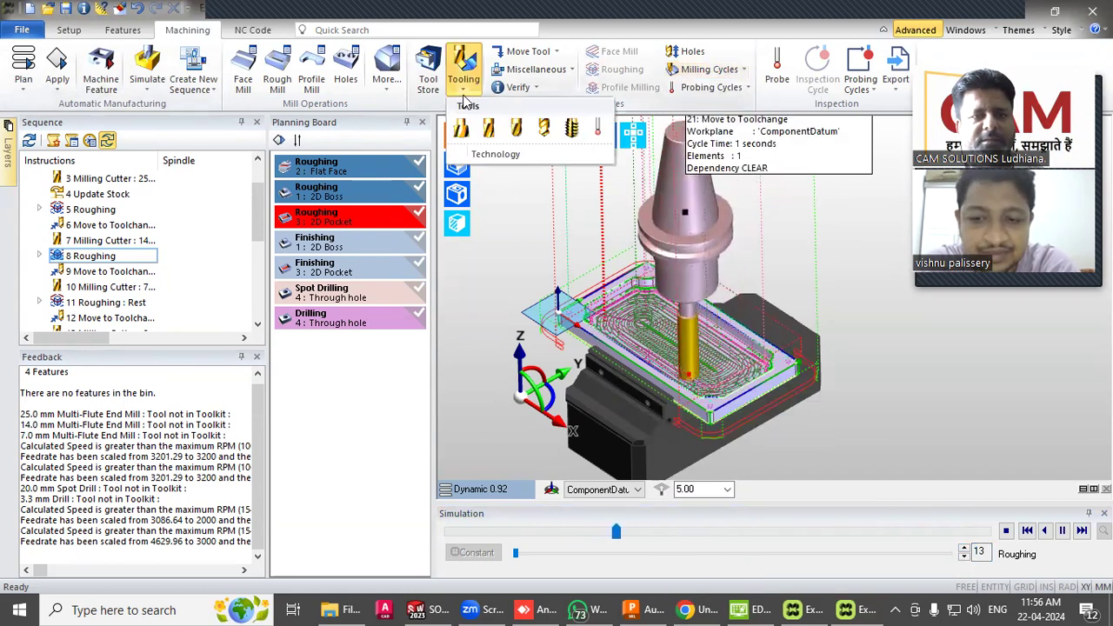
left_click(712, 87)
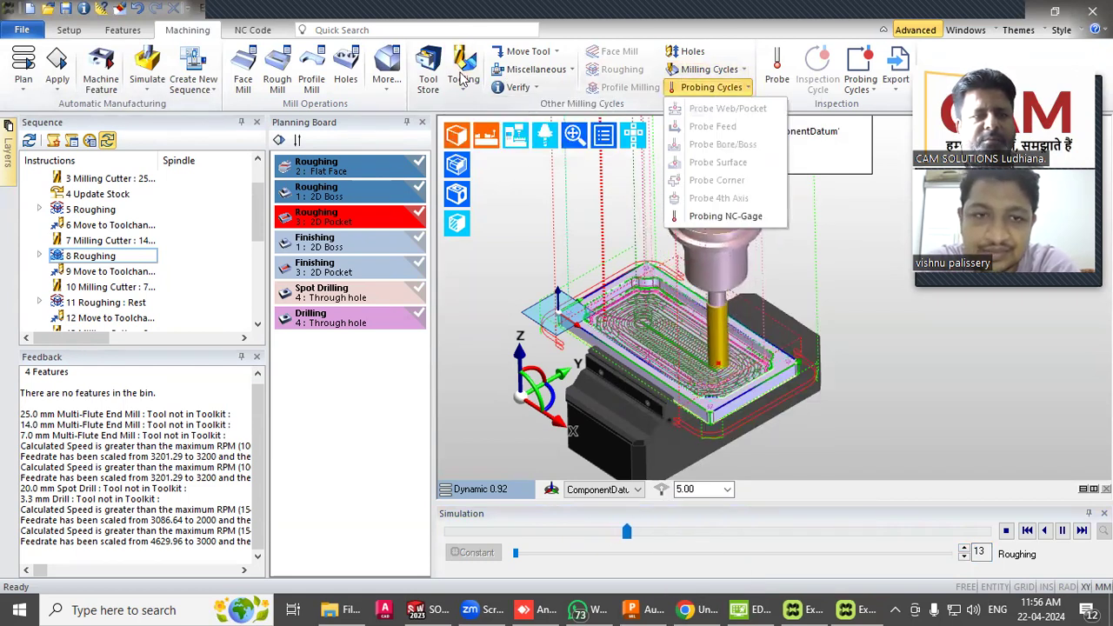
left_click(387, 70)
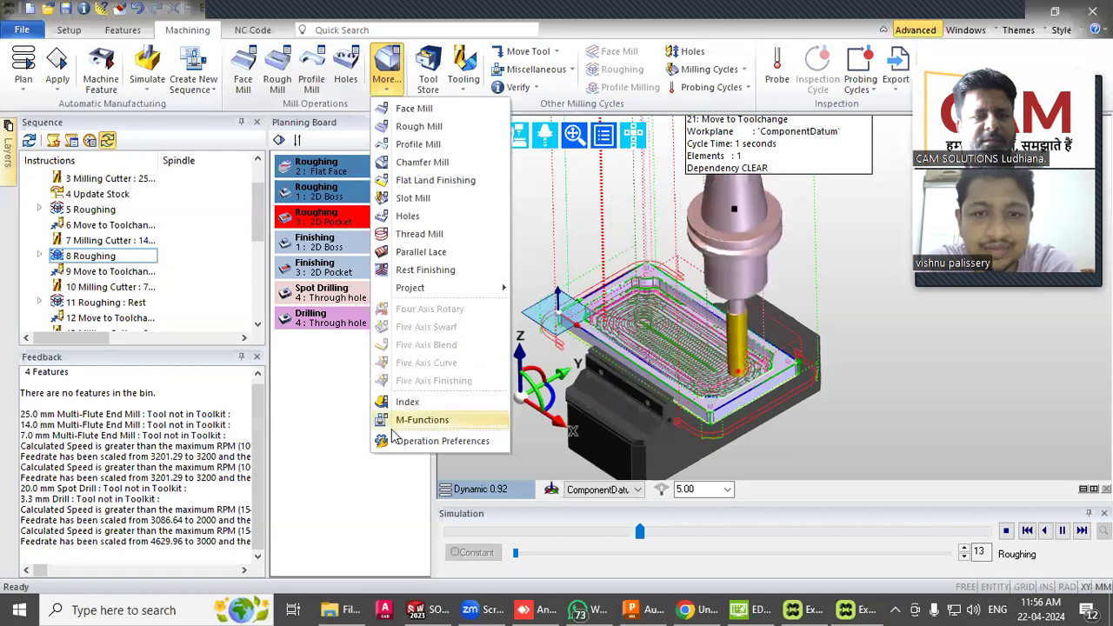
left_click(758, 266)
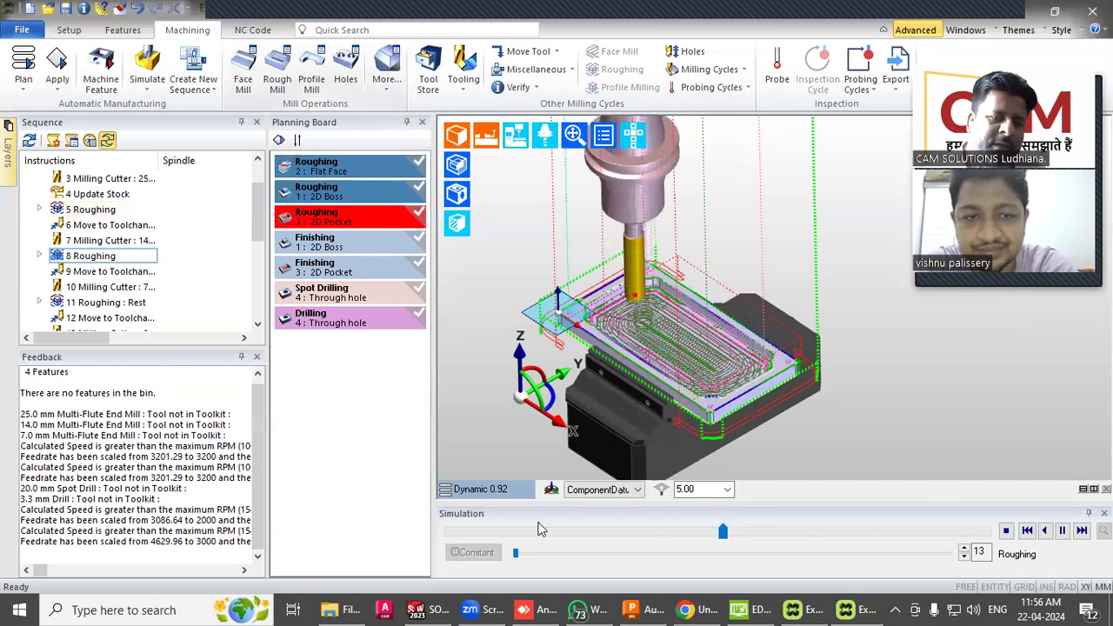
Rewind the simulation to the start of the 14 mm cutter's roughing and pause it there
left_click(1027, 530)
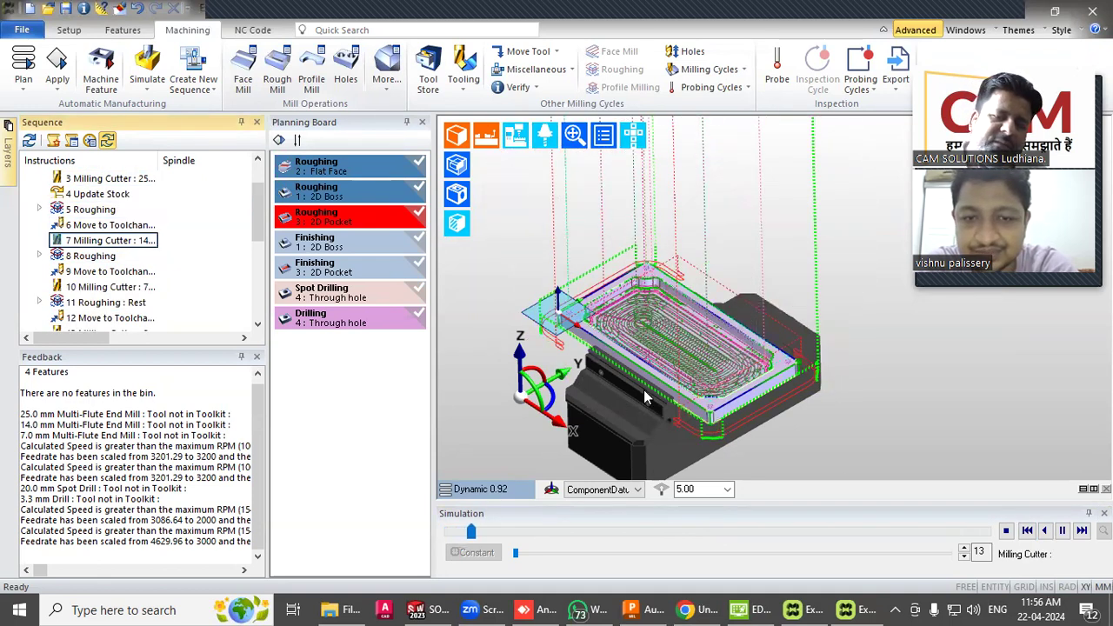
left_click(1061, 529)
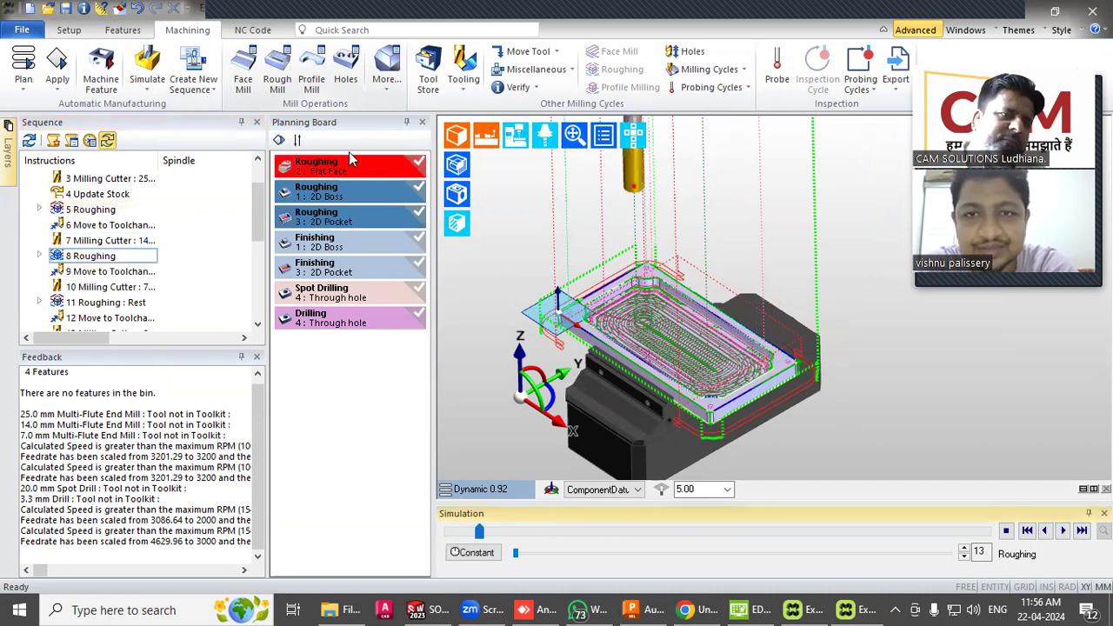
Try to generate the NC code for the whole sequence with CNC name asd1, operation names included and the editor set to open
left_click(252, 32)
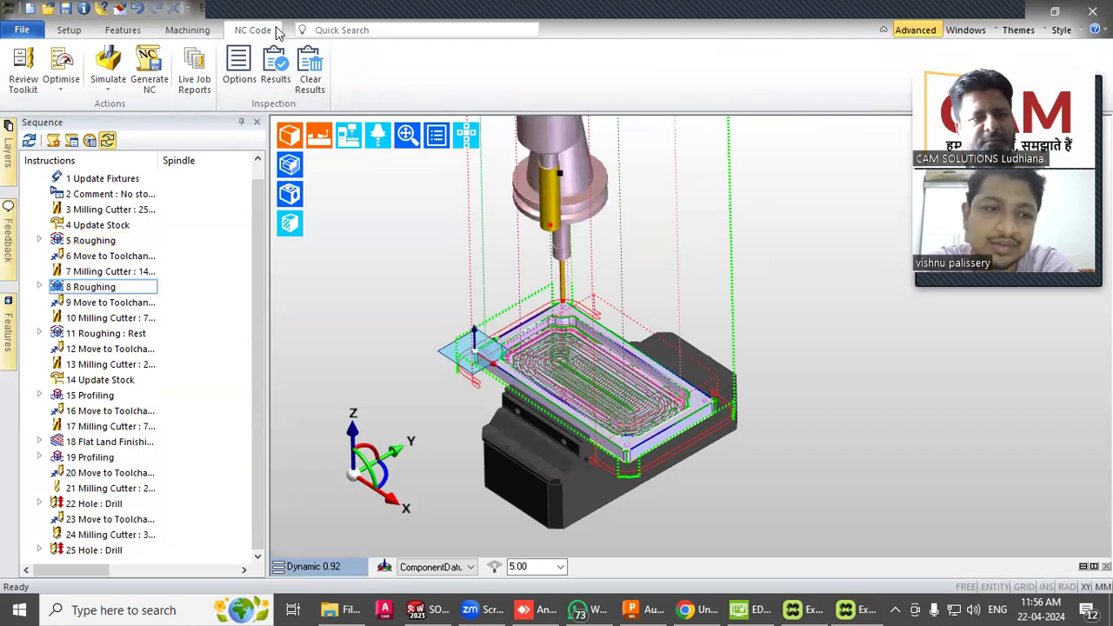
scroll(197, 236, "up", 1)
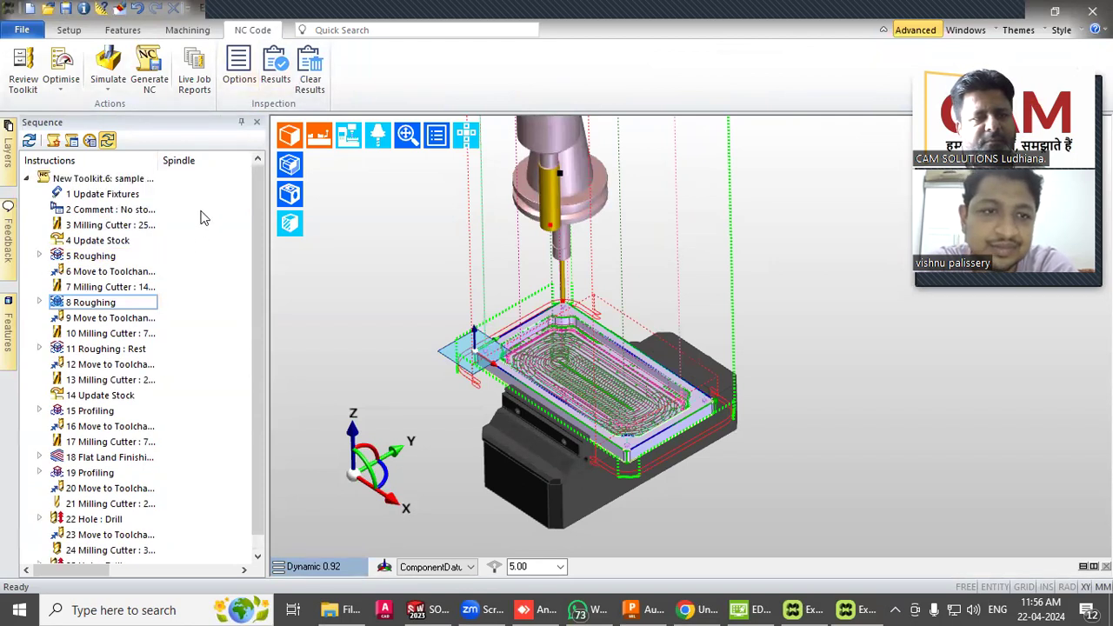
left_click(98, 181)
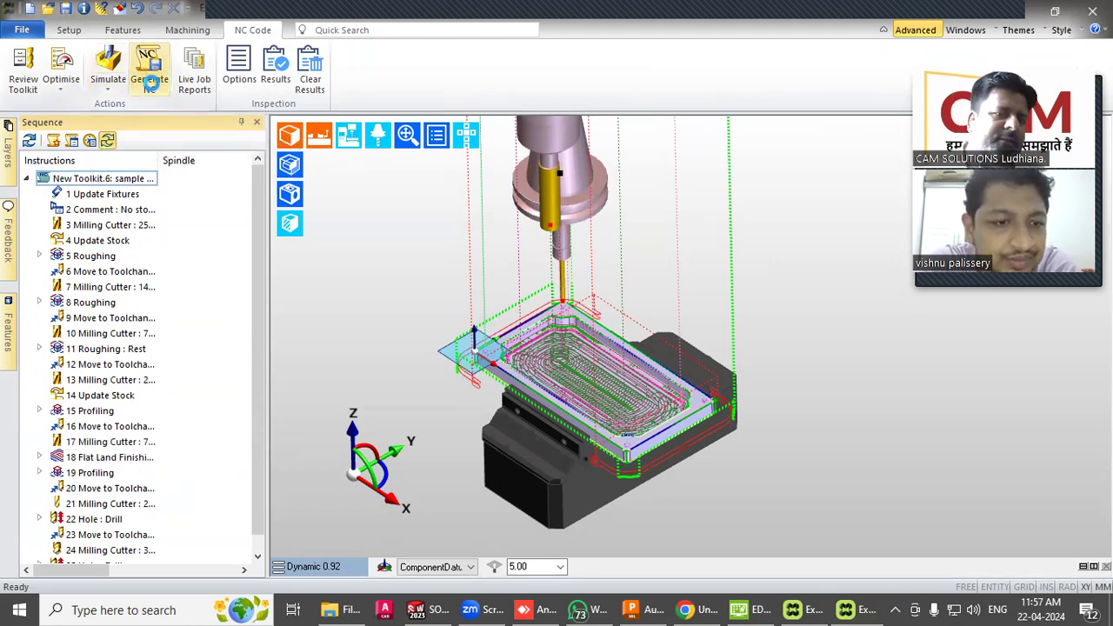
left_click(153, 91)
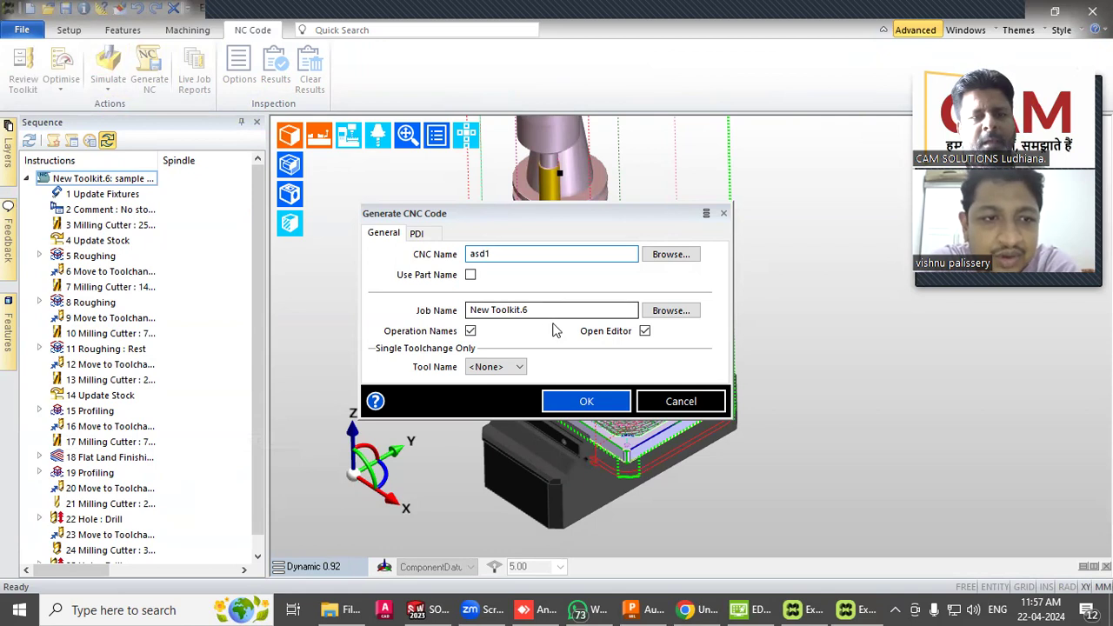
left_click(586, 401)
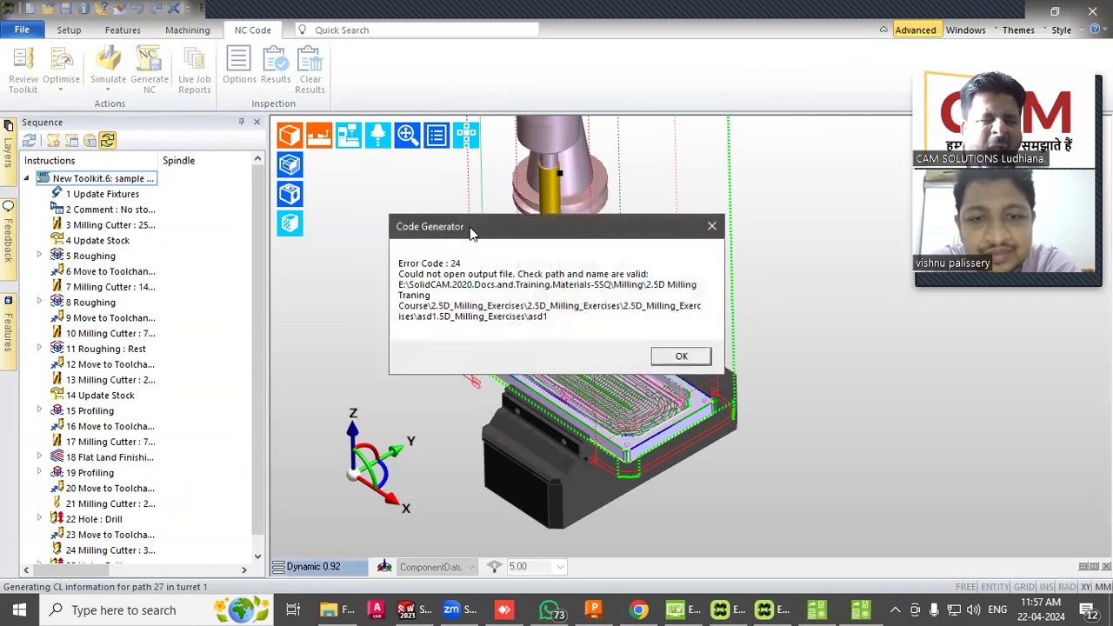
left_click(681, 359)
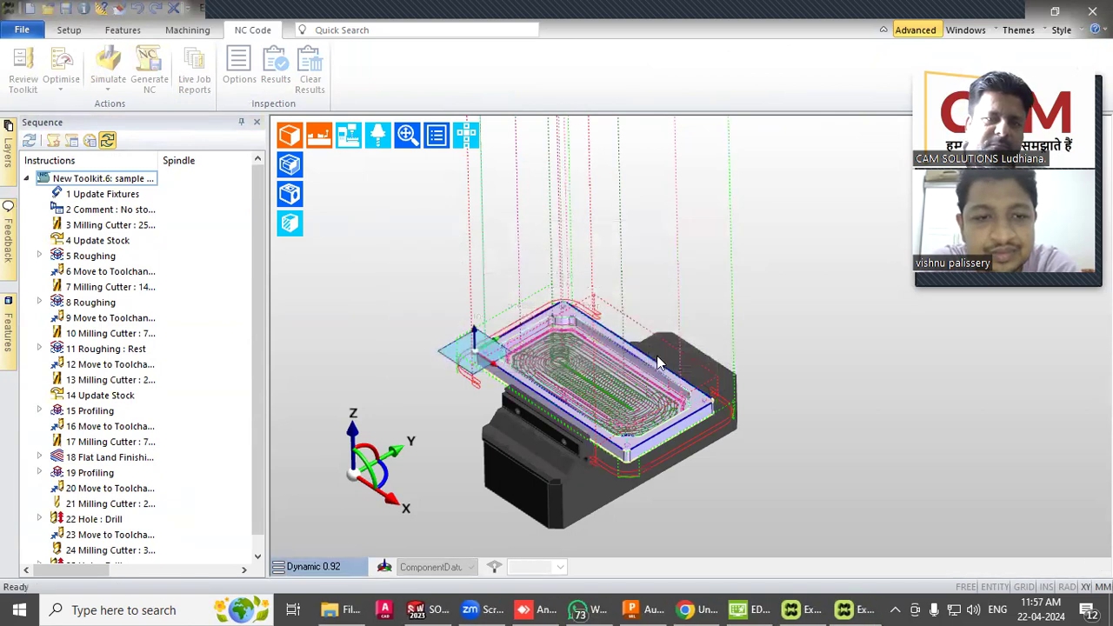
Regenerate the toolpath of the first roughing instruction in the machining sequence
right_click(103, 256)
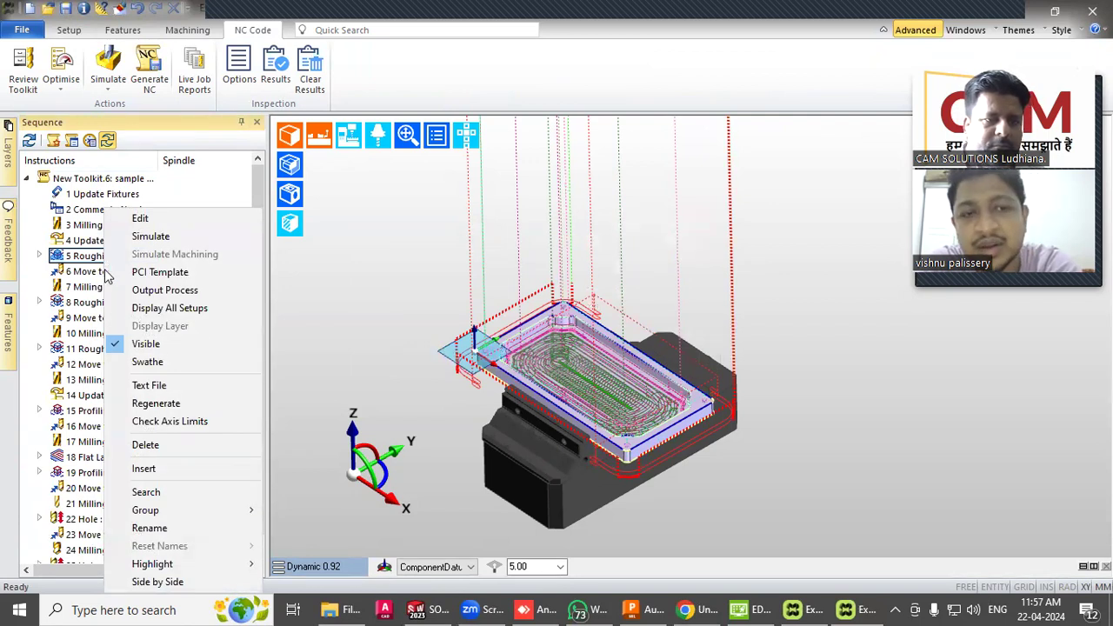
left_click(172, 404)
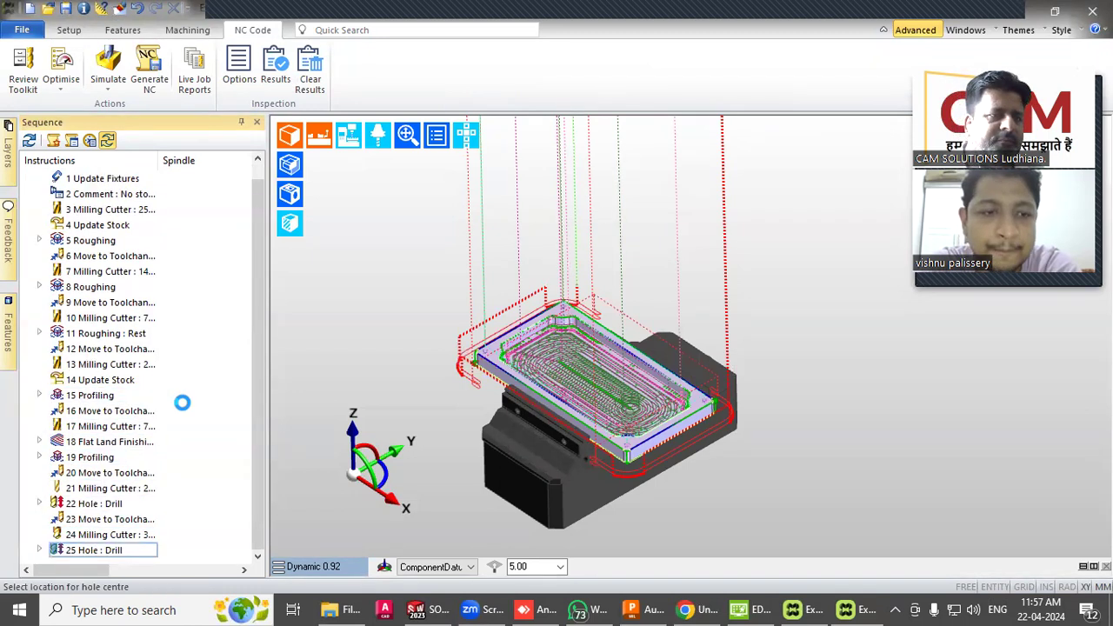
left_click(158, 573)
left_click_drag(57, 565, 26, 570)
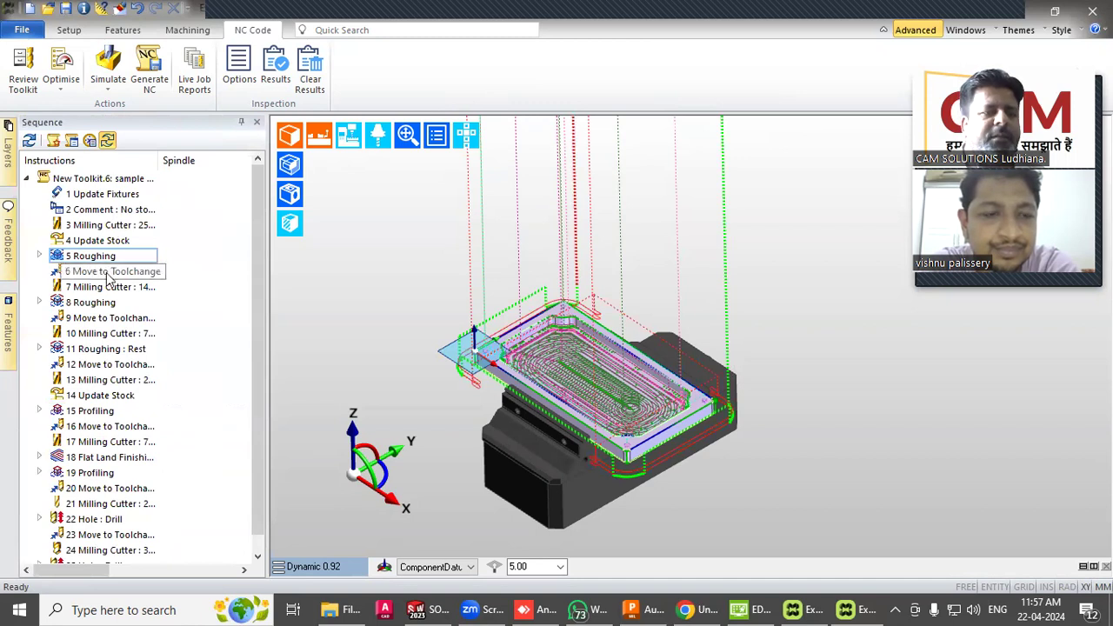
Examine the toolpaths of the second roughing, both profiling instructions and the tool change move that follows them
left_click(93, 305)
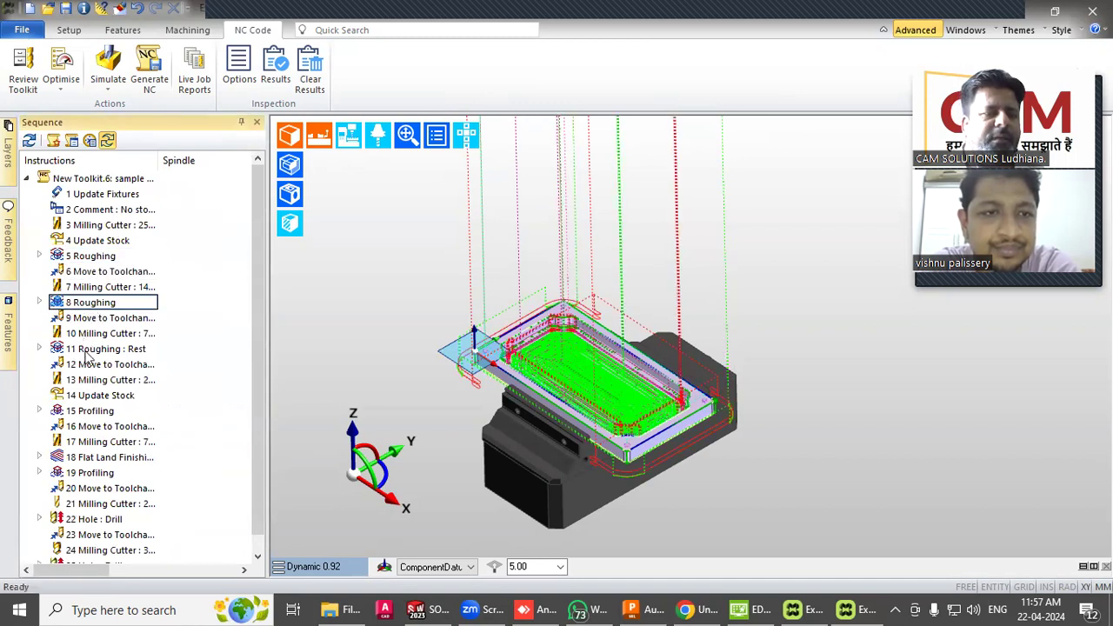
left_click(88, 413)
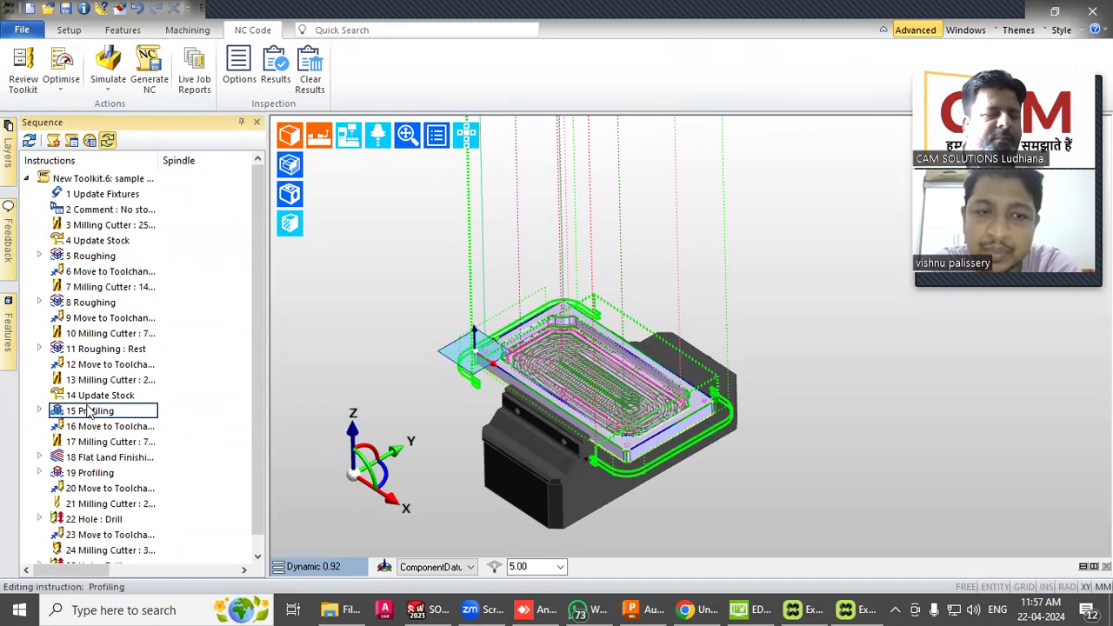
scroll(87, 422, "down", 1)
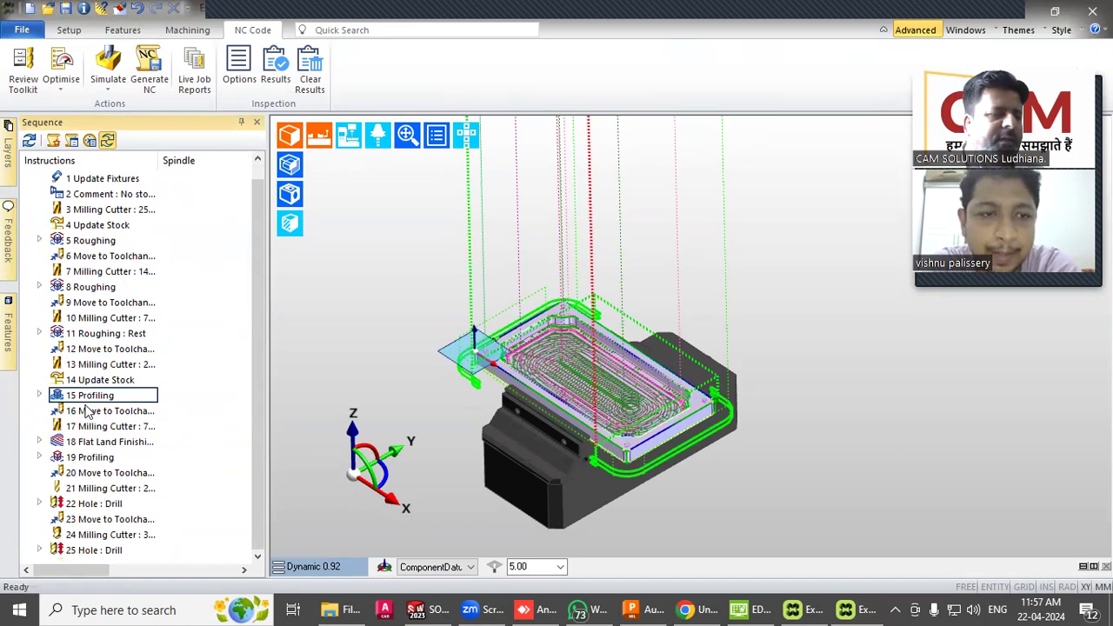
left_click(98, 464)
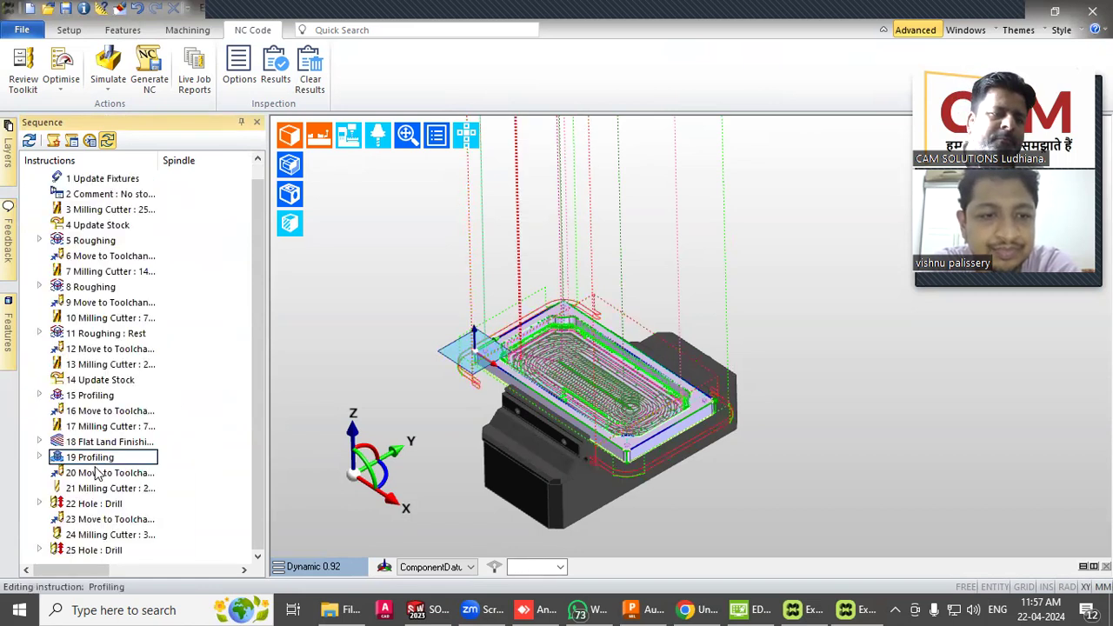
left_click(98, 472)
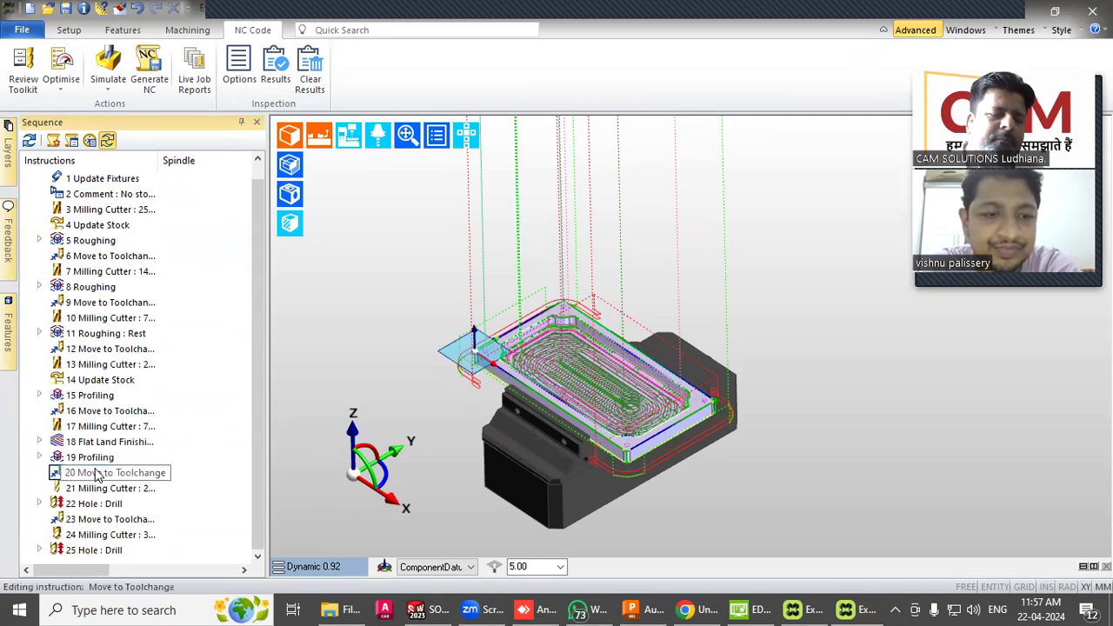
right_click(101, 475)
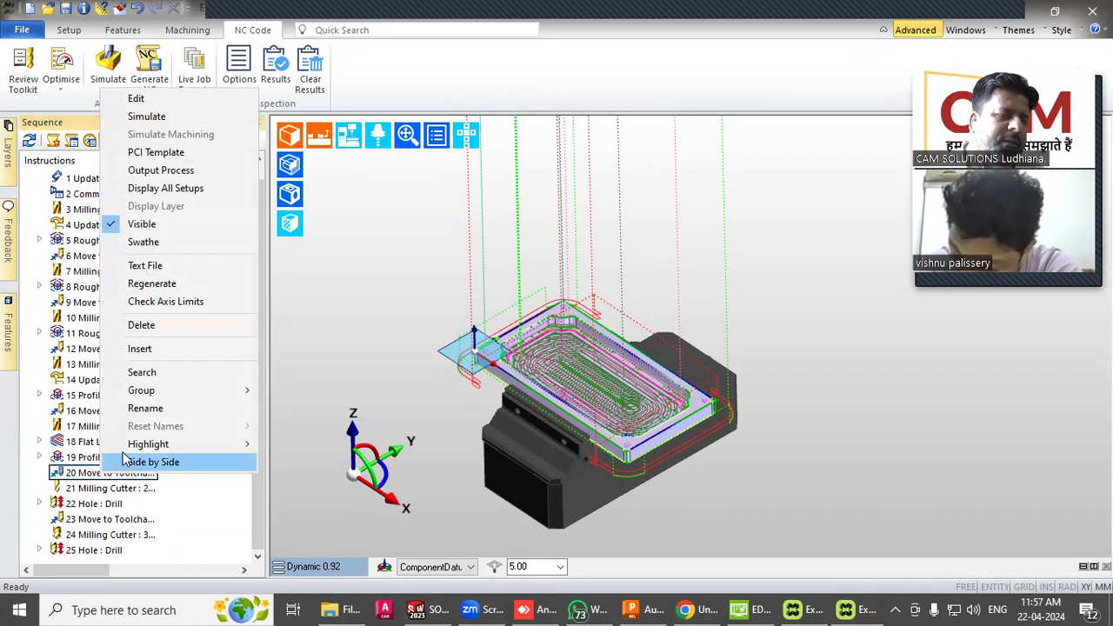
left_click(231, 310)
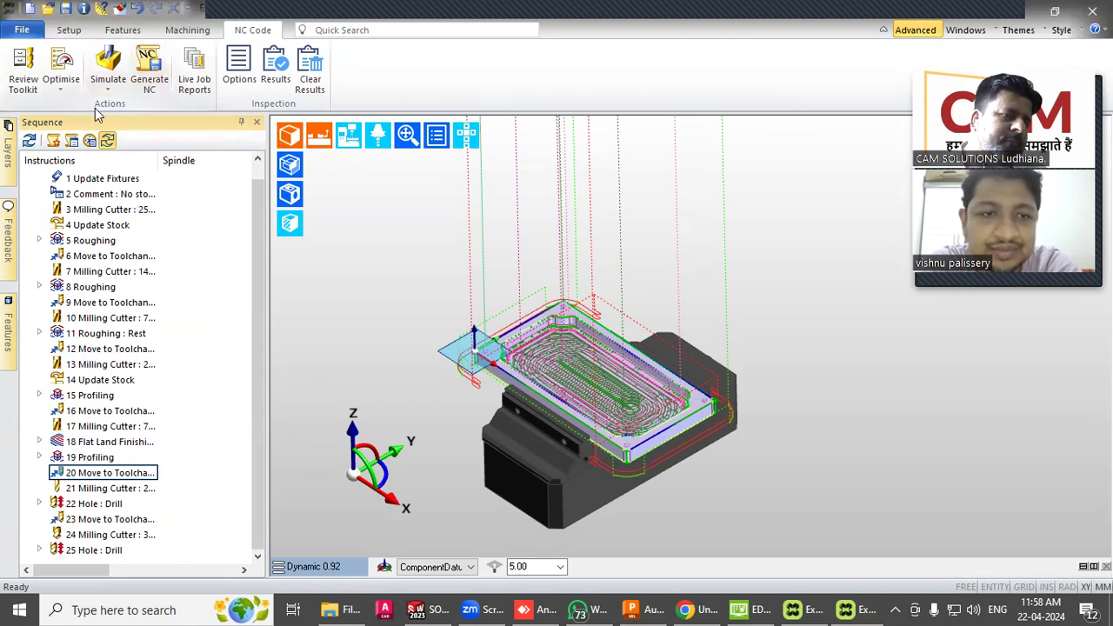
left_click(63, 85)
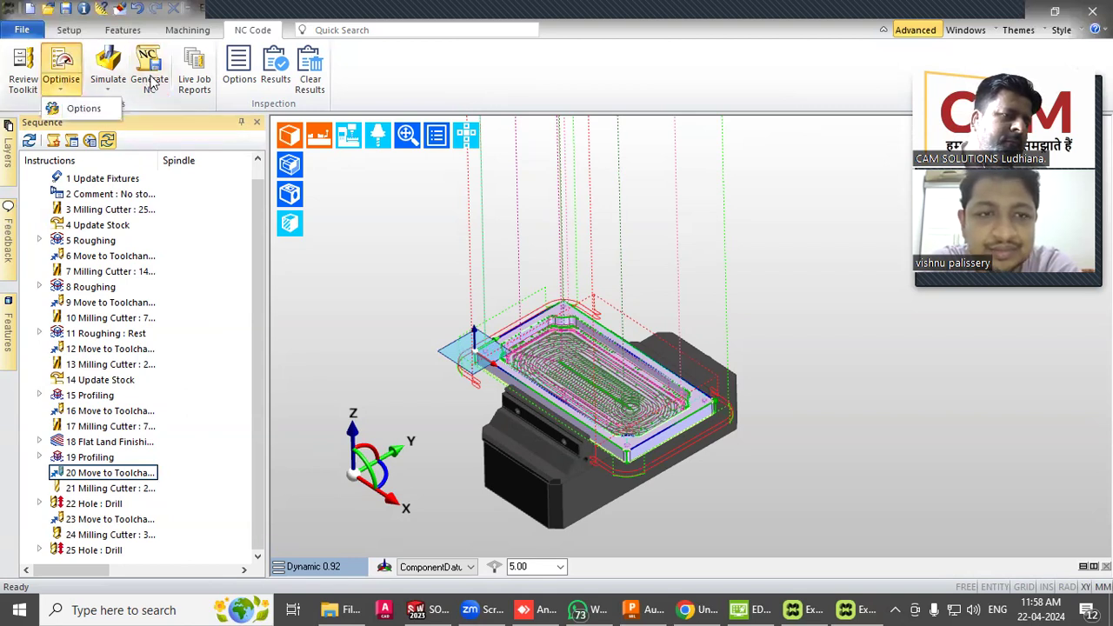
left_click(405, 87)
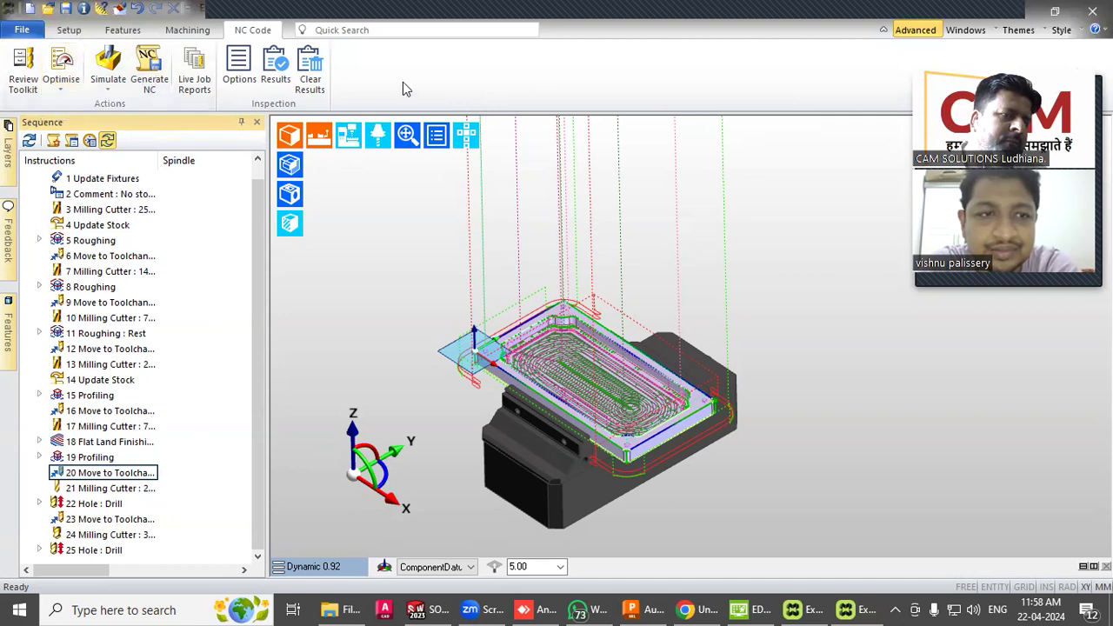
left_click(73, 84)
left_click(77, 83)
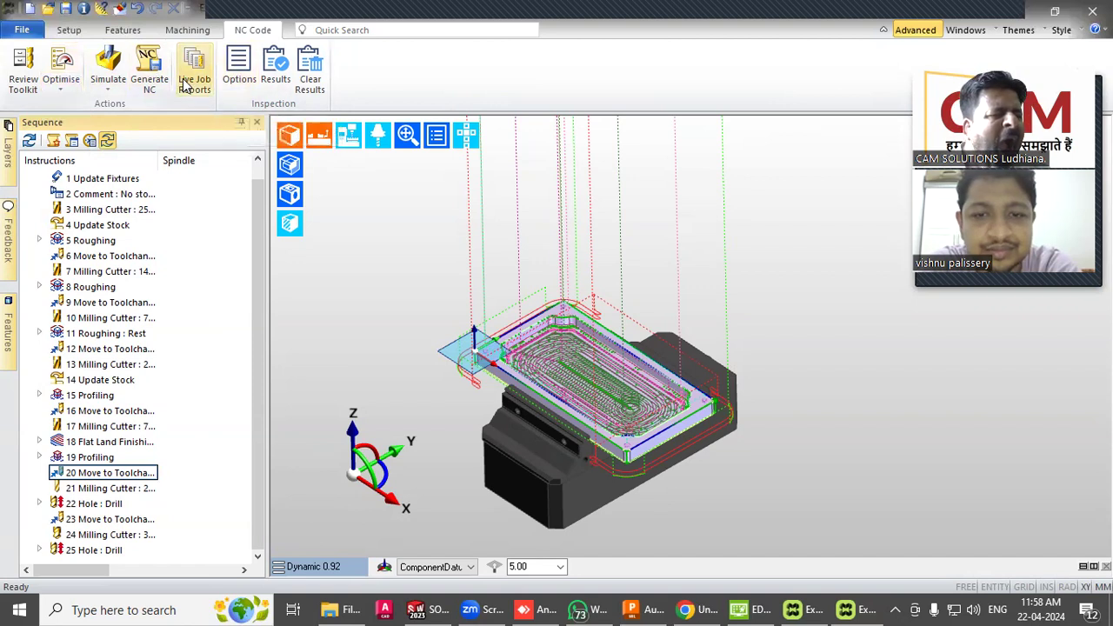
Generate the NC code for the whole sequence with the part name as CNC name, operation names included and the editor set to open
left_click(150, 71)
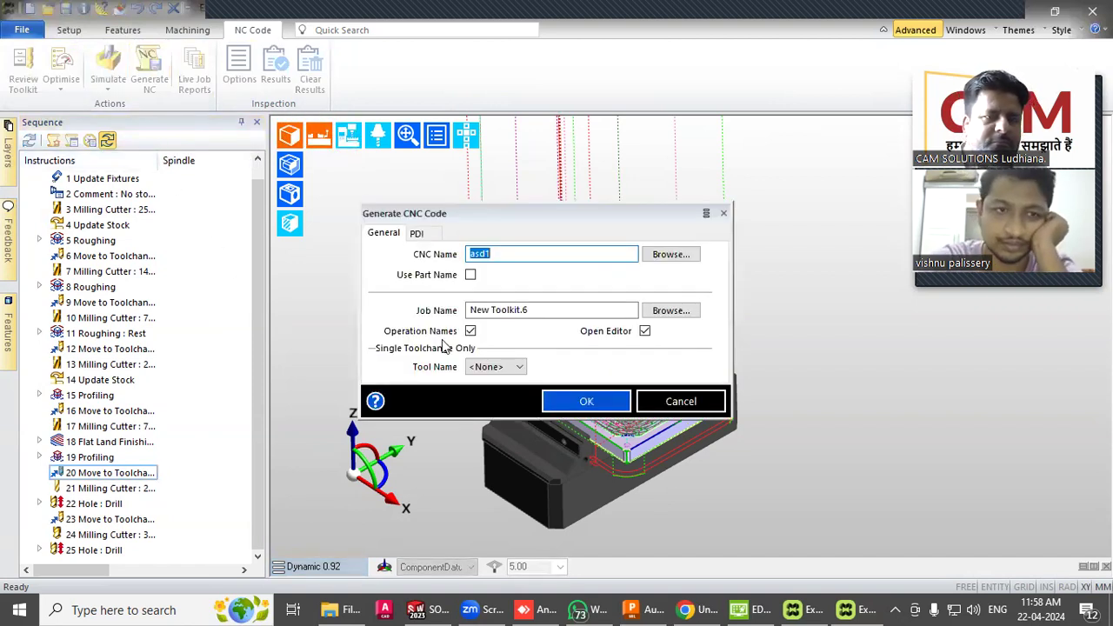
left_click(574, 310)
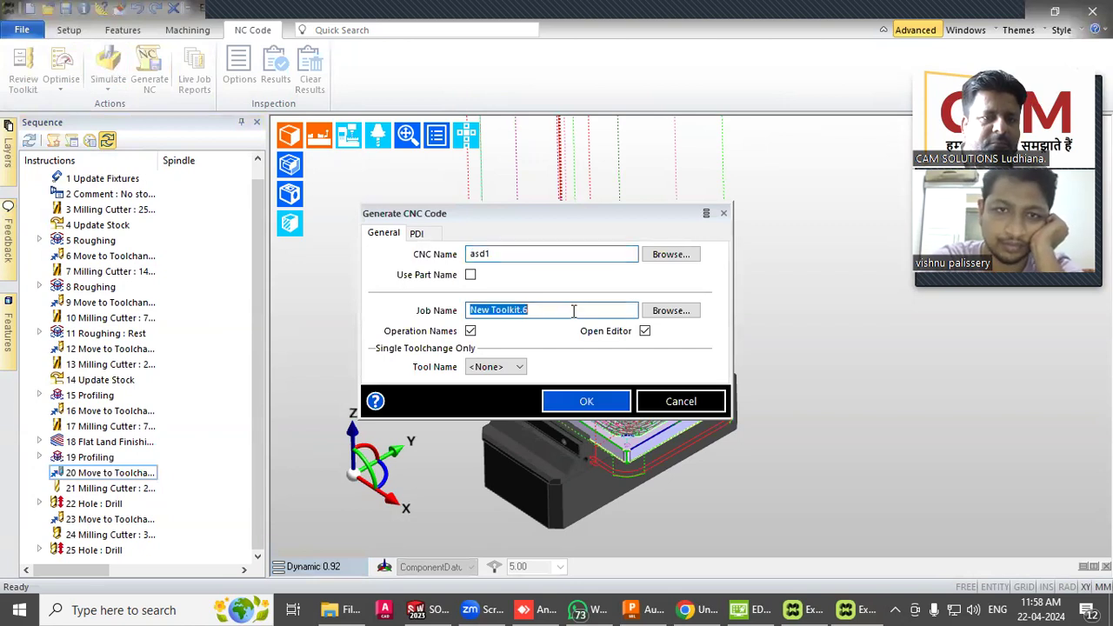
left_click(520, 367)
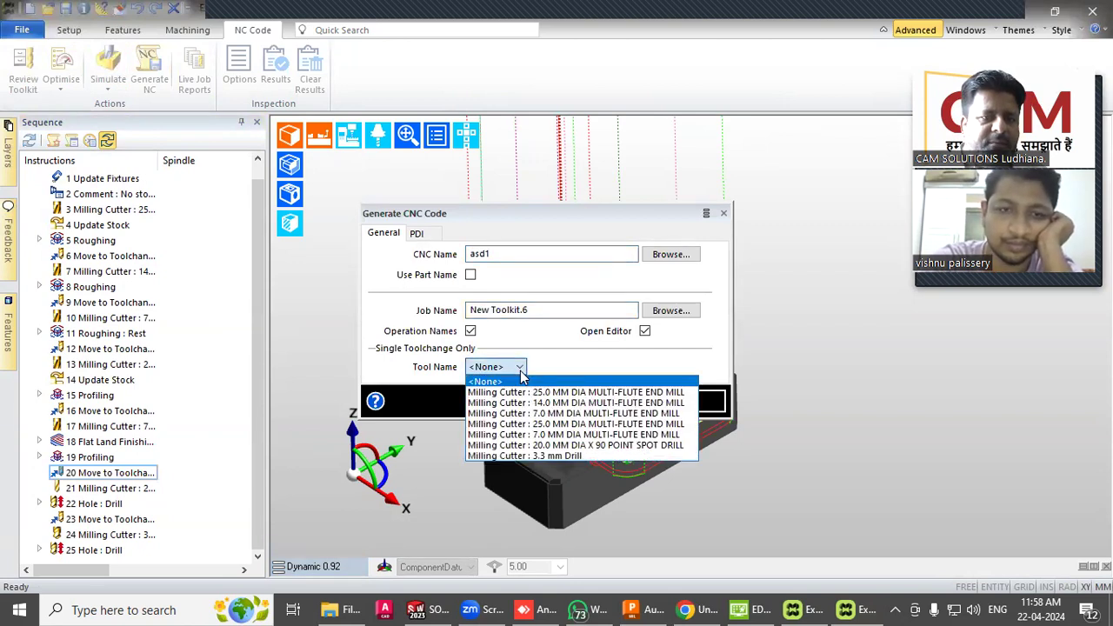
left_click(520, 368)
left_click(520, 369)
left_click(521, 372)
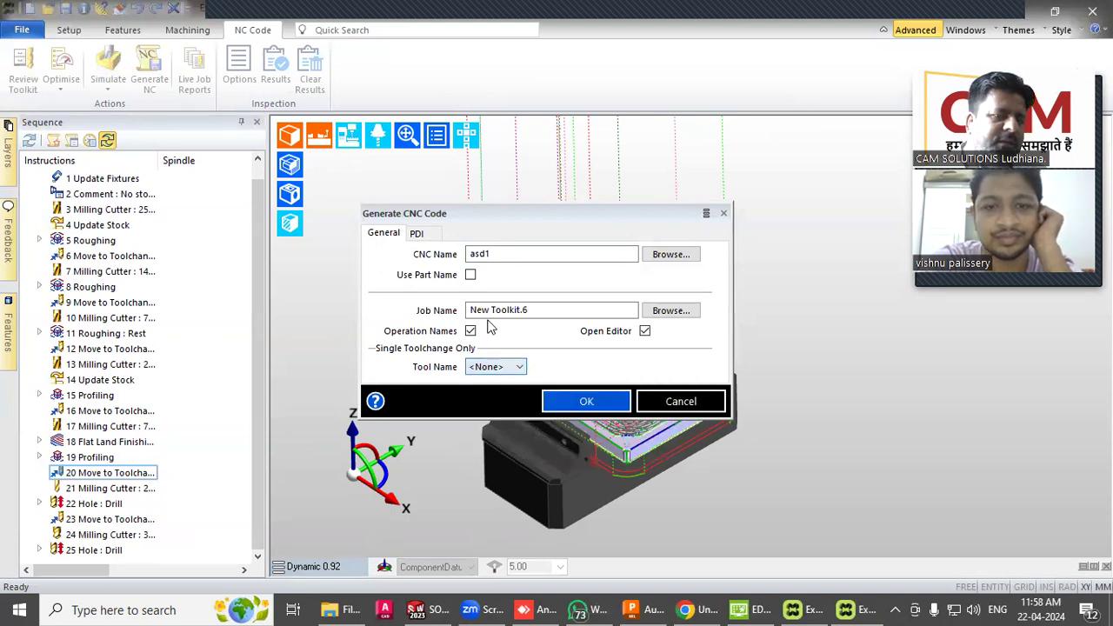
left_click(471, 276)
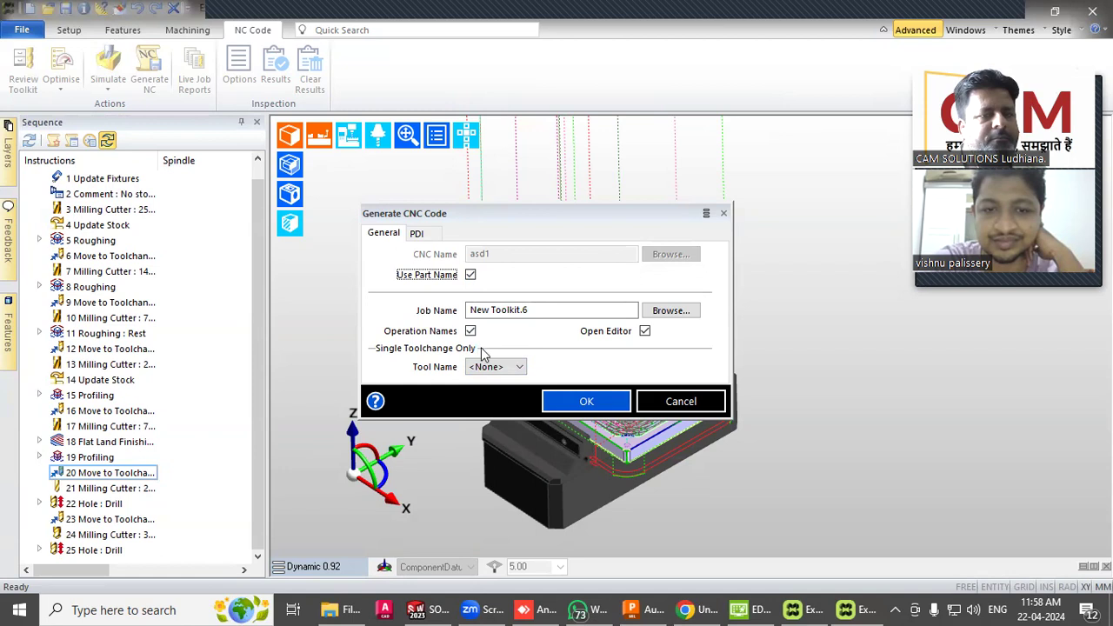
left_click(561, 402)
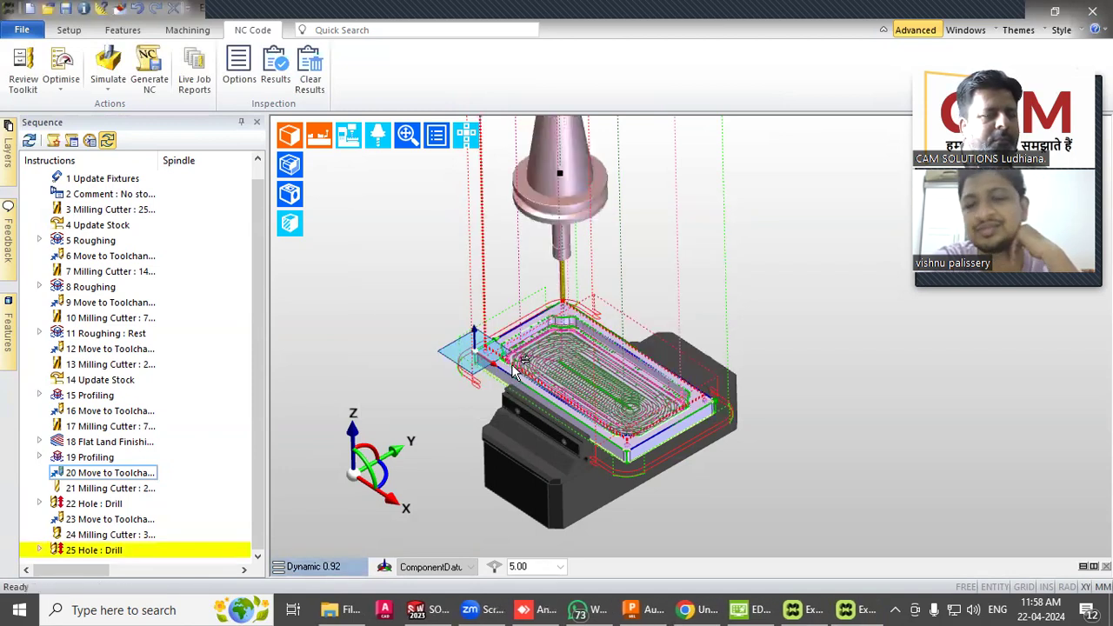
Read through the generated Exercise1 NC program in the enlarged code window, and close the editor
scroll(416, 296, "down", 10)
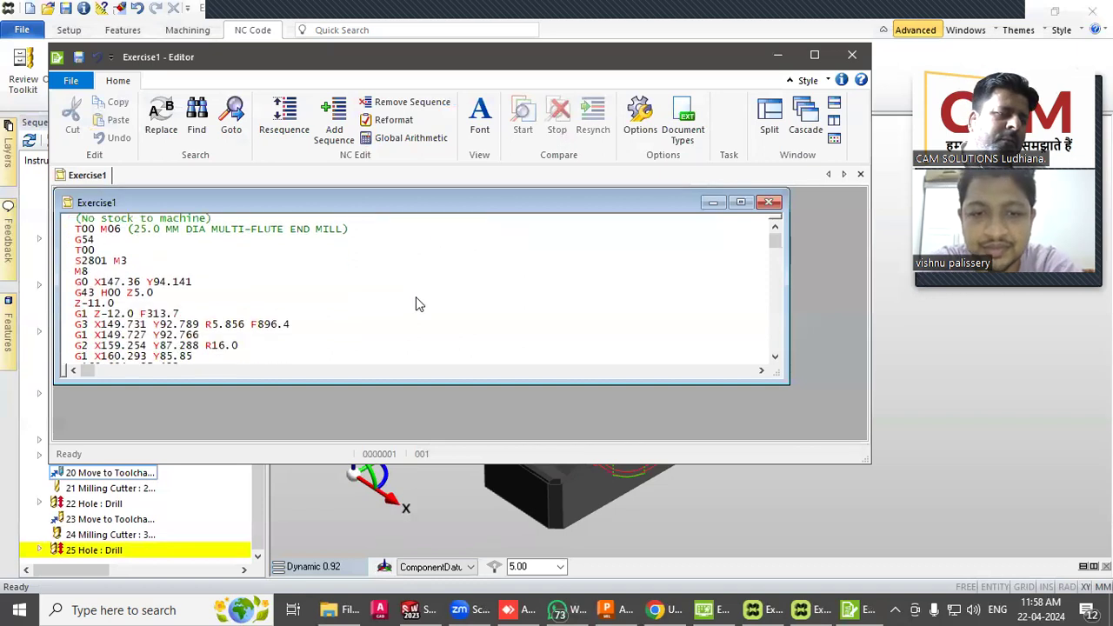
left_click(740, 204)
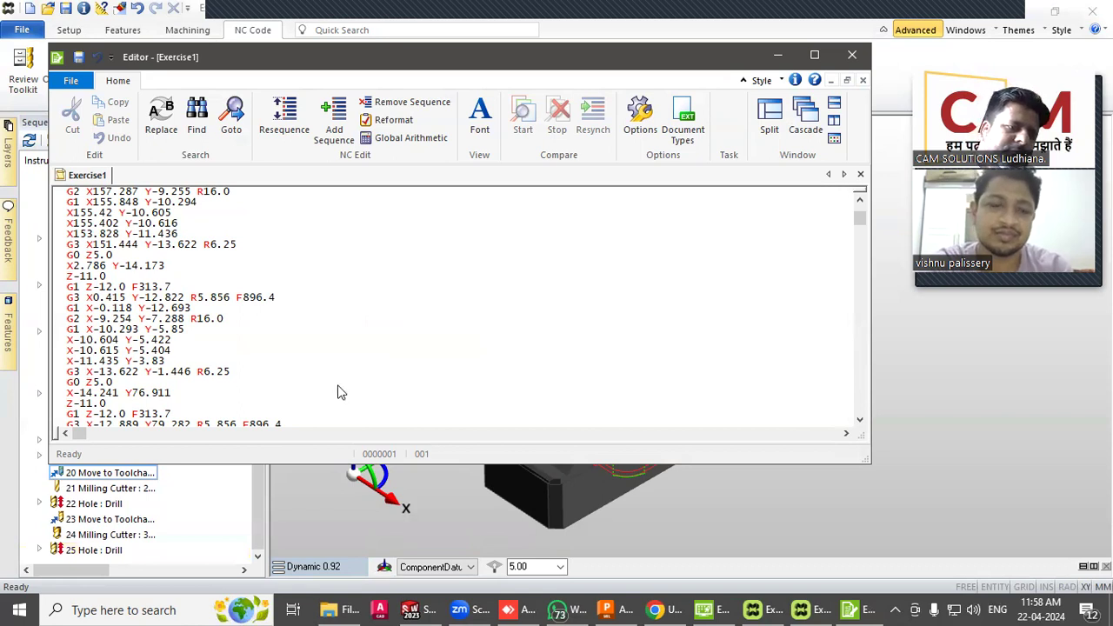
scroll(340, 391, "down", 20)
scroll(340, 382, "down", 20)
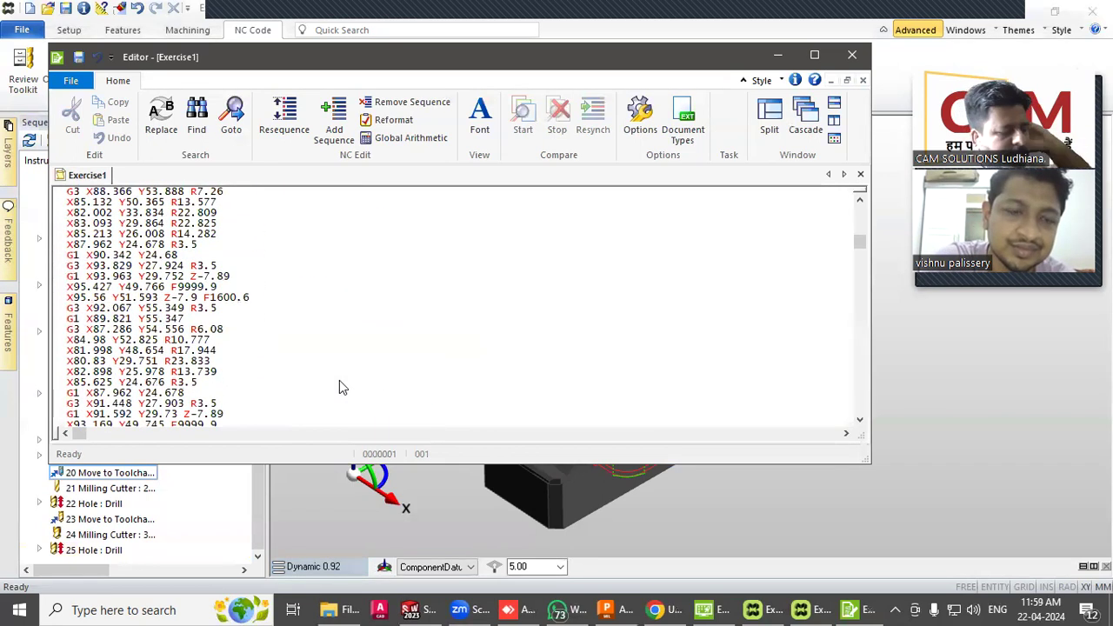
scroll(340, 387, "down", 15)
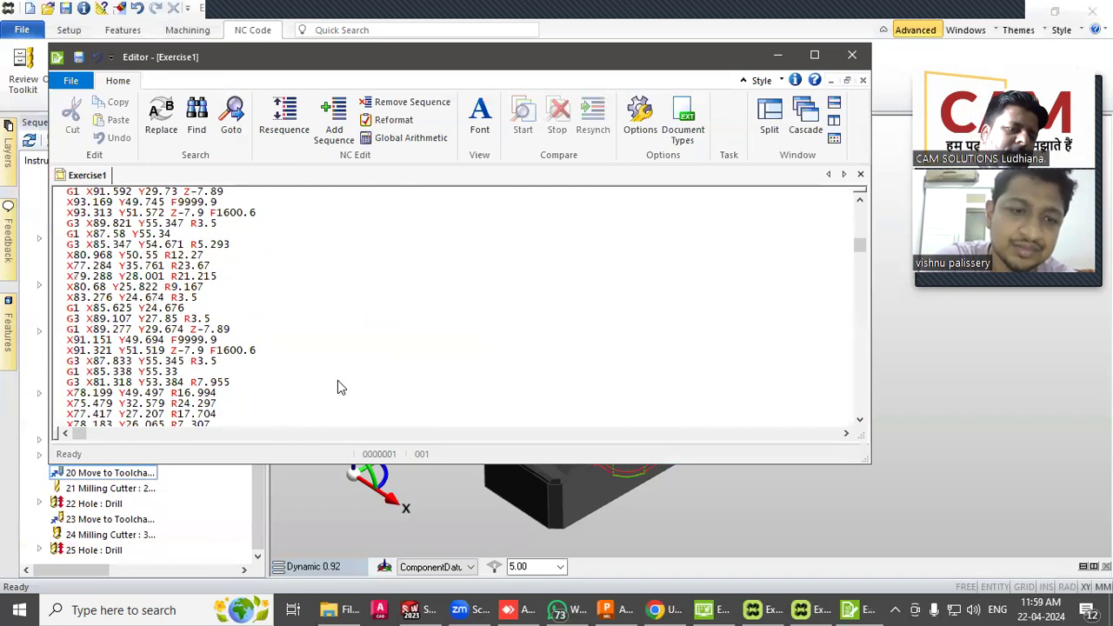
scroll(339, 387, "down", 8)
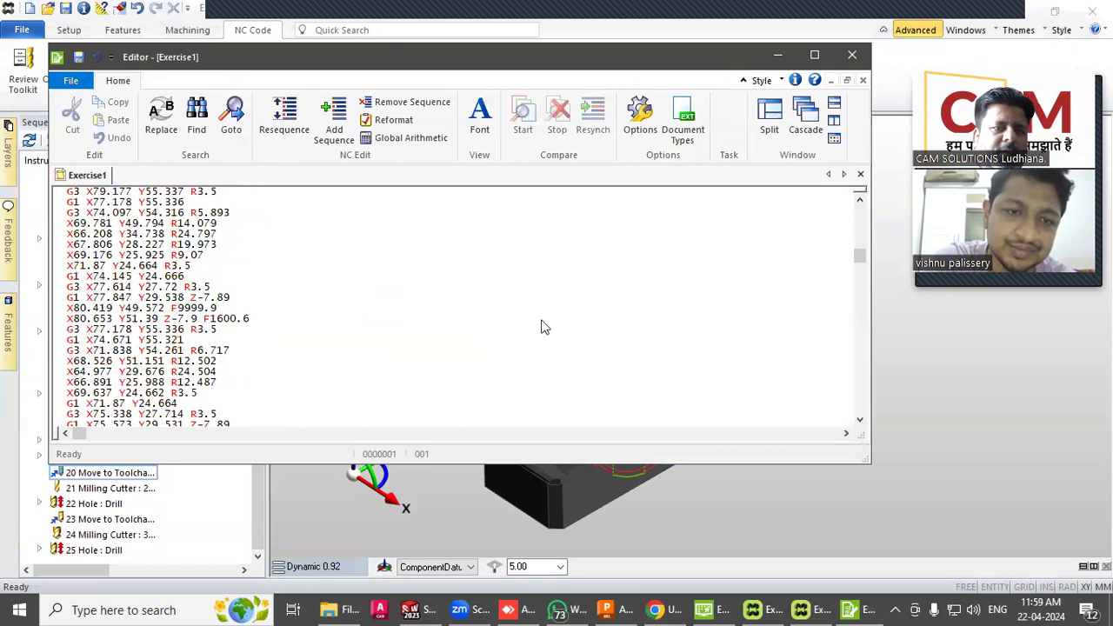
left_click(852, 54)
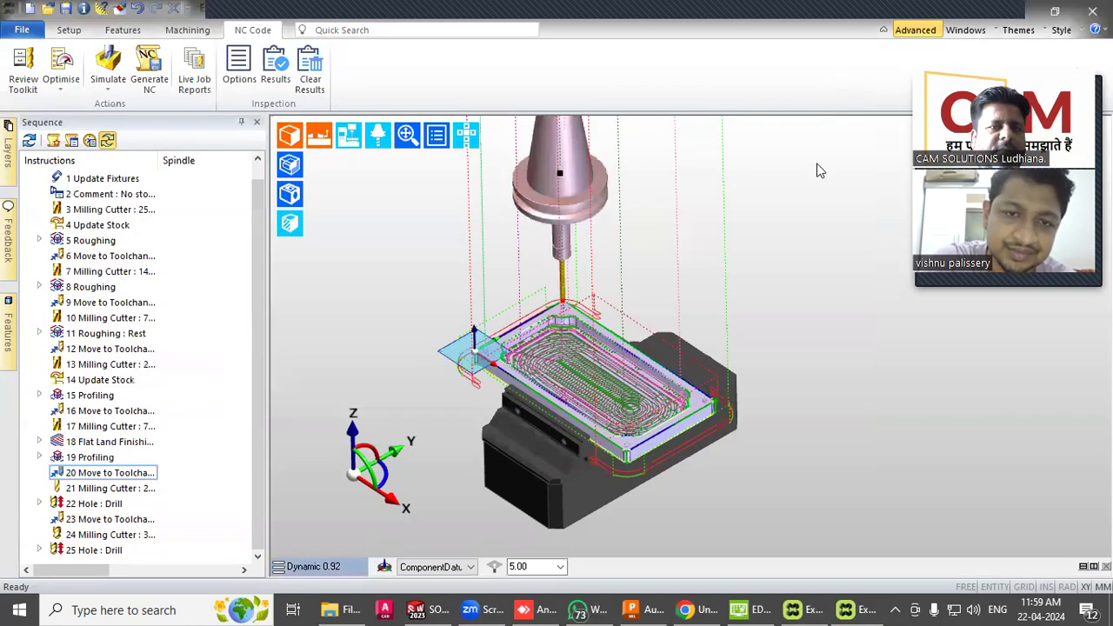
scroll(733, 383, "up", 2)
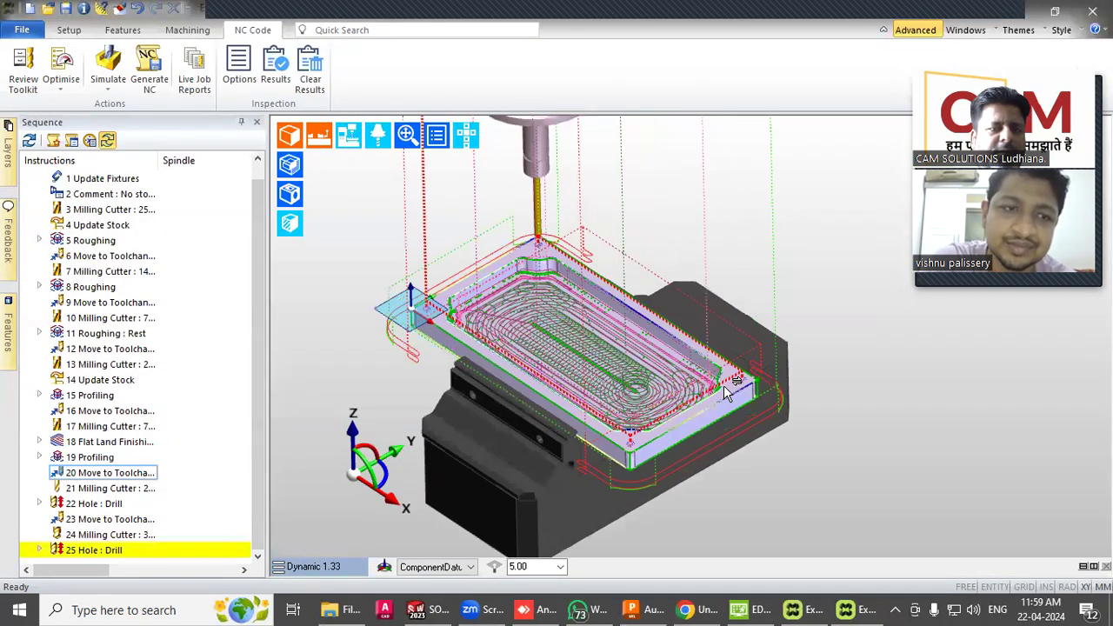
scroll(749, 380, "up", 3)
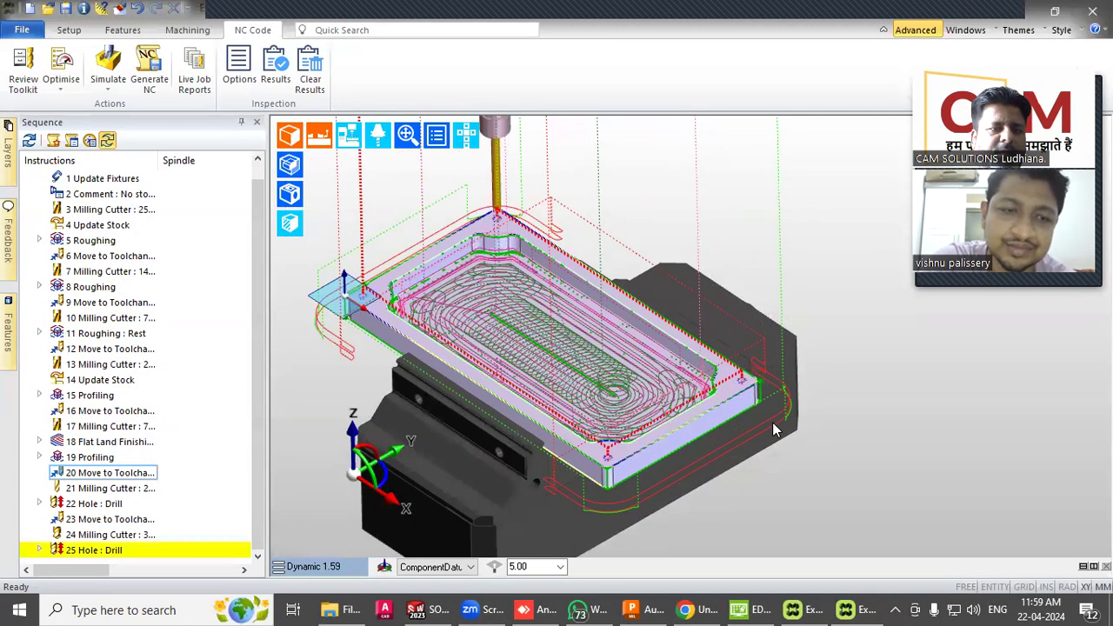
scroll(525, 309, "down", 3)
scroll(690, 402, "up", 2)
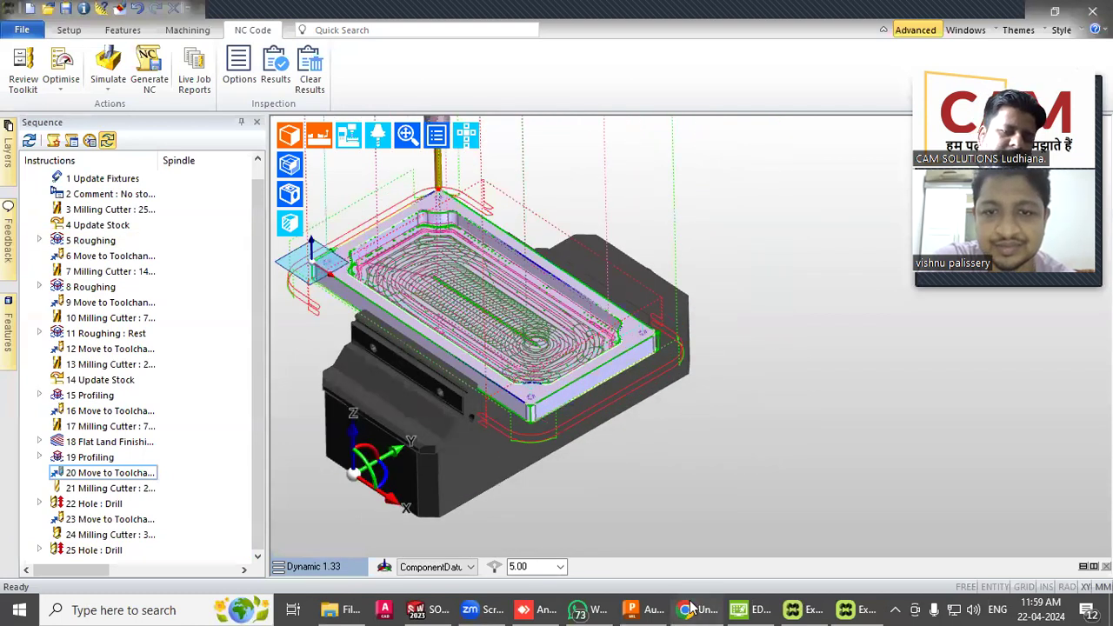
Switch to the Day-1 notes in Google Docs and start sharing the untitled document, saving it under the name Edgecam 2023
key("alt+Tab")
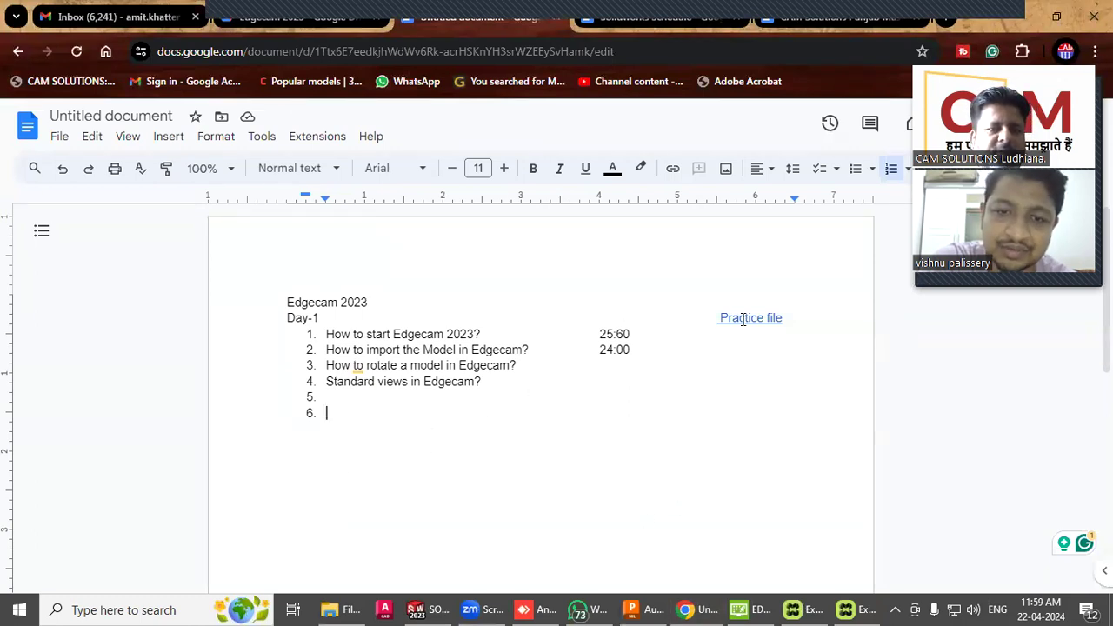
key("Up")
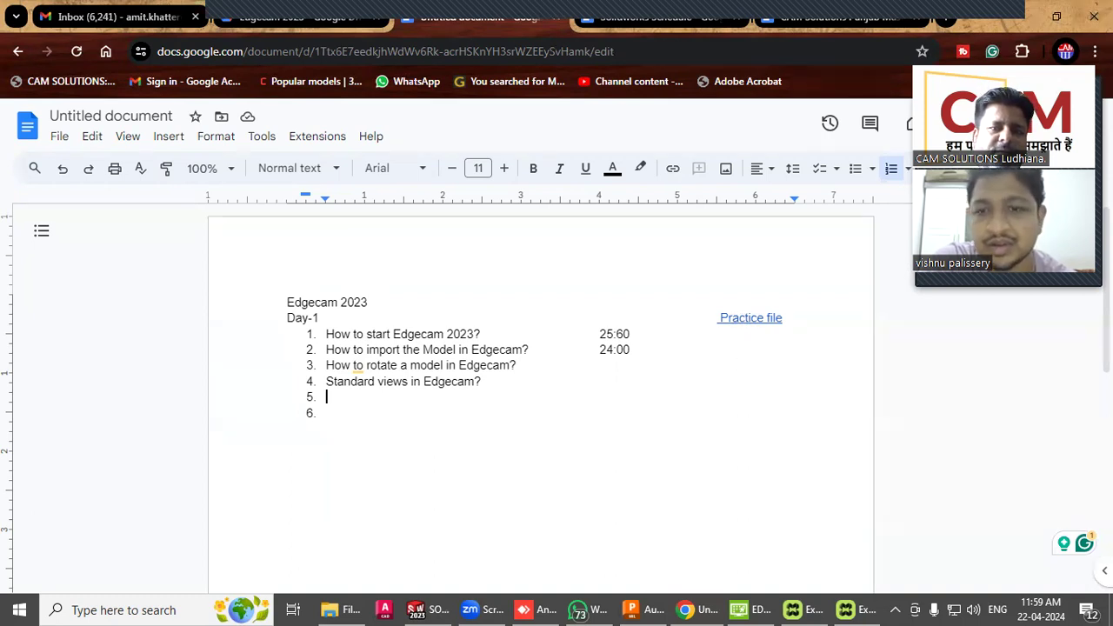
left_click(1006, 127)
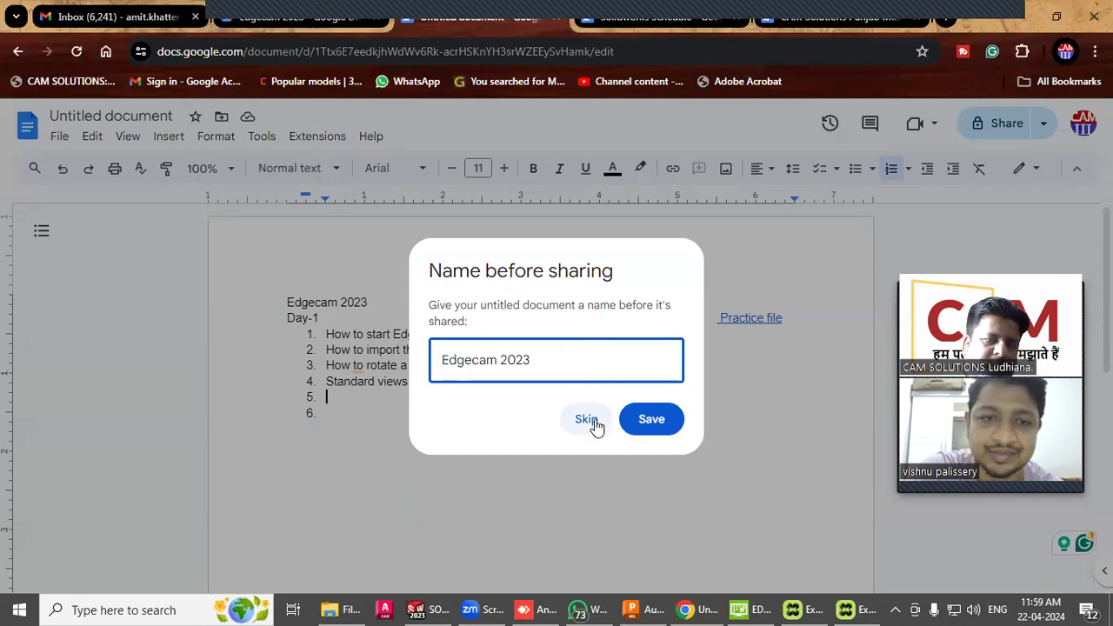
left_click(648, 427)
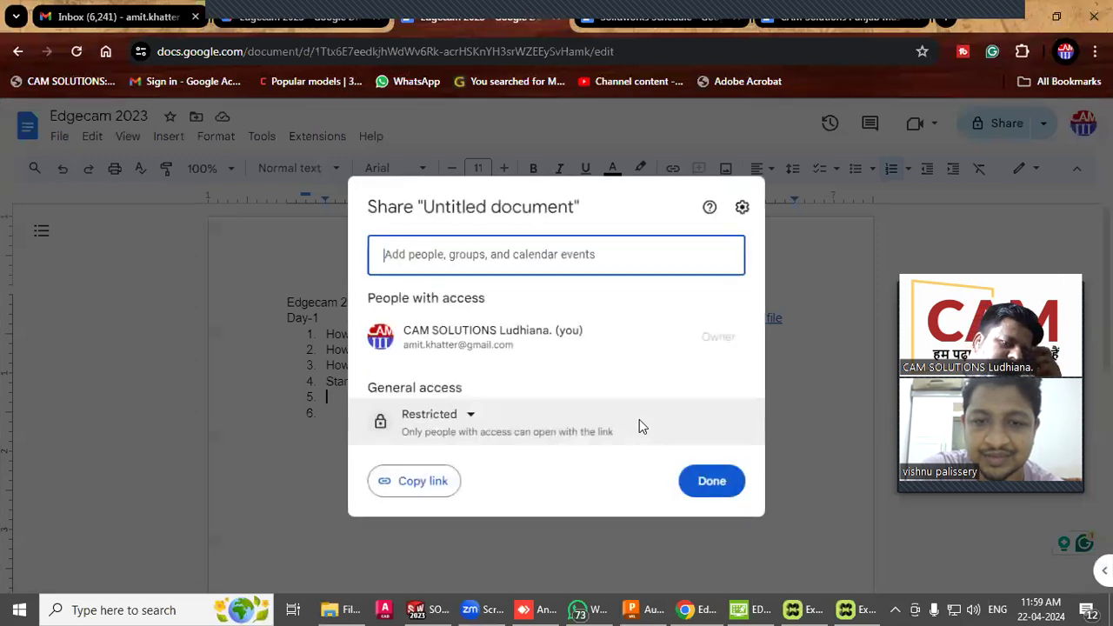
Check the document's general access setting and start adding a person to share the notes with
left_click(578, 414)
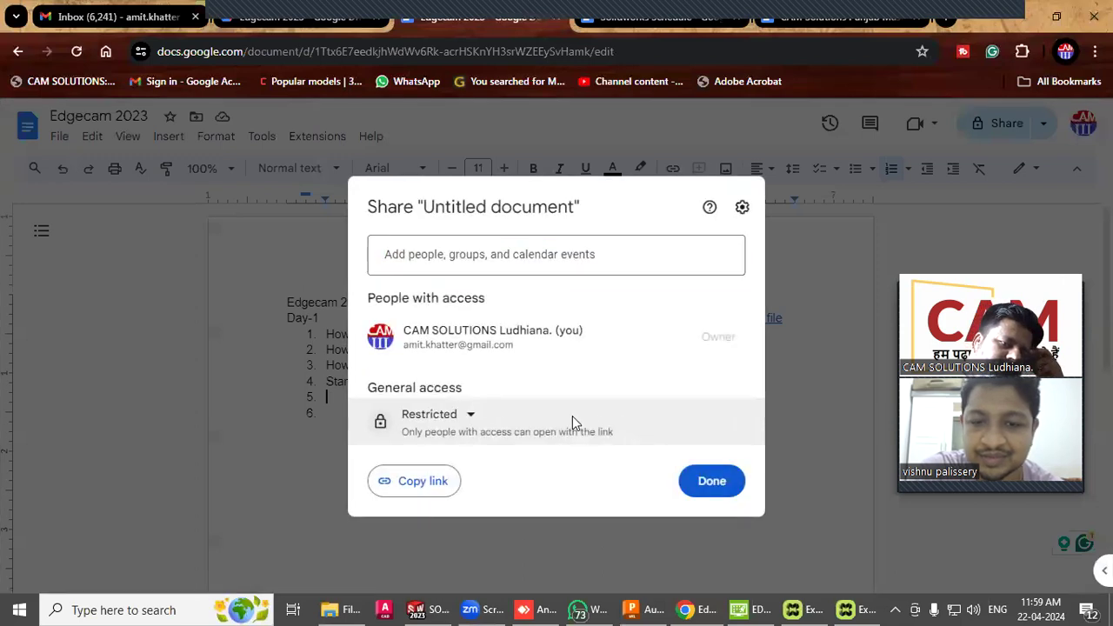
left_click(469, 418)
left_click(468, 418)
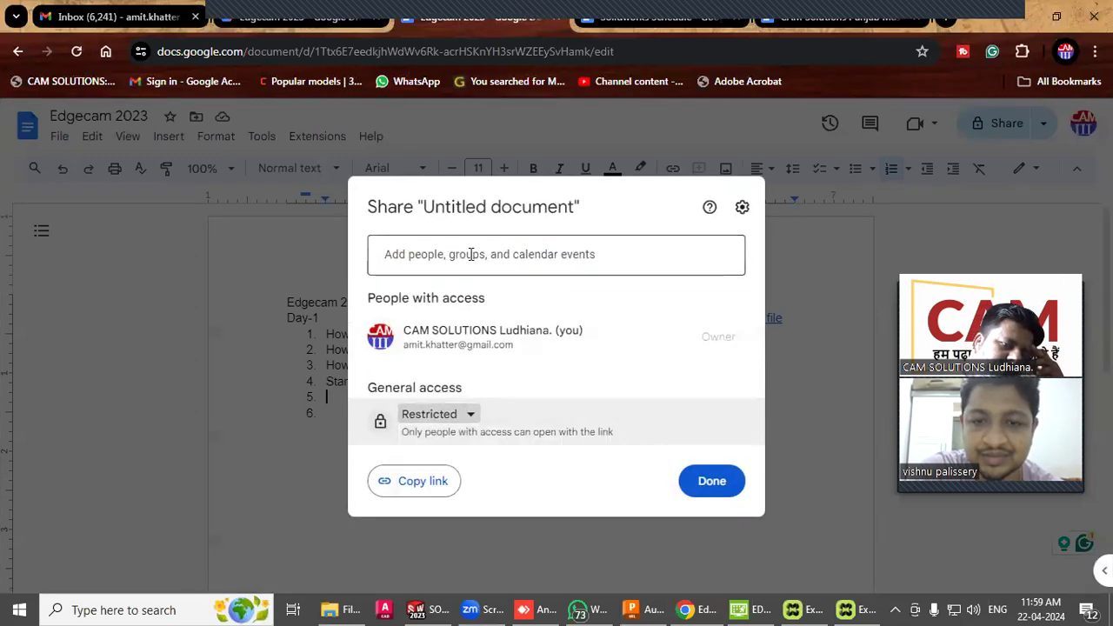
left_click(469, 254)
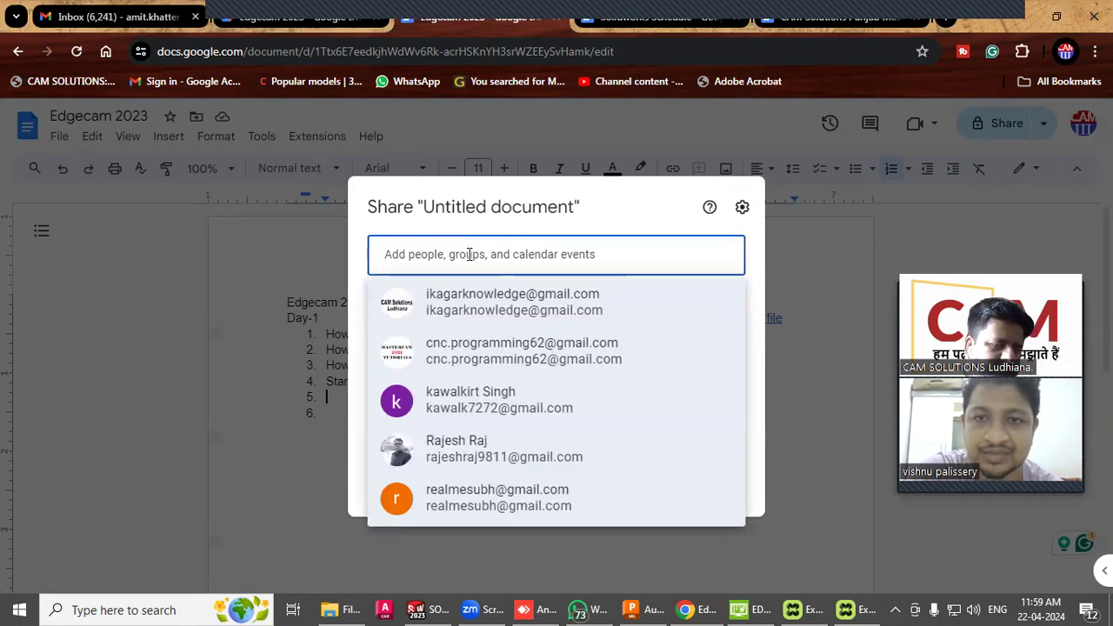
left_click(1011, 20)
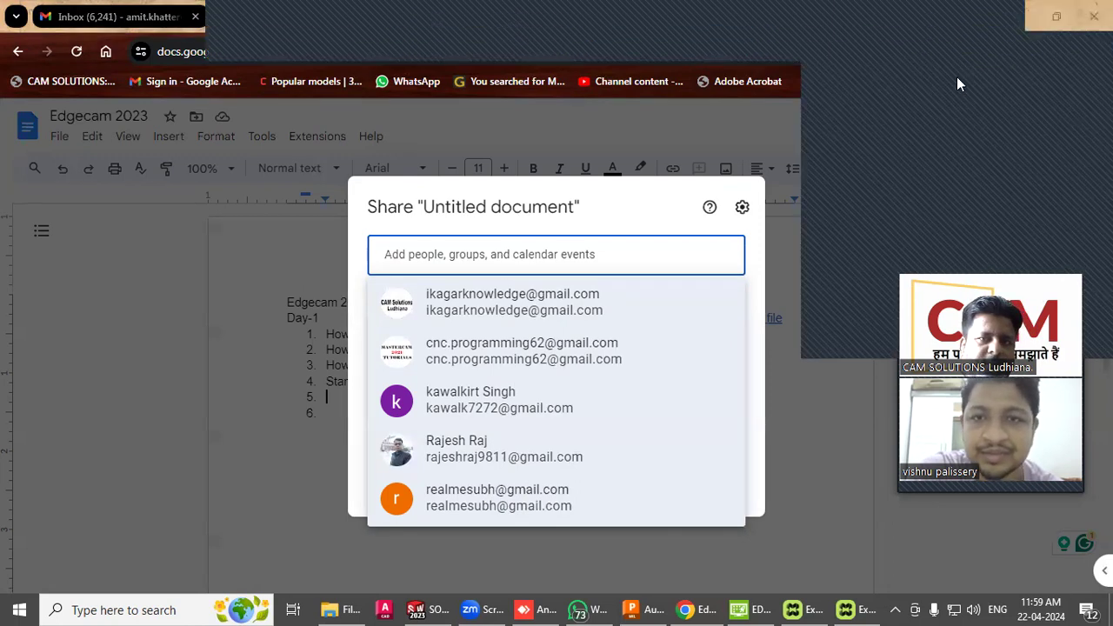